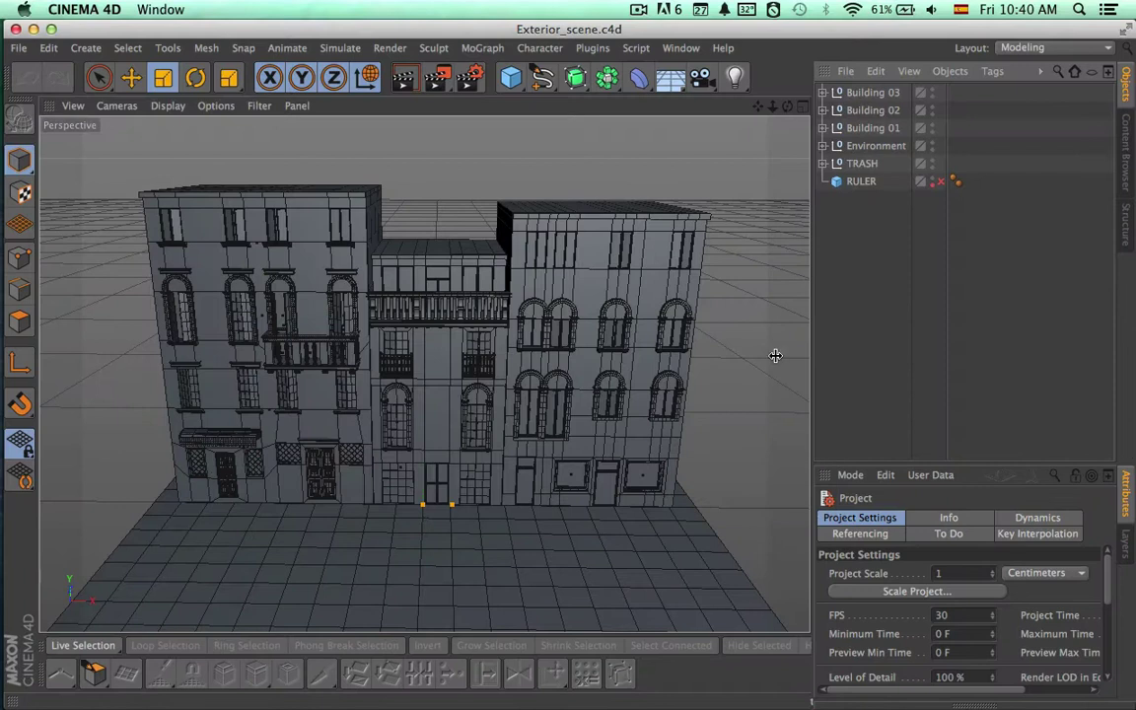
# Hide the TRASH group in both the viewport and the renderer, removing its extra bars from the small balcony
pyautogui.click(439, 399)
pyautogui.press('o')
pyautogui.keyDown('alt'); pyautogui.moveTo(547, 379); pyautogui.dragTo(731, 323, button='right'); pyautogui.keyUp('alt')
pyautogui.keyDown('alt'); pyautogui.moveTo(688, 342); pyautogui.dragTo(612, 496, button='middle'); pyautogui.keyUp('alt')
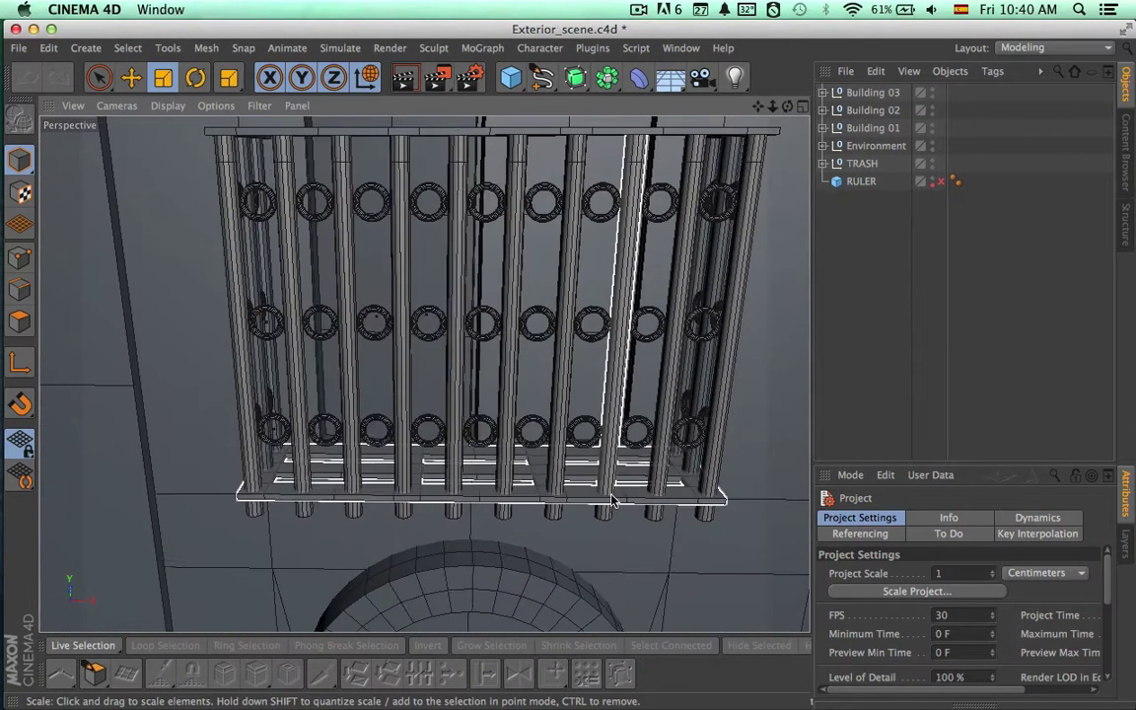
pyautogui.keyDown('alt'); pyautogui.moveTo(615, 494); pyautogui.dragTo(631, 495); pyautogui.keyUp('alt')
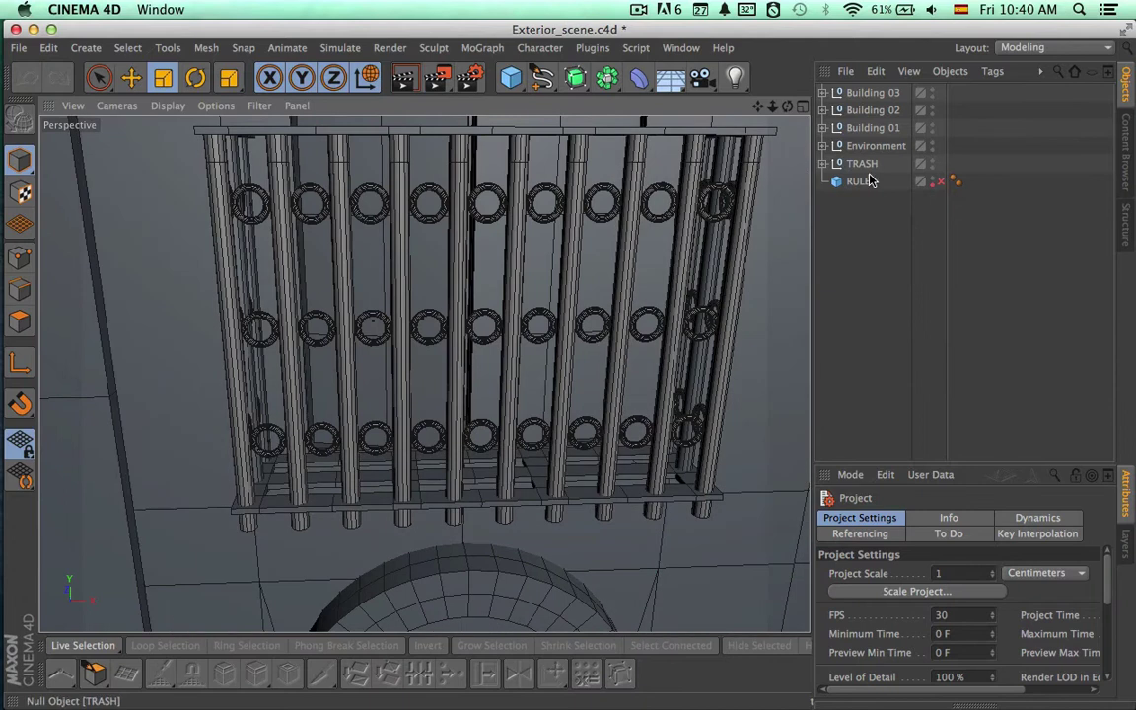
pyautogui.click(861, 163)
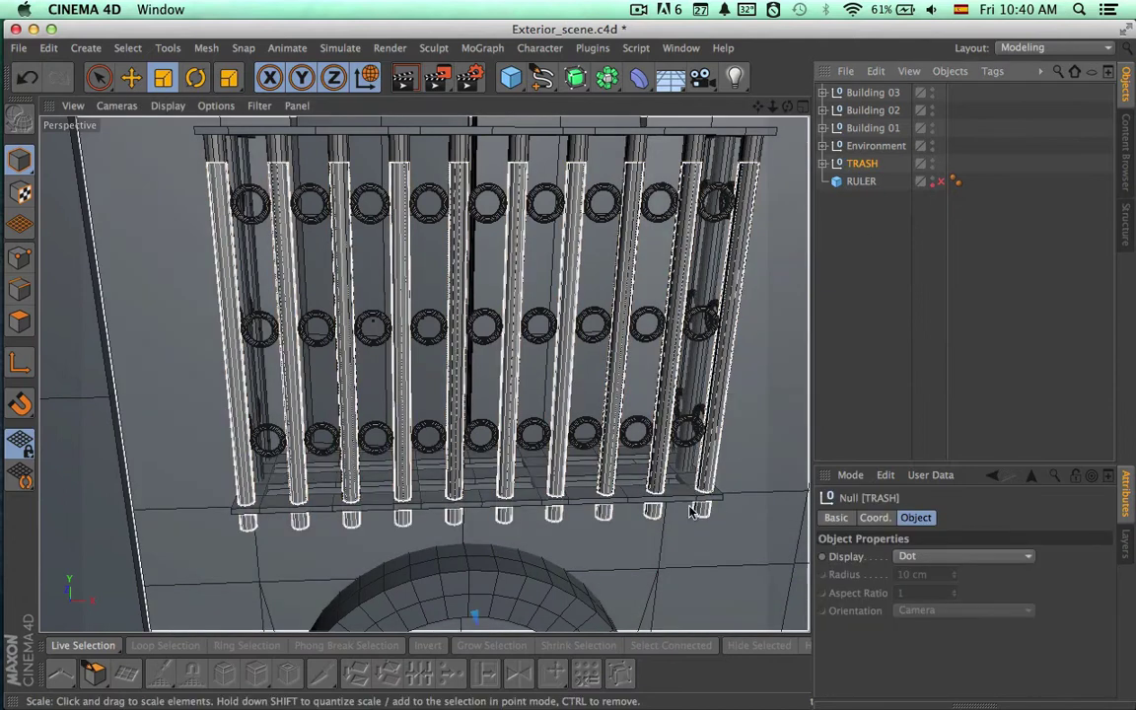
pyautogui.click(932, 163)
pyautogui.click(932, 169)
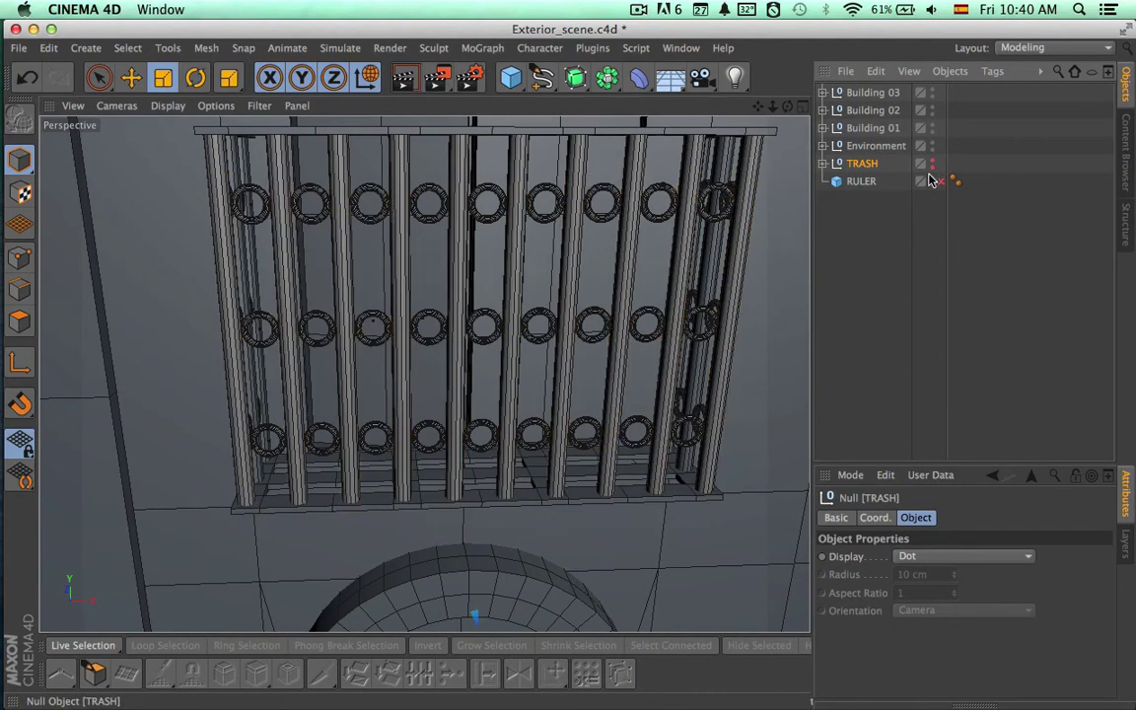
# Hide the Building 03 group in both the viewport and the renderer
pyautogui.scroll(-3, 681, 360)
pyautogui.keyDown('alt'); pyautogui.moveTo(651, 363); pyautogui.dragTo(569, 365); pyautogui.keyUp('alt')
pyautogui.scroll(-5, 658, 376)
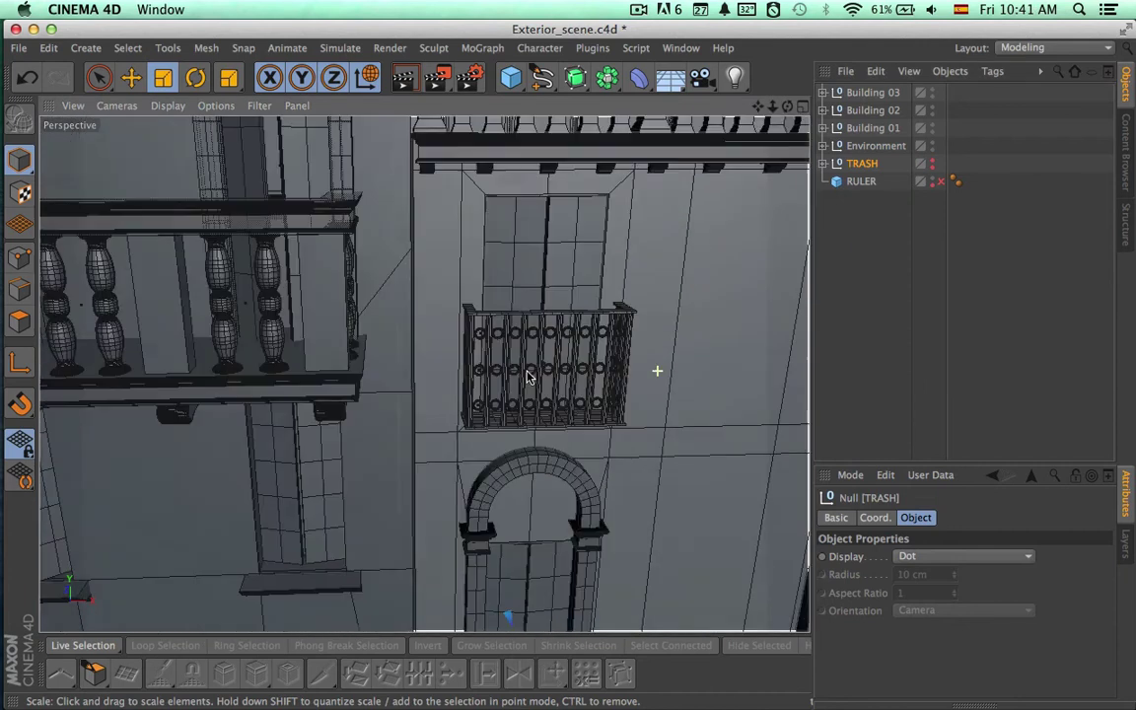
pyautogui.keyDown('alt'); pyautogui.moveTo(657, 373); pyautogui.dragTo(414, 376); pyautogui.keyUp('alt')
pyautogui.click(928, 99)
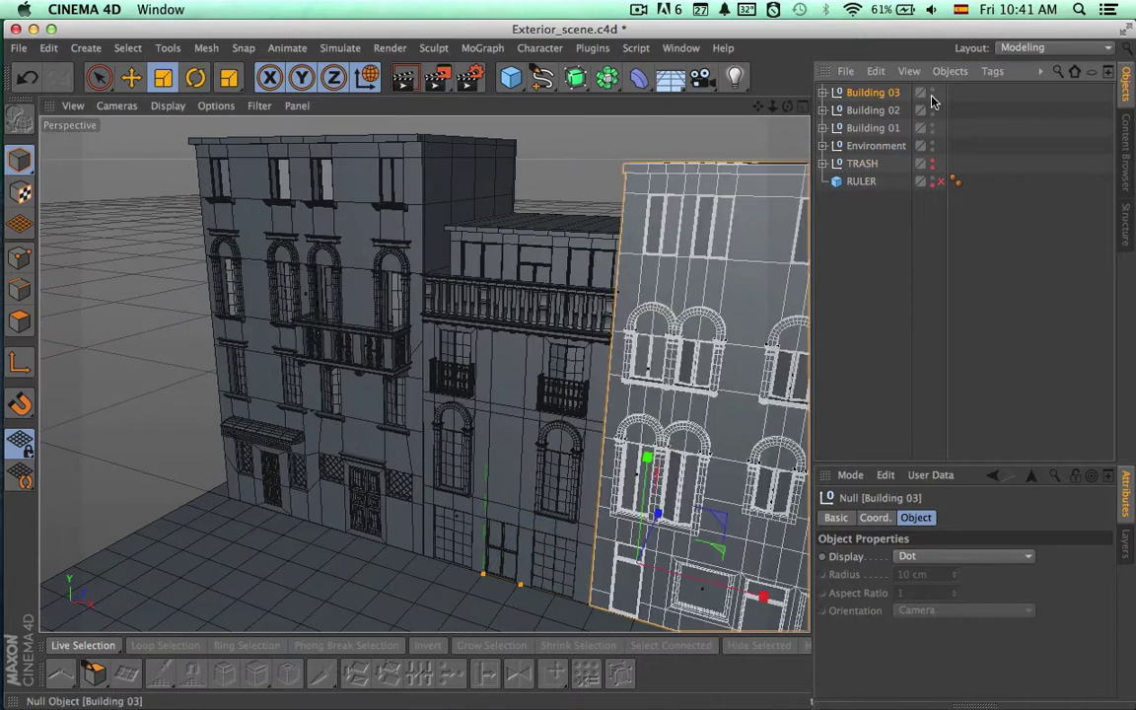
pyautogui.click(931, 91)
# Switch to Google Earth to examine the Street View reference of the Venetian facades and return to the 3D scene
pyautogui.press('super+Tab')
pyautogui.press('super+Tab')
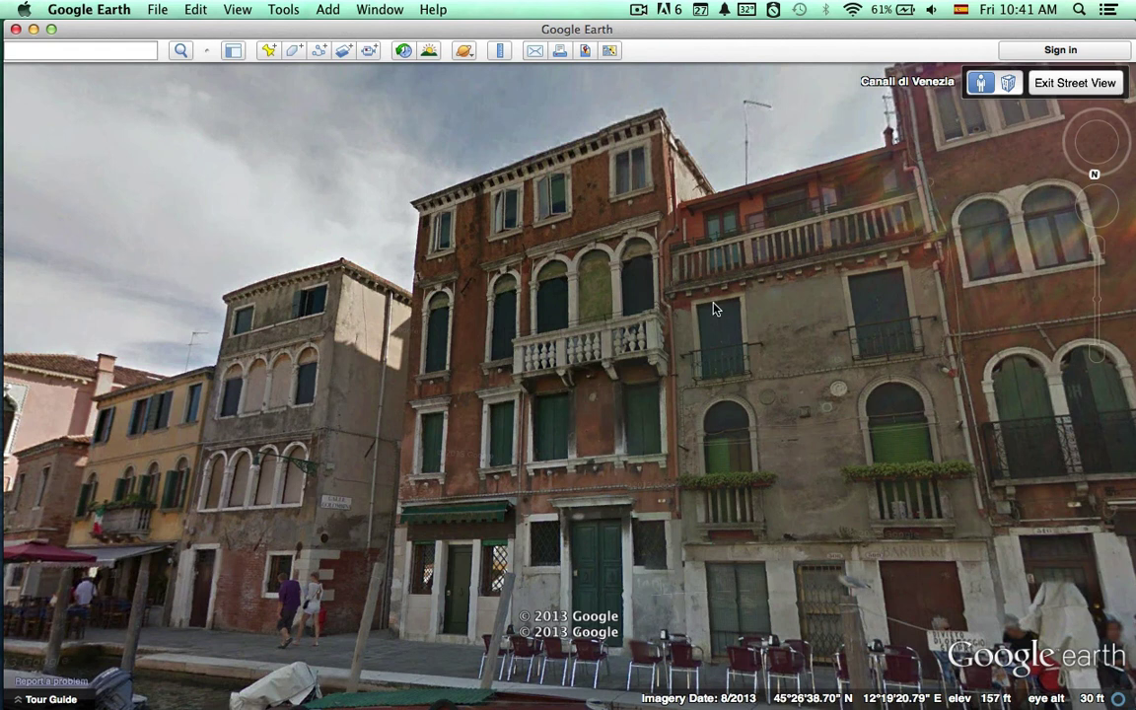
pyautogui.press('super+Tab')
# Display the Right view at full size, framed on the front side of the buildings
pyautogui.keyDown('alt'); pyautogui.moveTo(776, 305); pyautogui.dragTo(634, 295); pyautogui.keyUp('alt')
pyautogui.click(803, 111)
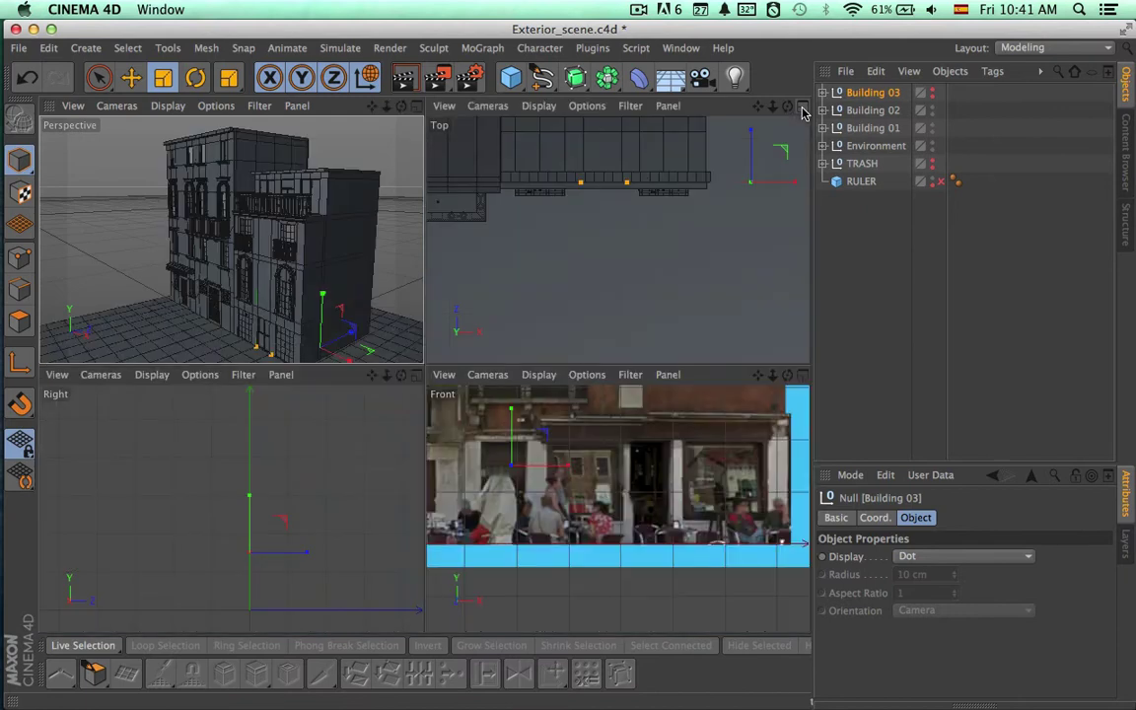
pyautogui.click(417, 377)
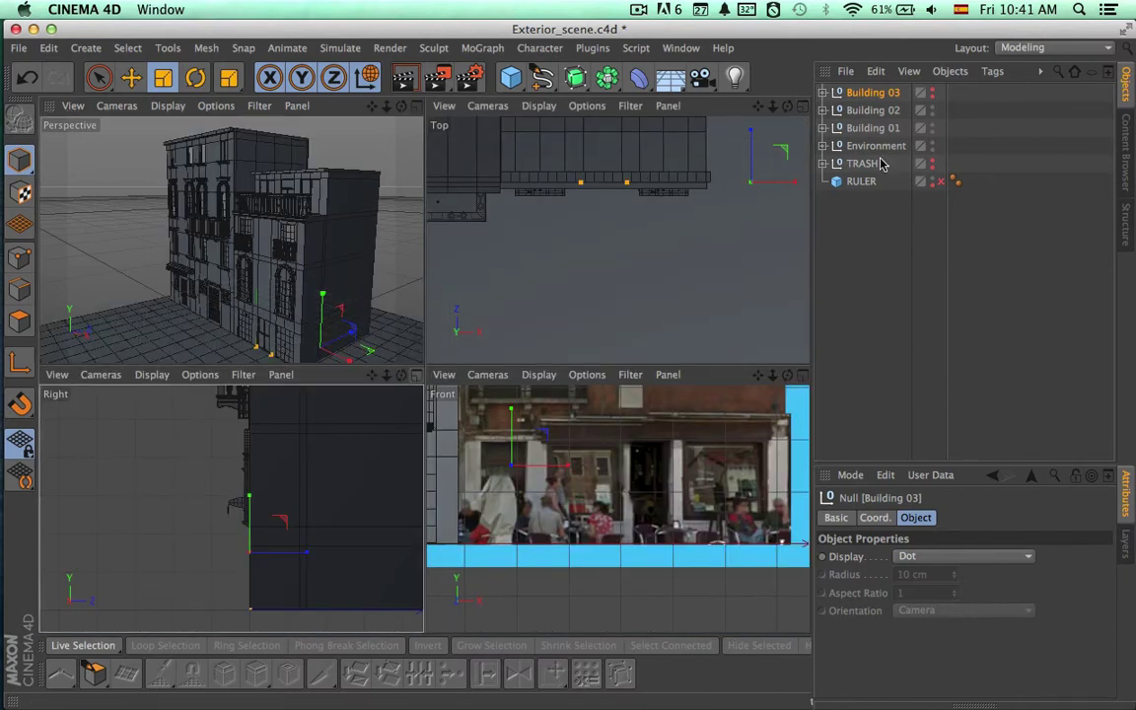
pyautogui.click(871, 147)
pyautogui.click(873, 132)
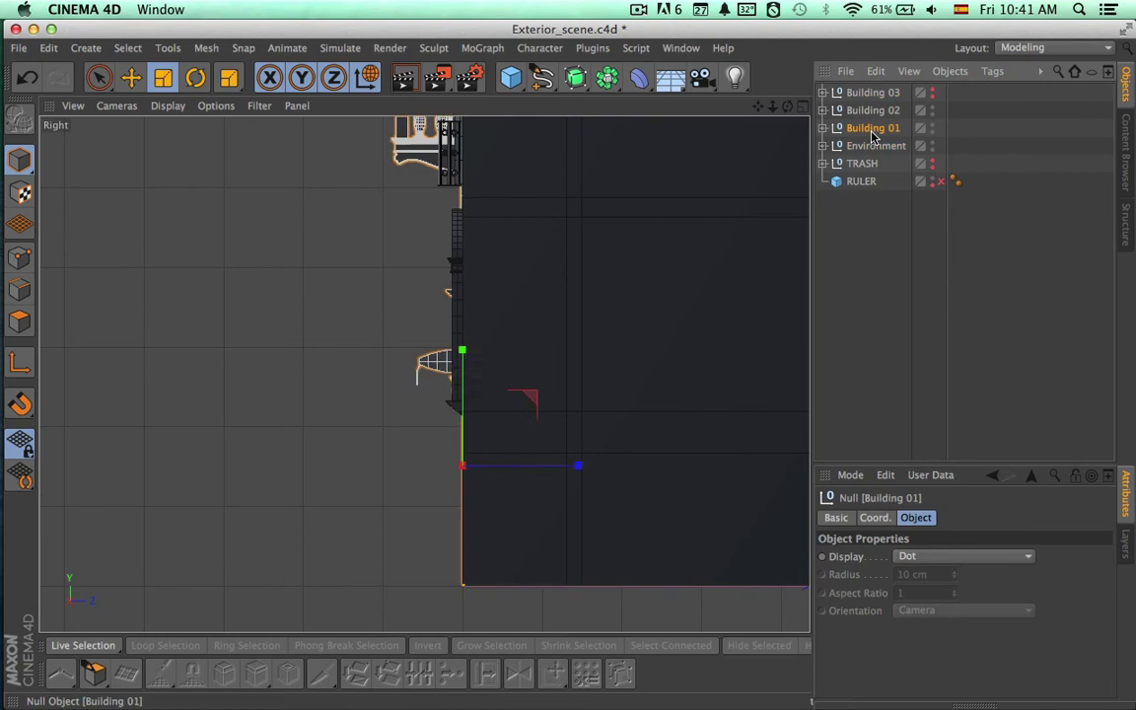
pyautogui.keyDown('alt'); pyautogui.moveTo(685, 307); pyautogui.dragTo(523, 478, button='middle'); pyautogui.keyUp('alt')
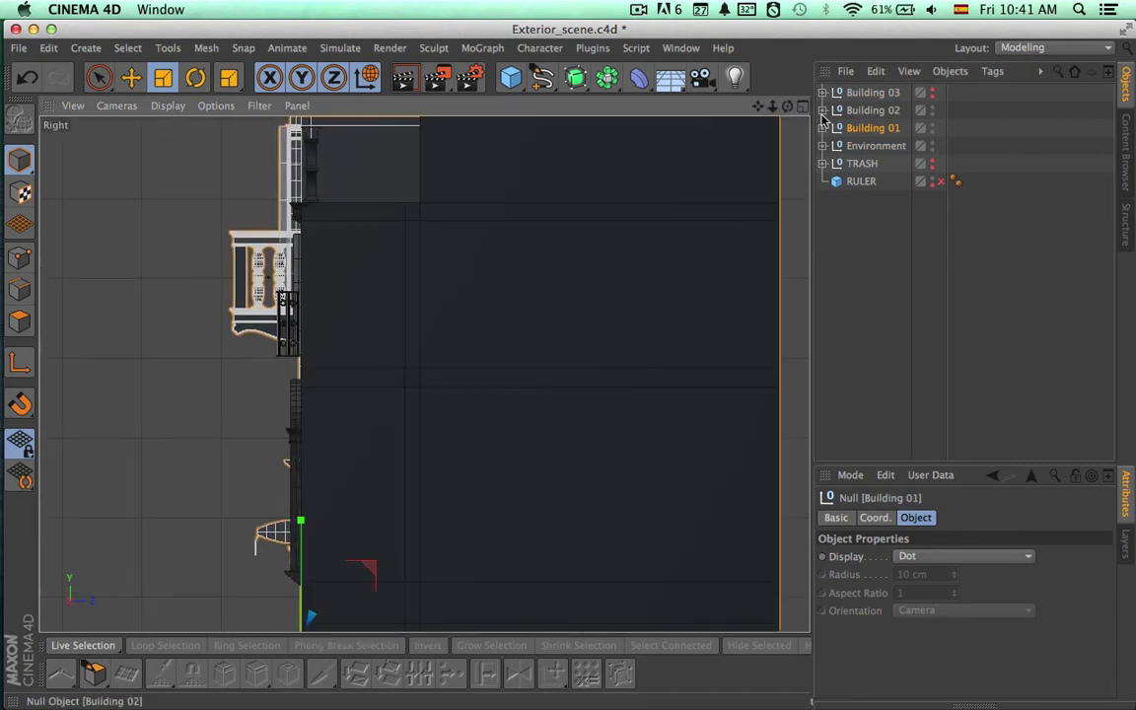
# Turn on X-Ray for the Building 02 polygon object inside the Building 02 group
pyautogui.click(823, 111)
pyautogui.click(834, 163)
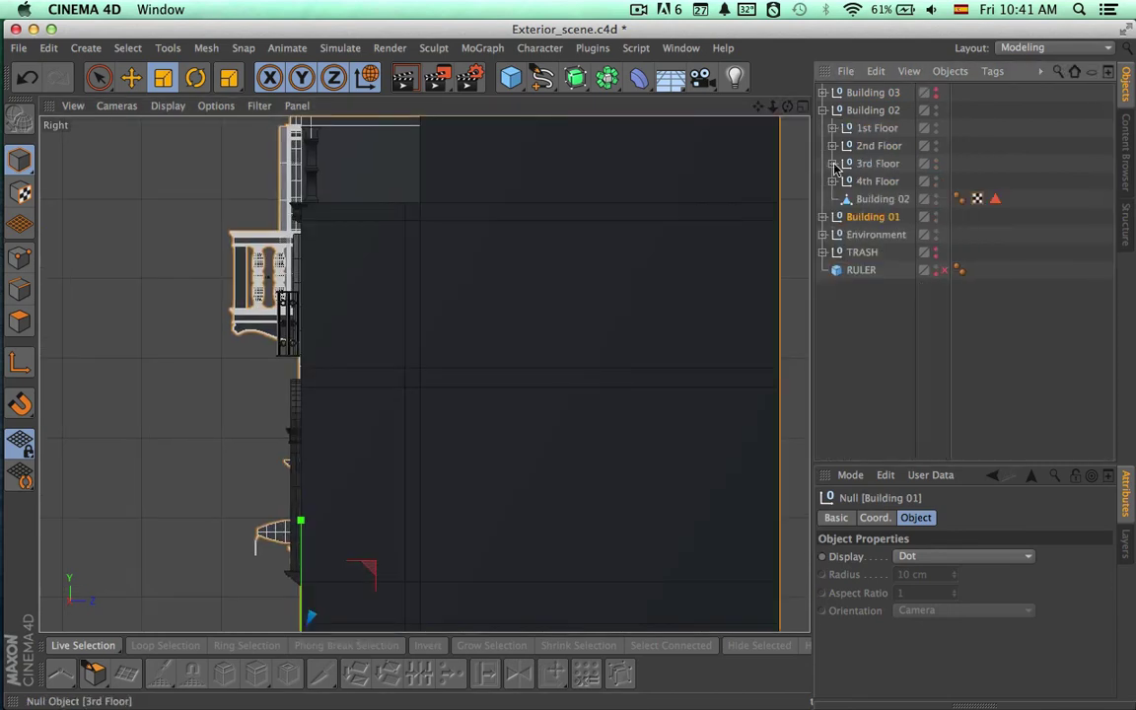
pyautogui.click(881, 199)
pyautogui.click(927, 662)
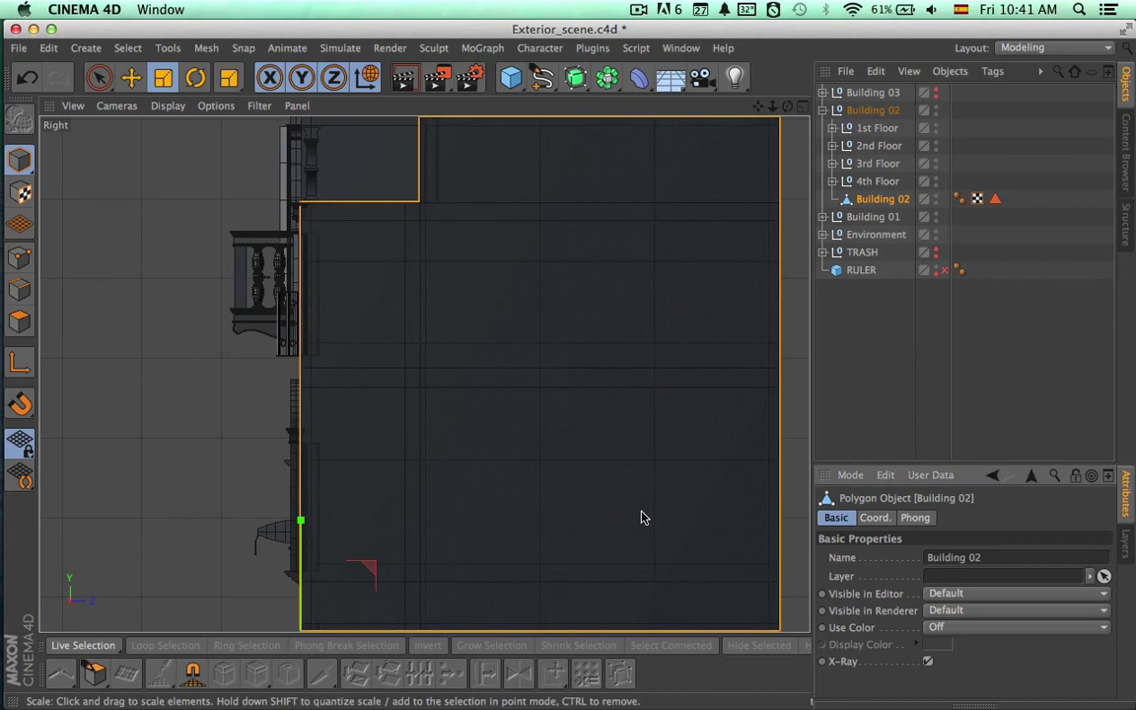
# Draw a linear spline down the buildings' front profile, from below the roof, stepping out past the terrace and back in toward the ground
pyautogui.scroll(3, 641, 517)
pyautogui.scroll(-4, 641, 518)
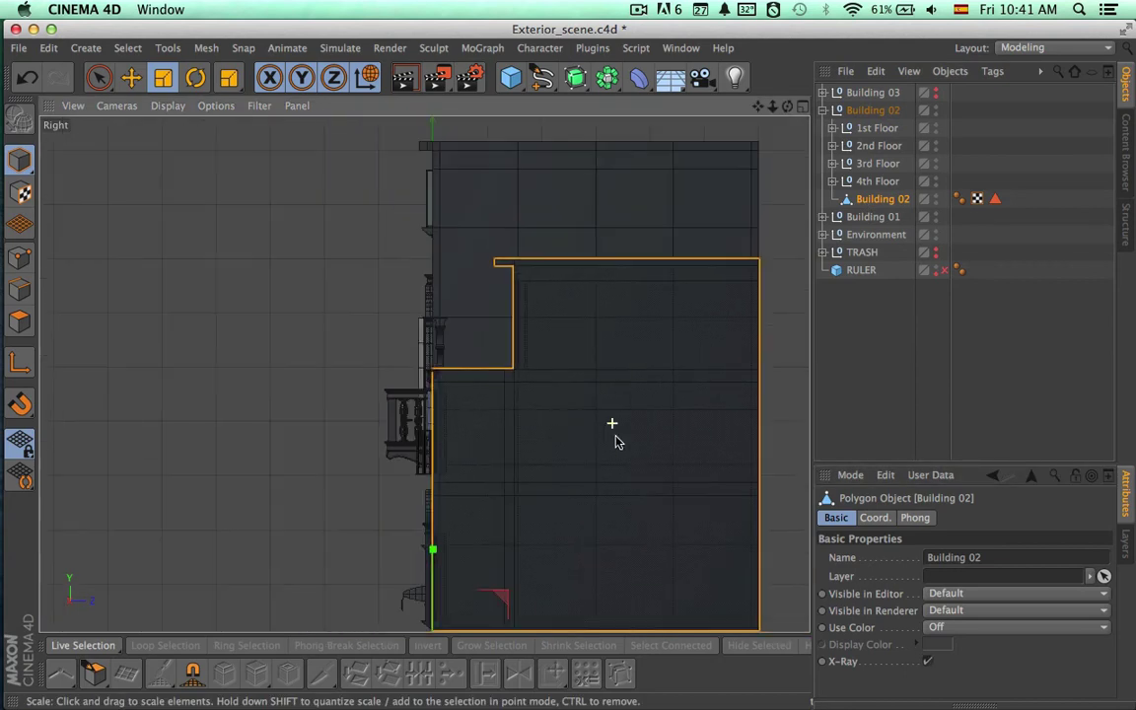
pyautogui.scroll(-3, 561, 338)
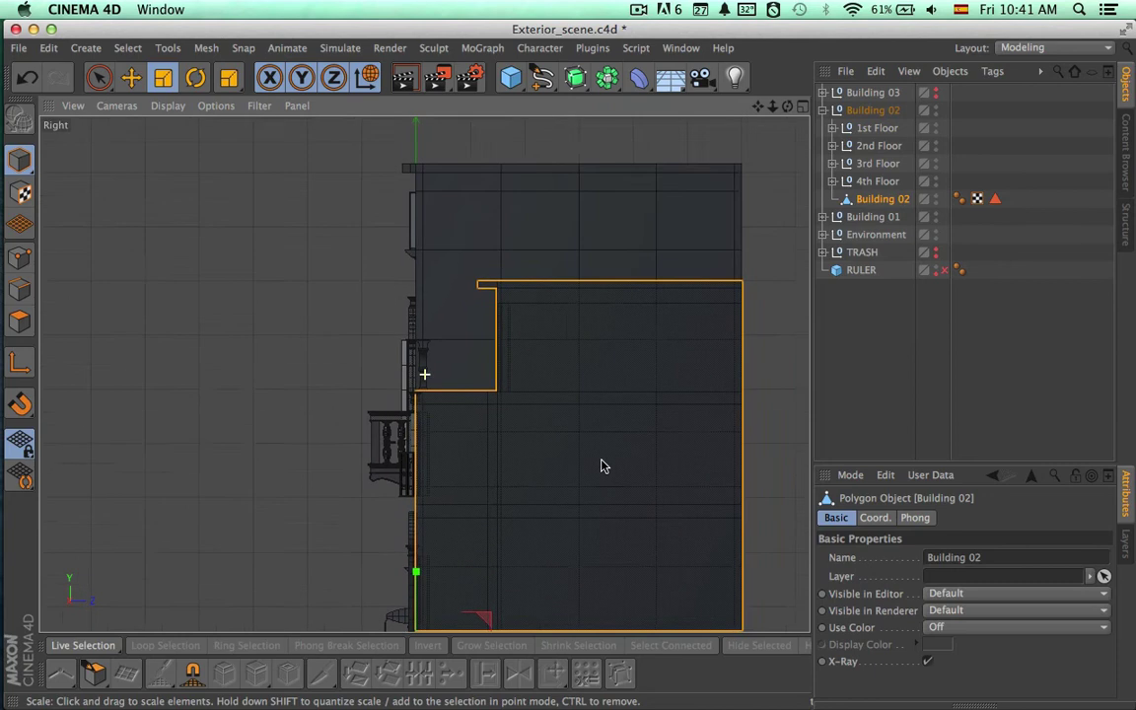
pyautogui.keyDown('alt'); pyautogui.moveTo(581, 414); pyautogui.dragTo(551, 380, button='middle'); pyautogui.keyUp('alt')
pyautogui.keyDown('alt'); pyautogui.moveTo(563, 381); pyautogui.dragTo(546, 383, button='right'); pyautogui.keyUp('alt')
pyautogui.scroll(1, 550, 387)
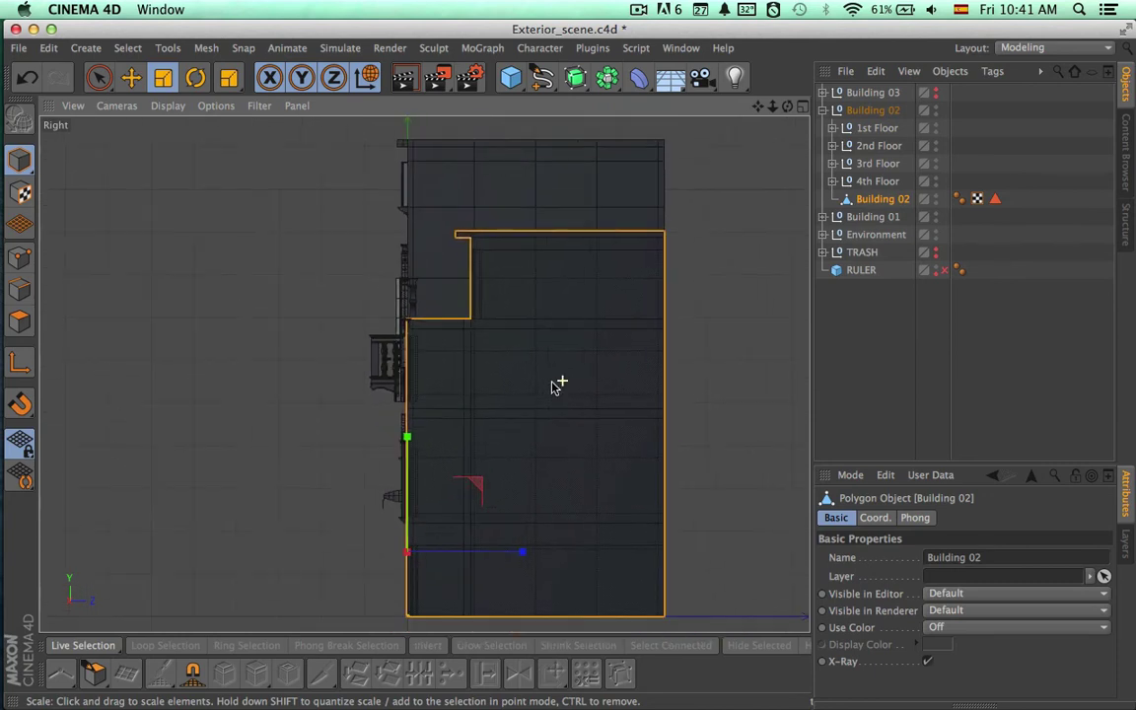
pyautogui.moveTo(542, 79)
pyautogui.mouseDown()
pyautogui.moveTo(631, 114)
pyautogui.moveTo(618, 141)
pyautogui.mouseUp()
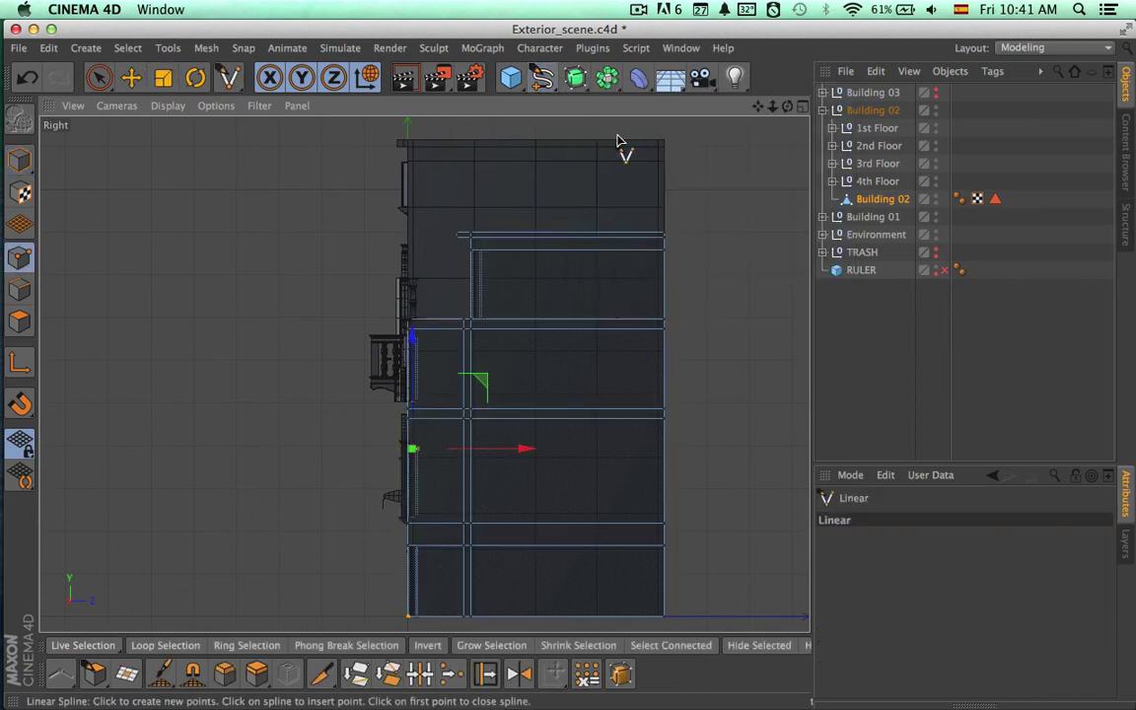
pyautogui.click(429, 165)
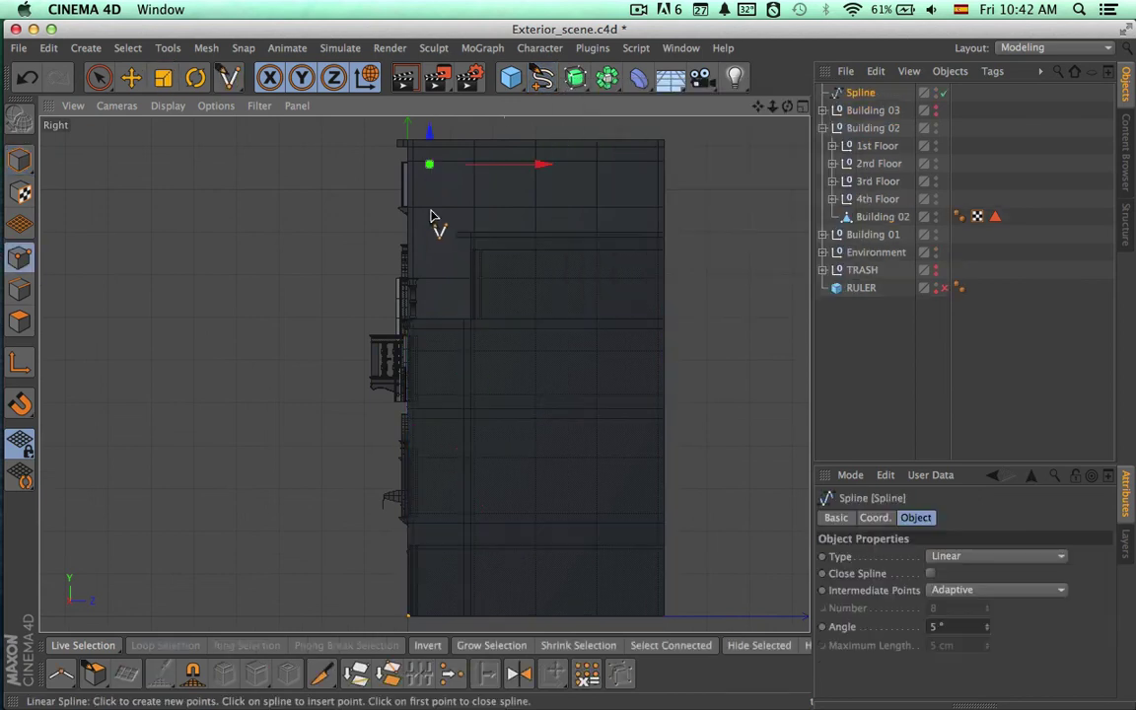
pyautogui.click(432, 288)
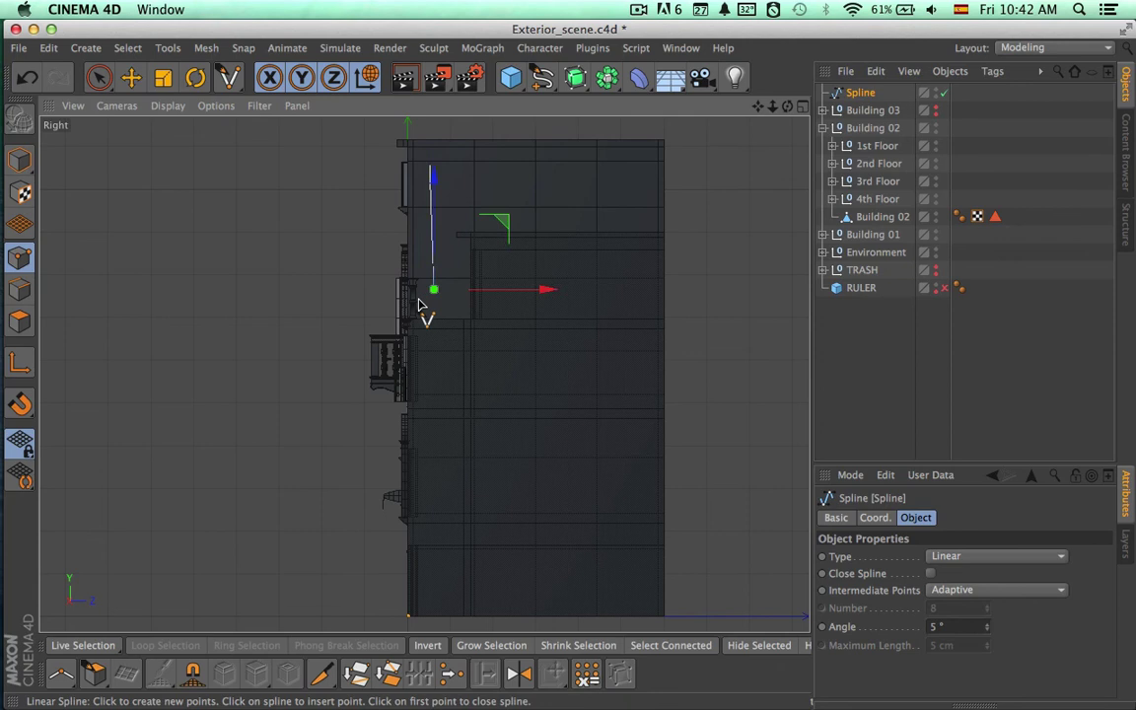
pyautogui.click(419, 300)
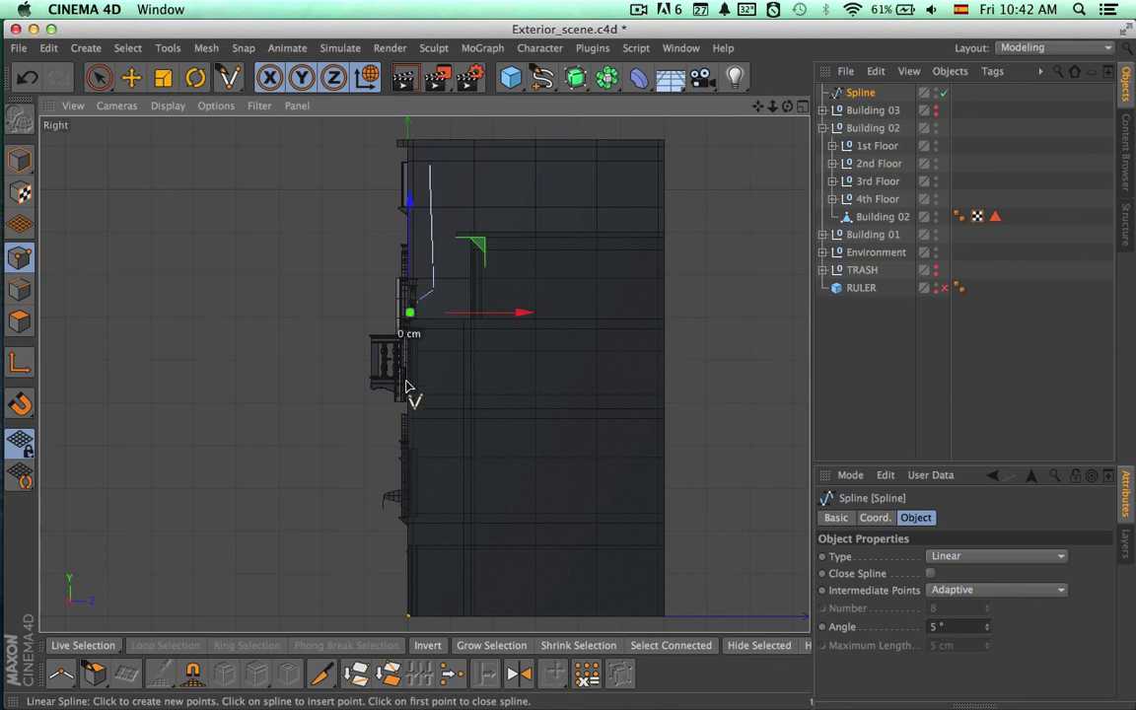
pyautogui.click(404, 393)
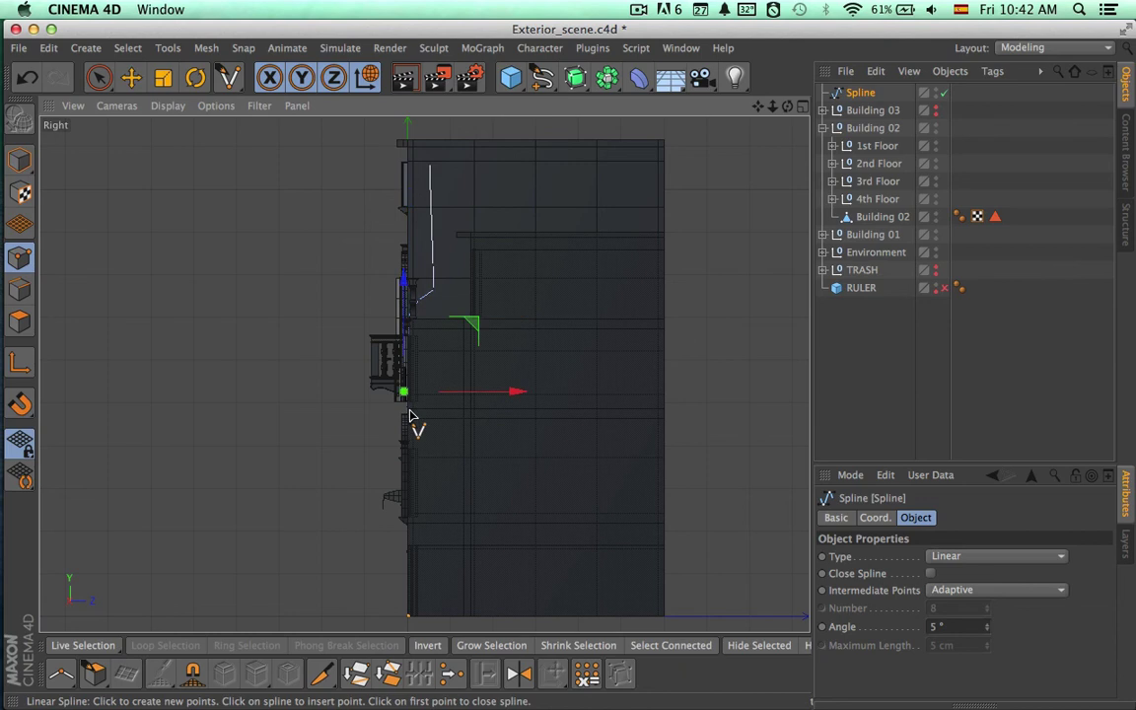
pyautogui.click(412, 408)
pyautogui.click(427, 415)
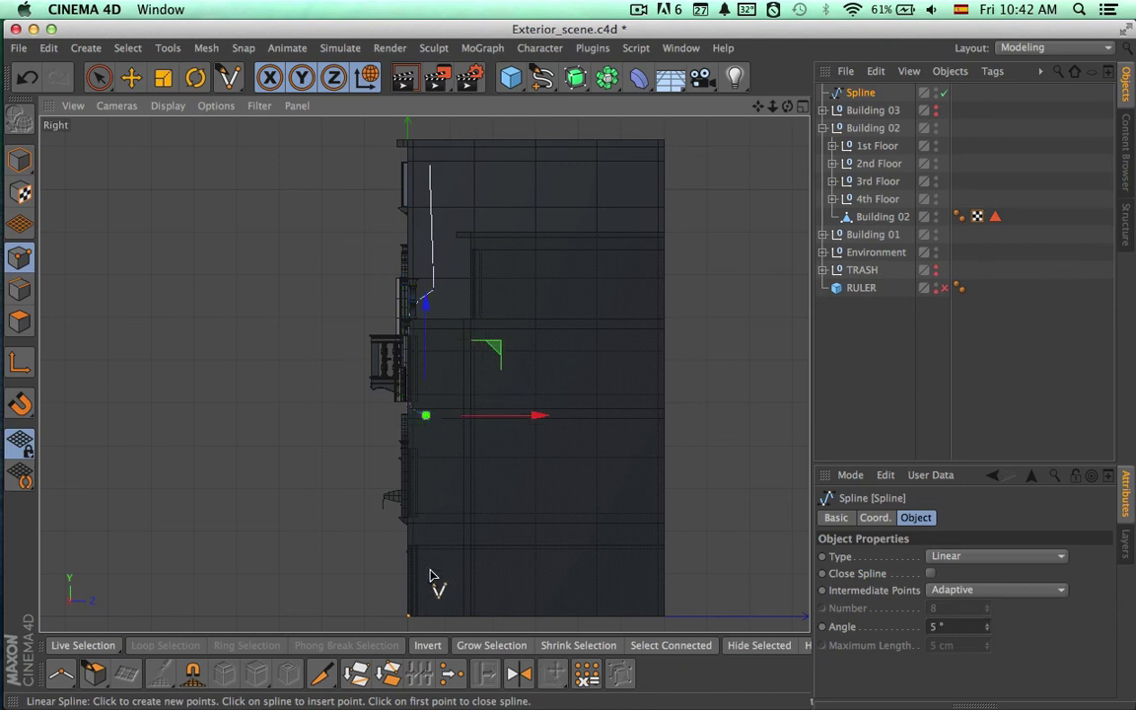
pyautogui.click(430, 573)
# Scale the spline's points down vertically and move them up along the facade
pyautogui.press('t')
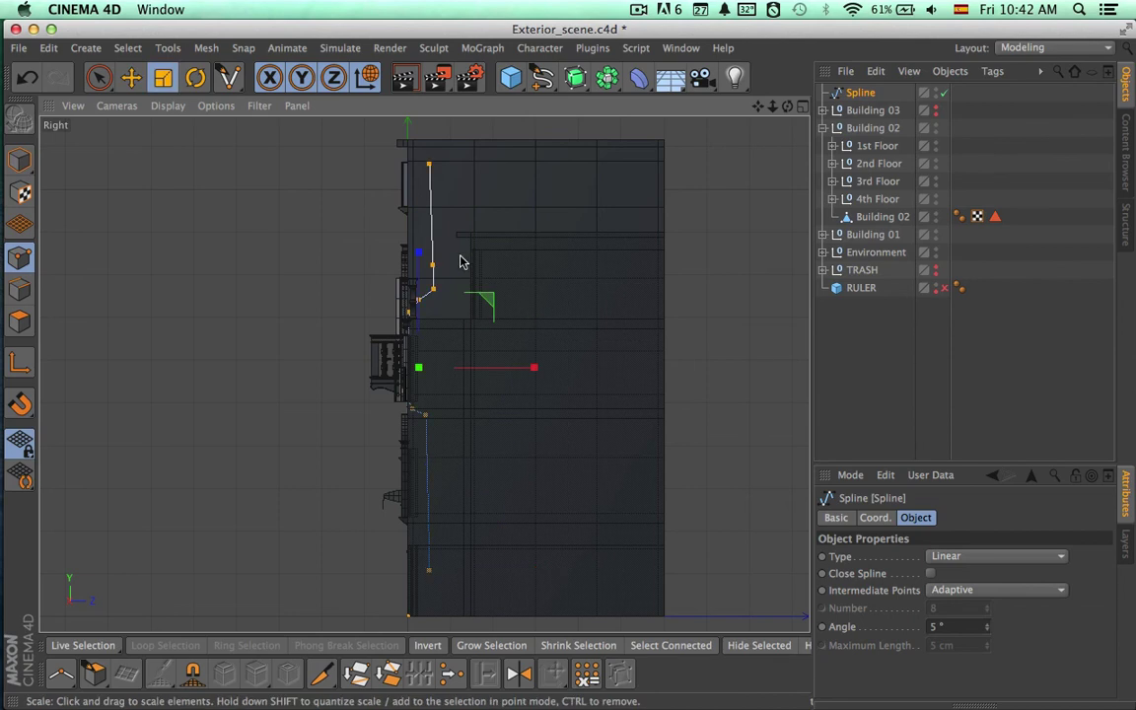
pyautogui.moveTo(419, 252); pyautogui.dragTo(419, 224)
pyautogui.press('space')
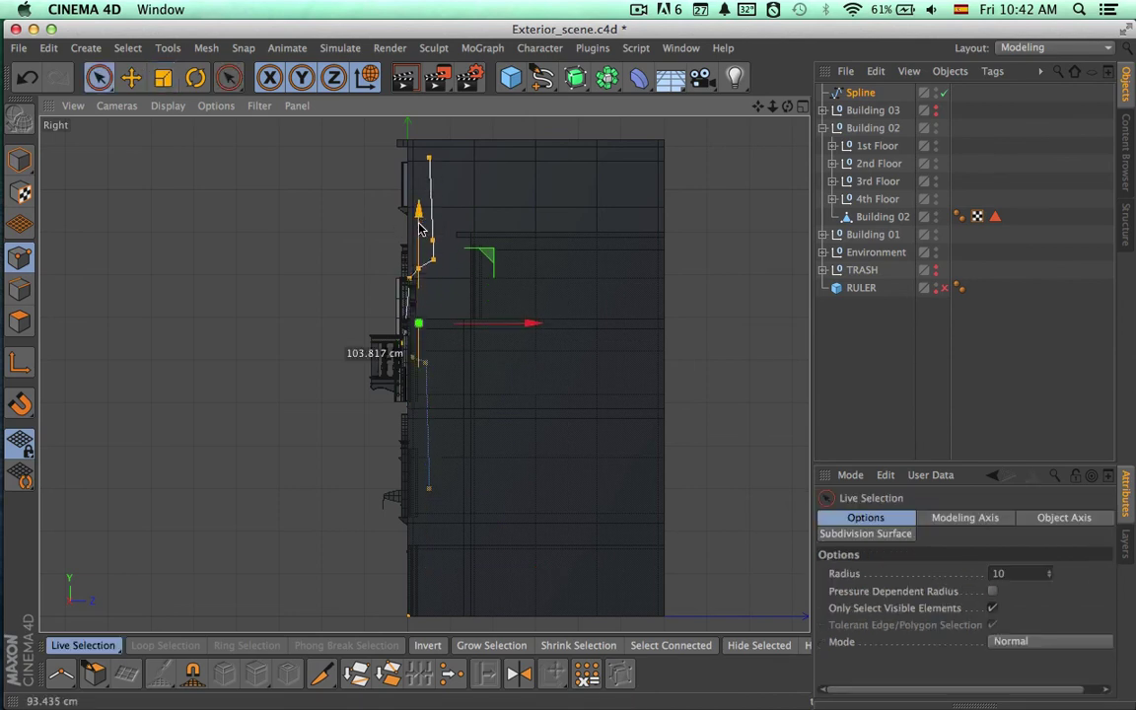
pyautogui.scroll(6, 385, 301)
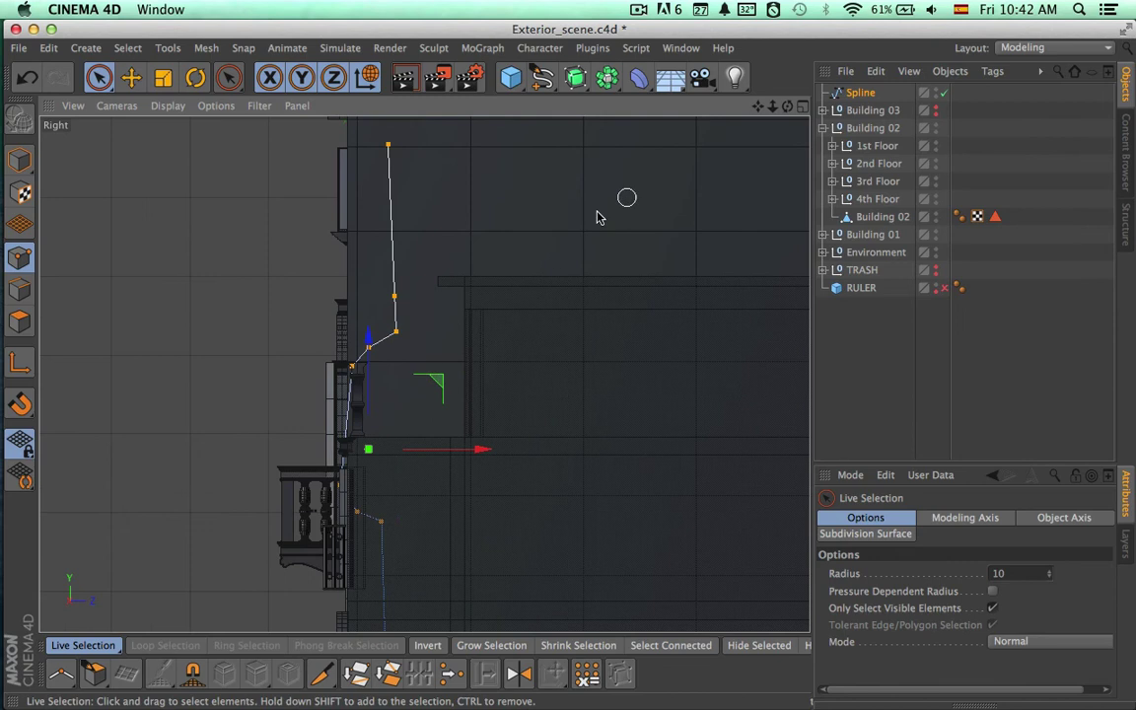
pyautogui.moveTo(368, 337); pyautogui.dragTo(368, 327)
pyautogui.keyDown('alt'); pyautogui.moveTo(463, 192); pyautogui.dragTo(461, 259, button='middle'); pyautogui.keyUp('alt')
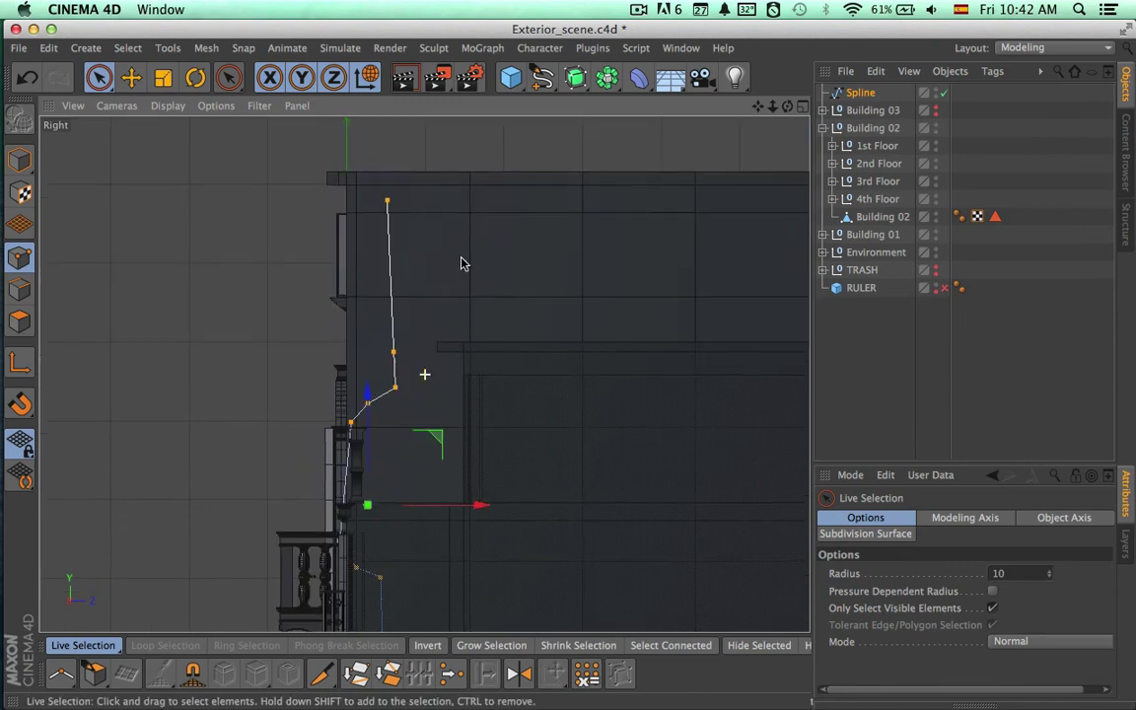
# Straighten the spline's top segment by lining up its first two points vertically
pyautogui.click(387, 201)
pyautogui.click(395, 352)
pyautogui.moveTo(466, 352); pyautogui.dragTo(468, 393)
pyautogui.keyDown('alt'); pyautogui.moveTo(457, 436); pyautogui.dragTo(544, 435, button='right'); pyautogui.keyUp('alt')
pyautogui.keyDown('alt'); pyautogui.moveTo(468, 427); pyautogui.dragTo(565, 425, button='middle'); pyautogui.keyUp('alt')
# Select all the spline's points and shift them horizontally toward the front face of the taller building
pyautogui.press('super+a')
pyautogui.moveTo(502, 559); pyautogui.dragTo(457, 555)
pyautogui.scroll(-5, 601, 485)
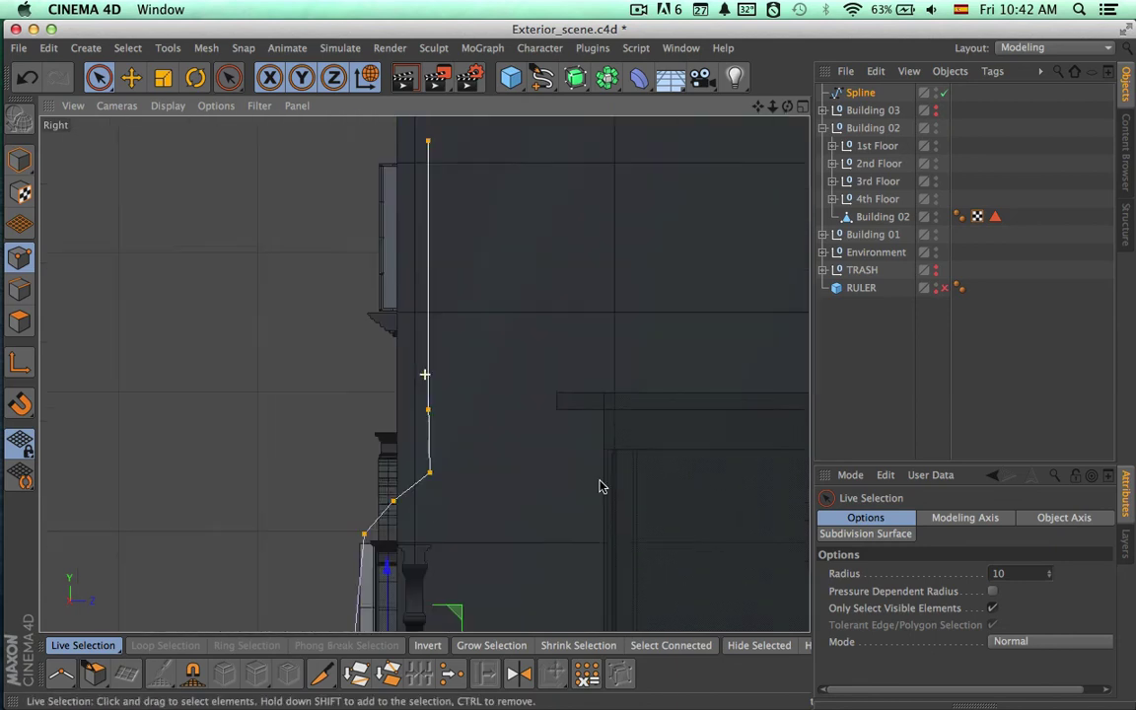
pyautogui.keyDown('alt'); pyautogui.moveTo(604, 486); pyautogui.dragTo(602, 431, button='middle'); pyautogui.keyUp('alt')
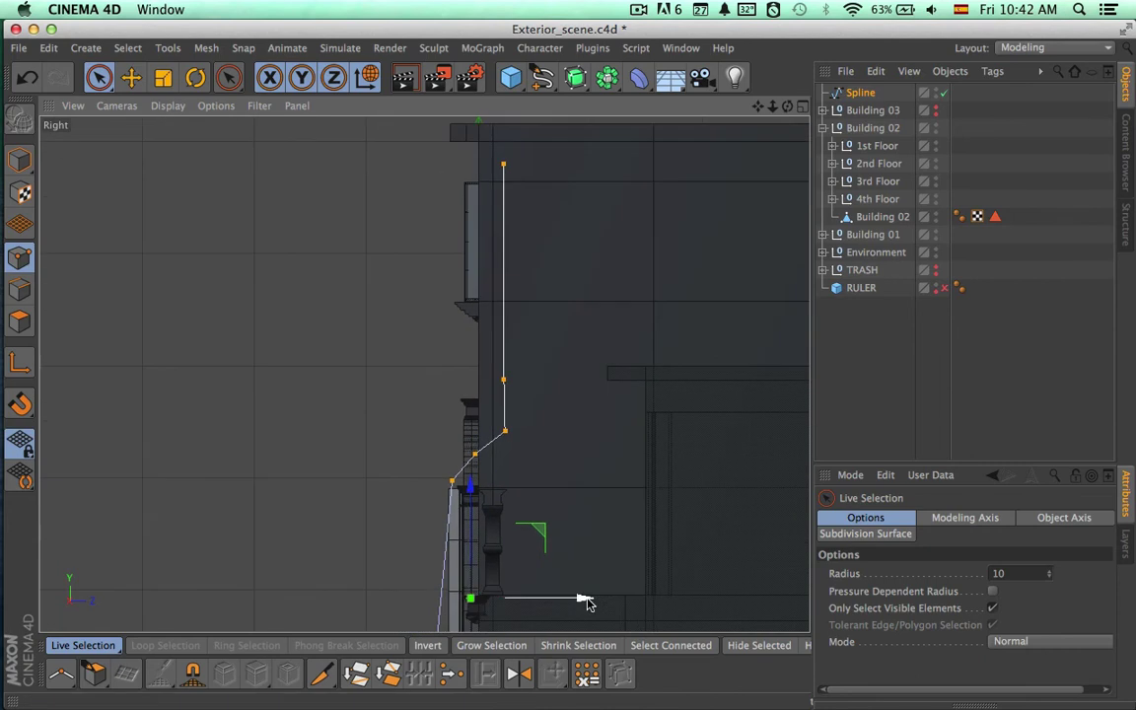
pyautogui.moveTo(588, 600); pyautogui.dragTo(586, 601)
# Align the spline's third point with the vertical run above and raise the fourth point to flatten the bend
pyautogui.click(504, 433)
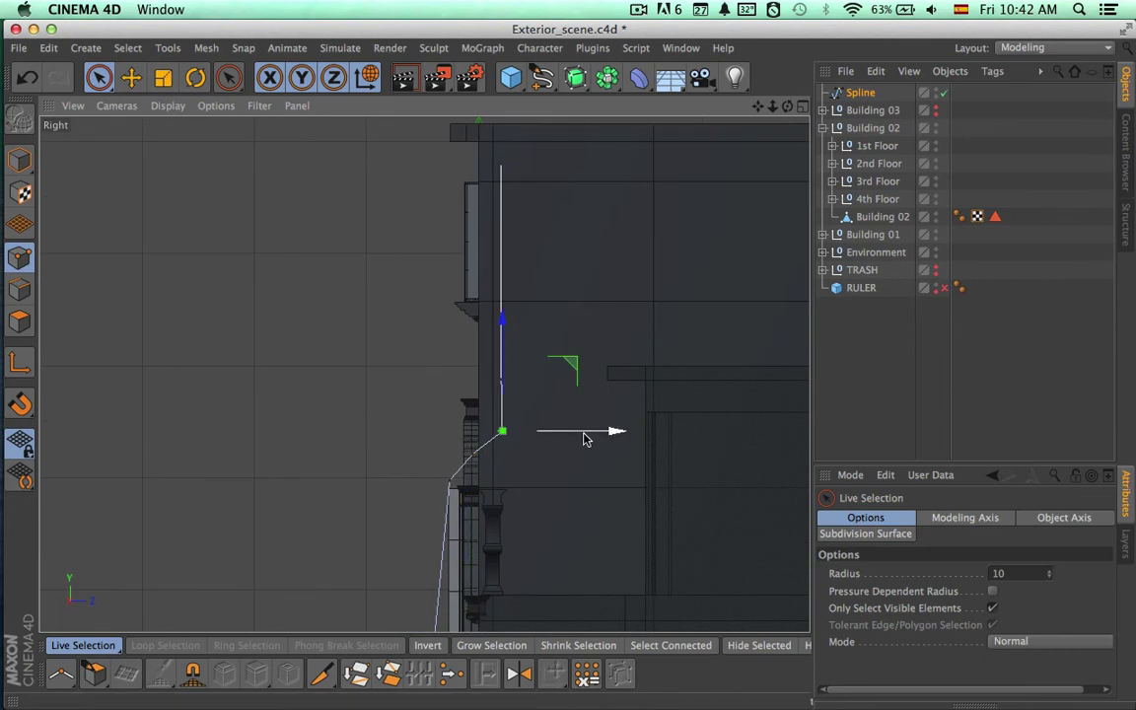
pyautogui.moveTo(584, 439); pyautogui.dragTo(582, 439)
pyautogui.keyDown('alt'); pyautogui.moveTo(525, 500); pyautogui.dragTo(691, 495, button='right'); pyautogui.keyUp('alt')
pyautogui.click(425, 411)
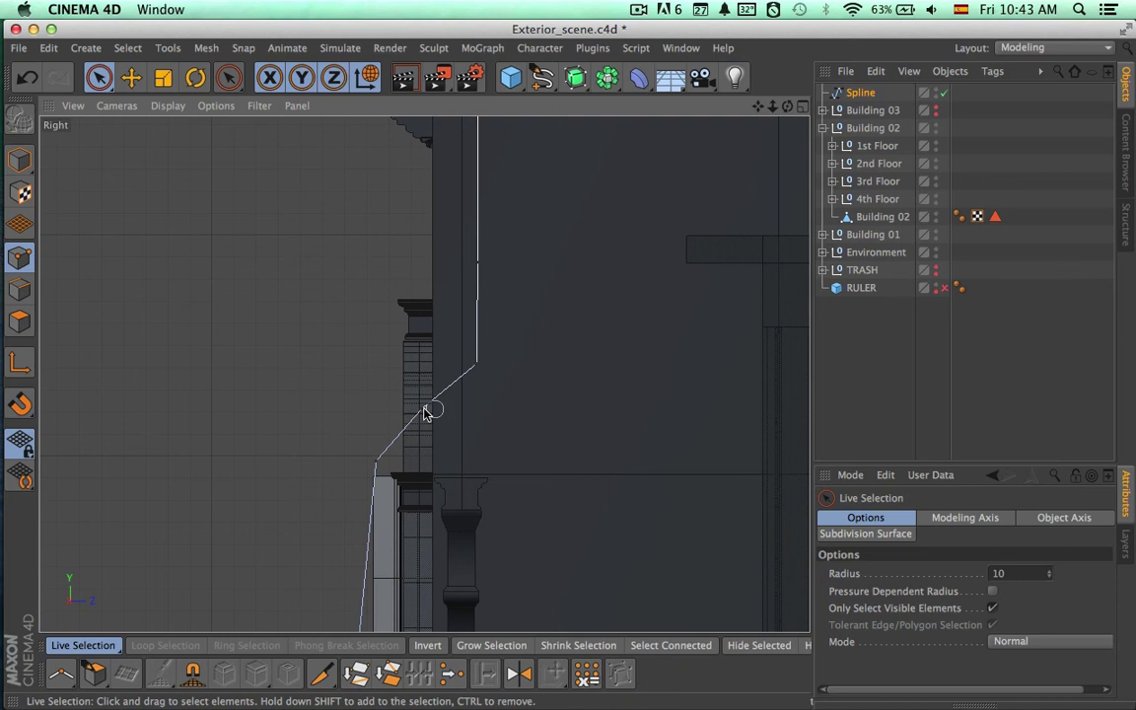
pyautogui.moveTo(492, 340); pyautogui.dragTo(491, 325)
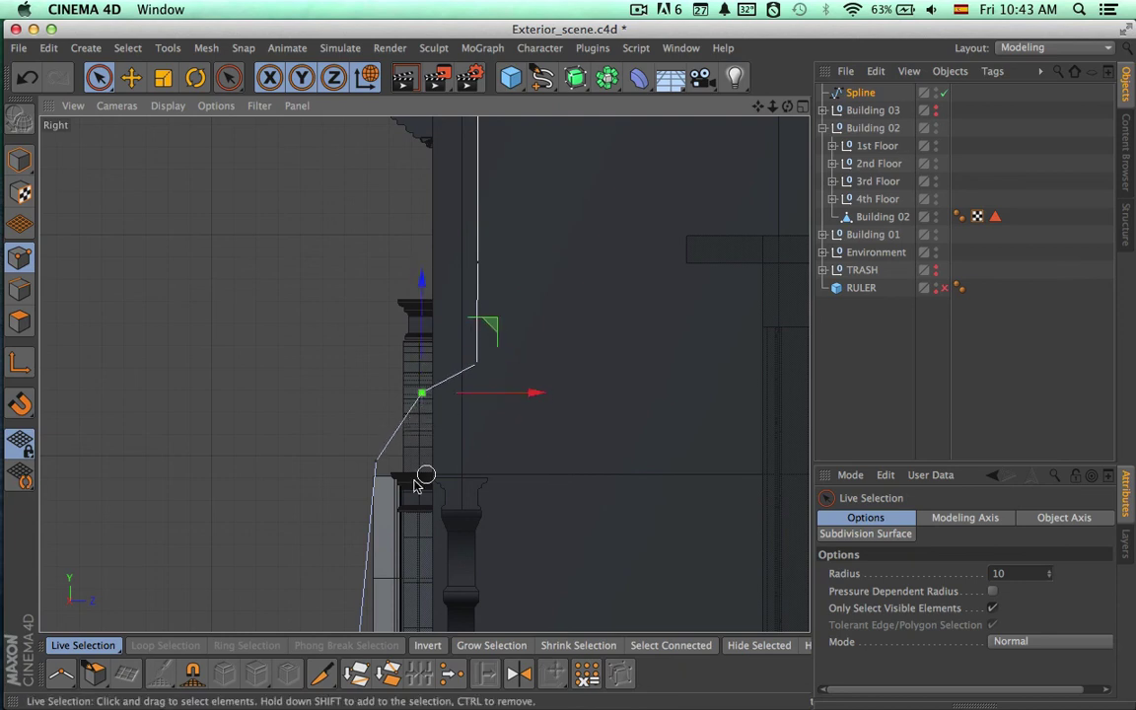
# Move the fifth point inward beneath the fourth, and shift the lower group of points up and toward the building
pyautogui.click(381, 467)
pyautogui.moveTo(476, 461); pyautogui.dragTo(510, 463)
pyautogui.keyDown('alt'); pyautogui.moveTo(532, 464); pyautogui.dragTo(531, 296, button='middle'); pyautogui.keyUp('alt')
pyautogui.keyDown('alt'); pyautogui.moveTo(454, 462); pyautogui.dragTo(369, 464, button='right'); pyautogui.keyUp('alt')
pyautogui.keyDown('alt'); pyautogui.moveTo(420, 521); pyautogui.dragTo(362, 385, button='middle'); pyautogui.keyUp('alt')
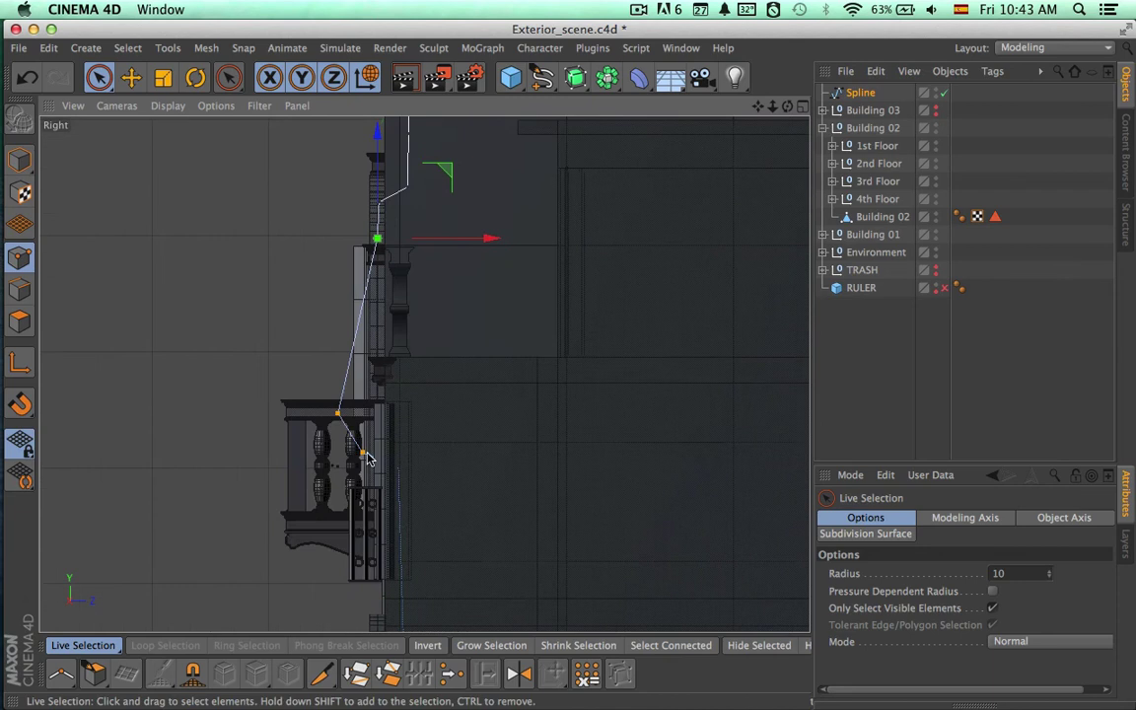
pyautogui.moveTo(400, 482); pyautogui.dragTo(402, 482)
pyautogui.moveTo(435, 371); pyautogui.dragTo(476, 303)
# Move the two lower bend points up and outward so the spline turns in just below the terrace ledge
pyautogui.keyDown('alt'); pyautogui.moveTo(378, 362); pyautogui.dragTo(465, 389, button='right'); pyautogui.keyUp('alt')
pyautogui.keyDown('alt'); pyautogui.moveTo(384, 325); pyautogui.dragTo(364, 406, button='middle'); pyautogui.keyUp('alt')
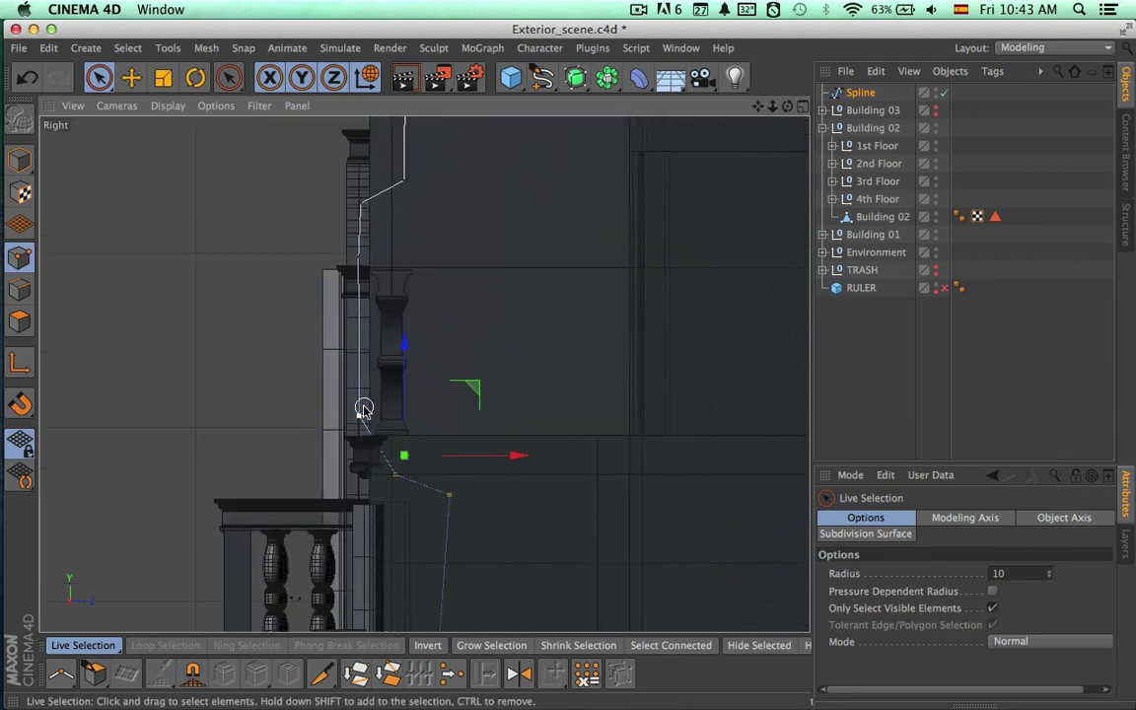
pyautogui.click(393, 480)
pyautogui.moveTo(457, 413); pyautogui.dragTo(431, 380)
pyautogui.click(445, 490)
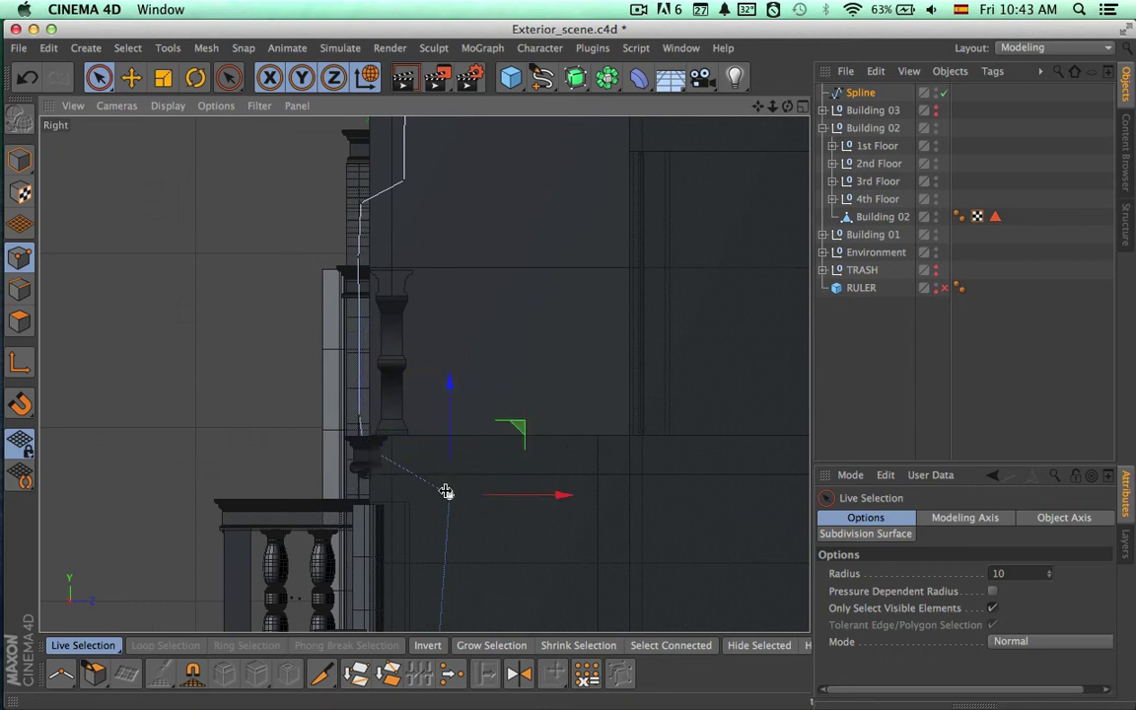
pyautogui.moveTo(492, 417); pyautogui.dragTo(463, 382)
pyautogui.keyDown('alt'); pyautogui.moveTo(484, 424); pyautogui.dragTo(485, 347, button='middle'); pyautogui.keyUp('alt')
pyautogui.keyDown('alt'); pyautogui.moveTo(484, 347); pyautogui.dragTo(373, 334, button='right'); pyautogui.keyUp('alt')
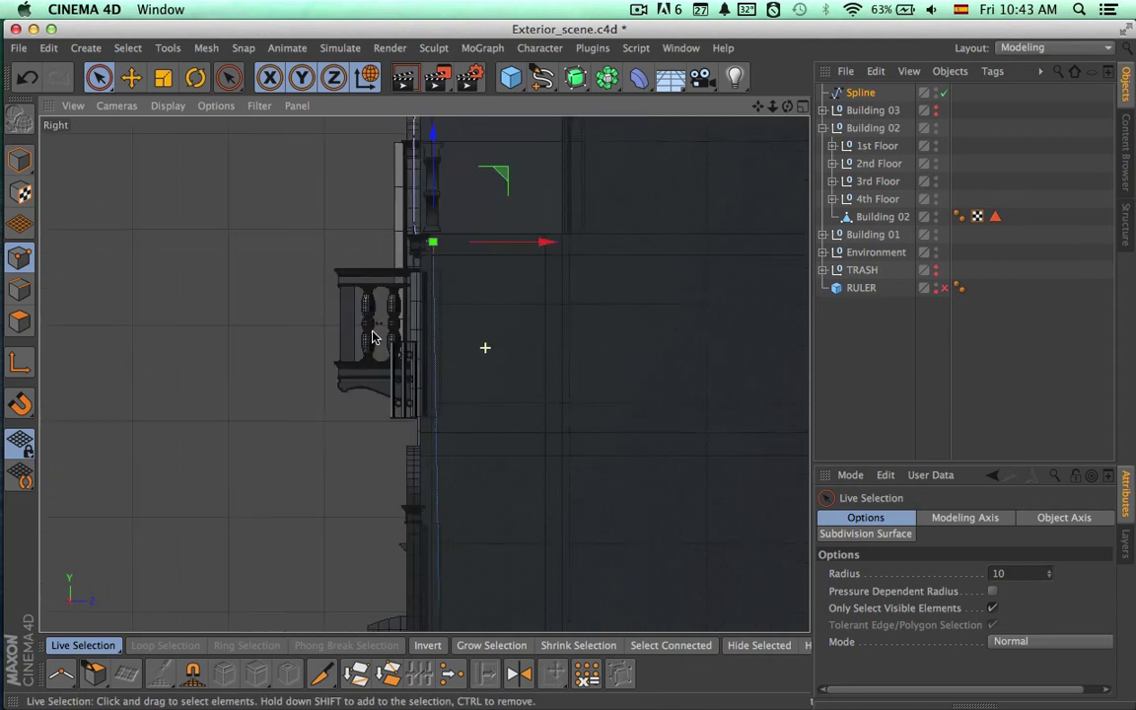
# Select the points along the spline's upper vertical run and shift them slightly toward the taller building's front face
pyautogui.keyDown('alt'); pyautogui.moveTo(404, 438); pyautogui.dragTo(404, 337, button='middle'); pyautogui.keyUp('alt')
pyautogui.moveTo(504, 488); pyautogui.dragTo(514, 492)
pyautogui.moveTo(525, 284); pyautogui.dragTo(481, 390, button='middle')
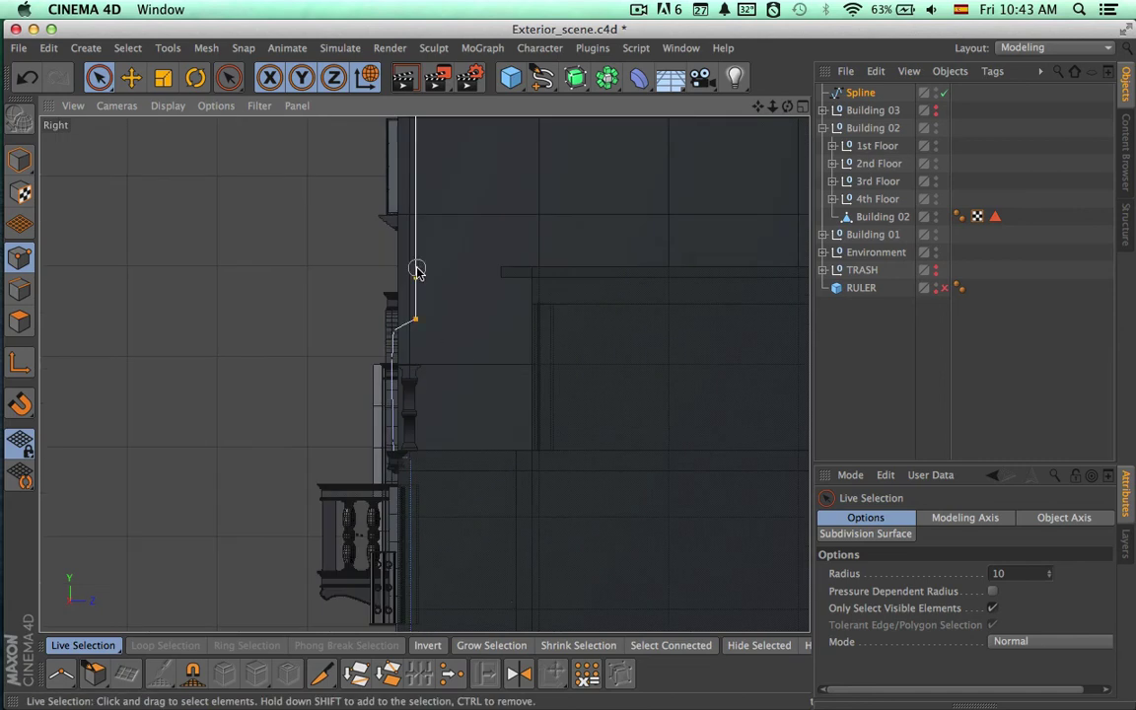
pyautogui.moveTo(417, 270); pyautogui.dragTo(431, 374, button='middle')
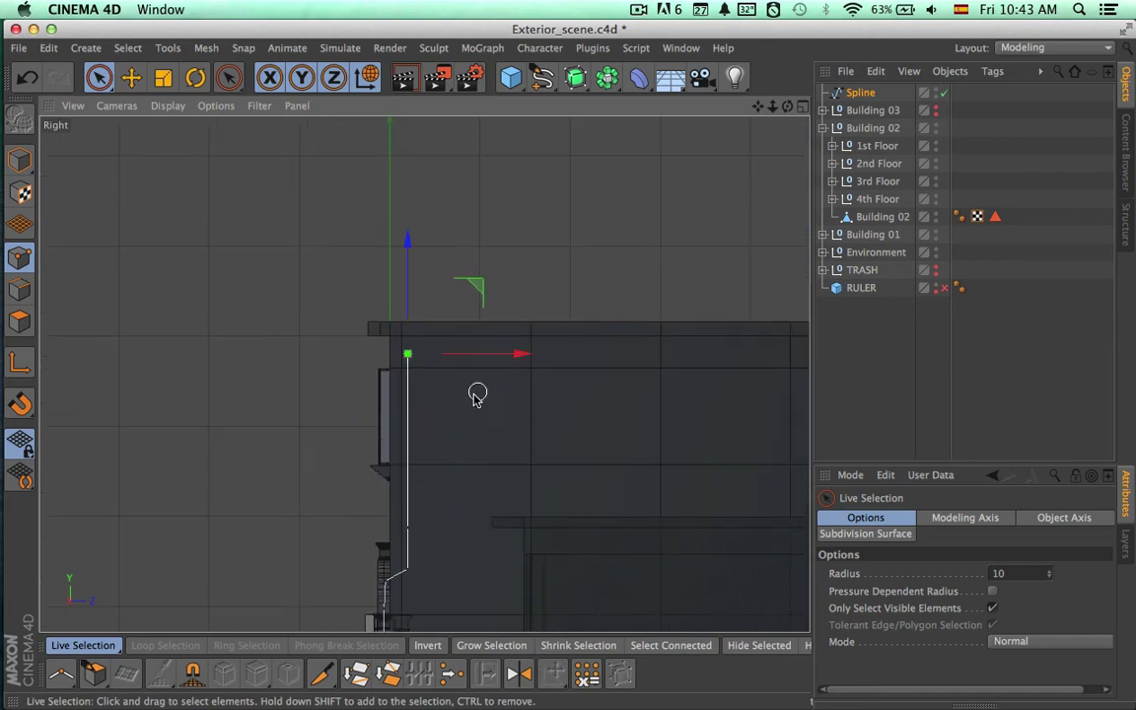
pyautogui.moveTo(411, 487); pyautogui.dragTo(412, 347)
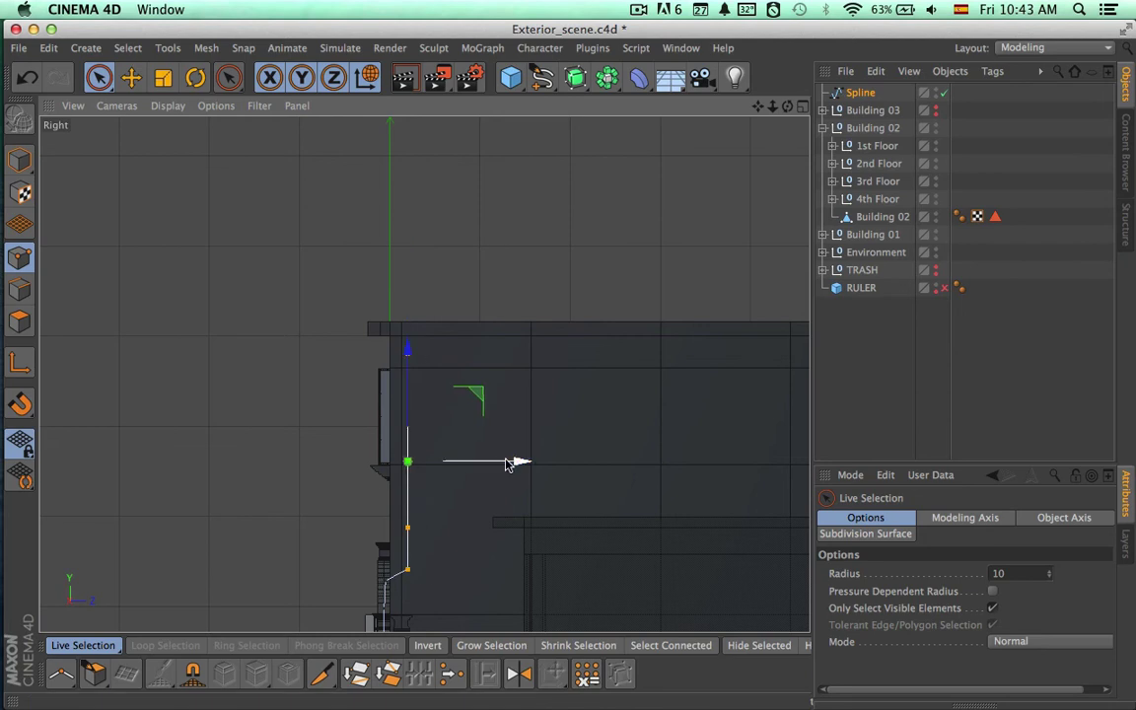
pyautogui.moveTo(509, 461); pyautogui.dragTo(504, 463)
pyautogui.keyDown('alt'); pyautogui.moveTo(520, 553); pyautogui.dragTo(533, 383, button='middle'); pyautogui.keyUp('alt')
pyautogui.keyDown('alt'); pyautogui.moveTo(538, 392); pyautogui.dragTo(536, 430, button='right'); pyautogui.keyUp('alt')
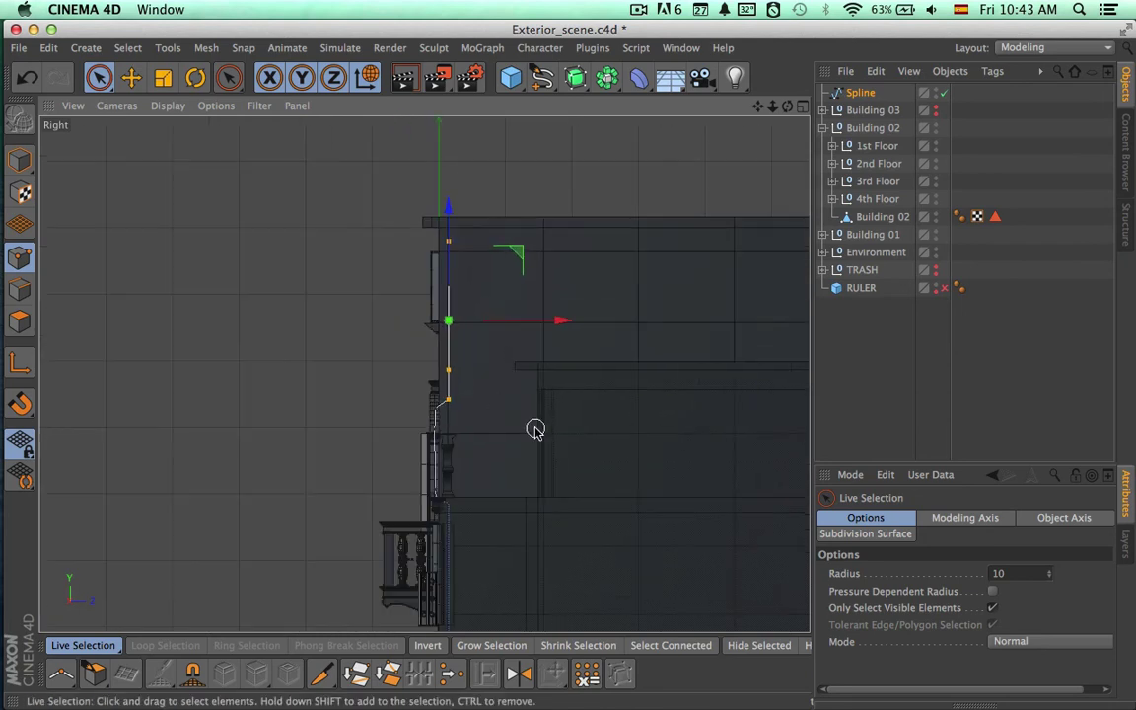
# Return to the full perspective view and turn off X-Ray for the Building 02 polygon object
pyautogui.click(804, 107)
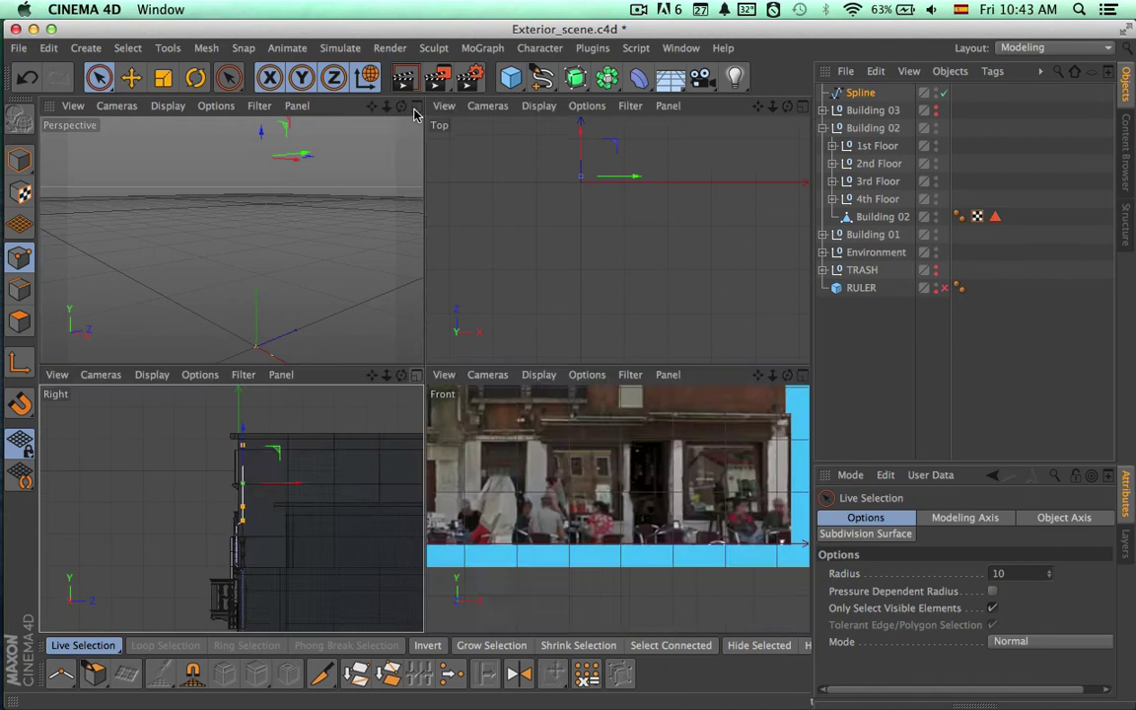
pyautogui.click(416, 107)
pyautogui.keyDown('alt'); pyautogui.moveTo(630, 261); pyautogui.dragTo(685, 341); pyautogui.keyUp('alt')
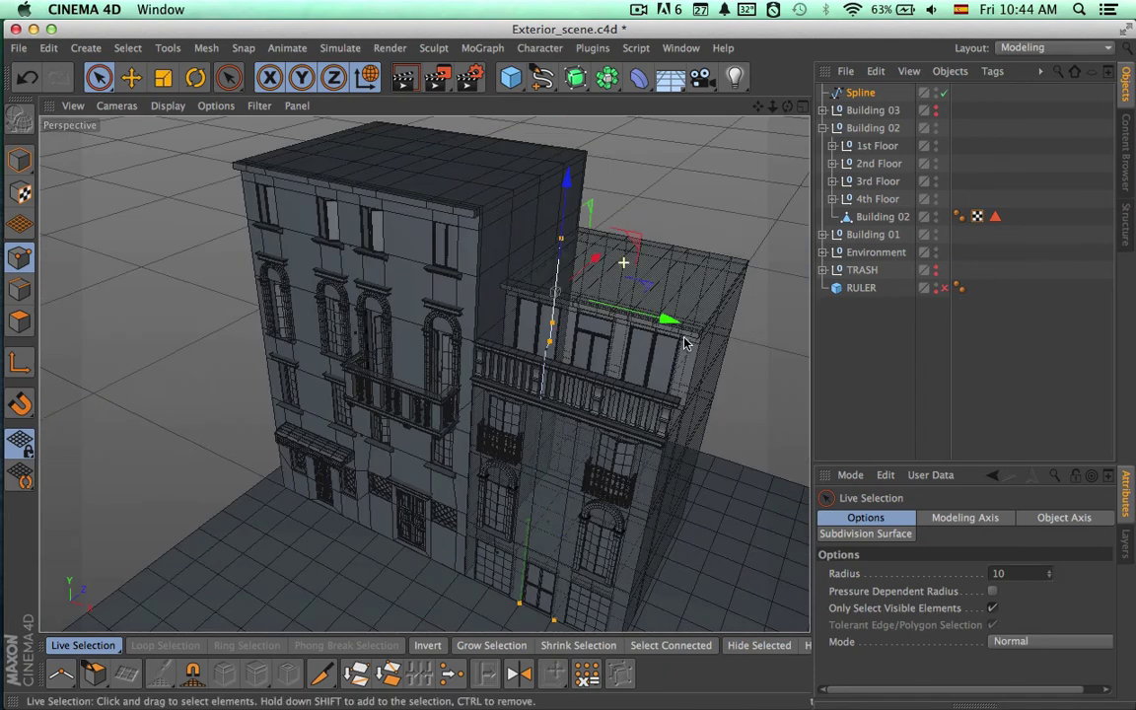
pyautogui.click(894, 219)
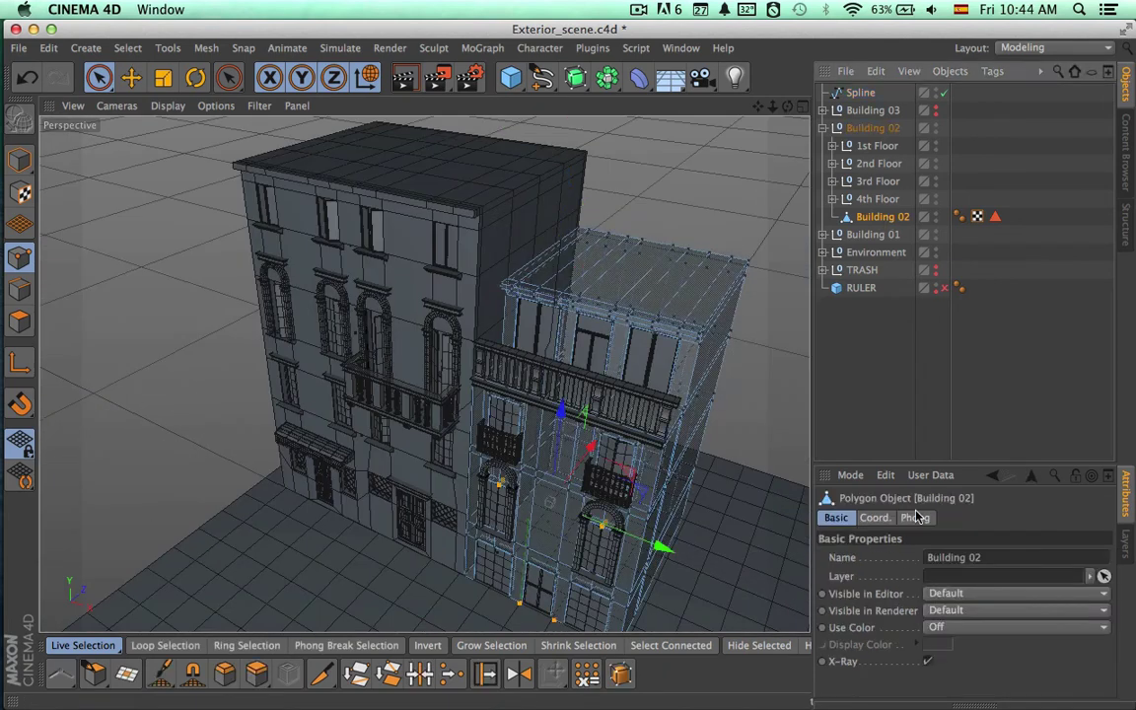
pyautogui.click(928, 662)
# Collapse the Building 02 group and hide Building 02, Building 01 and the Environment in the editor to isolate the spline
pyautogui.click(823, 128)
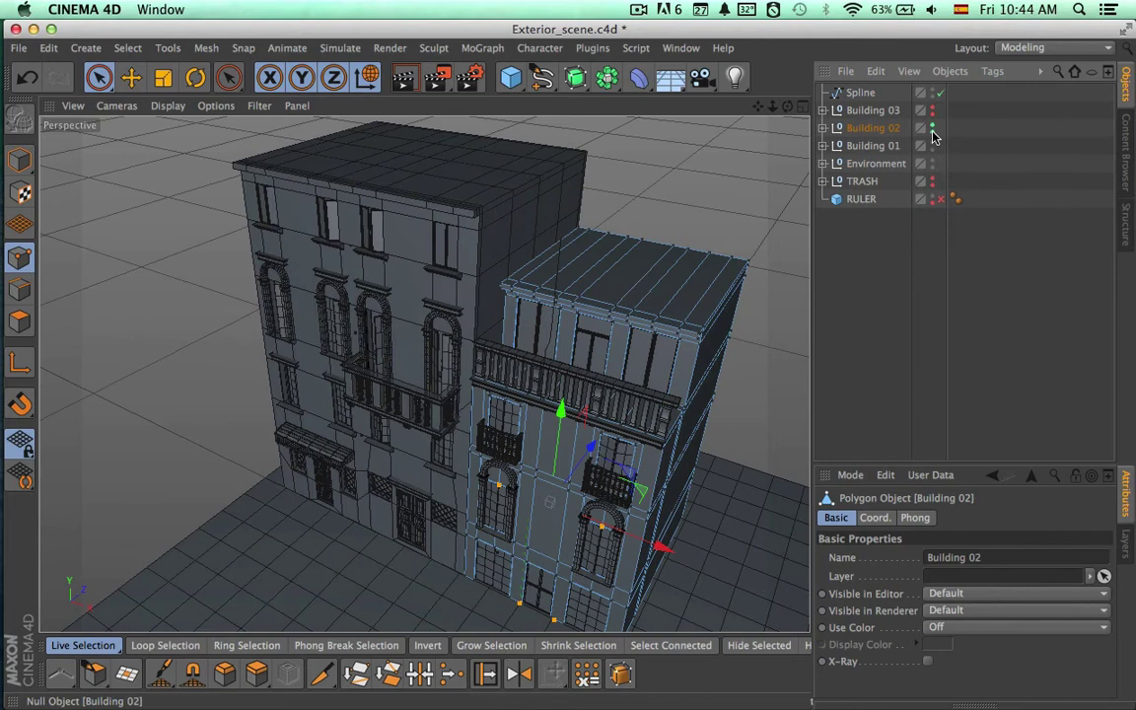
pyautogui.click(932, 126)
pyautogui.click(932, 145)
pyautogui.keyDown('alt'); pyautogui.moveTo(698, 386); pyautogui.dragTo(626, 430); pyautogui.keyUp('alt')
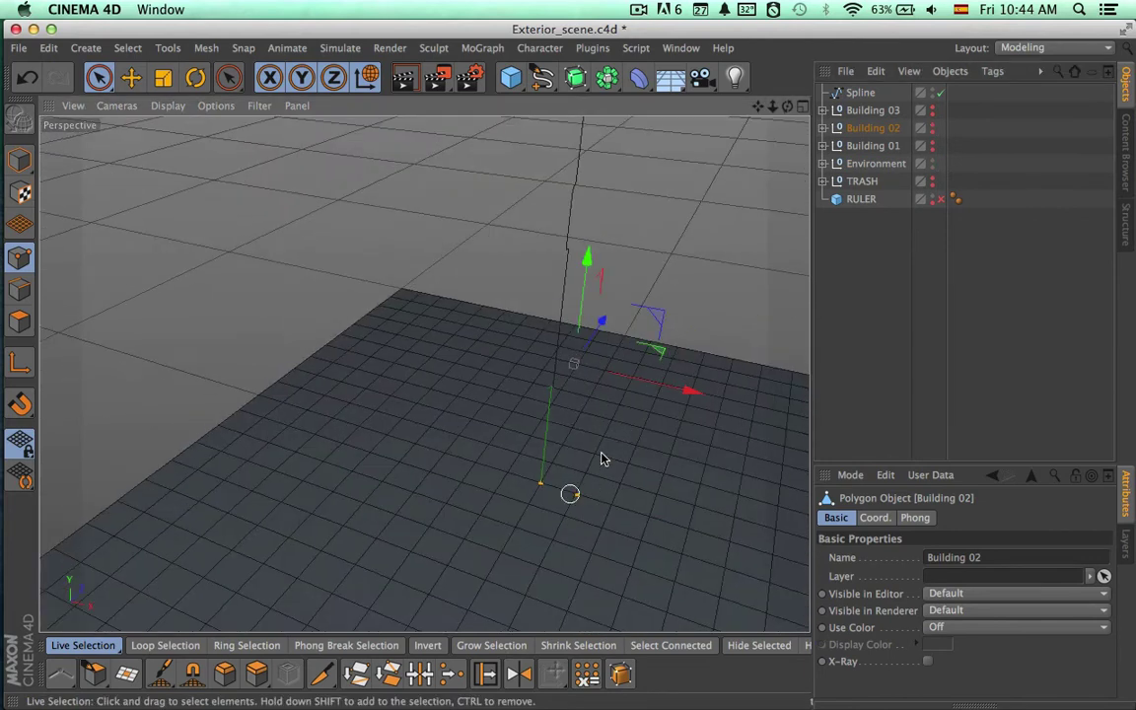
pyautogui.click(874, 165)
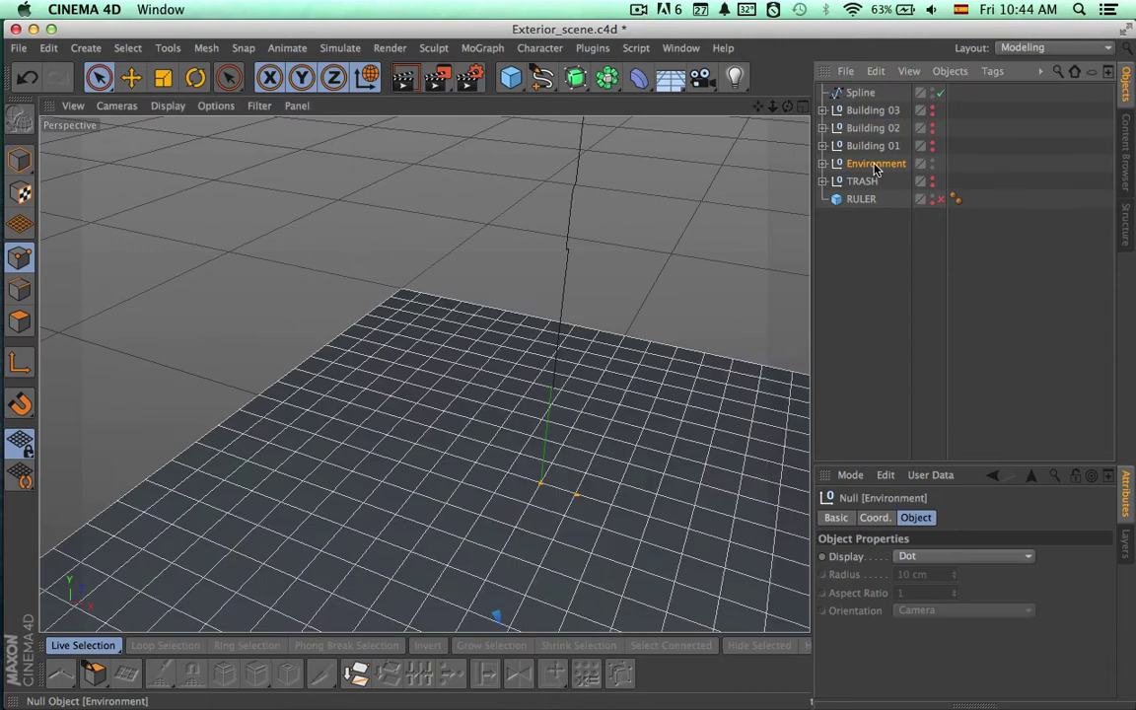
pyautogui.click(932, 163)
pyautogui.keyDown('alt'); pyautogui.moveTo(652, 413); pyautogui.dragTo(582, 434); pyautogui.keyUp('alt')
# Add a circle spline at the origin and scale it down to a radius of about 58.74 cm
pyautogui.click(549, 85)
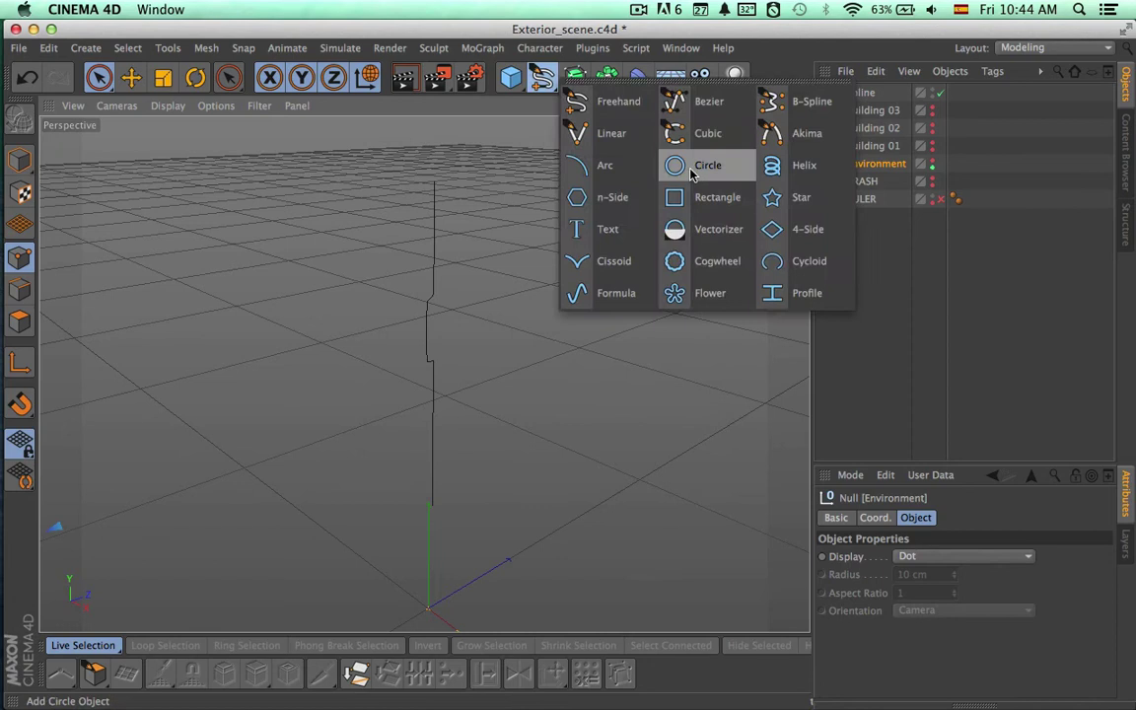
pyautogui.moveTo(690, 172); pyautogui.dragTo(691, 172)
pyautogui.keyDown('alt'); pyautogui.moveTo(601, 470); pyautogui.dragTo(560, 533); pyautogui.keyUp('alt')
pyautogui.press('t')
pyautogui.keyDown('alt'); pyautogui.moveTo(636, 449); pyautogui.dragTo(576, 462); pyautogui.keyUp('alt')
pyautogui.press('space')
pyautogui.click(857, 94)
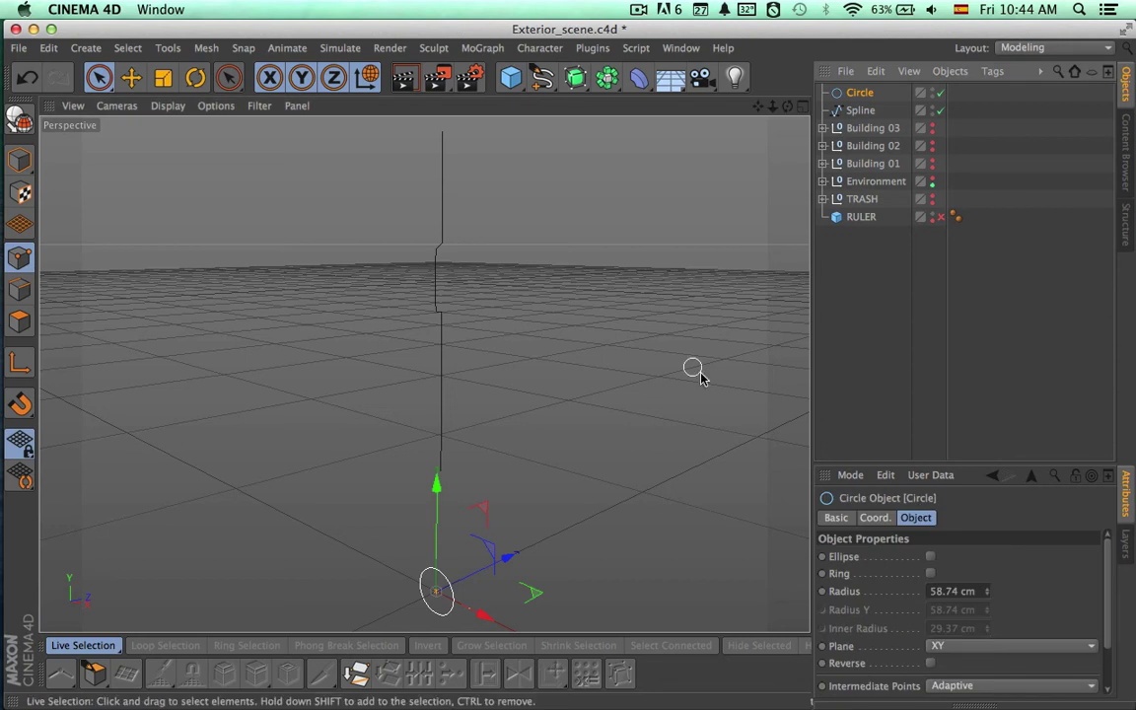
# Add a Sweep generator and nest the circle and the profile spline inside it, with the circle first
pyautogui.keyDown('alt'); pyautogui.moveTo(741, 563); pyautogui.dragTo(632, 257); pyautogui.keyUp('alt')
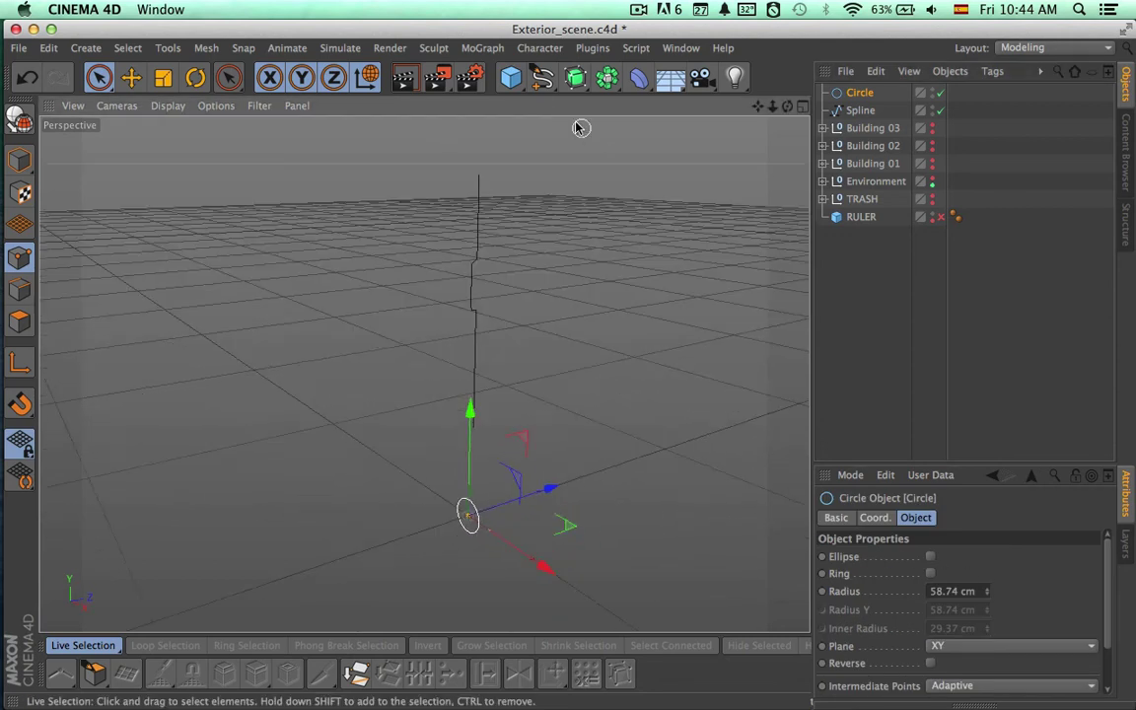
pyautogui.moveTo(606, 77); pyautogui.dragTo(649, 175)
pyautogui.click(859, 111)
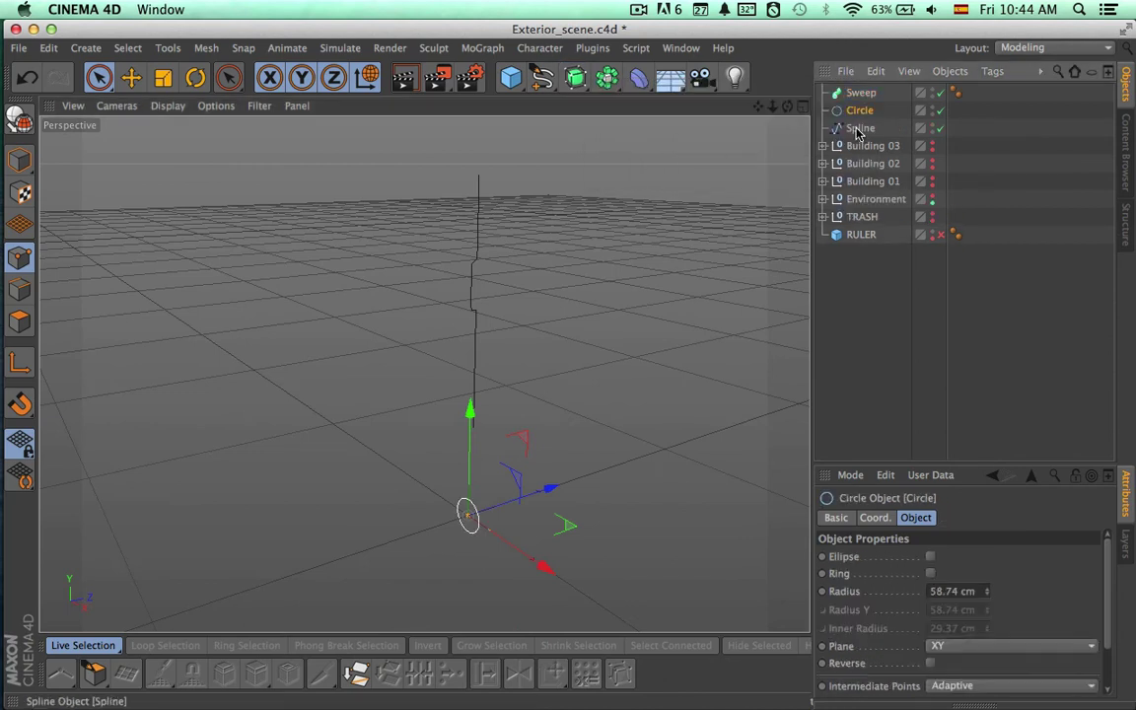
pyautogui.keyDown('ctrl'); pyautogui.click(859, 129); pyautogui.keyUp('ctrl')
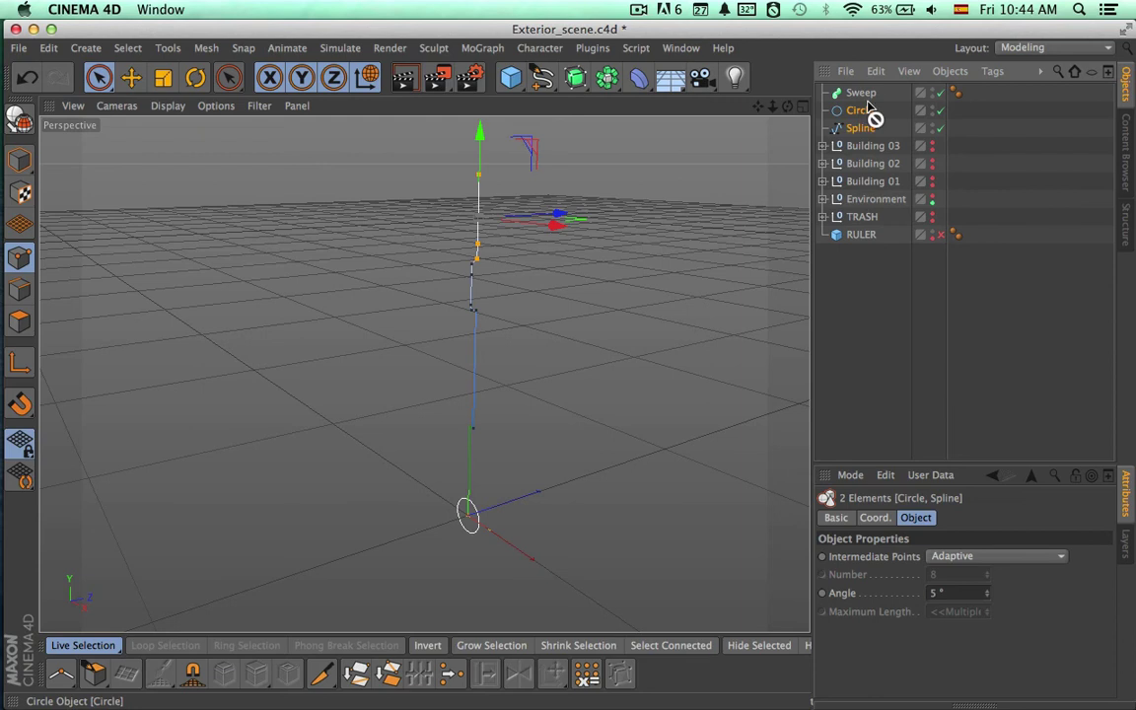
pyautogui.moveTo(864, 96); pyautogui.dragTo(862, 94)
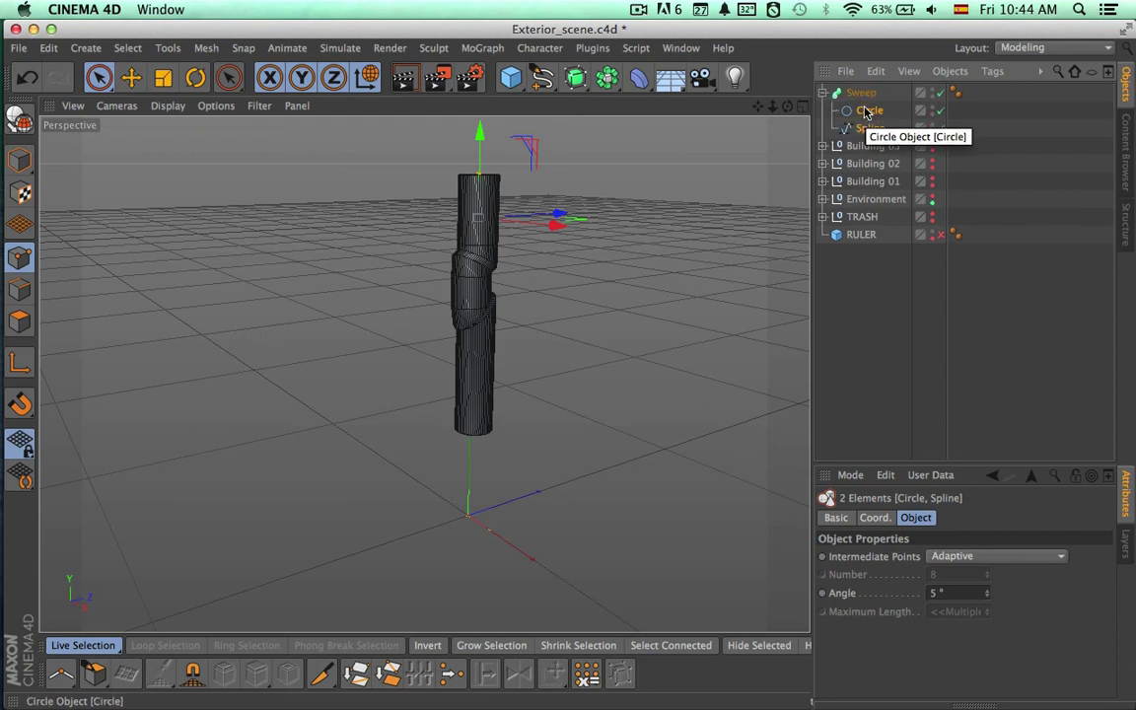
# Scale the Sweep's circle in model mode to a radius of about 7.17 cm, thinning the tube into a drainpipe
pyautogui.click(870, 110)
pyautogui.scroll(4, 638, 340)
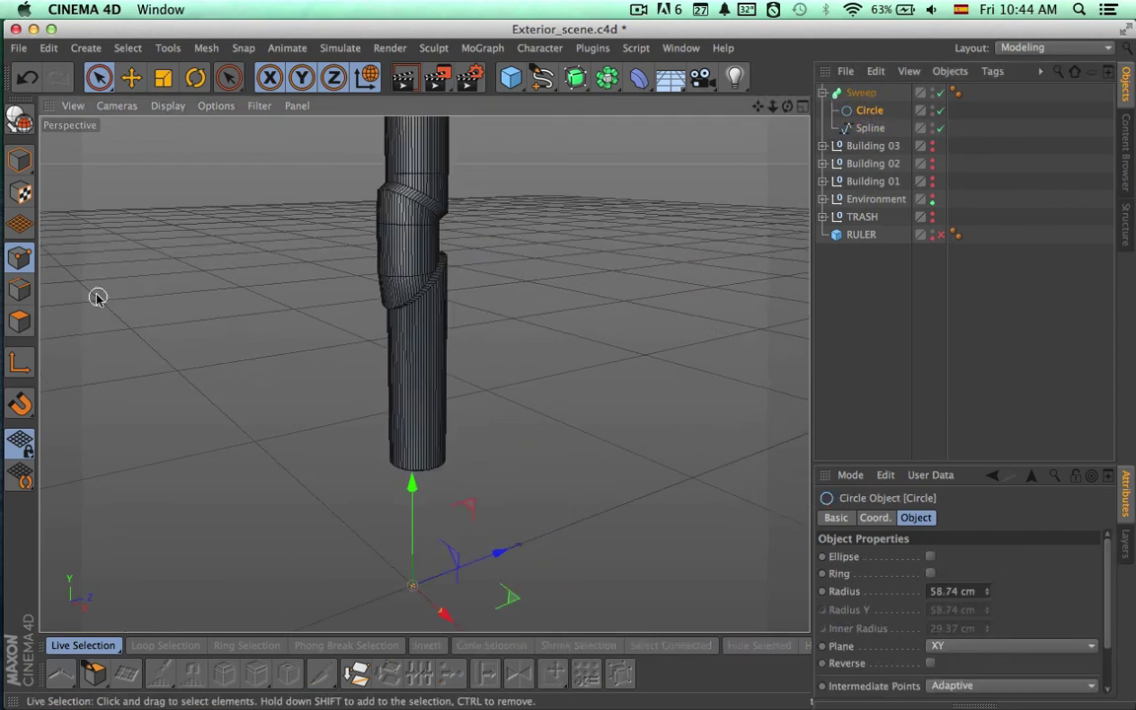
pyautogui.click(20, 363)
pyautogui.click(20, 158)
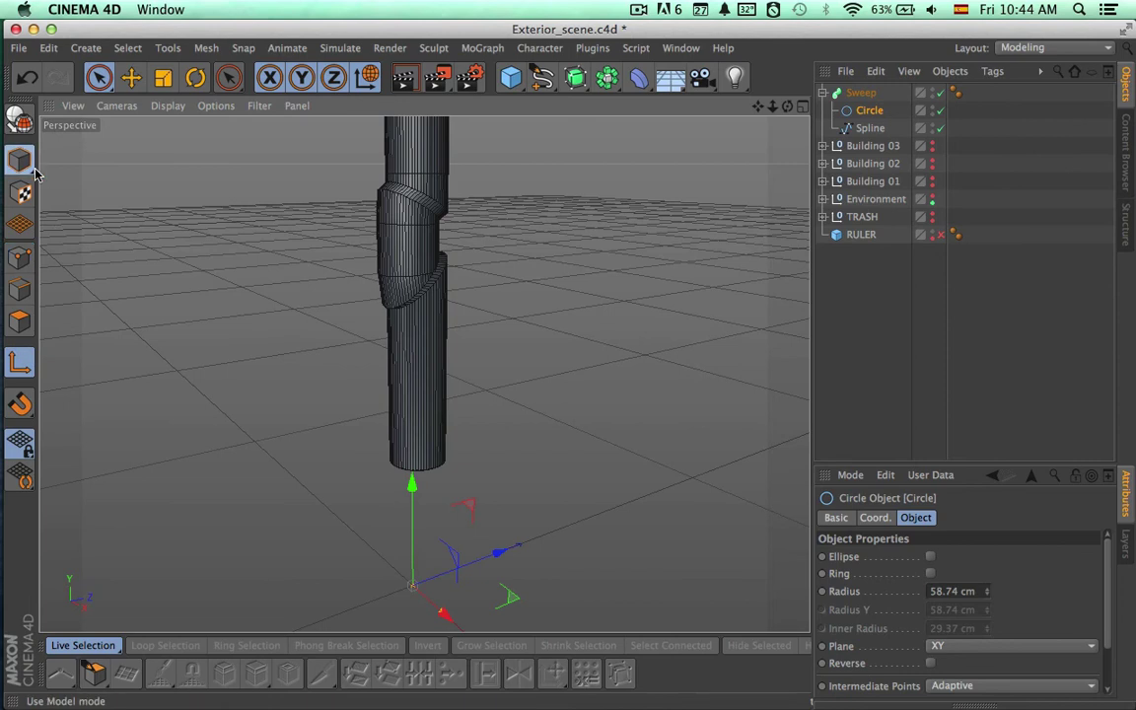
pyautogui.moveTo(414, 481)
pyautogui.mouseDown()
pyautogui.moveTo(432, 352)
pyautogui.moveTo(540, 426)
pyautogui.mouseUp()
pyautogui.keyDown('alt'); pyautogui.moveTo(613, 322); pyautogui.dragTo(652, 327, button='right'); pyautogui.keyUp('alt')
pyautogui.moveTo(653, 326)
pyautogui.keyDown('alt'); pyautogui.mouseDown()
pyautogui.moveTo(556, 414)
pyautogui.moveTo(472, 434)
pyautogui.mouseUp(); pyautogui.keyUp('alt')
pyautogui.press('t')
pyautogui.moveTo(557, 393)
pyautogui.keyDown('alt'); pyautogui.mouseDown()
pyautogui.moveTo(478, 439)
pyautogui.moveTo(578, 398)
pyautogui.moveTo(523, 355)
pyautogui.mouseUp(); pyautogui.keyUp('alt')
pyautogui.moveTo(399, 445); pyautogui.dragTo(409, 504)
pyautogui.keyDown('alt'); pyautogui.moveTo(535, 359); pyautogui.dragTo(537, 391); pyautogui.keyUp('alt')
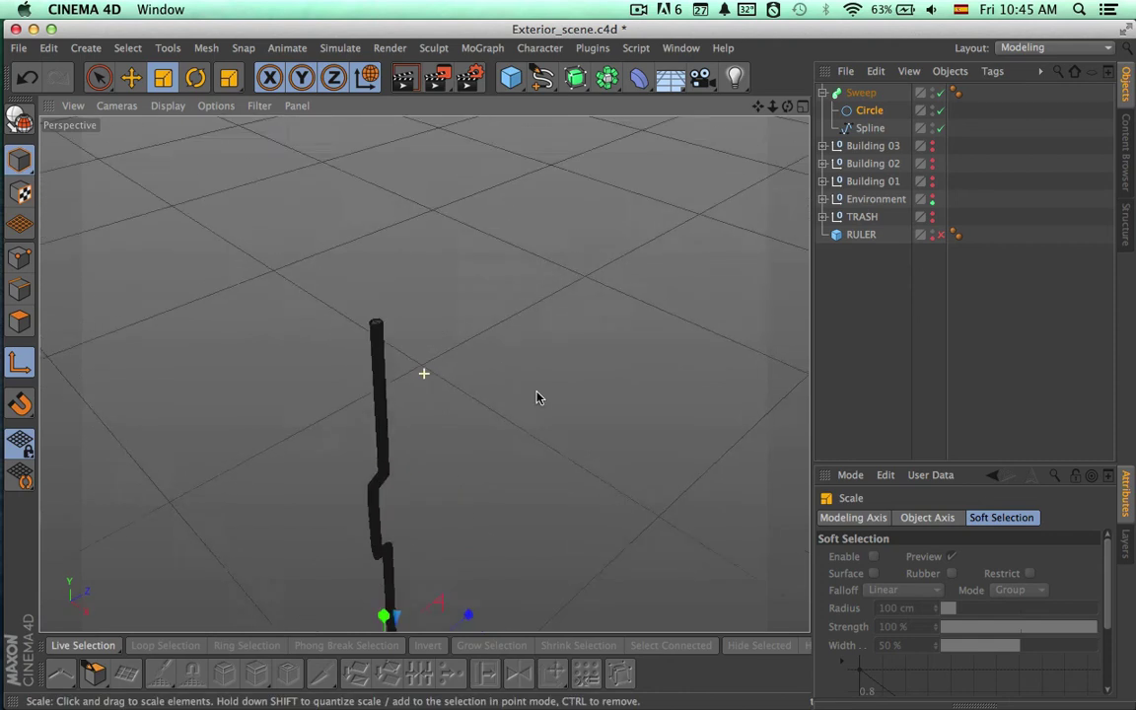
# Change the swept spline's type to Bezier to round the pipe's bends
pyautogui.scroll(10, 498, 442)
pyautogui.moveTo(470, 433)
pyautogui.keyDown('alt'); pyautogui.mouseDown()
pyautogui.moveTo(474, 422)
pyautogui.moveTo(460, 435)
pyautogui.mouseUp(); pyautogui.keyUp('alt')
pyautogui.click(870, 129)
pyautogui.keyDown('alt'); pyautogui.moveTo(611, 296); pyautogui.dragTo(316, 317); pyautogui.keyUp('alt')
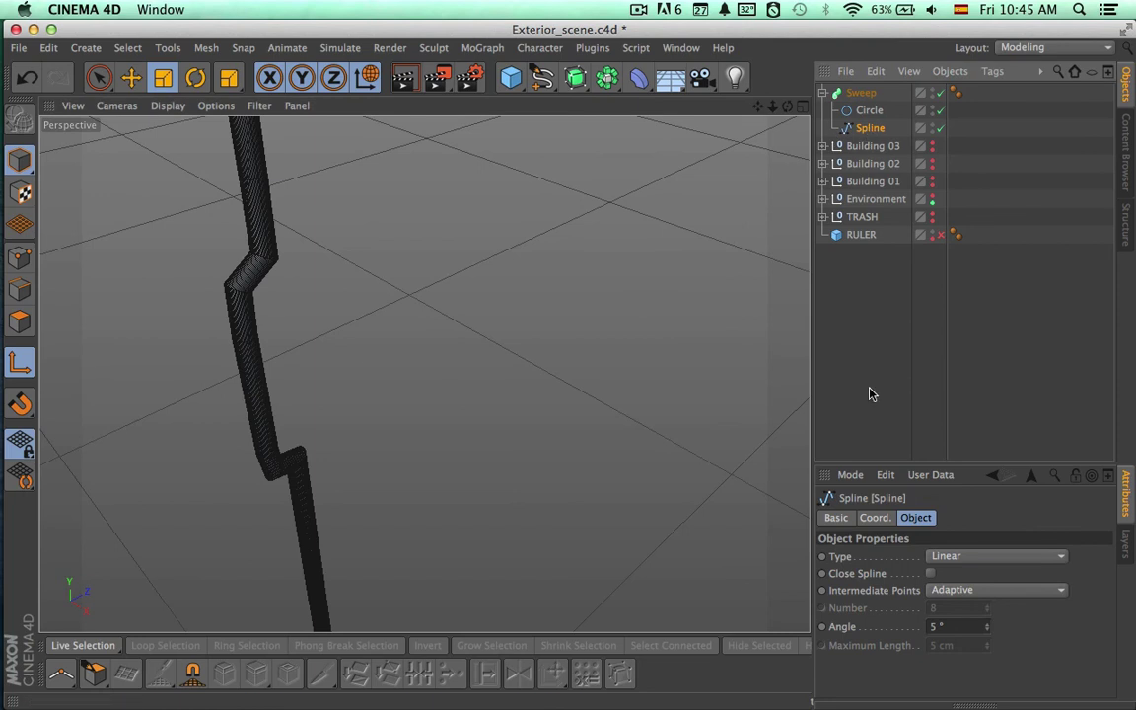
pyautogui.click(960, 558)
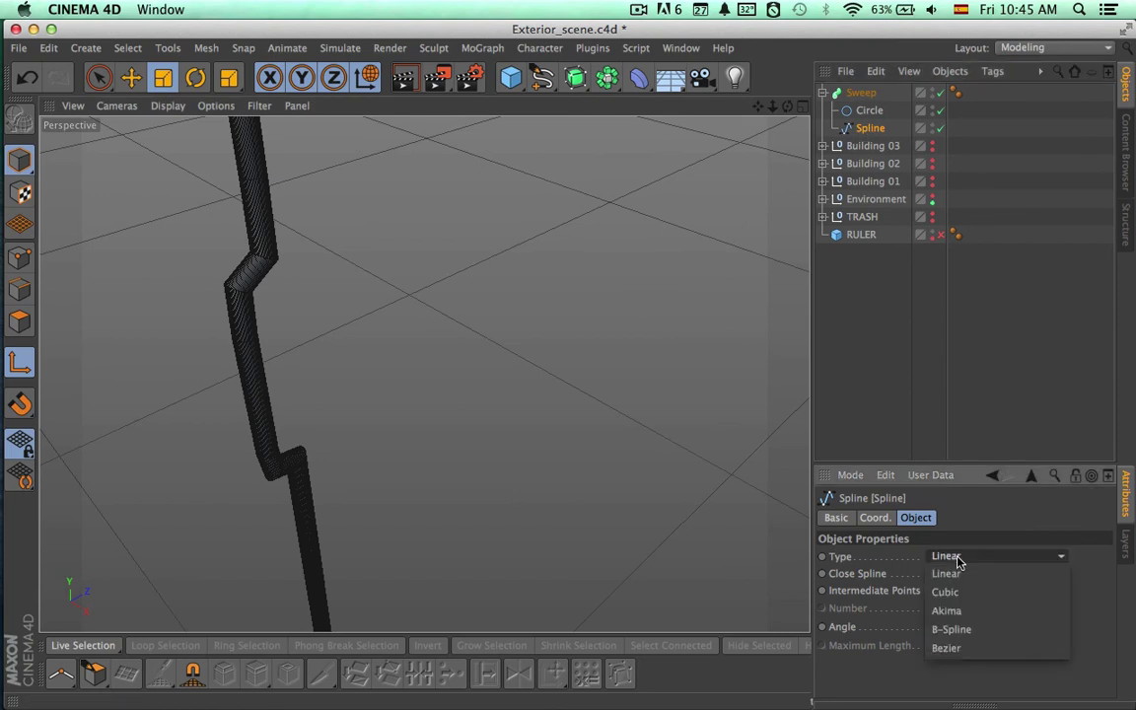
pyautogui.click(965, 651)
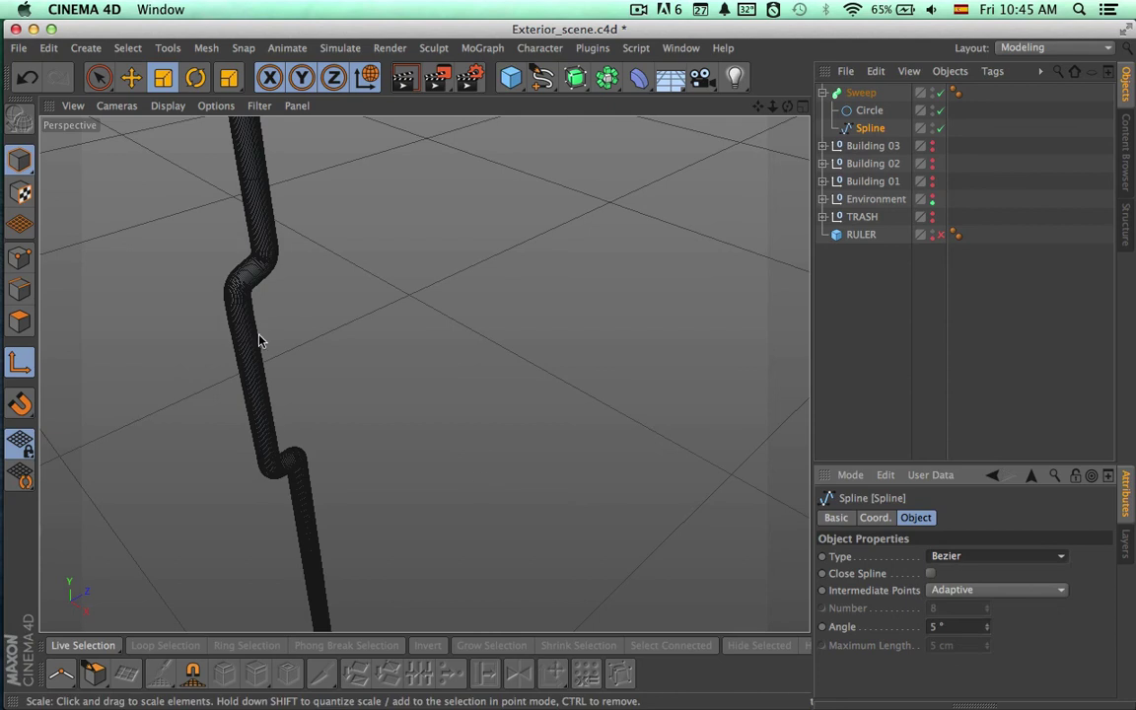
# Deselect everything and render the perspective view to check the whole pipe
pyautogui.keyDown('alt'); pyautogui.moveTo(370, 289); pyautogui.dragTo(449, 391); pyautogui.keyUp('alt')
pyautogui.click(836, 336)
pyautogui.keyDown('alt'); pyautogui.moveTo(675, 411); pyautogui.dragTo(593, 405); pyautogui.keyUp('alt')
pyautogui.press('super+r')
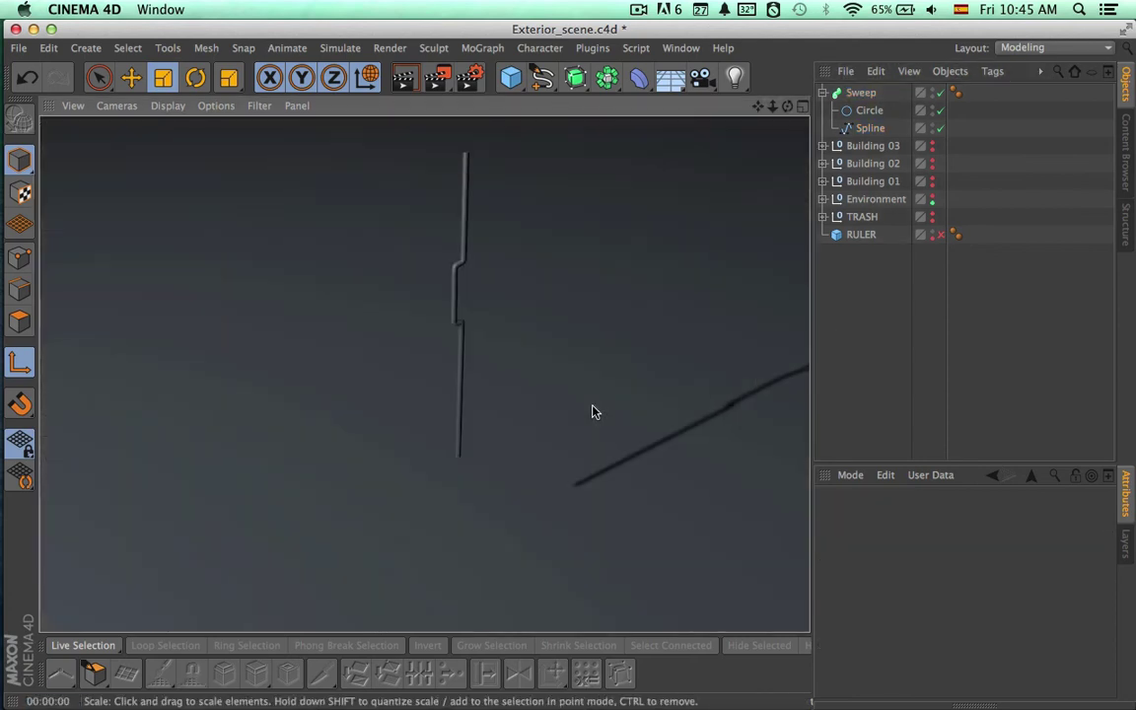
# Reselect the pipe's spline and make Building 03, Building 02 and Building 01 visible in the editor
pyautogui.click(867, 129)
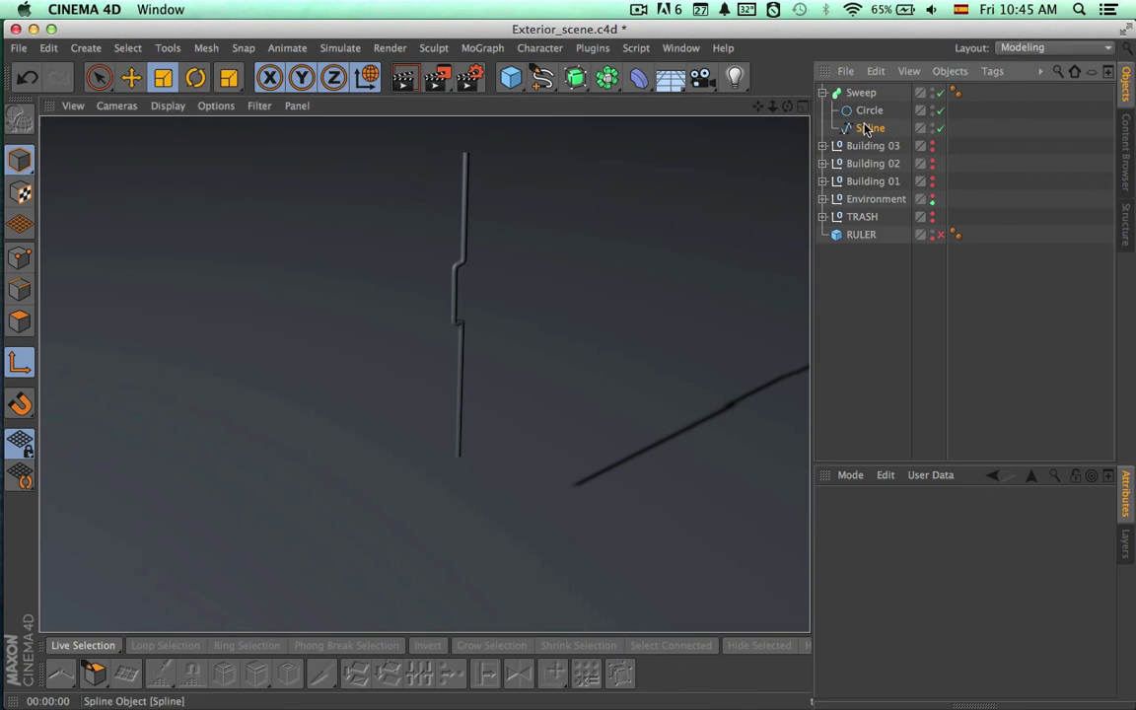
pyautogui.keyDown('alt'); pyautogui.moveTo(770, 462); pyautogui.dragTo(675, 483); pyautogui.keyUp('alt')
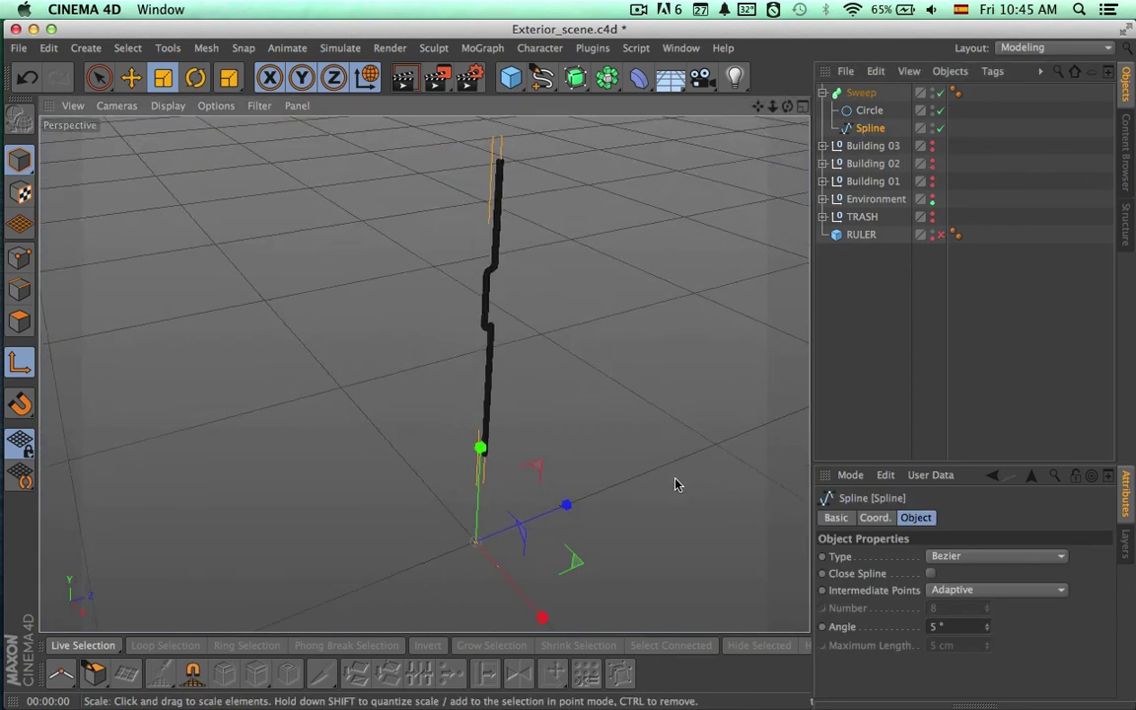
pyautogui.click(933, 150)
pyautogui.click(933, 168)
pyautogui.click(934, 185)
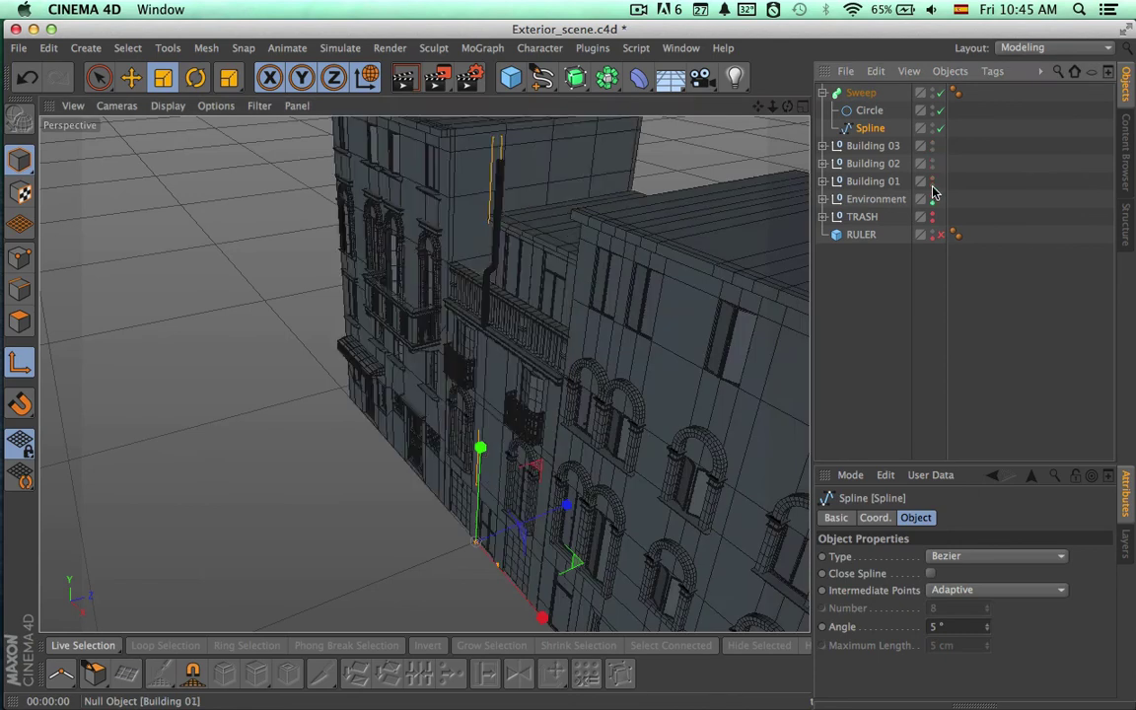
# Raise the Sweep object's axis to just below the terrace balustrade, then turn off axis editing
pyautogui.click(856, 98)
pyautogui.keyDown('alt'); pyautogui.moveTo(618, 342); pyautogui.dragTo(714, 327); pyautogui.keyUp('alt')
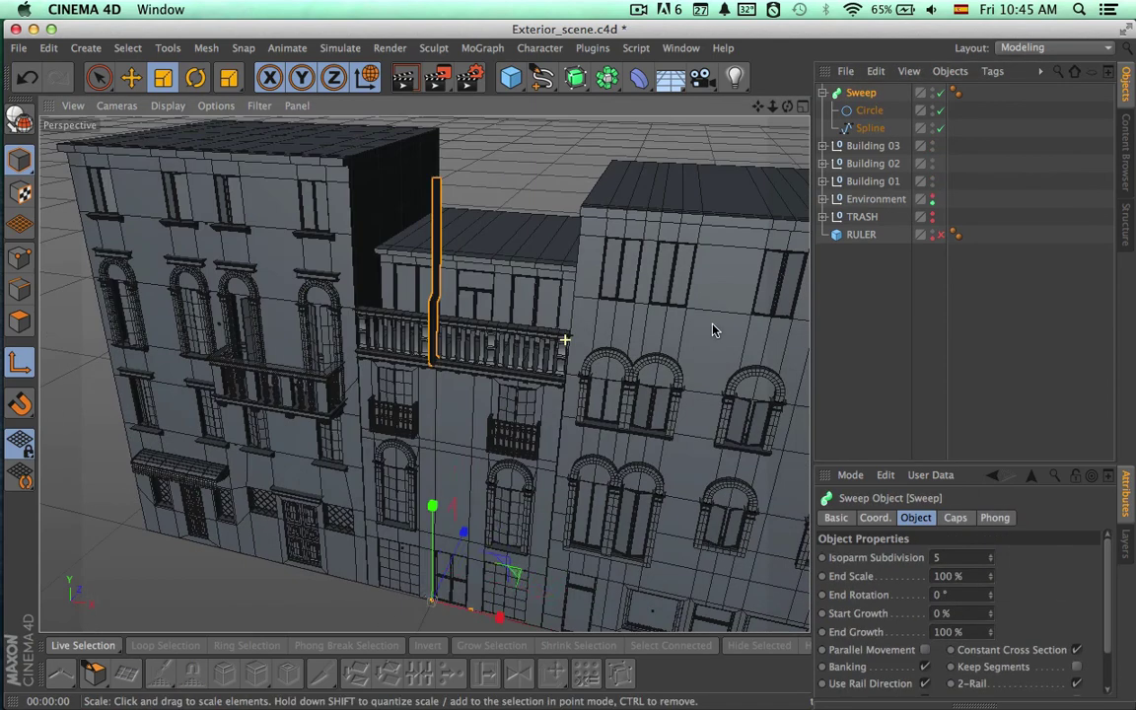
pyautogui.press('space')
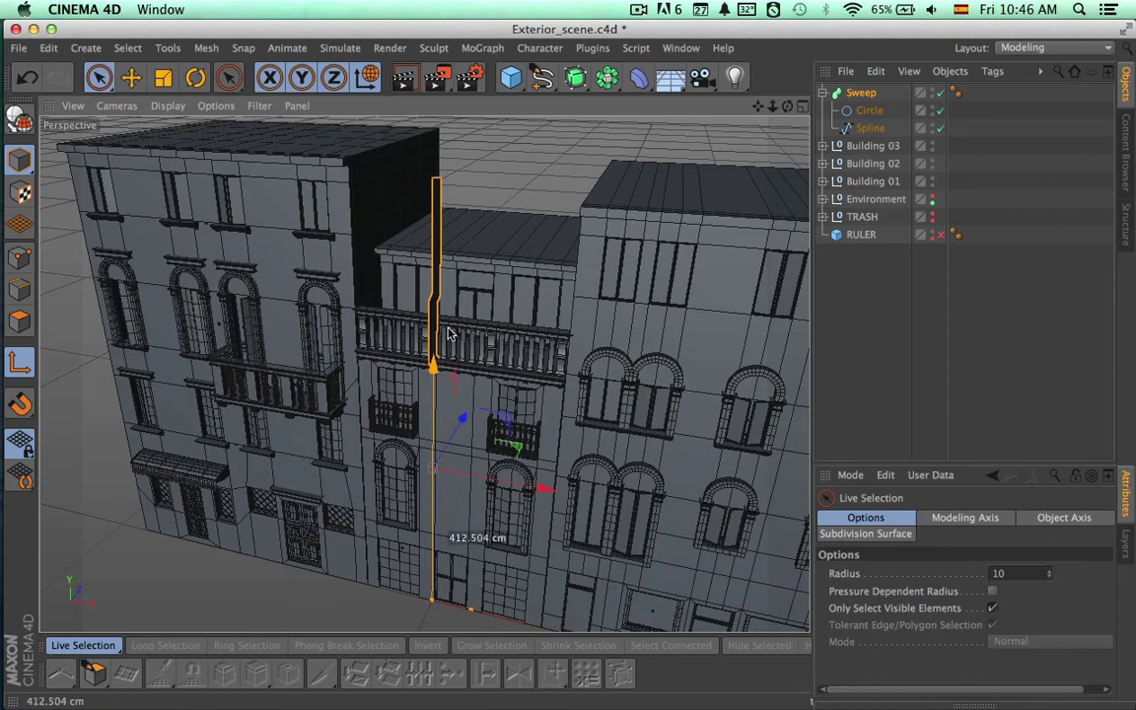
pyautogui.moveTo(456, 296); pyautogui.dragTo(456, 292)
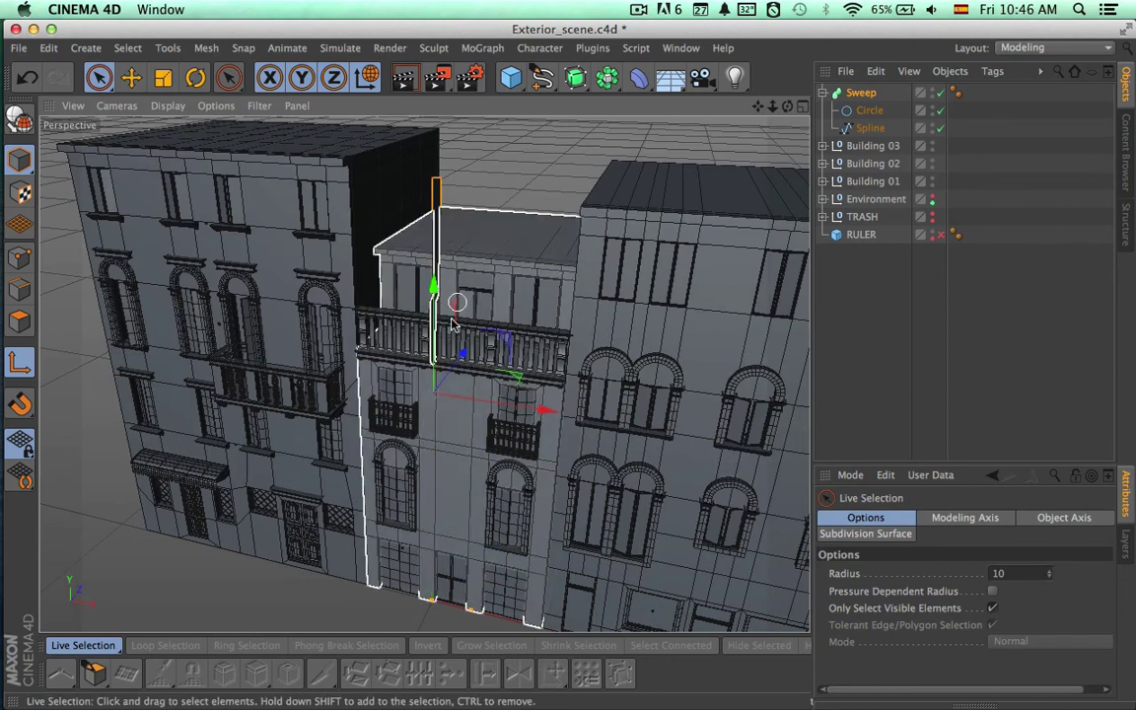
pyautogui.click(19, 362)
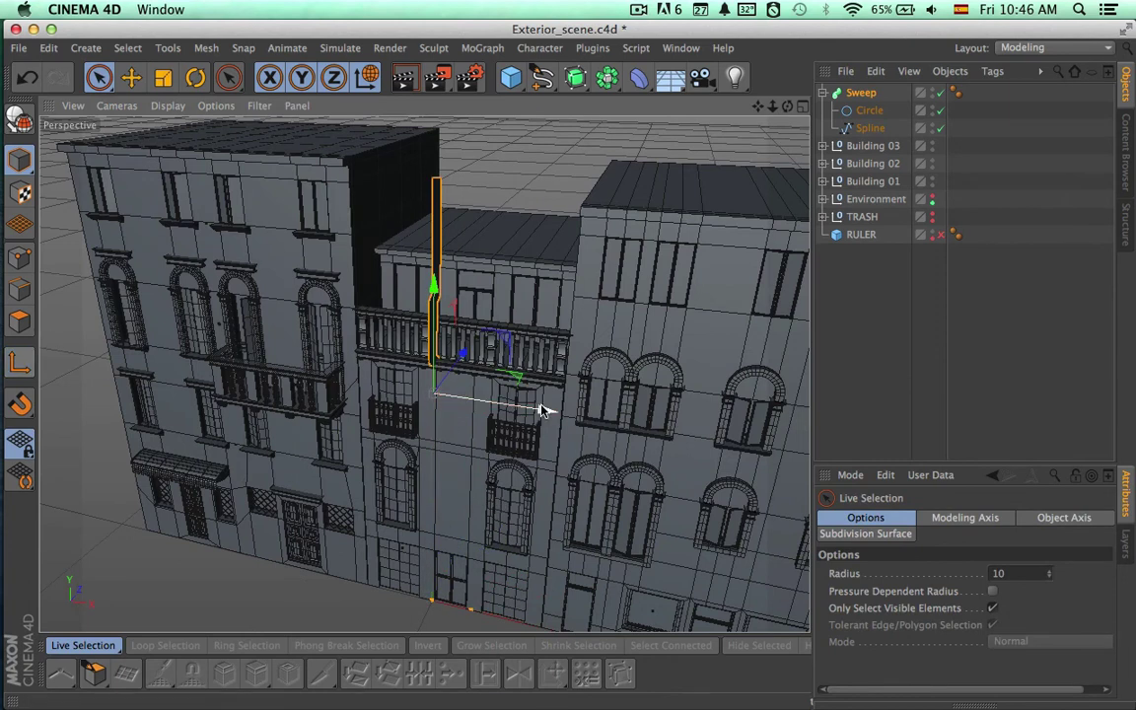
# Move the Sweep sideways along X to the corner where the taller building meets the terrace
pyautogui.moveTo(541, 405); pyautogui.dragTo(462, 395)
pyautogui.keyDown('alt'); pyautogui.moveTo(505, 478); pyautogui.dragTo(324, 482); pyautogui.keyUp('alt')
pyautogui.keyDown('alt'); pyautogui.moveTo(533, 297); pyautogui.dragTo(680, 277, button='right'); pyautogui.keyUp('alt')
pyautogui.keyDown('alt'); pyautogui.moveTo(424, 375); pyautogui.dragTo(522, 414); pyautogui.keyUp('alt')
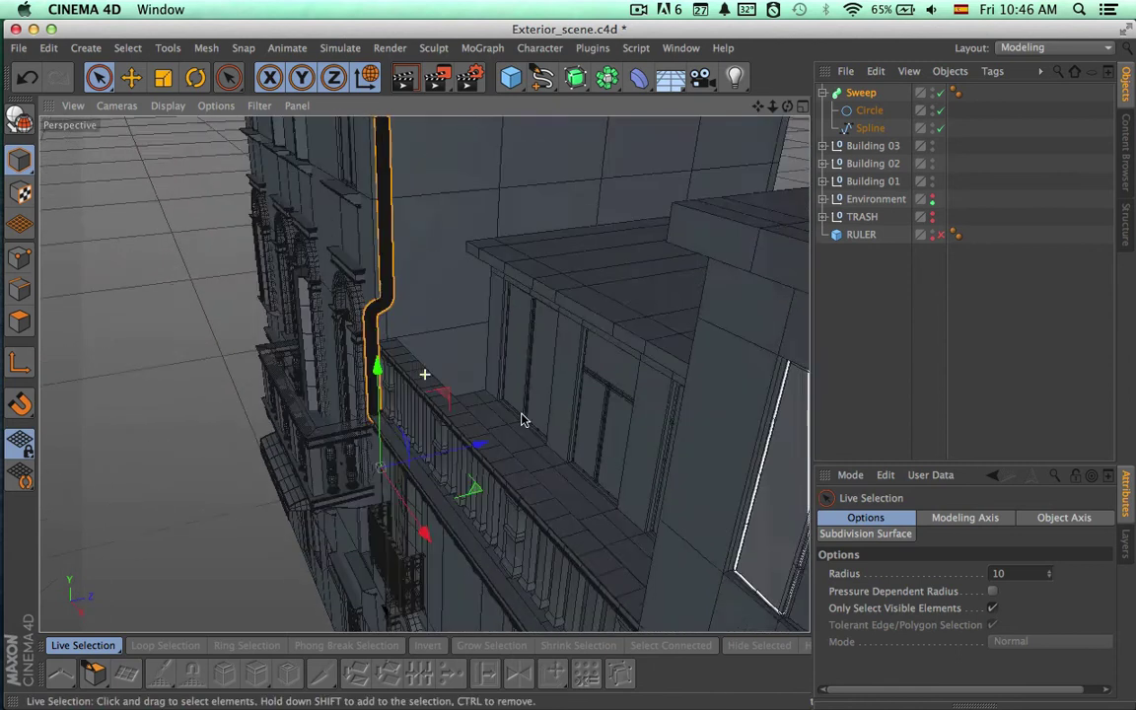
pyautogui.keyDown('alt'); pyautogui.moveTo(522, 415); pyautogui.dragTo(523, 478, button='middle'); pyautogui.keyUp('alt')
# Toggle the Sweep off and back on, select its circle, and inspect the pipe's fit at the terrace corner
pyautogui.click(871, 128)
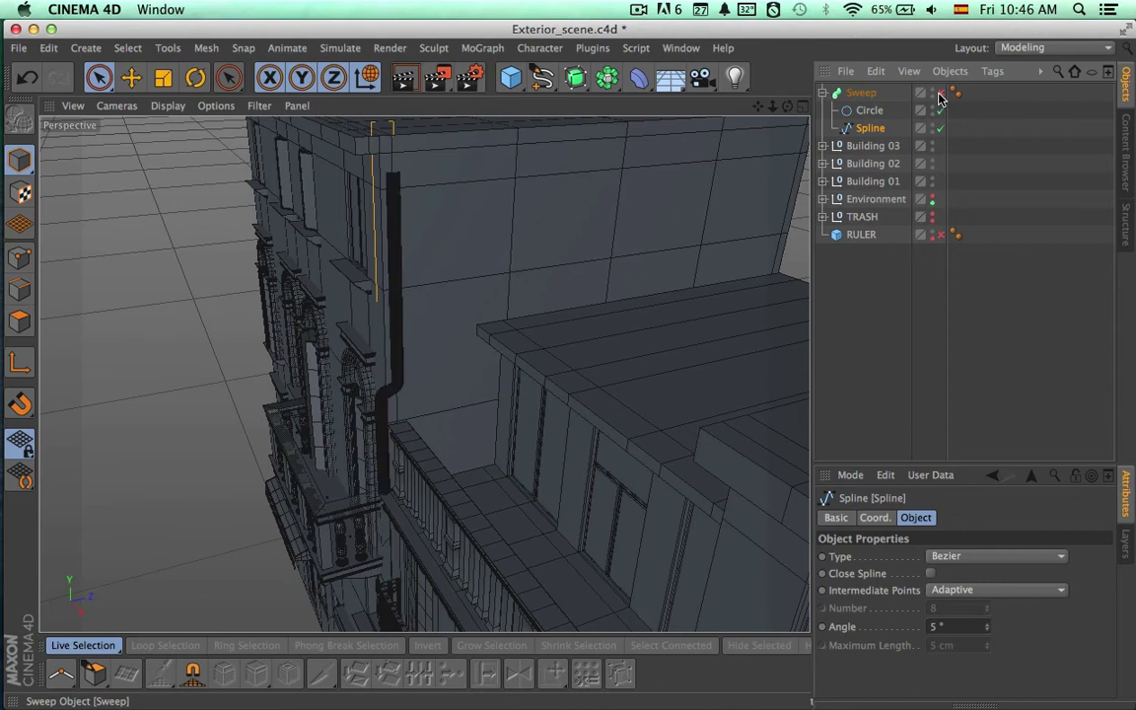
pyautogui.click(940, 97)
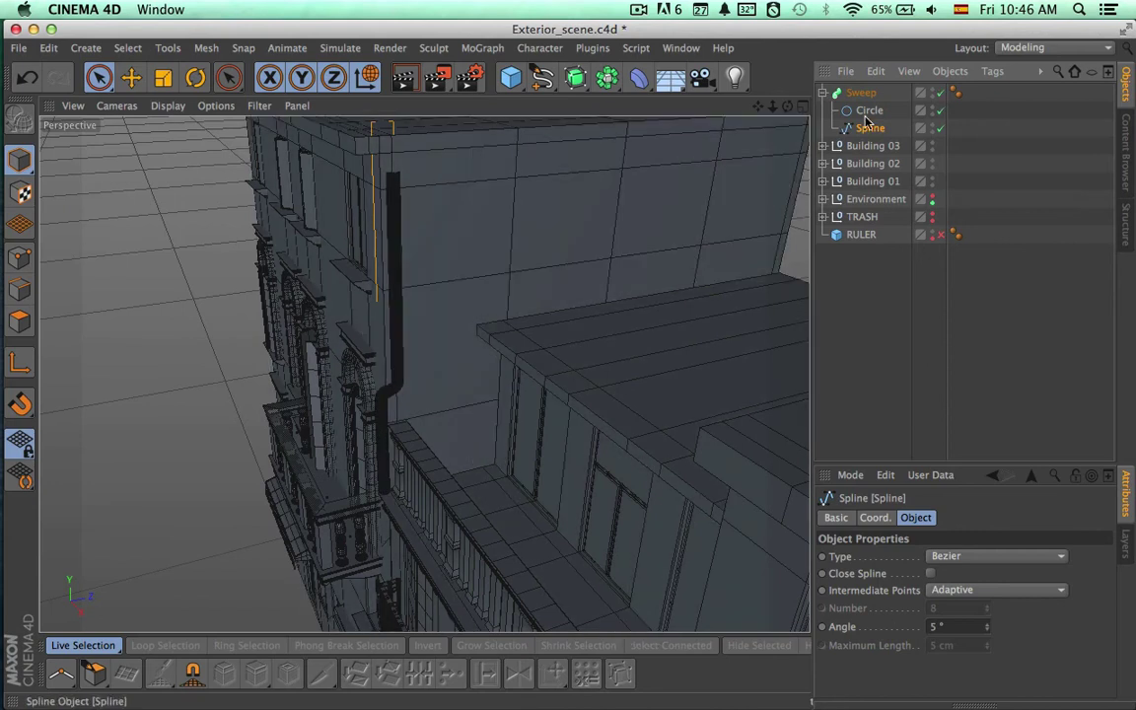
pyautogui.click(867, 112)
pyautogui.keyDown('alt'); pyautogui.moveTo(423, 376); pyautogui.dragTo(703, 248); pyautogui.keyUp('alt')
pyautogui.keyDown('alt'); pyautogui.moveTo(601, 392); pyautogui.dragTo(666, 407); pyautogui.keyUp('alt')
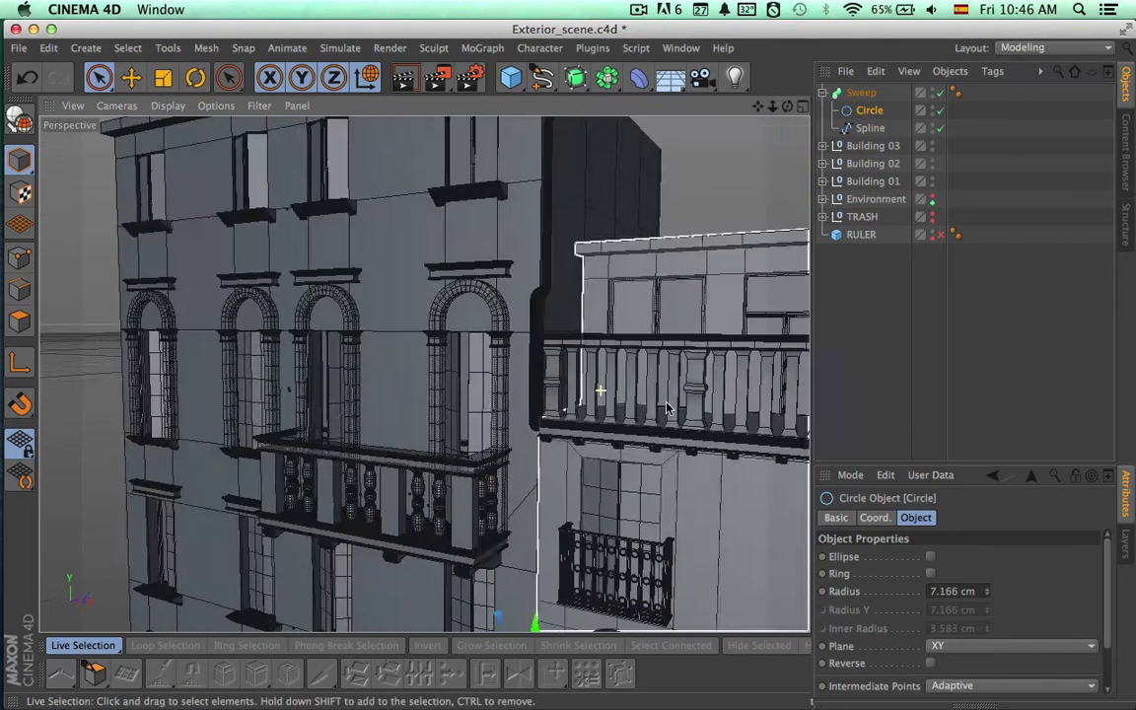
pyautogui.keyDown('alt'); pyautogui.moveTo(664, 406); pyautogui.dragTo(530, 298, button='middle'); pyautogui.keyUp('alt')
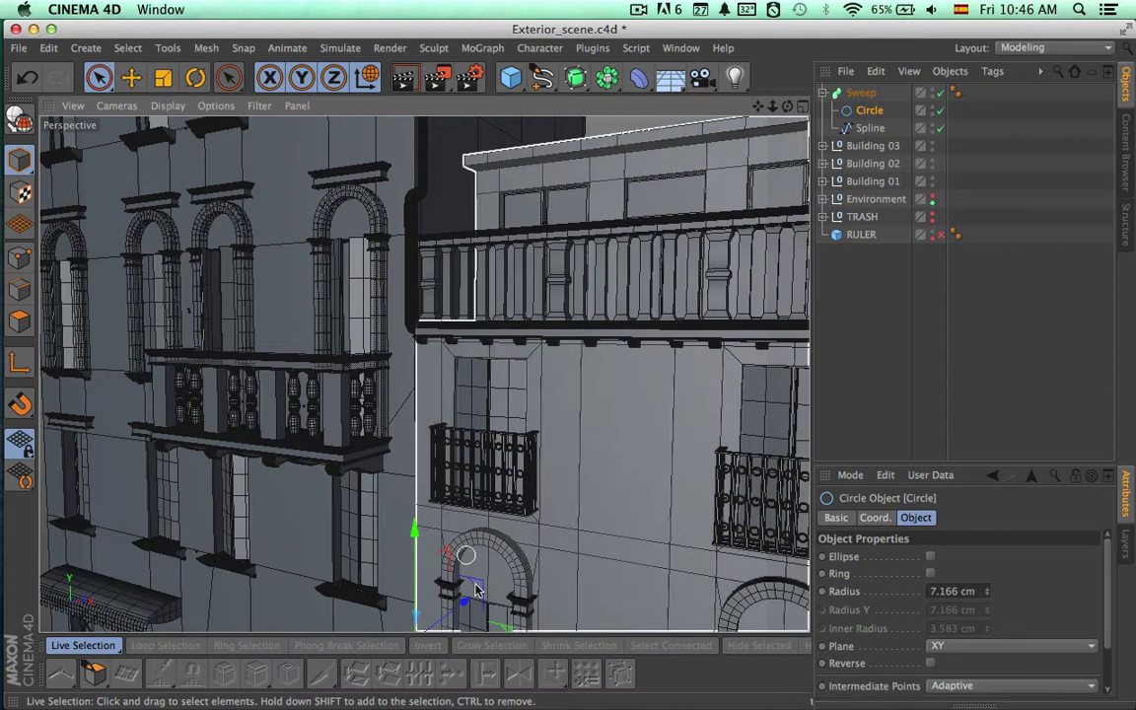
# Scale the Sweep's circle down to a radius of about 4.6 cm, try shifting it along X, and undo that shift
pyautogui.press('t')
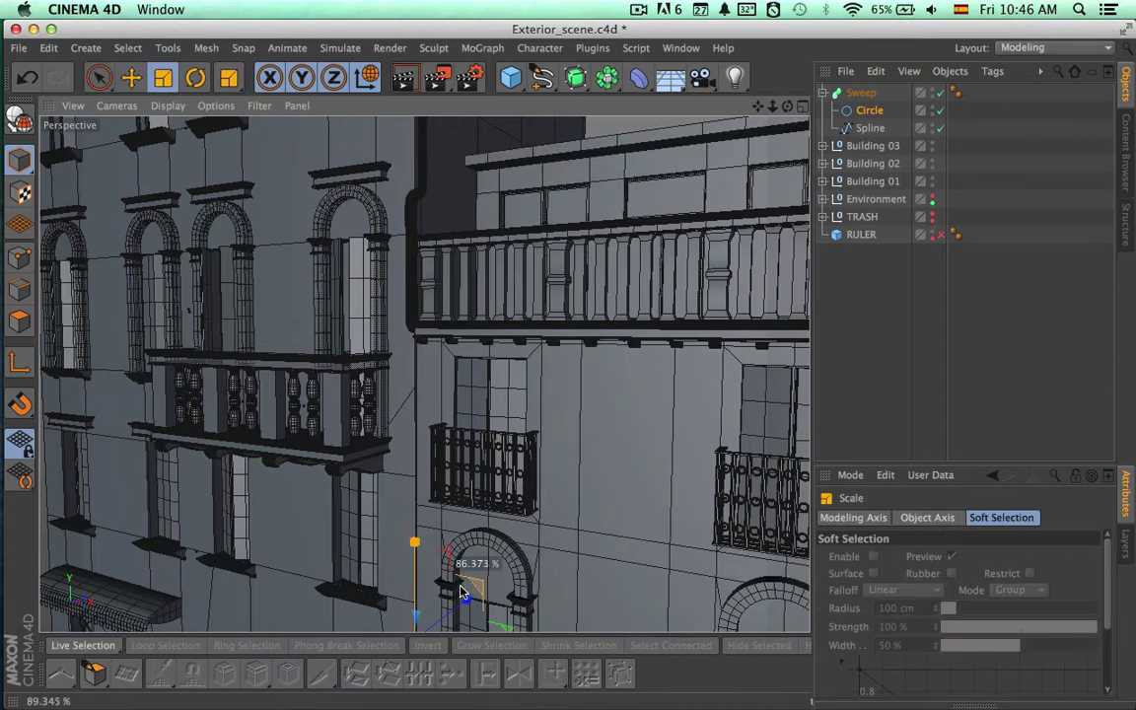
pyautogui.keyDown('alt'); pyautogui.moveTo(452, 596); pyautogui.dragTo(459, 528); pyautogui.keyUp('alt')
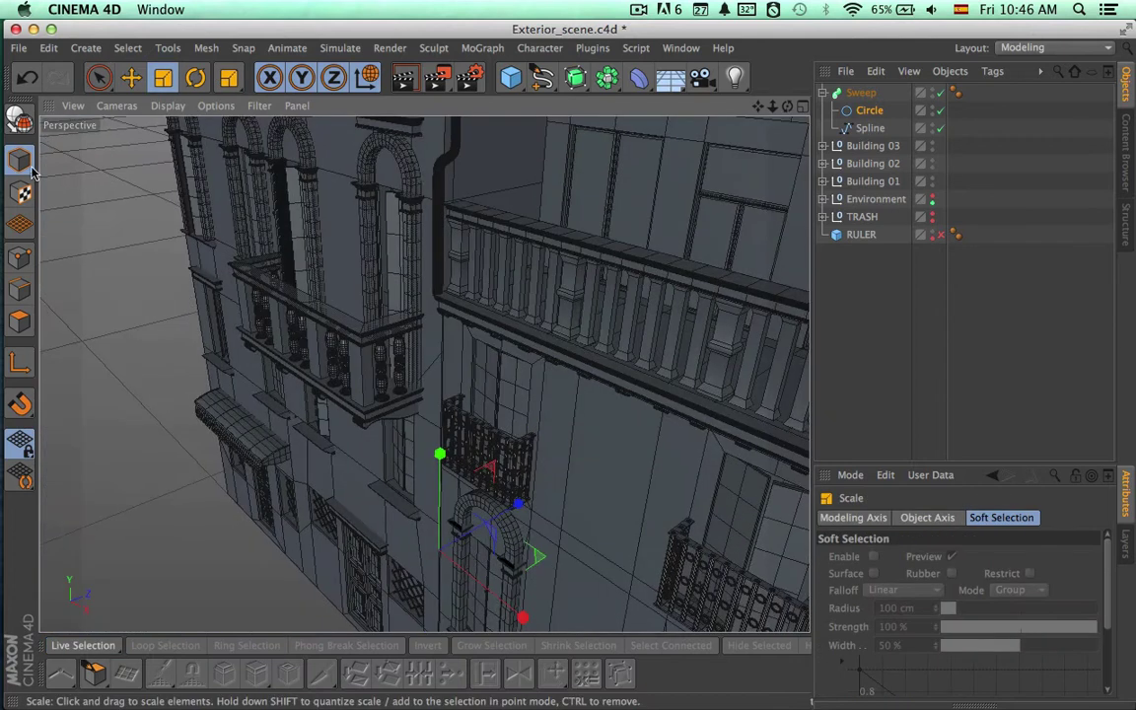
pyautogui.press('9')
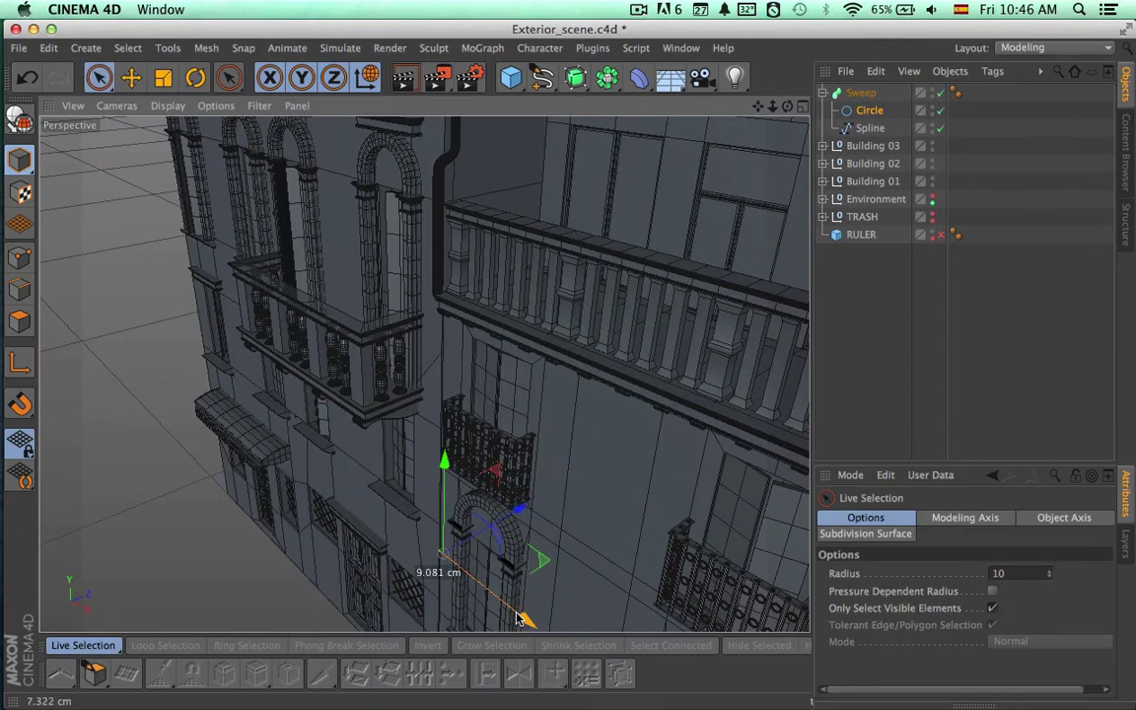
pyautogui.click(446, 187)
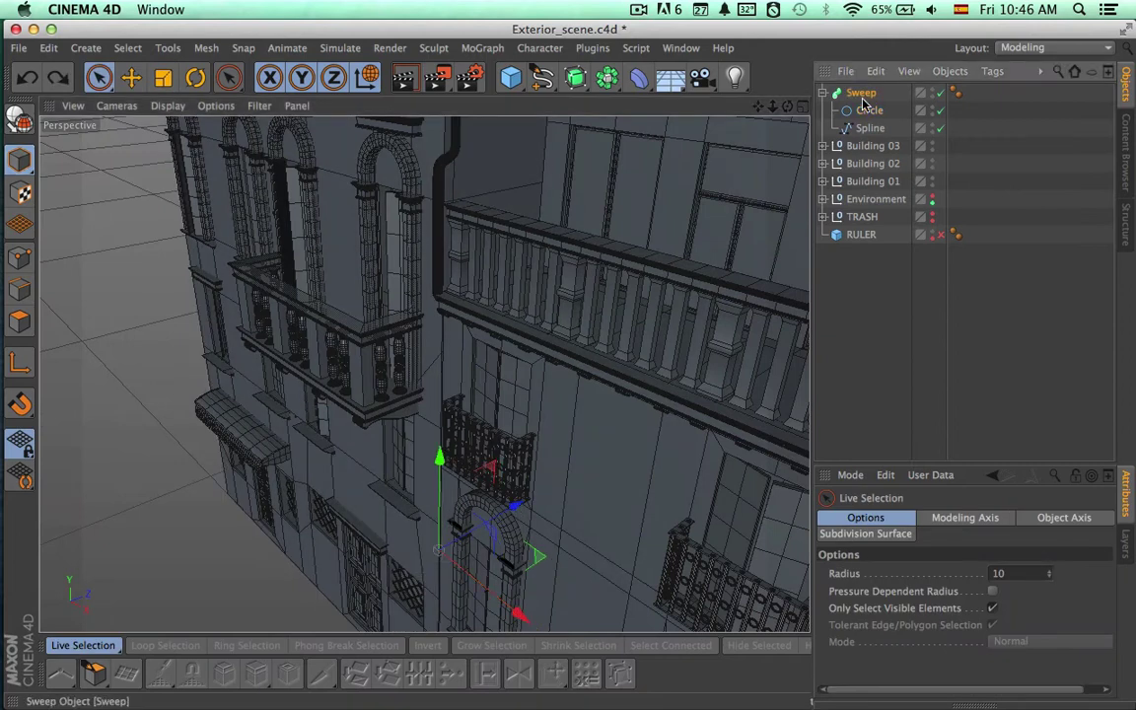
# Select the Sweep and examine the thinner pipe from the terrace corner up to the roofline
pyautogui.keyDown('alt'); pyautogui.moveTo(596, 297); pyautogui.dragTo(740, 296); pyautogui.keyUp('alt')
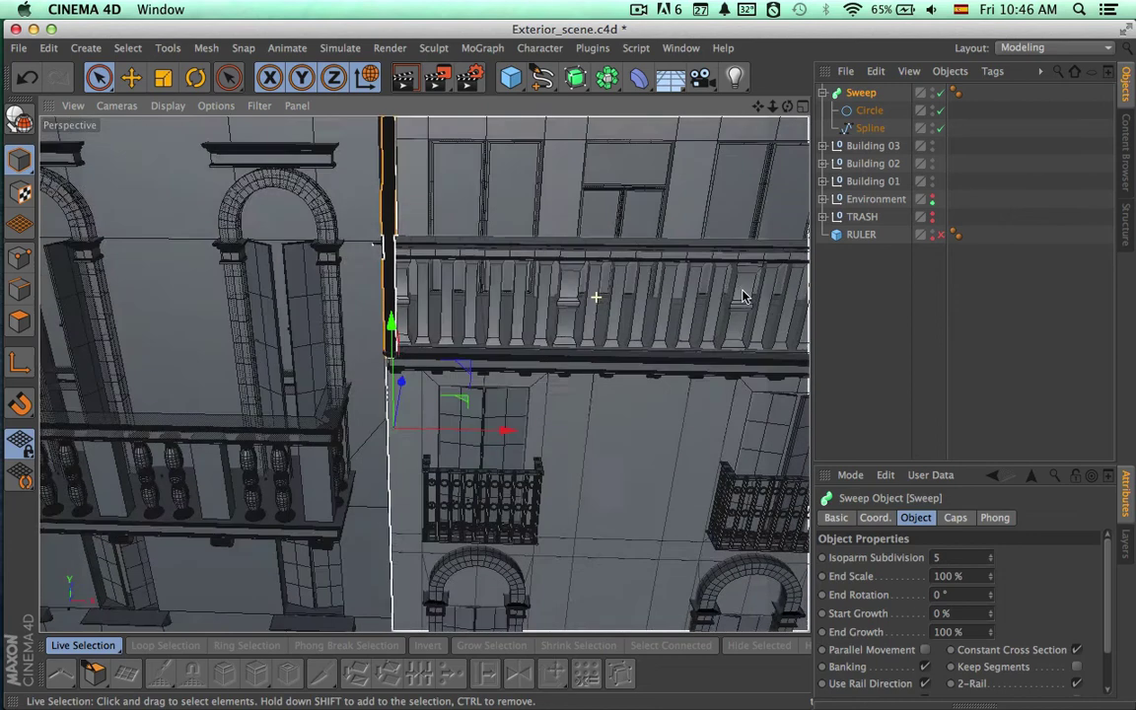
pyautogui.keyDown('alt'); pyautogui.moveTo(424, 375); pyautogui.dragTo(560, 471); pyautogui.keyUp('alt')
pyautogui.scroll(-5, 560, 472)
pyautogui.press('super+Tab')
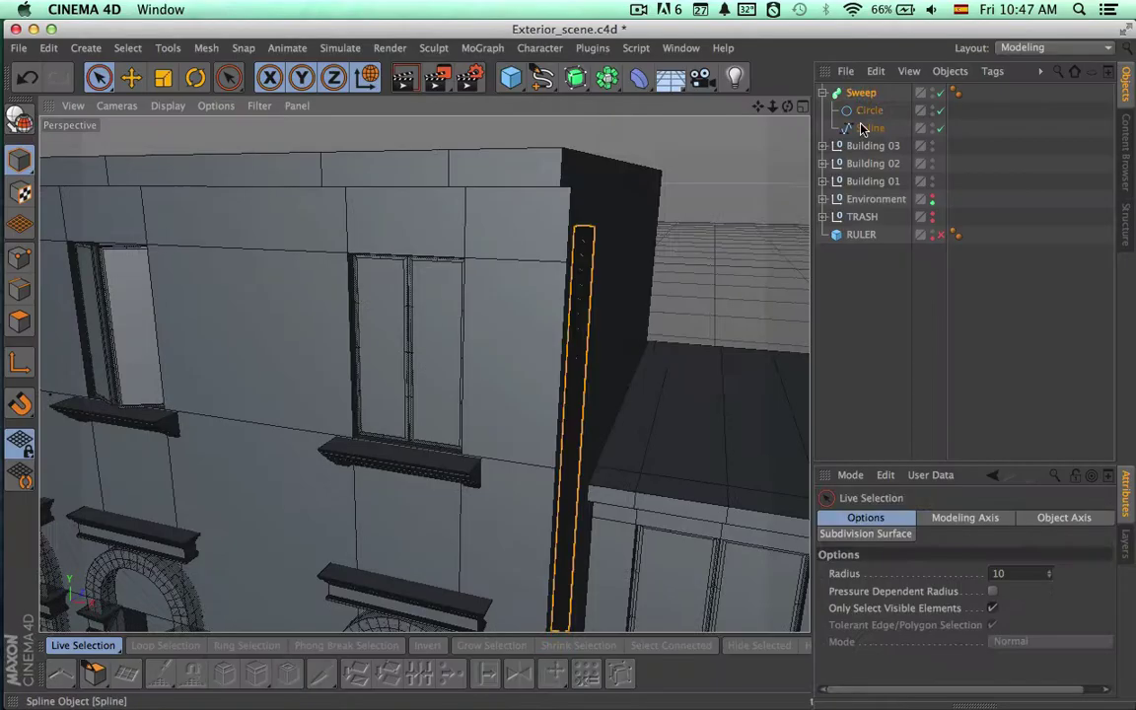
# Turn off the Sweep and select the spline's points below the bend beside the terrace in Point mode
pyautogui.click(870, 128)
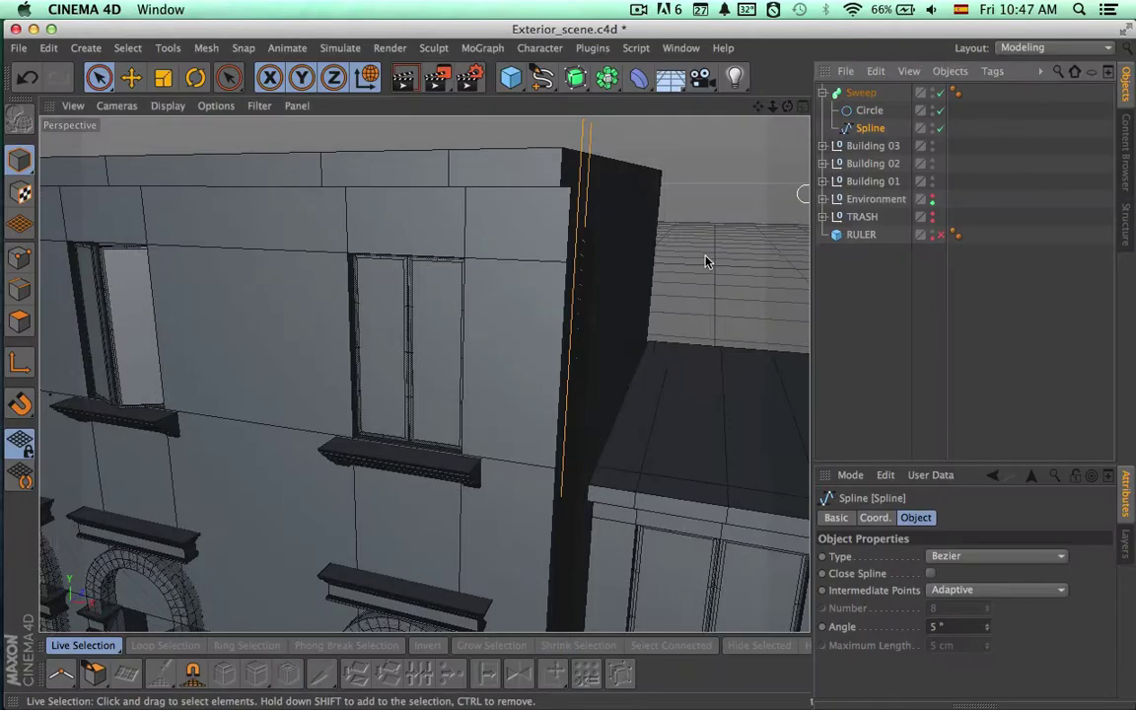
pyautogui.keyDown('alt'); pyautogui.moveTo(635, 229); pyautogui.dragTo(595, 377); pyautogui.keyUp('alt')
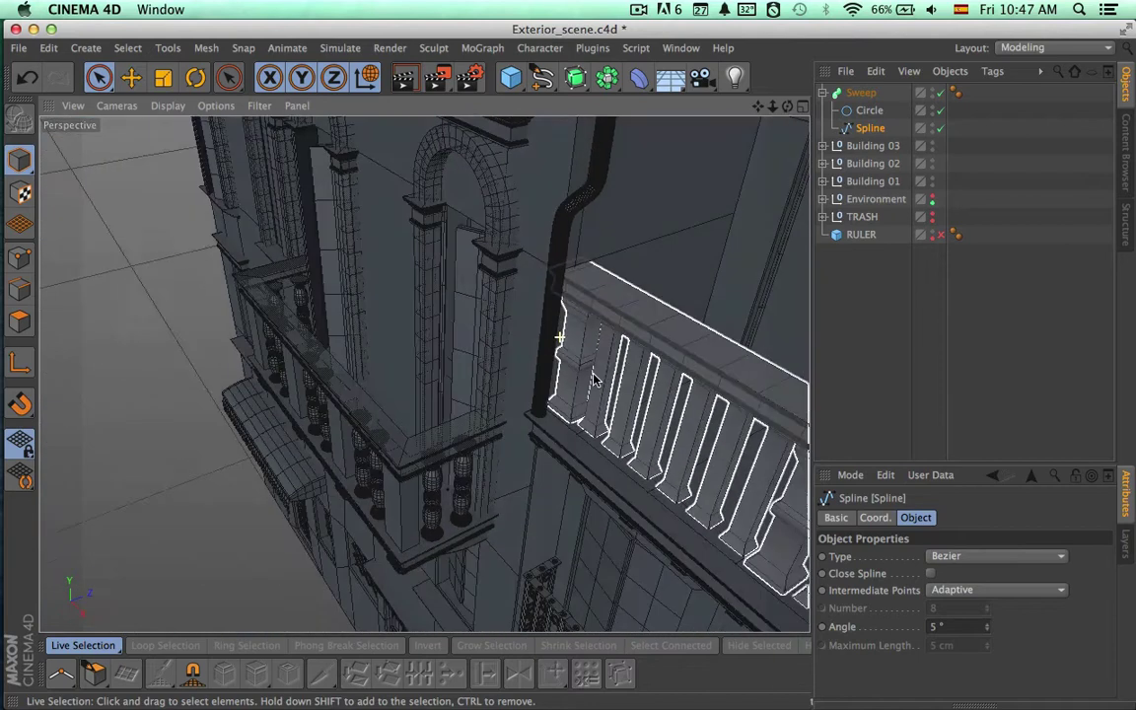
pyautogui.click(941, 94)
pyautogui.keyDown('alt'); pyautogui.moveTo(680, 315); pyautogui.dragTo(594, 312); pyautogui.keyUp('alt')
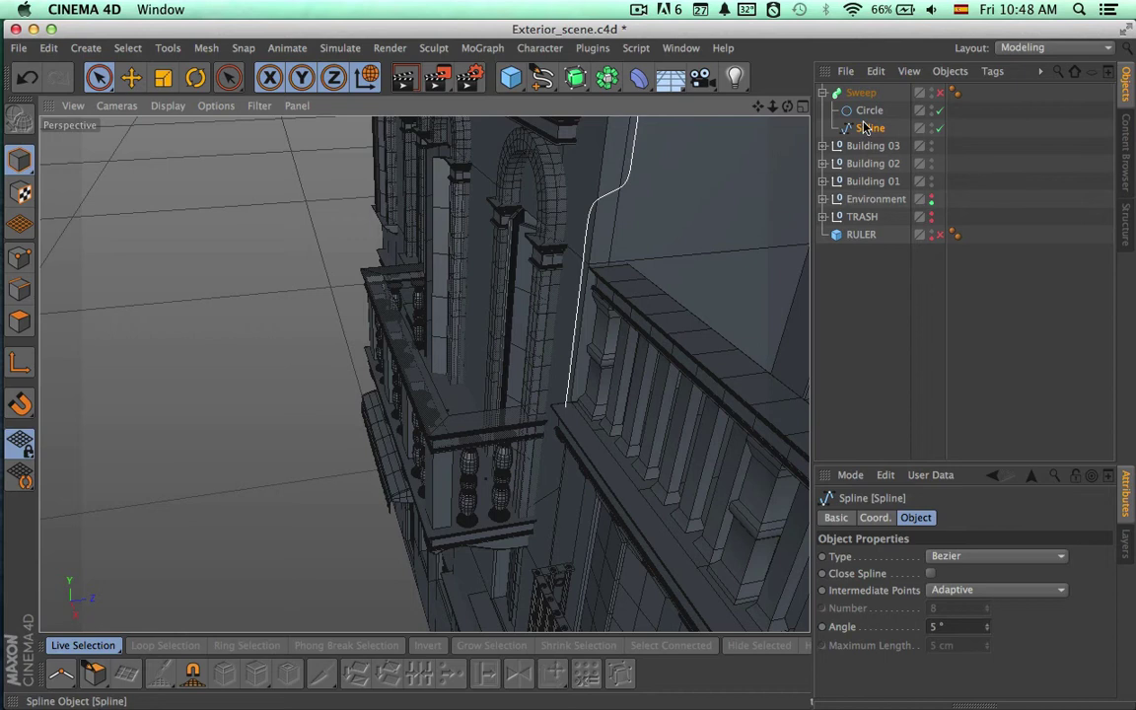
pyautogui.click(19, 257)
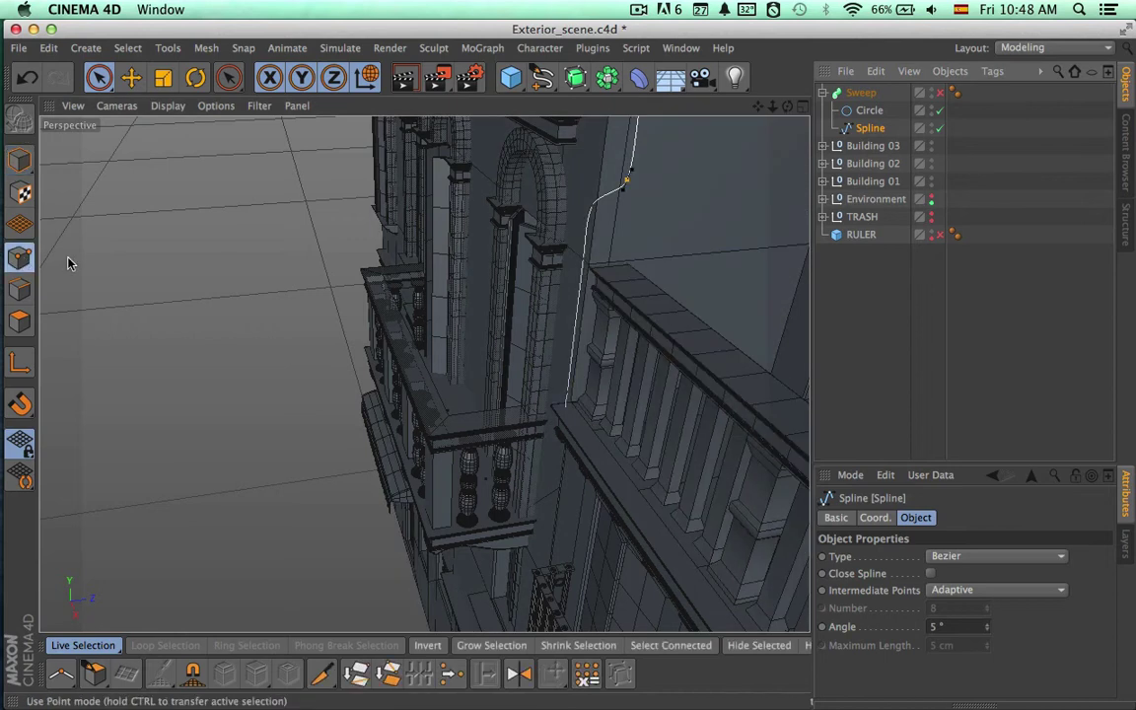
pyautogui.click(594, 206)
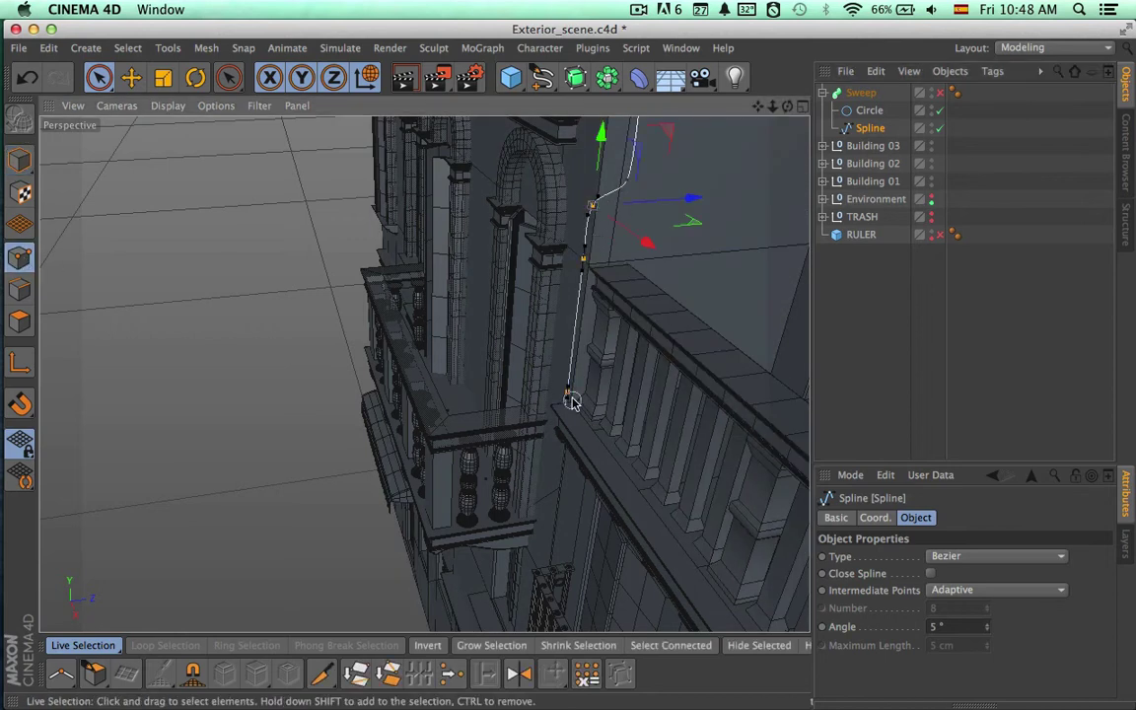
# Hide Building 02 to expose the lower part of the spline along the corner of Building 01
pyautogui.keyDown('alt'); pyautogui.moveTo(624, 497); pyautogui.dragTo(456, 507, button='right'); pyautogui.keyUp('alt')
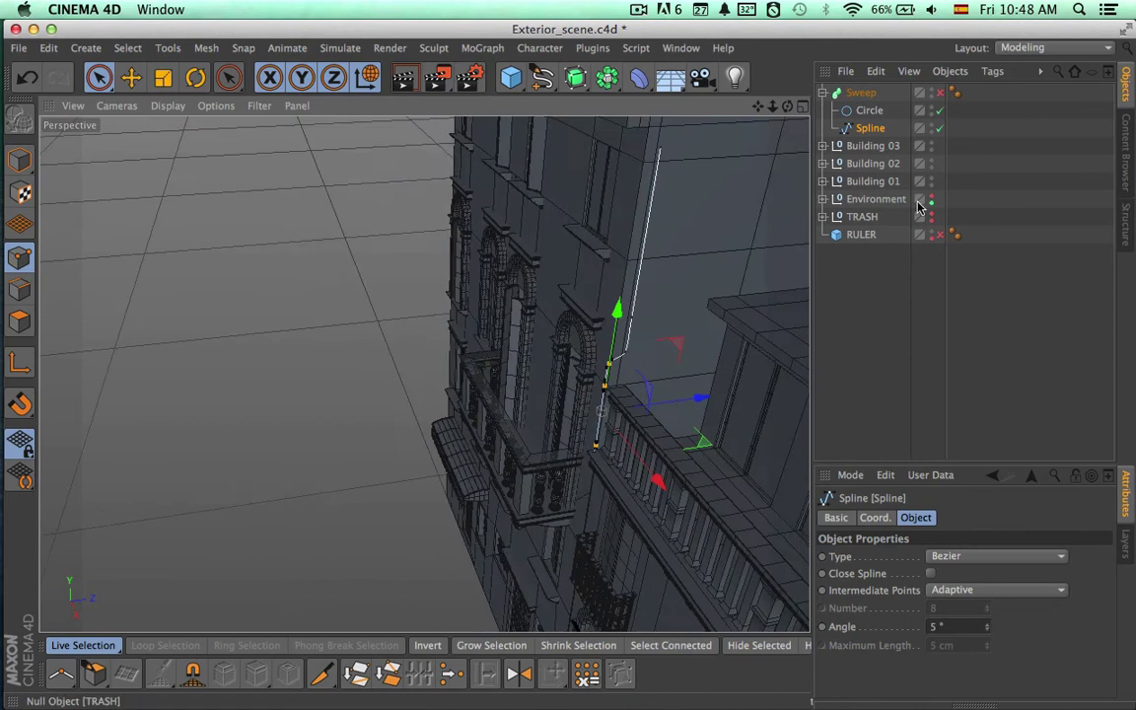
pyautogui.click(932, 167)
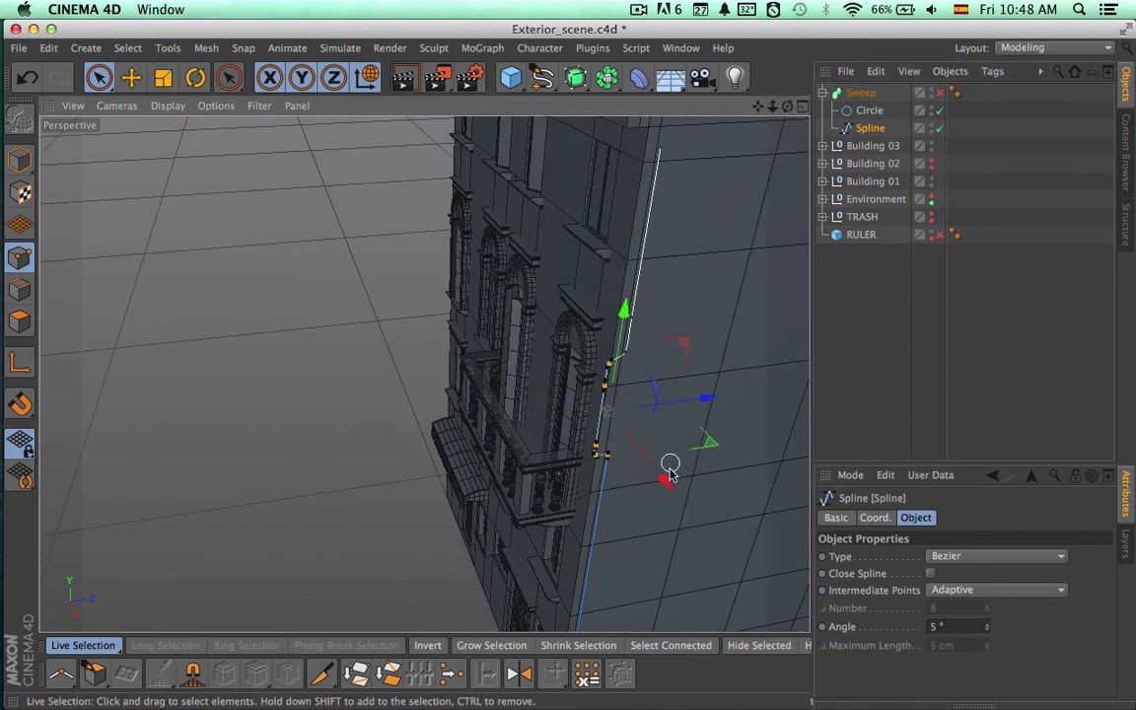
pyautogui.keyDown('alt'); pyautogui.moveTo(672, 465); pyautogui.dragTo(747, 389); pyautogui.keyUp('alt')
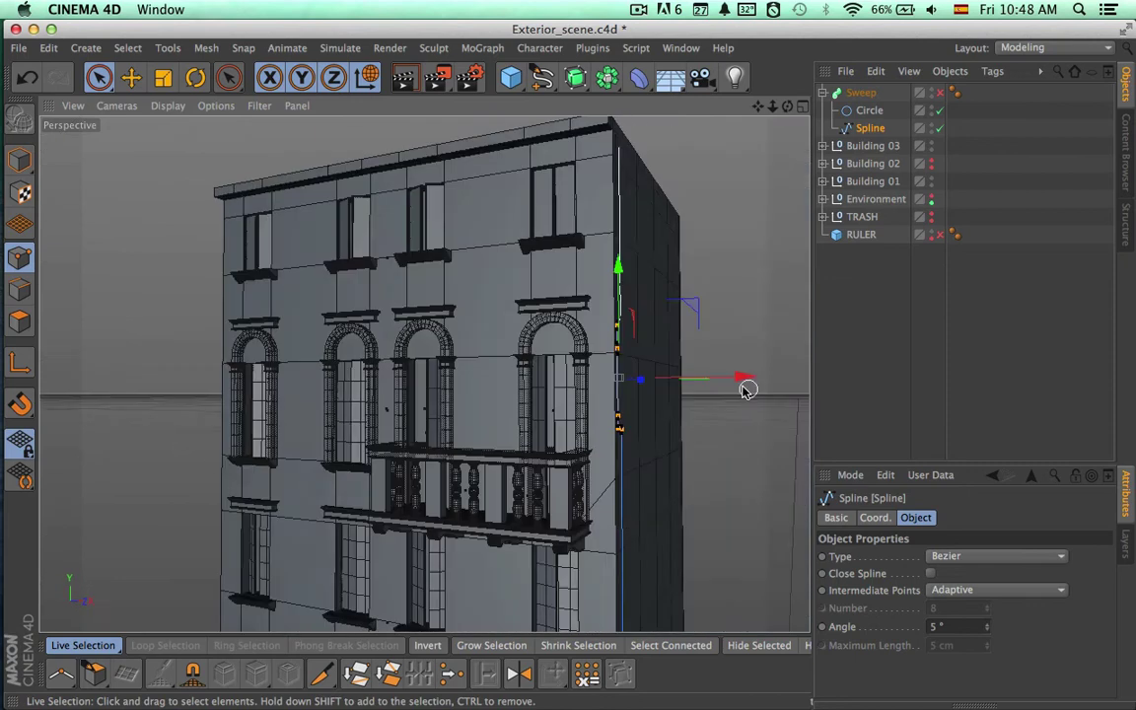
pyautogui.keyDown('alt'); pyautogui.moveTo(663, 452); pyautogui.dragTo(727, 444, button='right'); pyautogui.keyUp('alt')
pyautogui.keyDown('alt'); pyautogui.moveTo(728, 444); pyautogui.dragTo(615, 506); pyautogui.keyUp('alt')
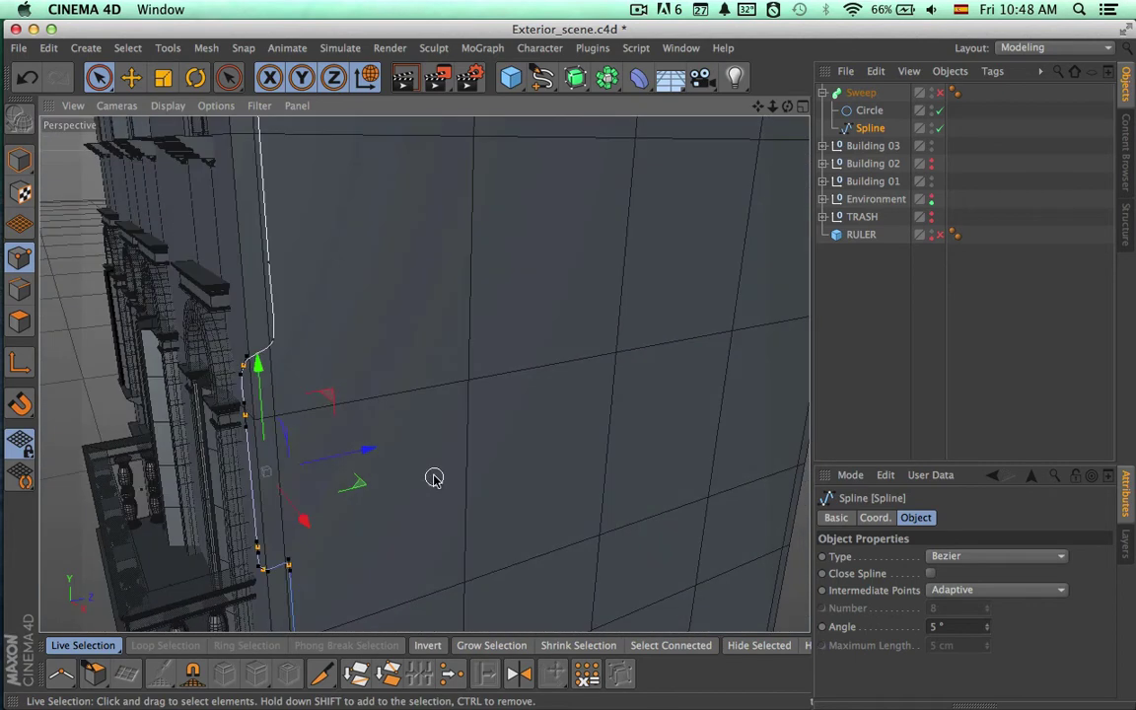
pyautogui.keyDown('alt'); pyautogui.moveTo(355, 457); pyautogui.dragTo(406, 478); pyautogui.keyUp('alt')
# Cut the spline with the Knife across the short segments of its upper and lower bends
pyautogui.press('k')
pyautogui.click(248, 297)
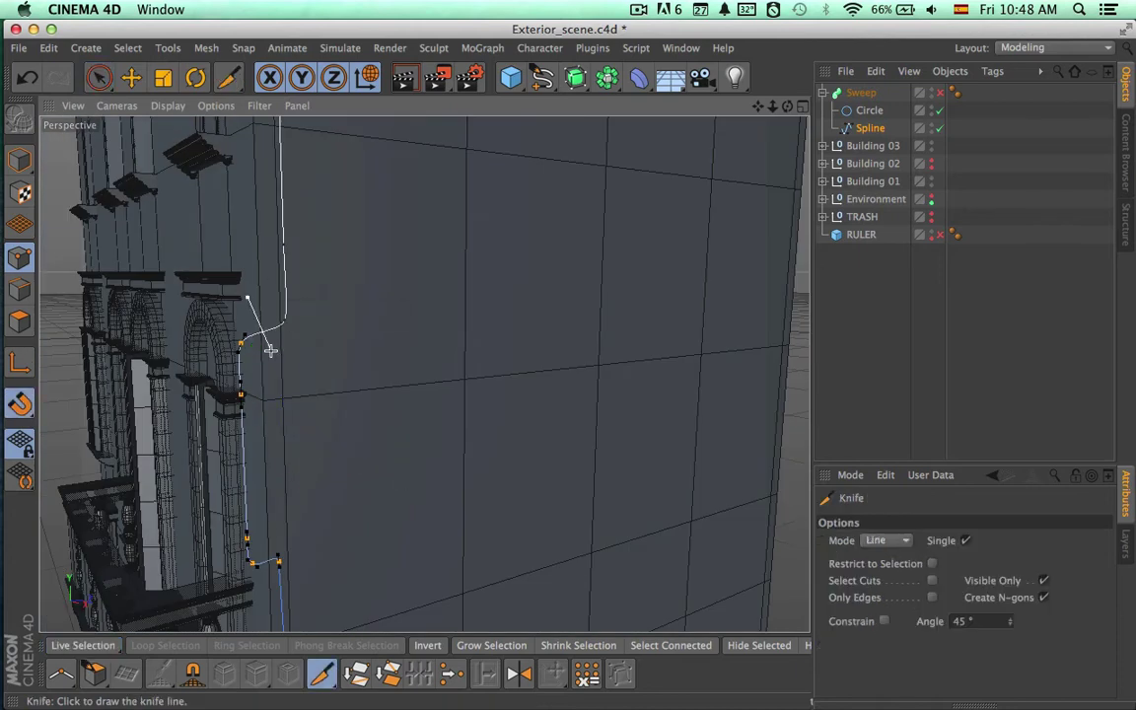
pyautogui.keyDown('alt'); pyautogui.moveTo(319, 450); pyautogui.dragTo(319, 347, button='middle'); pyautogui.keyUp('alt')
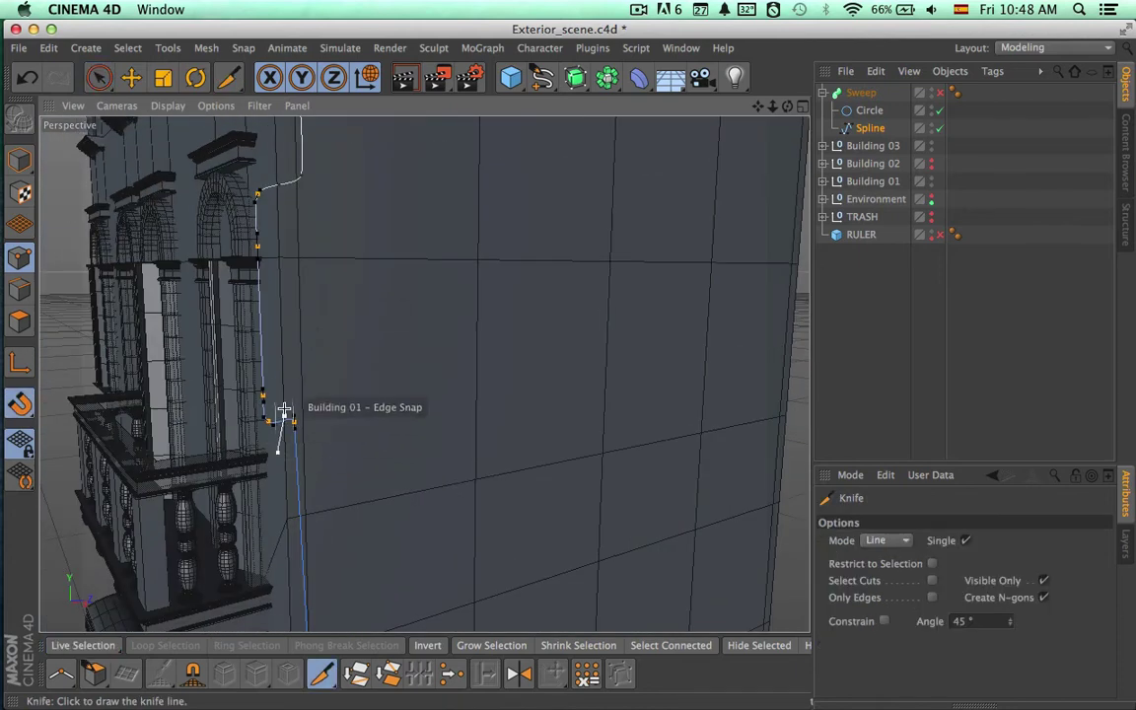
pyautogui.keyDown('alt'); pyautogui.moveTo(293, 397); pyautogui.dragTo(431, 431); pyautogui.keyUp('alt')
pyautogui.press('space')
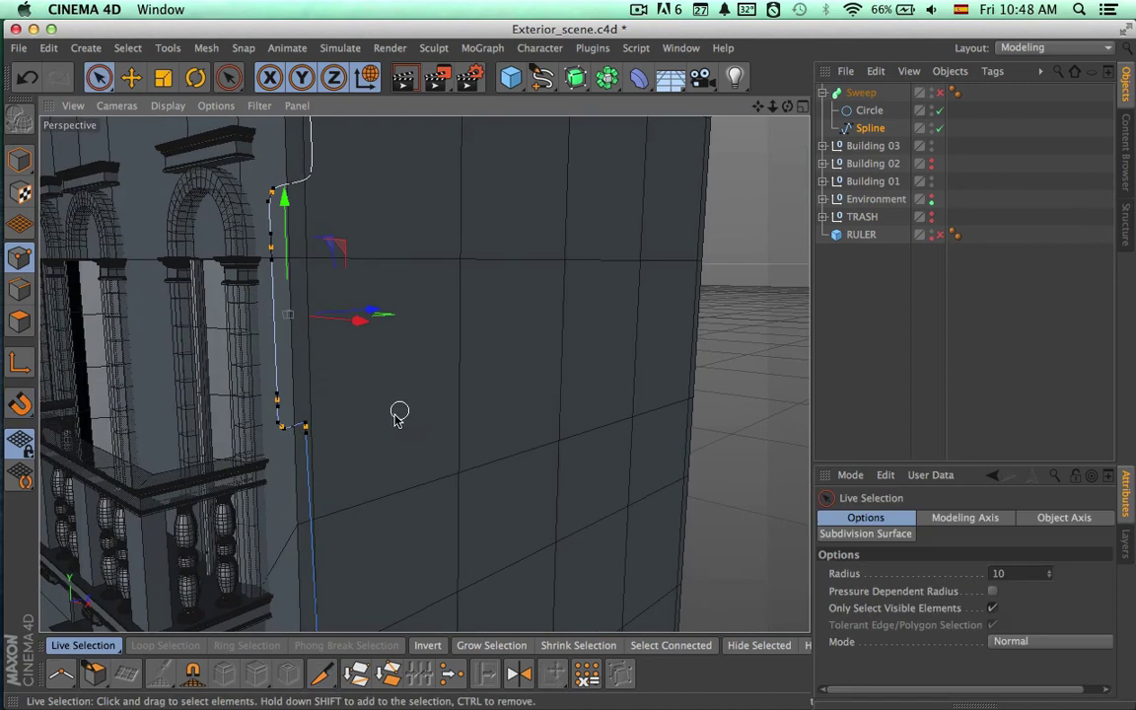
# Select the spline's lower bend point at the building corner and shift it slightly along Z
pyautogui.keyDown('alt'); pyautogui.moveTo(358, 403); pyautogui.dragTo(287, 449); pyautogui.keyUp('alt')
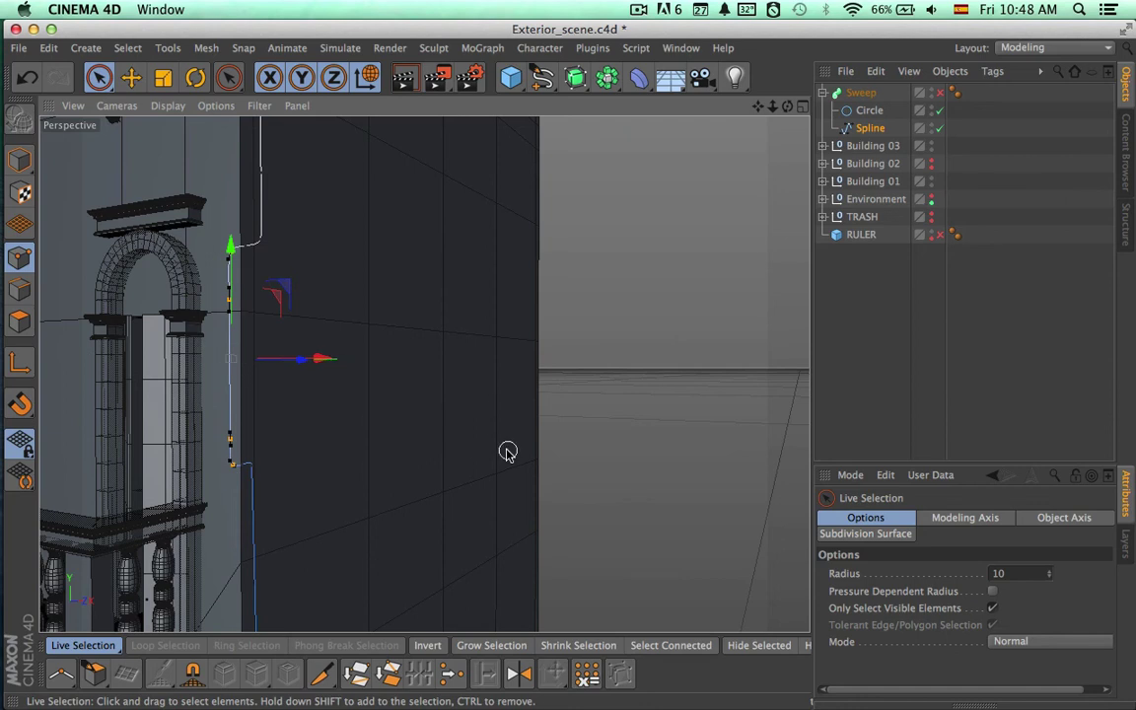
pyautogui.keyDown('alt'); pyautogui.moveTo(508, 452); pyautogui.dragTo(442, 594); pyautogui.keyUp('alt')
pyautogui.keyDown('alt'); pyautogui.moveTo(434, 519); pyautogui.dragTo(537, 439, button='right'); pyautogui.keyUp('alt')
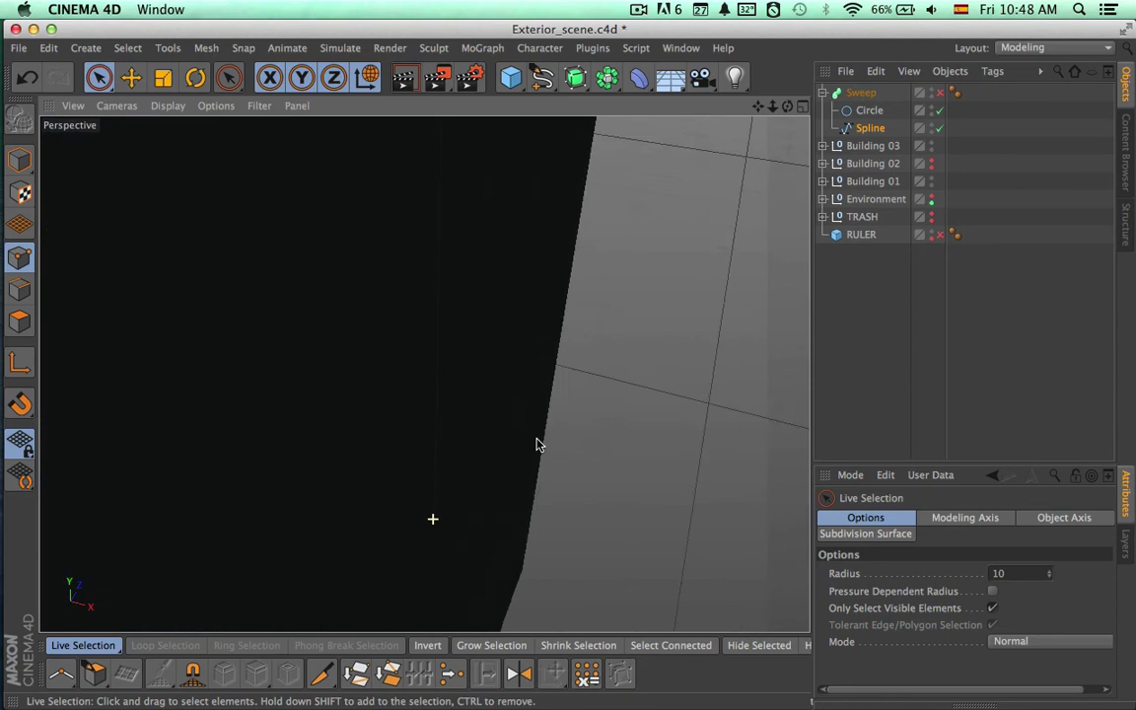
pyautogui.keyDown('alt'); pyautogui.moveTo(535, 444); pyautogui.dragTo(683, 417); pyautogui.keyUp('alt')
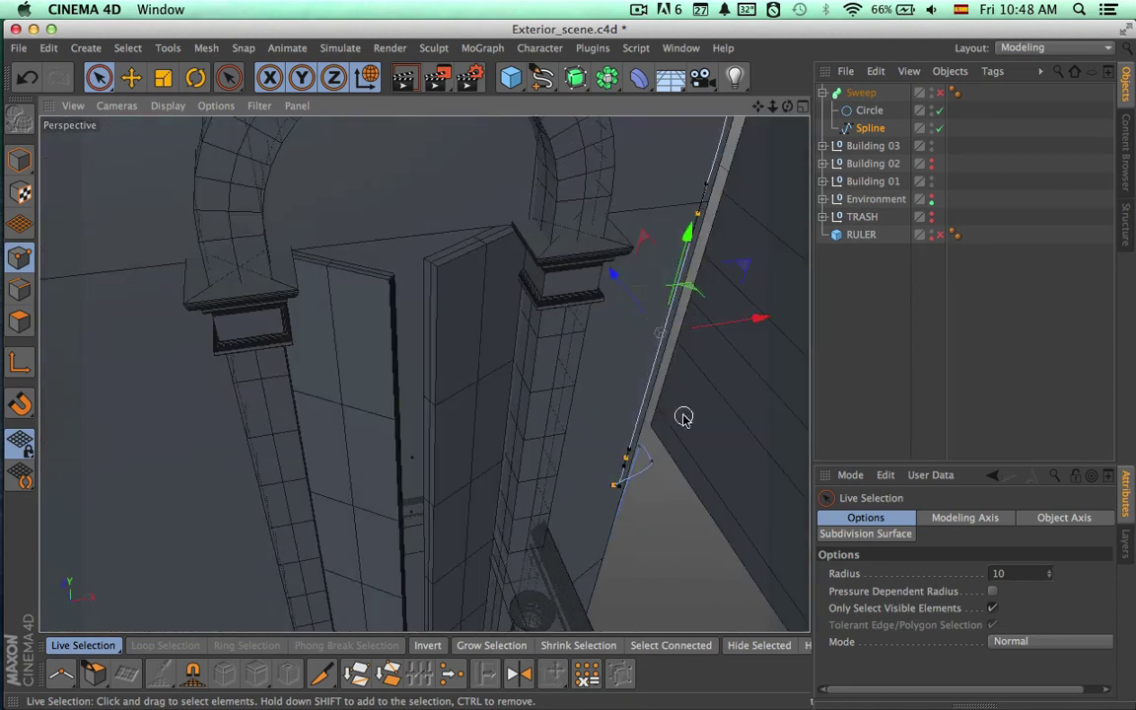
pyautogui.keyDown('alt'); pyautogui.moveTo(649, 332); pyautogui.dragTo(681, 450); pyautogui.keyUp('alt')
pyautogui.keyDown('alt'); pyautogui.moveTo(418, 421); pyautogui.dragTo(229, 346); pyautogui.keyUp('alt')
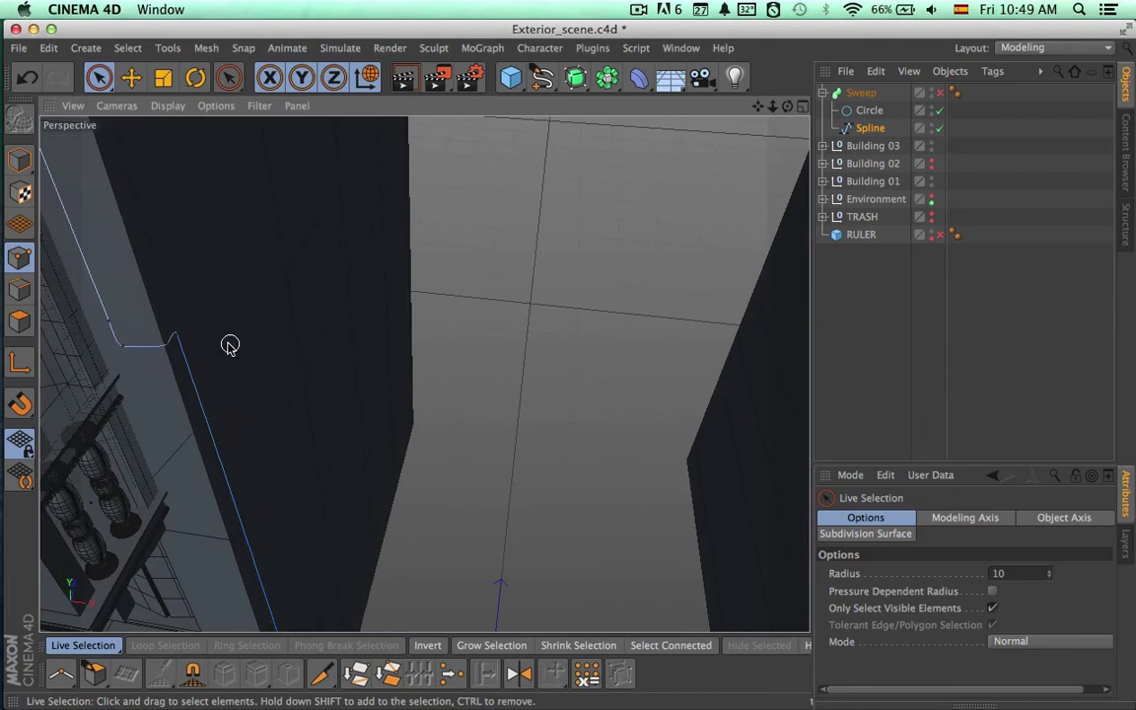
pyautogui.moveTo(210, 287); pyautogui.dragTo(208, 293)
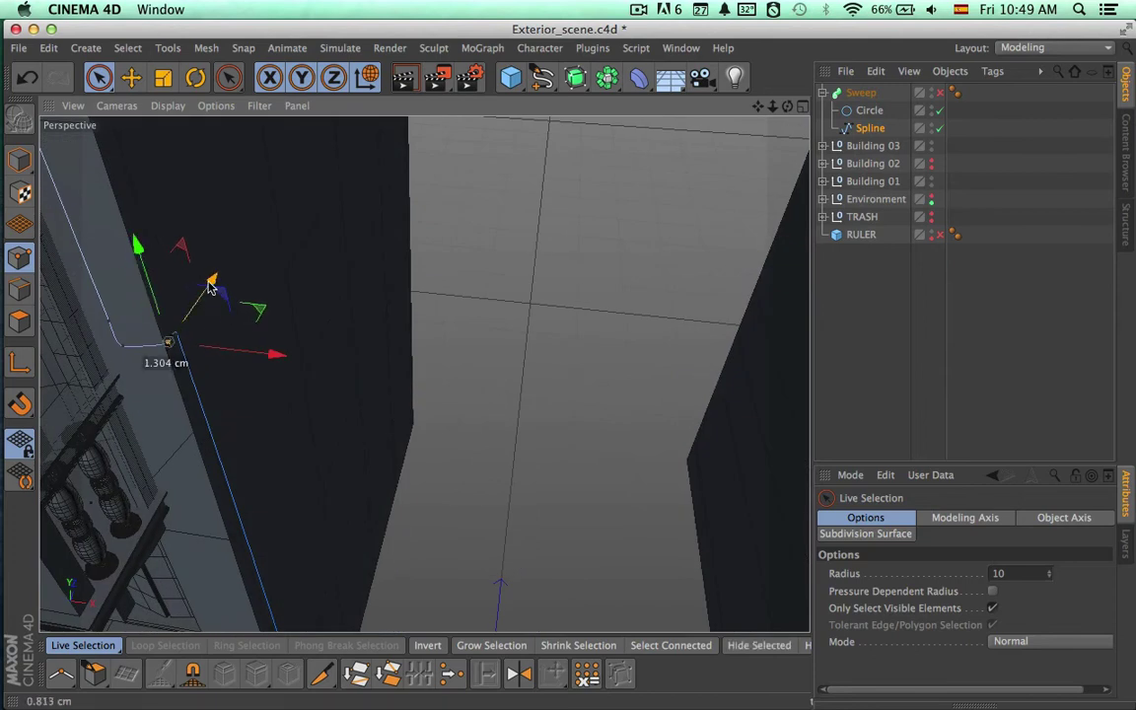
pyautogui.keyDown('alt'); pyautogui.moveTo(221, 340); pyautogui.dragTo(375, 375); pyautogui.keyUp('alt')
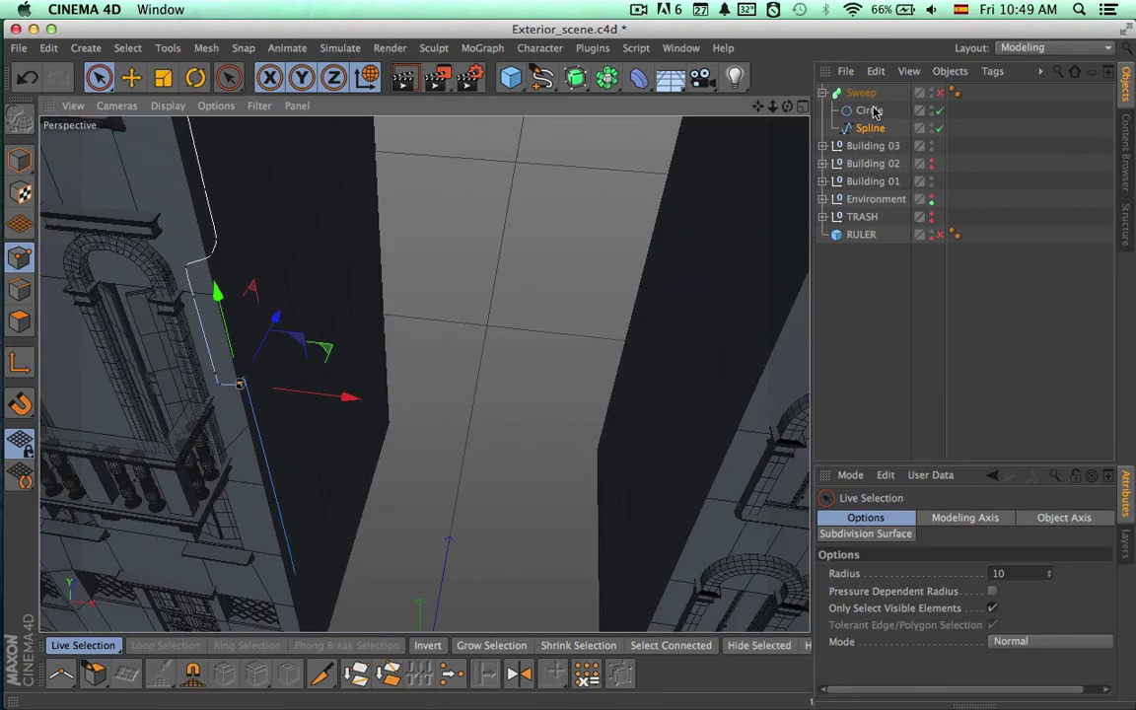
# Turn the Sweep back on, check the pipe's lower bend, and reselect the spline
pyautogui.click(940, 92)
pyautogui.keyDown('alt'); pyautogui.moveTo(613, 320); pyautogui.dragTo(552, 277); pyautogui.keyUp('alt')
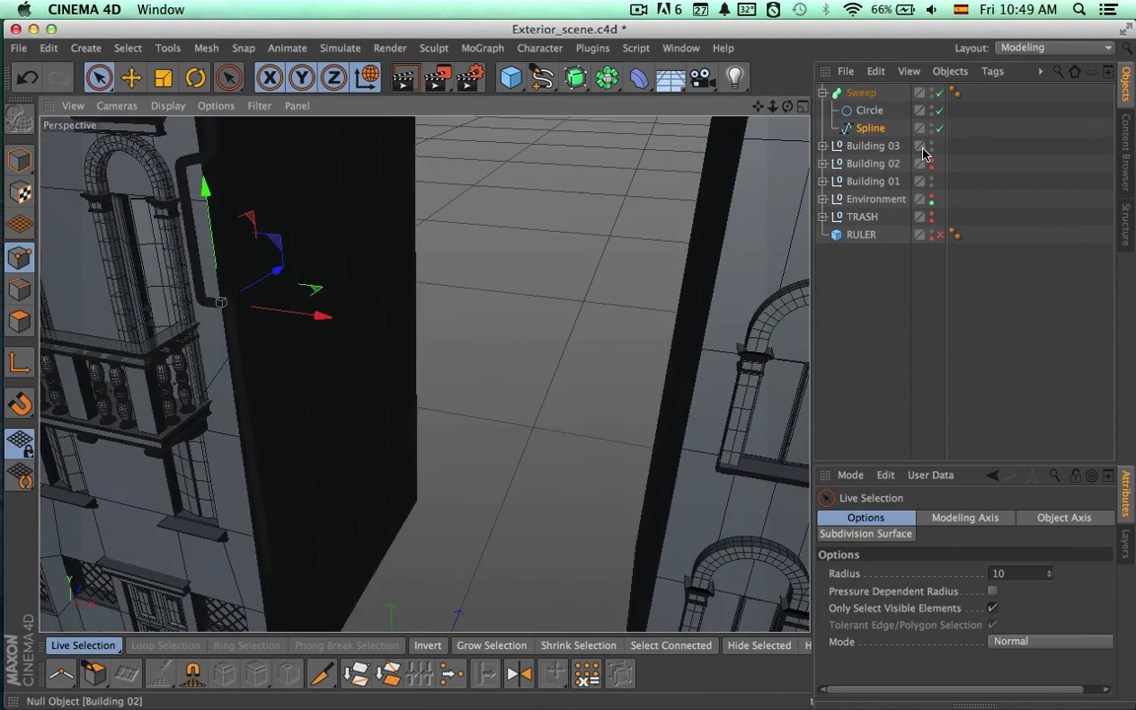
pyautogui.click(874, 113)
pyautogui.click(876, 129)
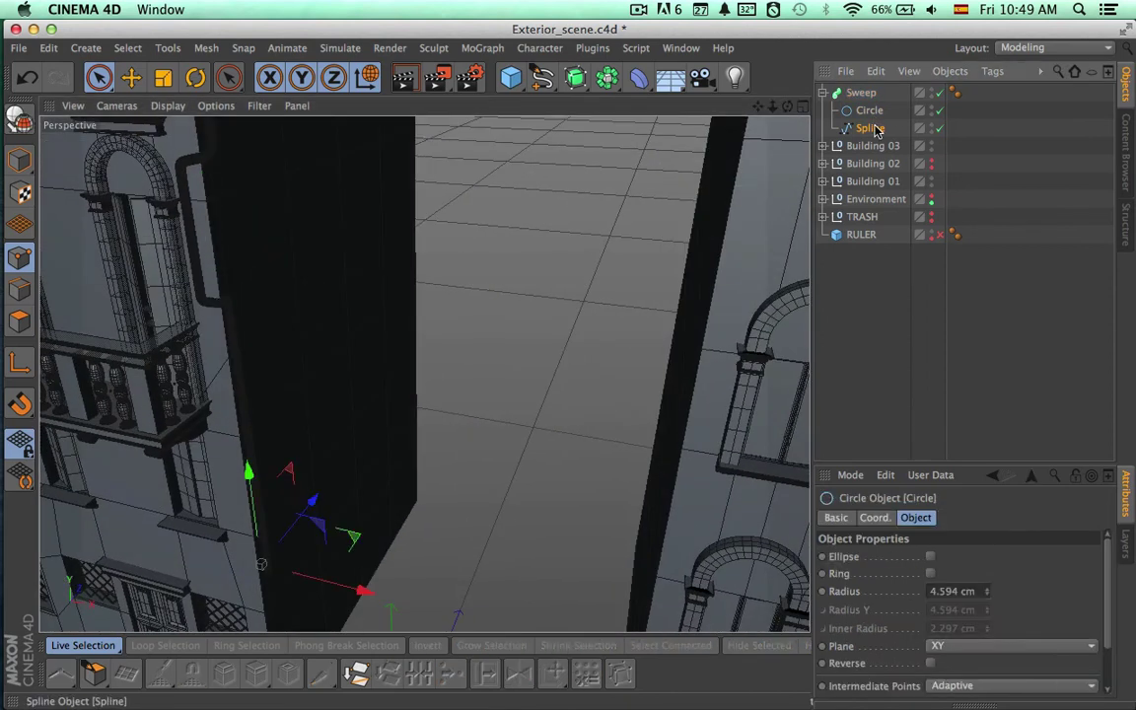
# Turn off the Sweep, select the spline's lower bend point and bottom end, and move them outward along Z
pyautogui.click(940, 92)
pyautogui.keyDown('alt'); pyautogui.moveTo(540, 301); pyautogui.dragTo(651, 271); pyautogui.keyUp('alt')
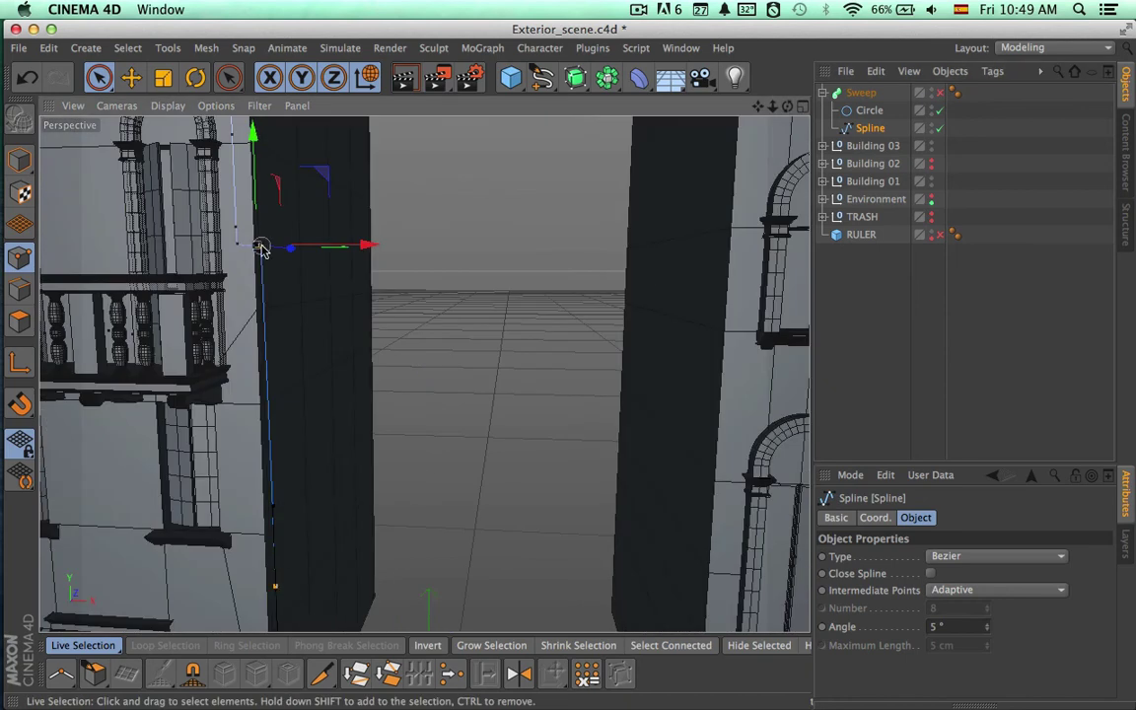
pyautogui.keyDown('alt'); pyautogui.moveTo(376, 270); pyautogui.dragTo(194, 393); pyautogui.keyUp('alt')
pyautogui.click(159, 401)
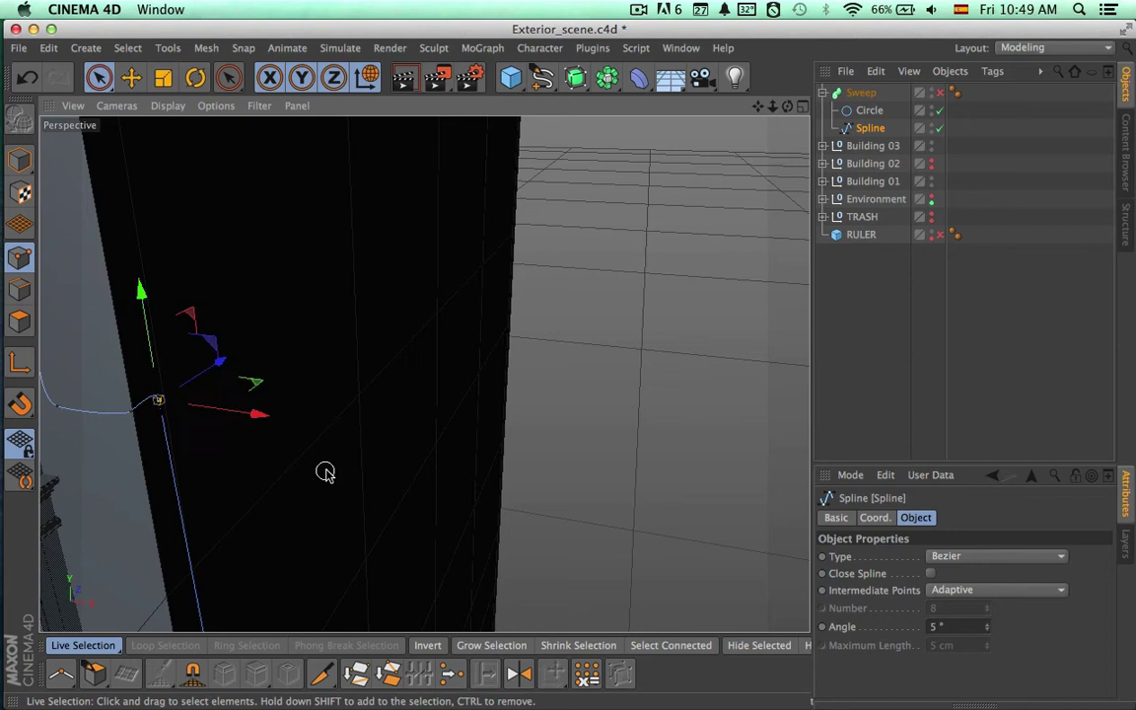
pyautogui.keyDown('alt'); pyautogui.moveTo(325, 471); pyautogui.dragTo(446, 129, button='middle'); pyautogui.keyUp('alt')
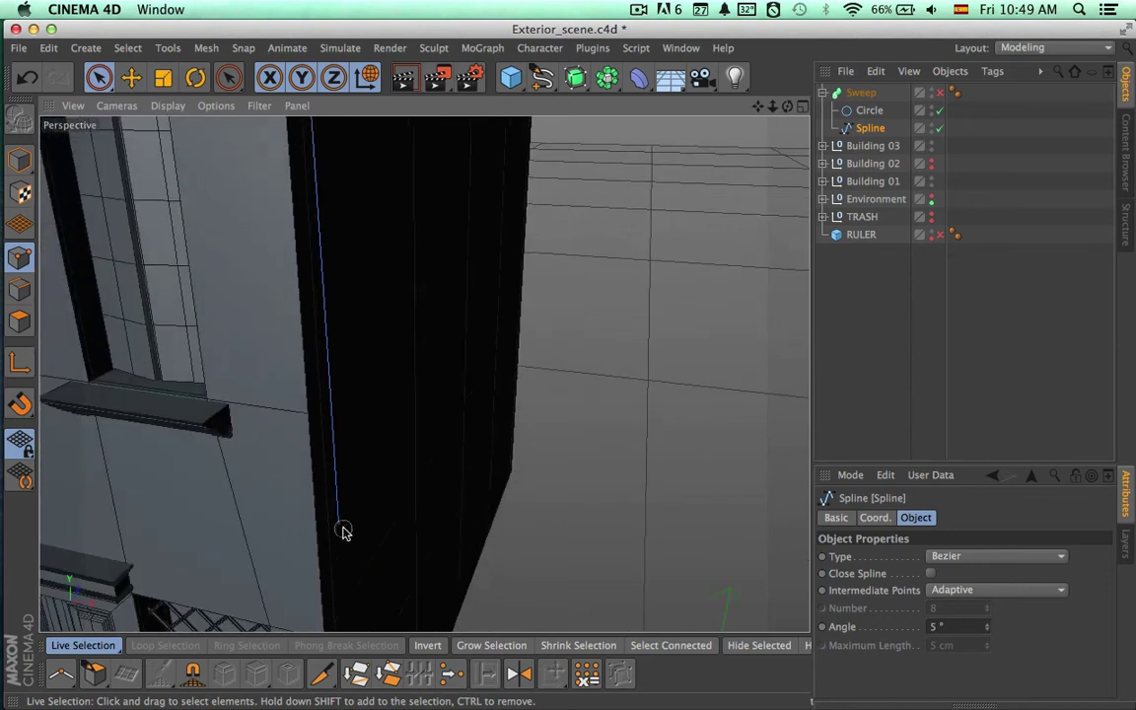
pyautogui.keyDown('alt'); pyautogui.moveTo(552, 450); pyautogui.dragTo(584, 462); pyautogui.keyUp('alt')
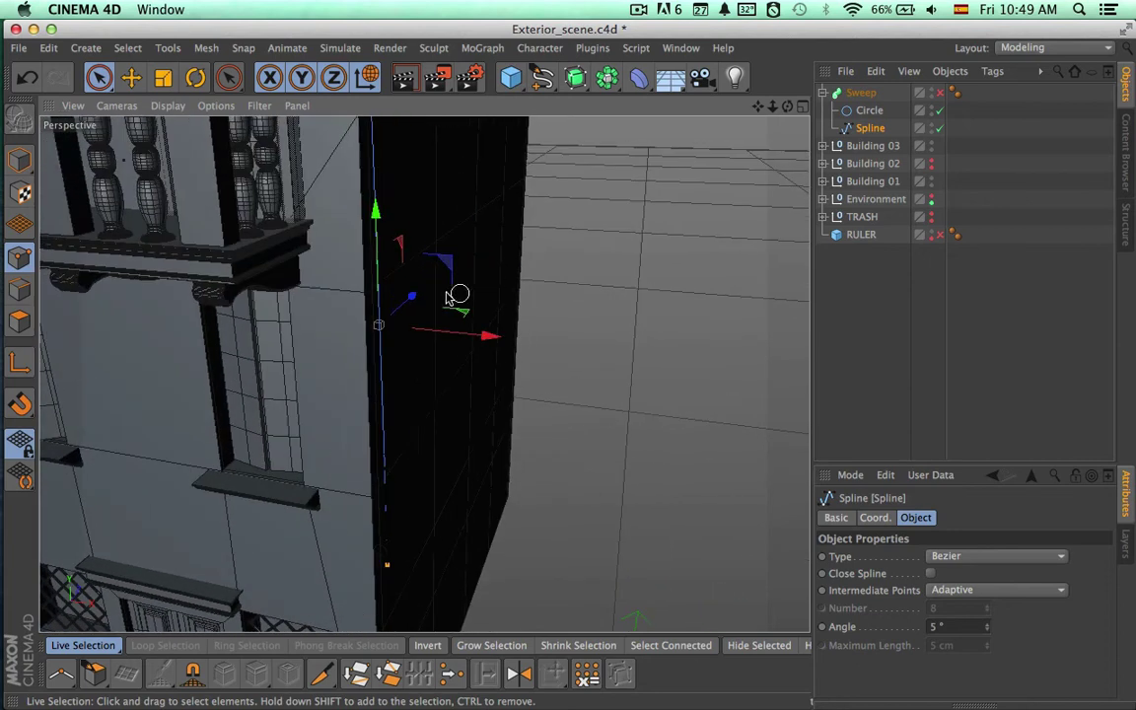
pyautogui.moveTo(411, 313); pyautogui.dragTo(399, 331)
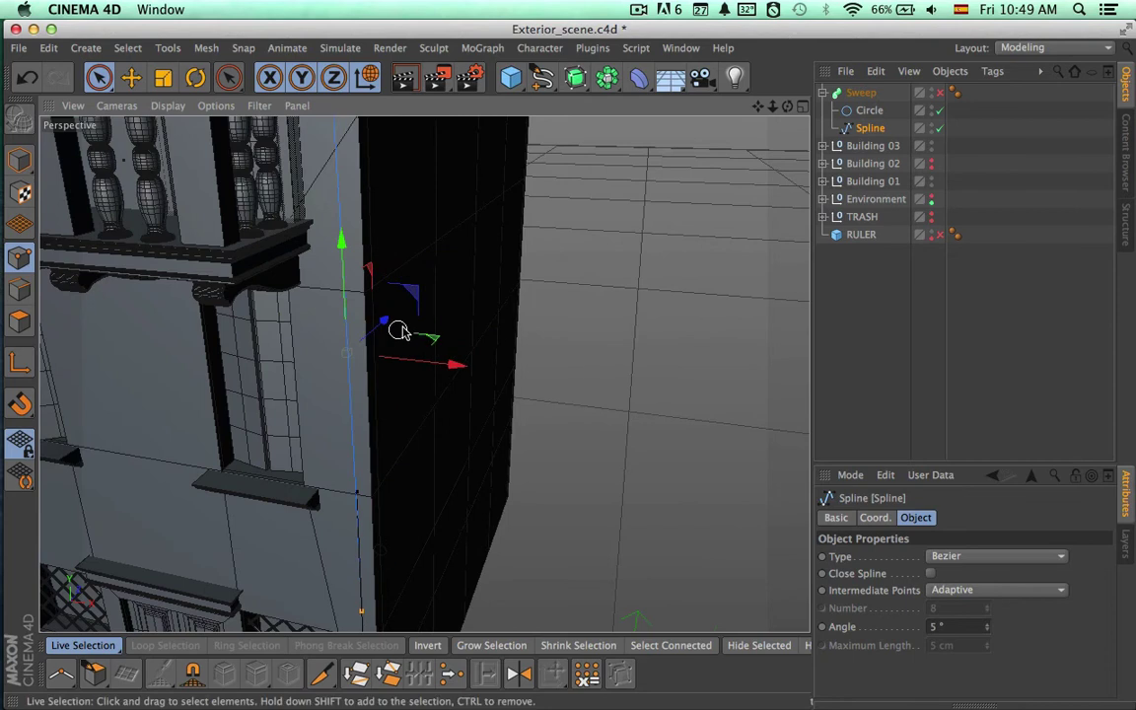
# Make Building 02 visible again and adjust the spline's lower run along Z in front of its facade
pyautogui.keyDown('alt'); pyautogui.click(932, 169); pyautogui.keyUp('alt')
pyautogui.keyDown('alt'); pyautogui.moveTo(661, 333); pyautogui.dragTo(688, 552, button='middle'); pyautogui.keyUp('alt')
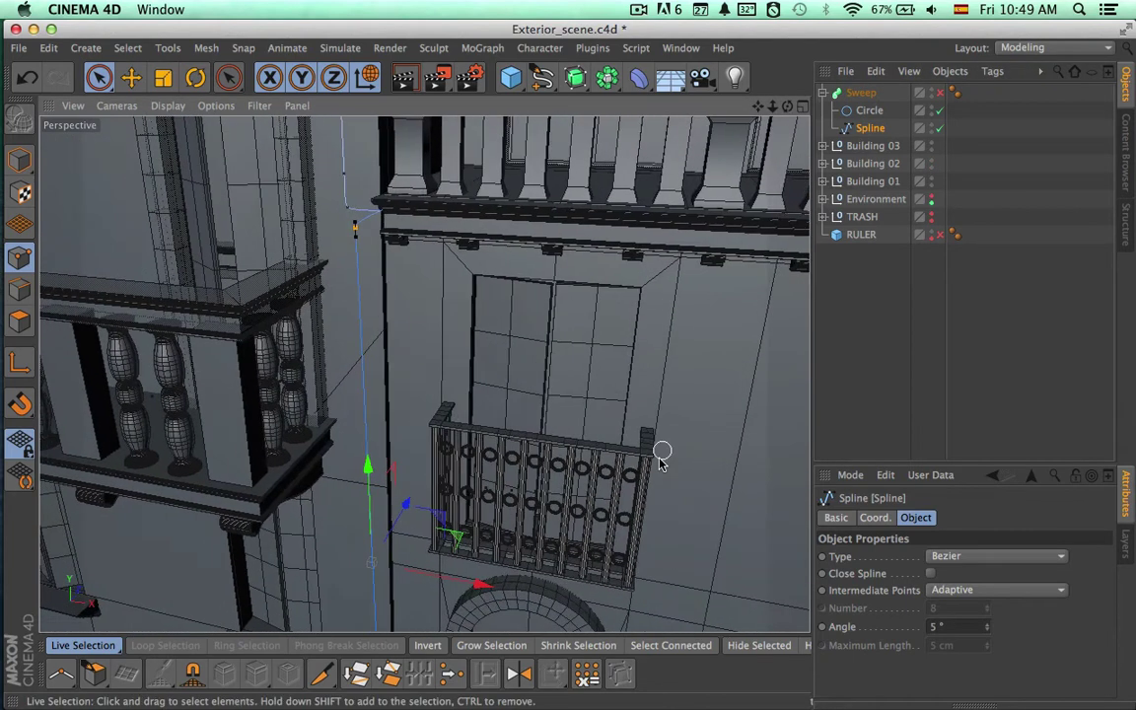
pyautogui.keyDown('alt'); pyautogui.moveTo(661, 462); pyautogui.dragTo(610, 385); pyautogui.keyUp('alt')
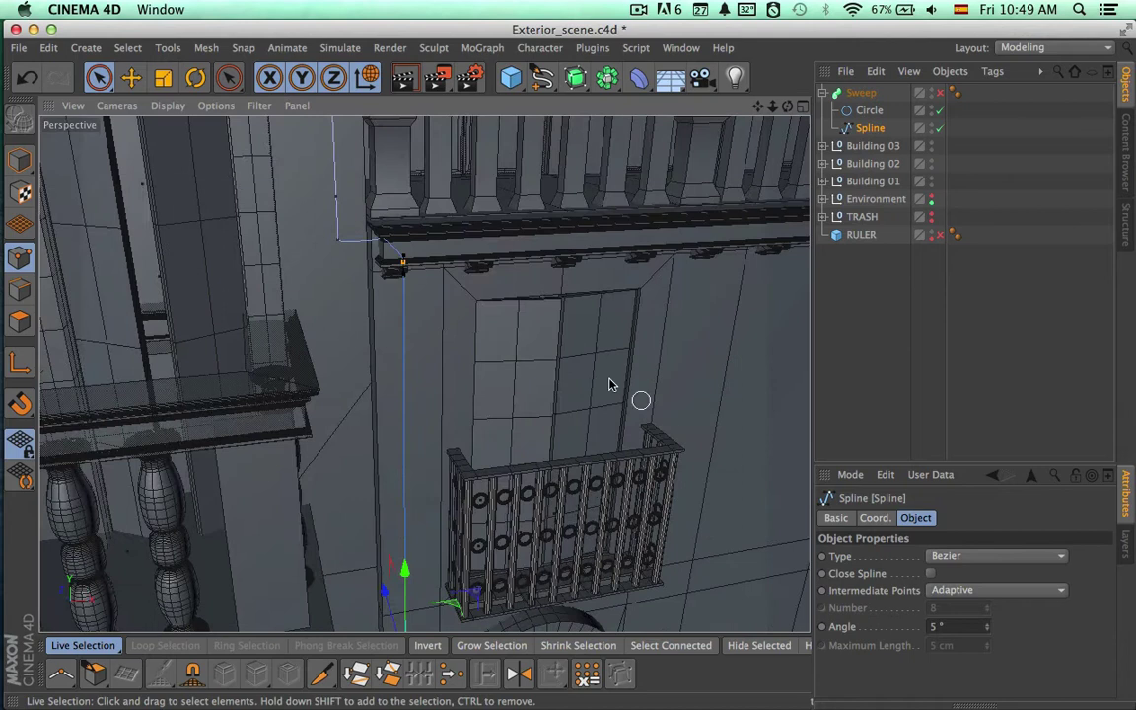
pyautogui.keyDown('alt'); pyautogui.moveTo(480, 424); pyautogui.dragTo(486, 357, button='middle'); pyautogui.keyUp('alt')
pyautogui.moveTo(376, 508); pyautogui.dragTo(368, 462)
# Turn the Sweep on, fine-tune the lower run's position, and check the pipe's fit around the terrace cornice
pyautogui.click(939, 93)
pyautogui.keyDown('alt'); pyautogui.moveTo(725, 252); pyautogui.dragTo(565, 338); pyautogui.keyUp('alt')
pyautogui.moveTo(453, 319); pyautogui.dragTo(788, 379)
pyautogui.moveTo(345, 553); pyautogui.dragTo(338, 553)
pyautogui.keyDown('alt'); pyautogui.moveTo(583, 447); pyautogui.dragTo(398, 538); pyautogui.keyUp('alt')
pyautogui.keyDown('alt'); pyautogui.moveTo(564, 296); pyautogui.dragTo(555, 518, button='middle'); pyautogui.keyUp('alt')
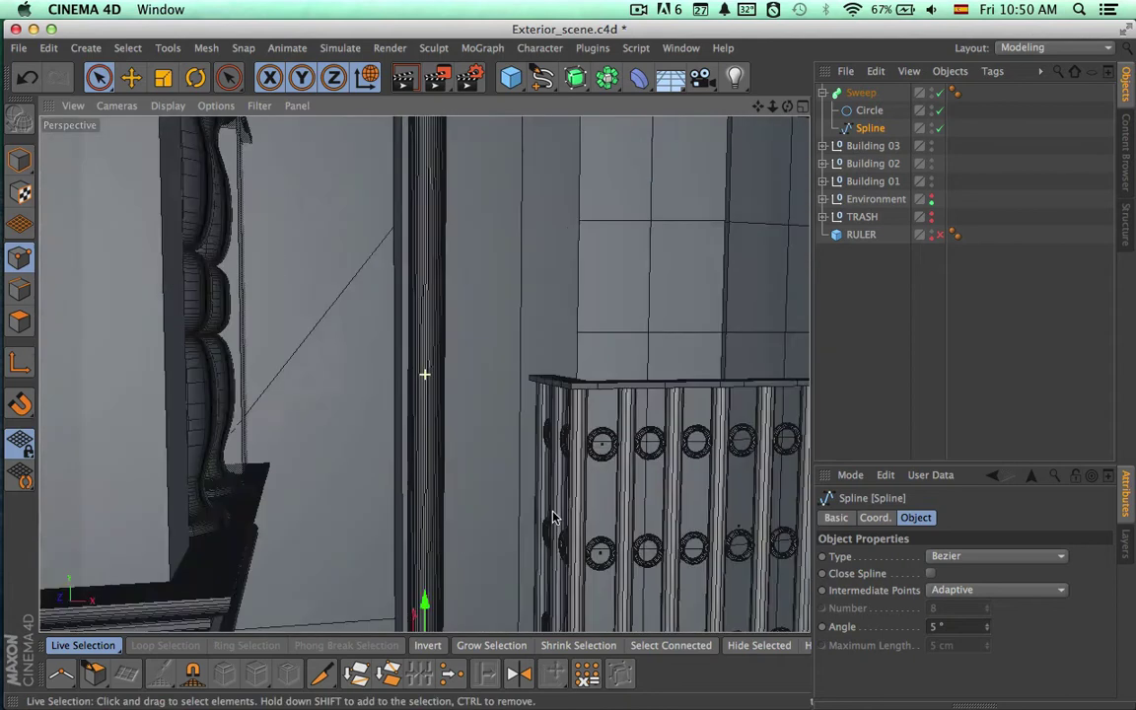
pyautogui.keyDown('alt'); pyautogui.moveTo(578, 207); pyautogui.dragTo(568, 517, button='middle'); pyautogui.keyUp('alt')
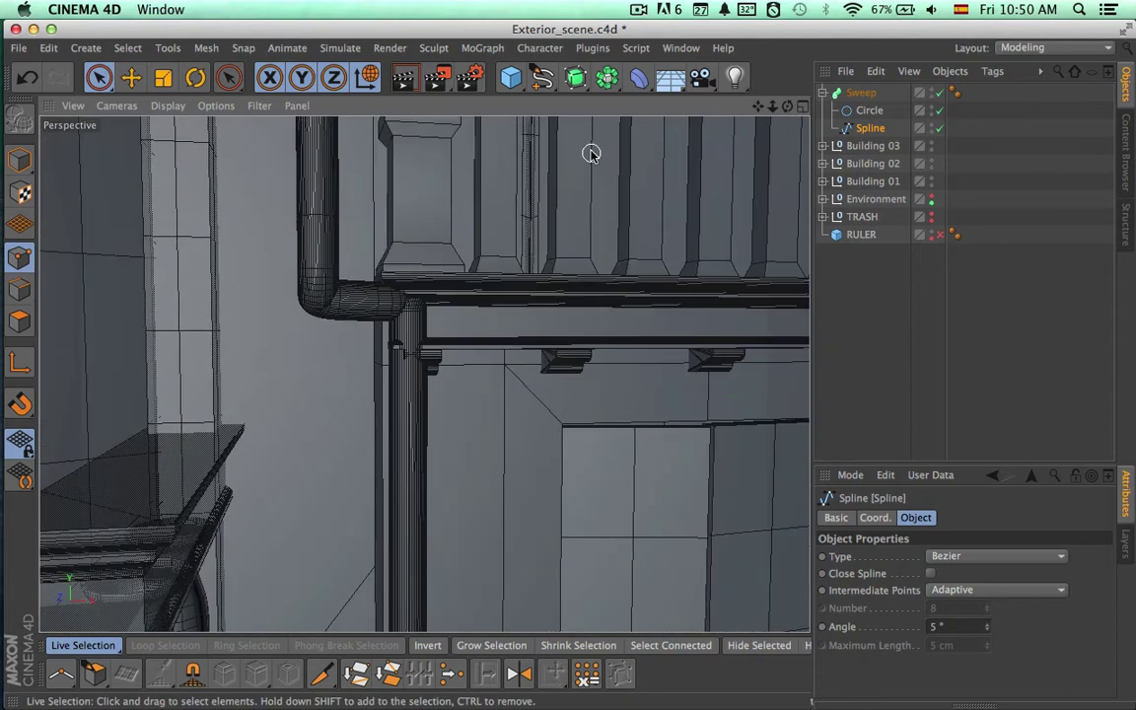
# Turn off the Sweep and lower the spline's bend points along Y, one by one, to below the cornice brackets
pyautogui.click(940, 92)
pyautogui.moveTo(430, 280); pyautogui.dragTo(472, 316)
pyautogui.press('super+z')
pyautogui.moveTo(407, 242); pyautogui.dragTo(415, 298)
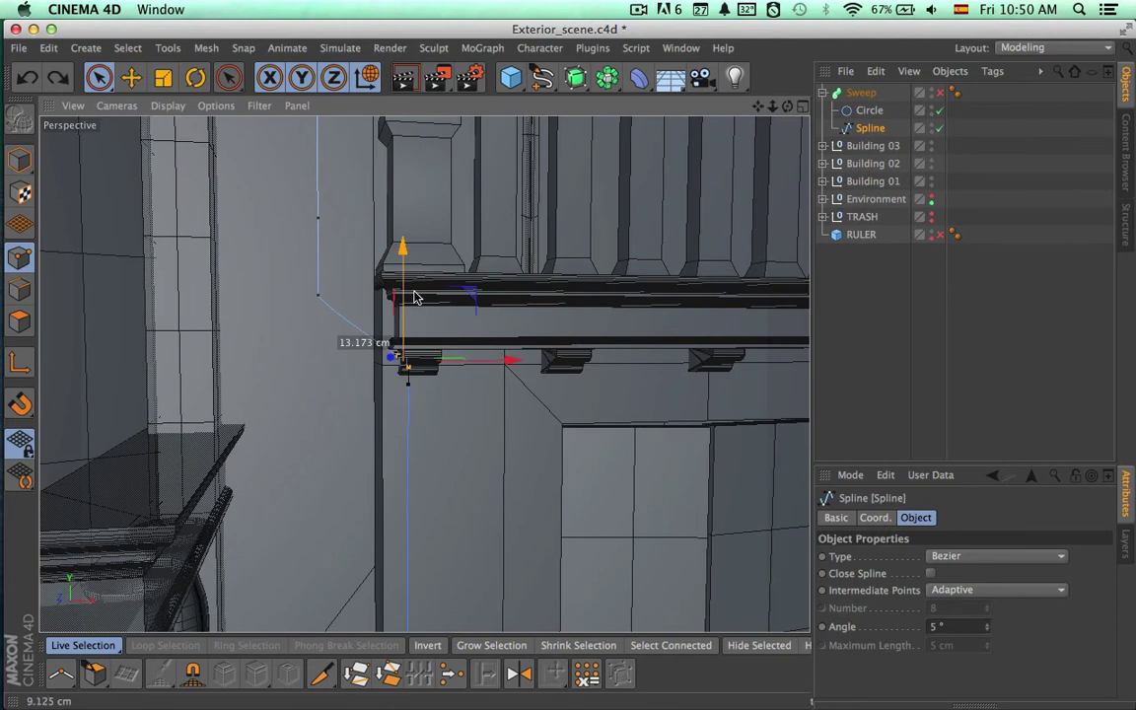
pyautogui.click(317, 295)
pyautogui.moveTo(318, 261); pyautogui.dragTo(318, 293)
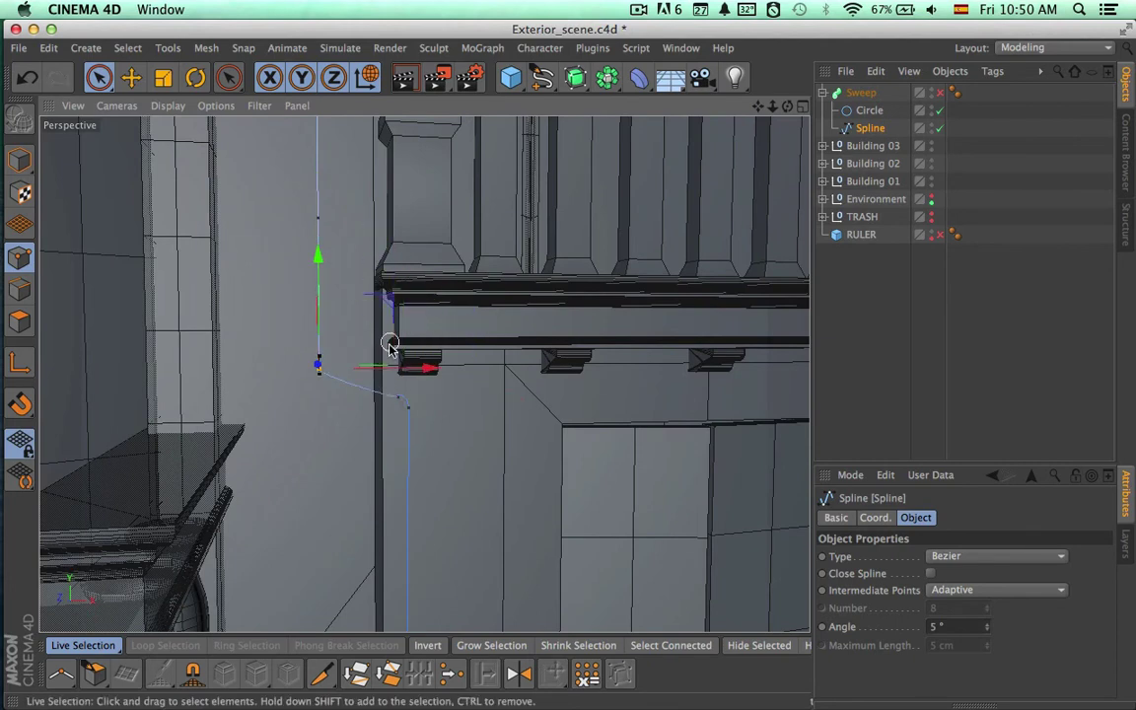
pyautogui.click(411, 412)
pyautogui.moveTo(410, 354); pyautogui.dragTo(410, 417)
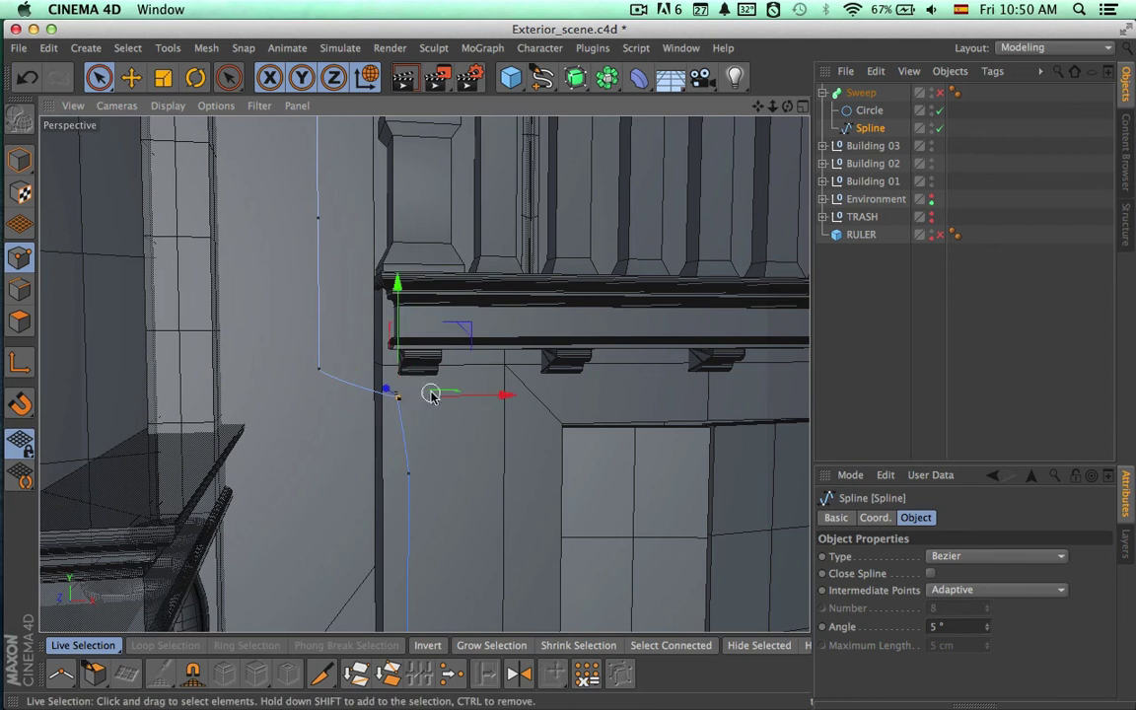
# Rotate the tangent handles of the spline's middle bend point
pyautogui.keyDown('alt'); pyautogui.moveTo(392, 422); pyautogui.dragTo(566, 396, button='right'); pyautogui.keyUp('alt')
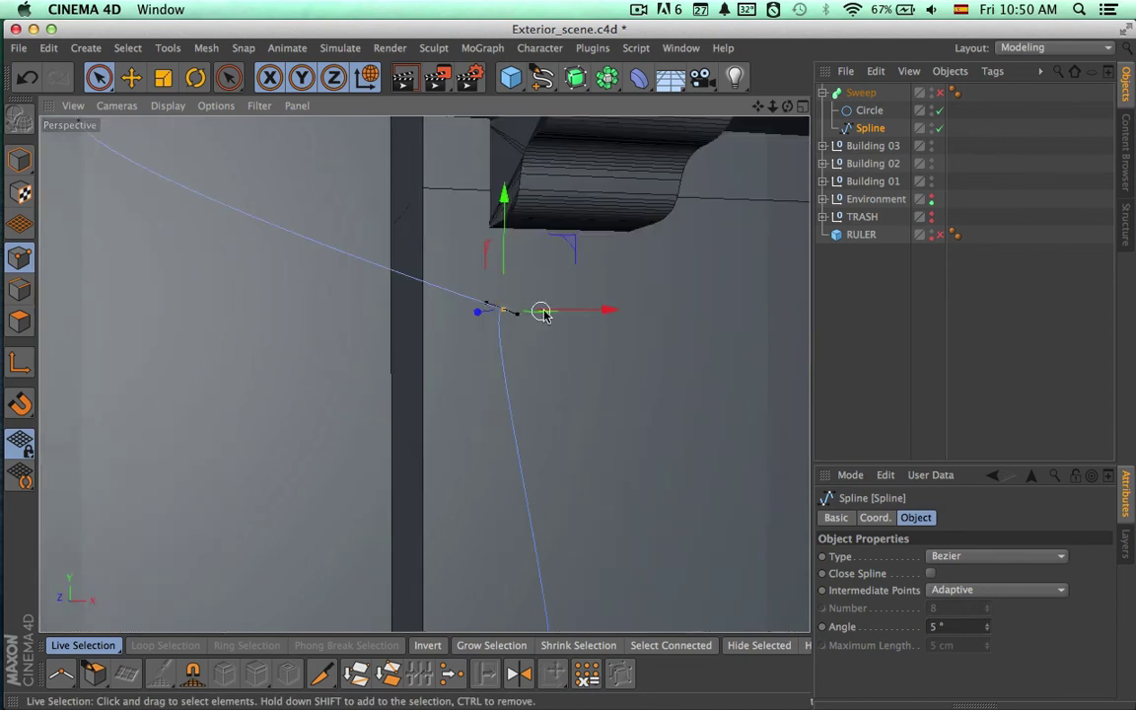
pyautogui.press('r')
pyautogui.moveTo(553, 367); pyautogui.dragTo(475, 414)
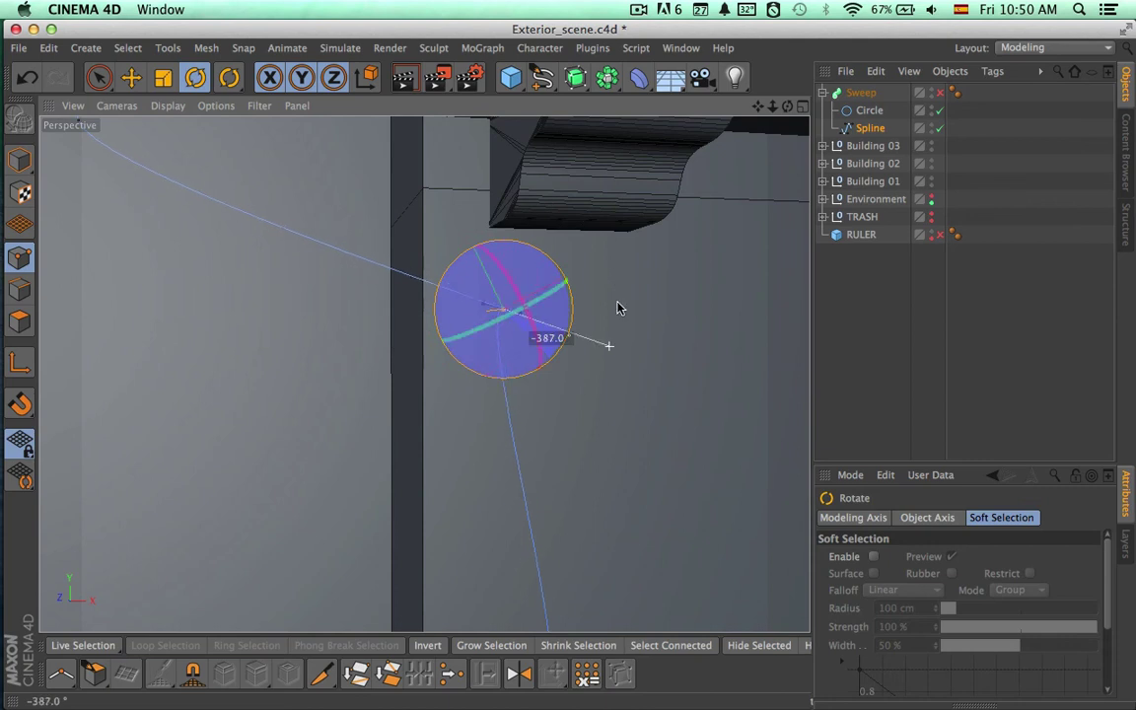
pyautogui.moveTo(618, 309); pyautogui.dragTo(424, 316)
pyautogui.press('9')
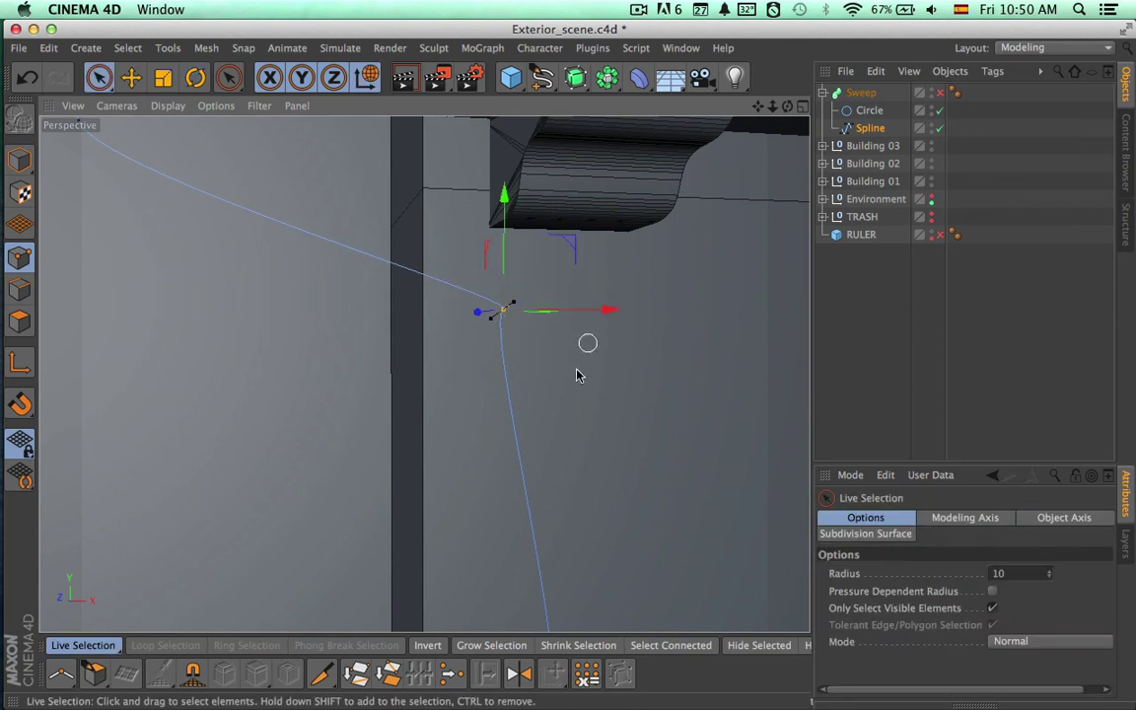
# Replace the middle bend point with a new one cut into the diagonal segment using the Knife tool, and select it
pyautogui.keyDown('alt'); pyautogui.moveTo(494, 439); pyautogui.dragTo(352, 451, button='right'); pyautogui.keyUp('alt')
pyautogui.press('k')
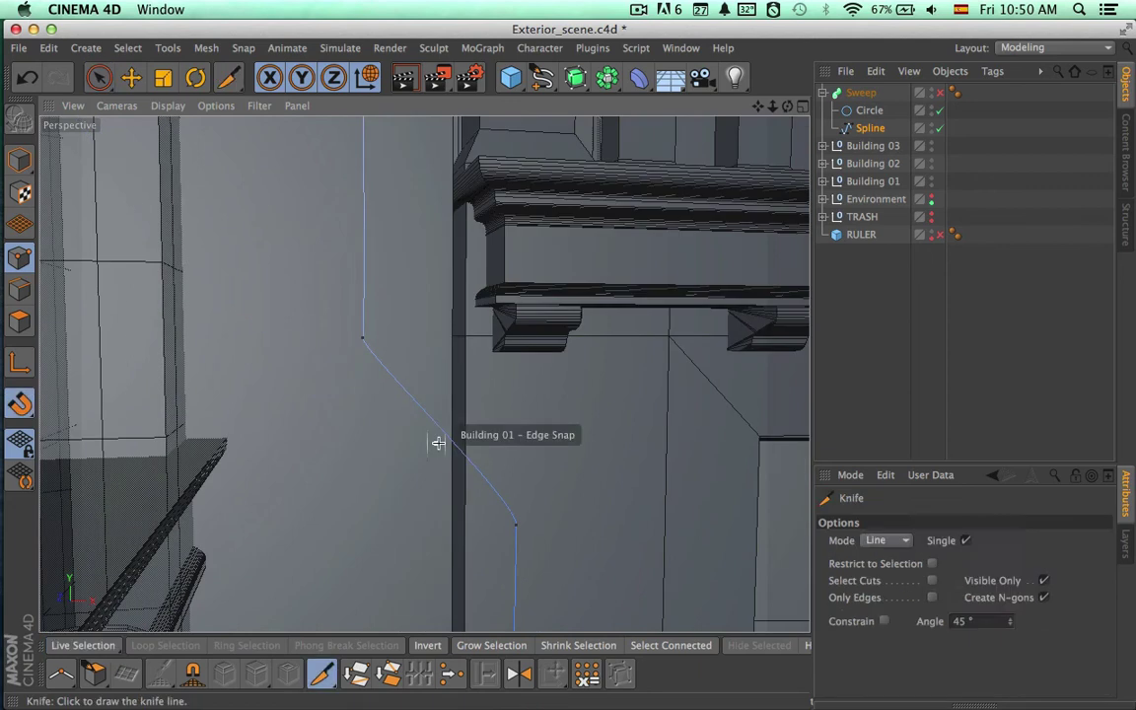
pyautogui.moveTo(417, 481); pyautogui.dragTo(572, 379)
pyautogui.press('9')
pyautogui.click(455, 438)
# Reposition the new point toward the lower corner, lower the upper bend point slightly, and check the shape with the Sweep on
pyautogui.keyDown('alt'); pyautogui.moveTo(572, 379); pyautogui.dragTo(595, 343); pyautogui.keyUp('alt')
pyautogui.keyDown('alt'); pyautogui.moveTo(490, 373); pyautogui.dragTo(461, 420); pyautogui.keyUp('alt')
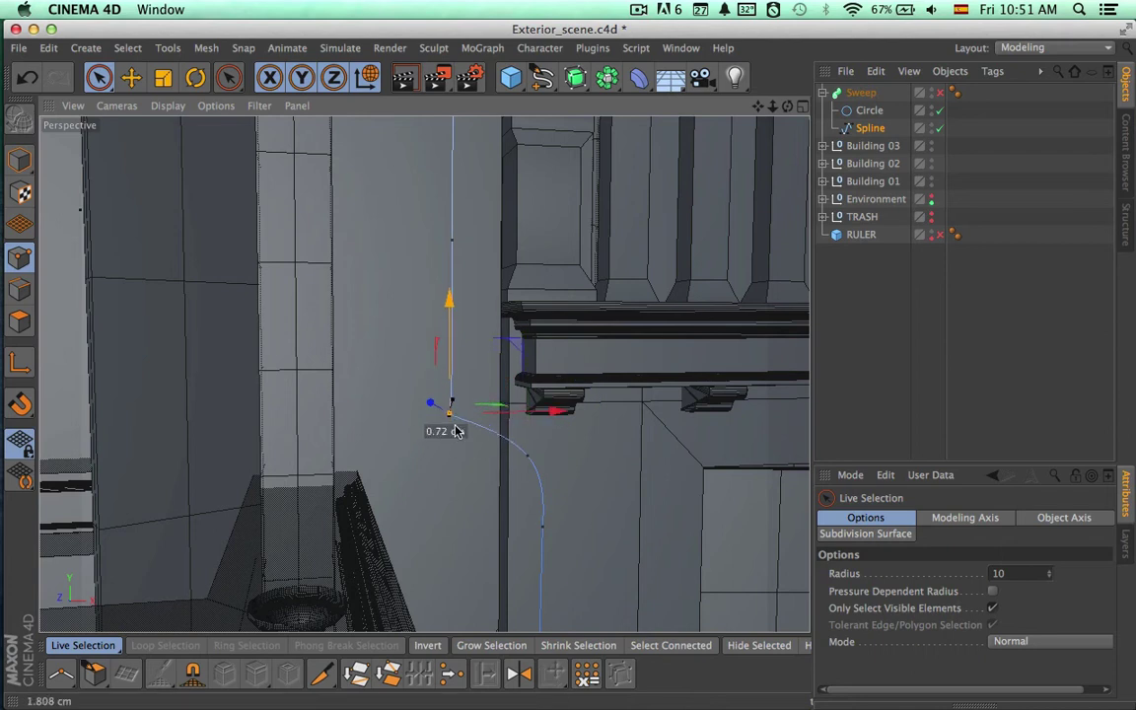
pyautogui.moveTo(455, 431)
pyautogui.mouseDown()
pyautogui.moveTo(452, 401)
pyautogui.moveTo(452, 431)
pyautogui.mouseUp()
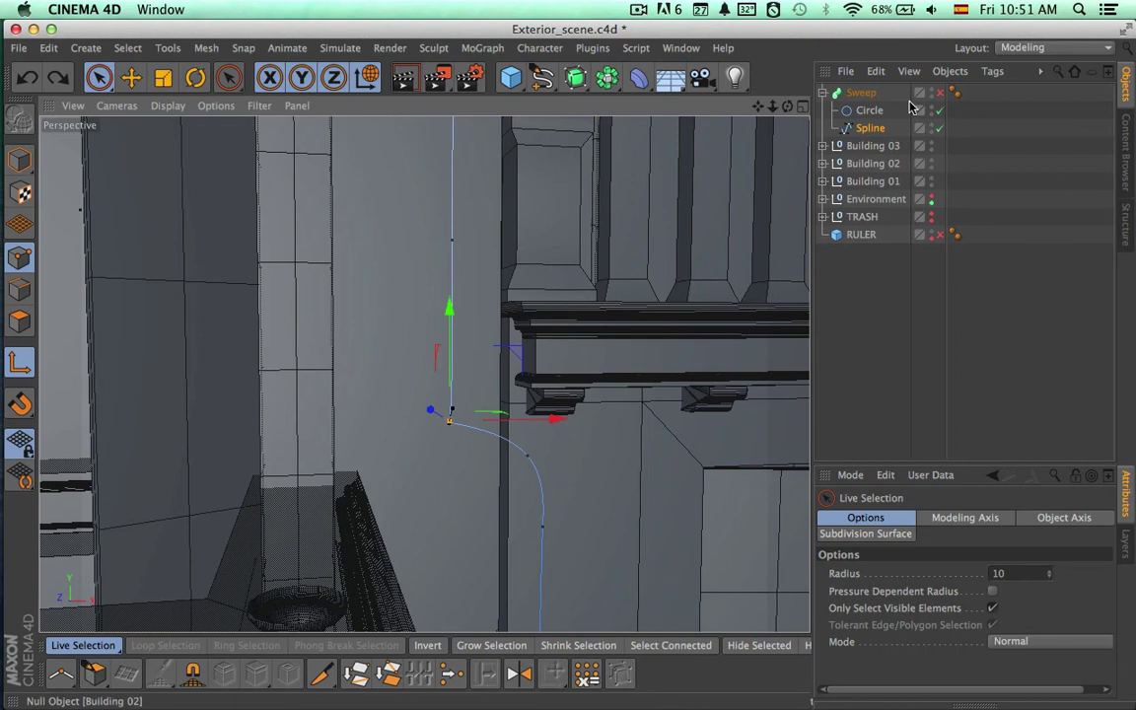
pyautogui.click(939, 92)
pyautogui.keyDown('alt'); pyautogui.moveTo(603, 476); pyautogui.dragTo(535, 462); pyautogui.keyUp('alt')
pyautogui.click(874, 128)
pyautogui.click(939, 92)
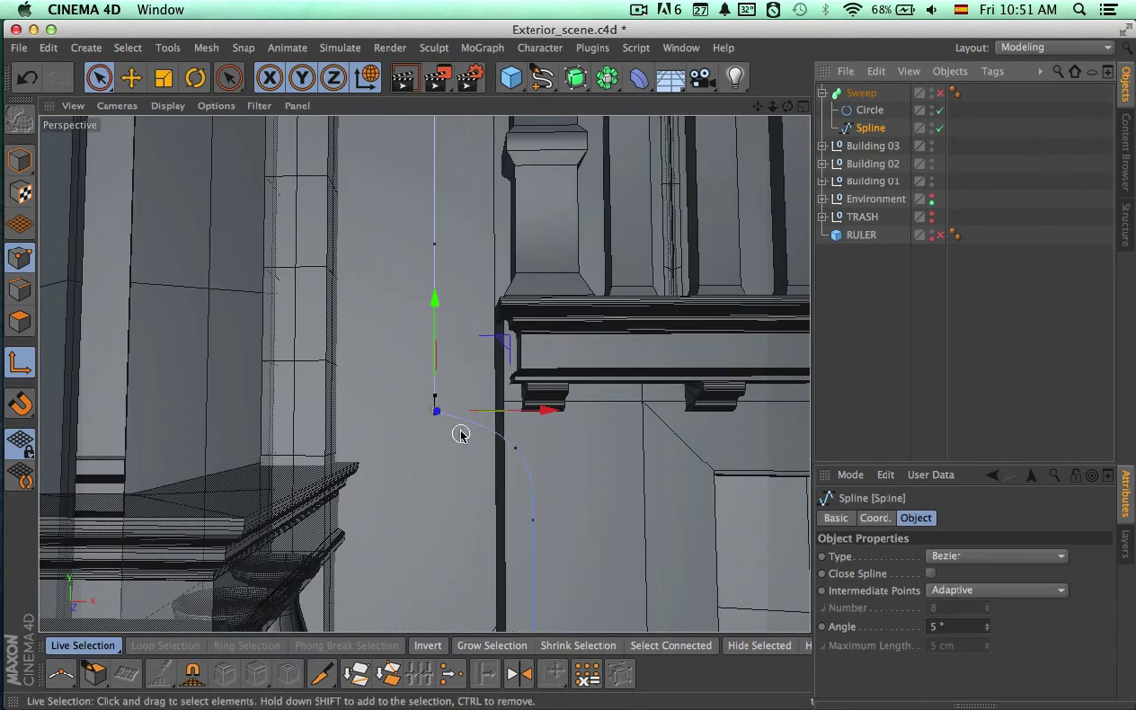
# Delete the upper bend point and move the spline point above it down along Y to take its place
pyautogui.press('Delete')
pyautogui.click(434, 259)
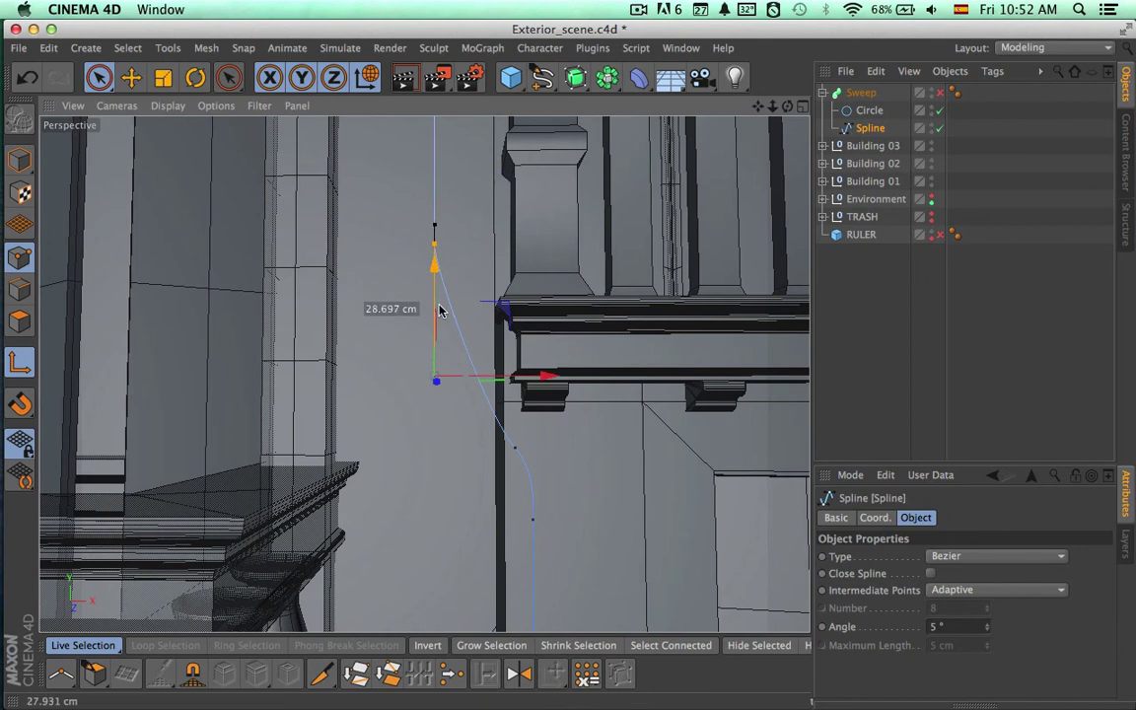
pyautogui.hotkey('ctrl', 'z')
pyautogui.keyDown('alt'); pyautogui.moveTo(578, 308); pyautogui.dragTo(79, 341); pyautogui.keyUp('alt')
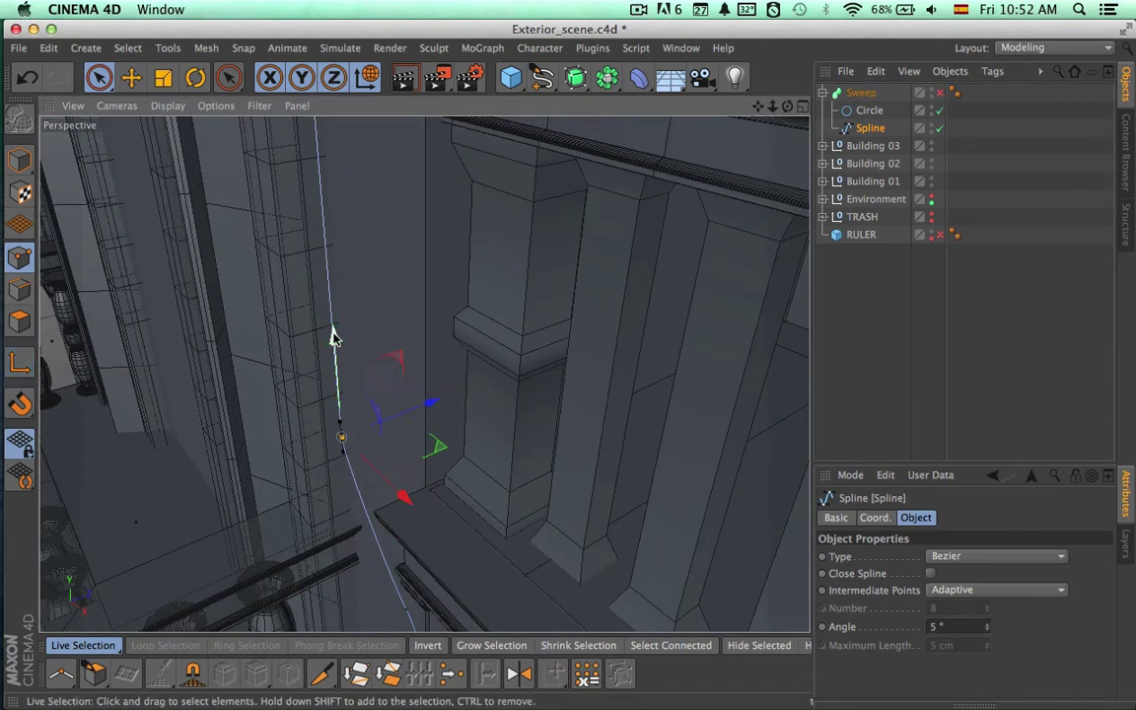
pyautogui.moveTo(336, 426)
pyautogui.keyDown('alt'); pyautogui.mouseDown()
pyautogui.moveTo(545, 316)
pyautogui.moveTo(654, 197)
pyautogui.moveTo(569, 307)
pyautogui.moveTo(459, 292)
pyautogui.mouseUp(); pyautogui.keyUp('alt')
pyautogui.moveTo(371, 201); pyautogui.dragTo(372, 233)
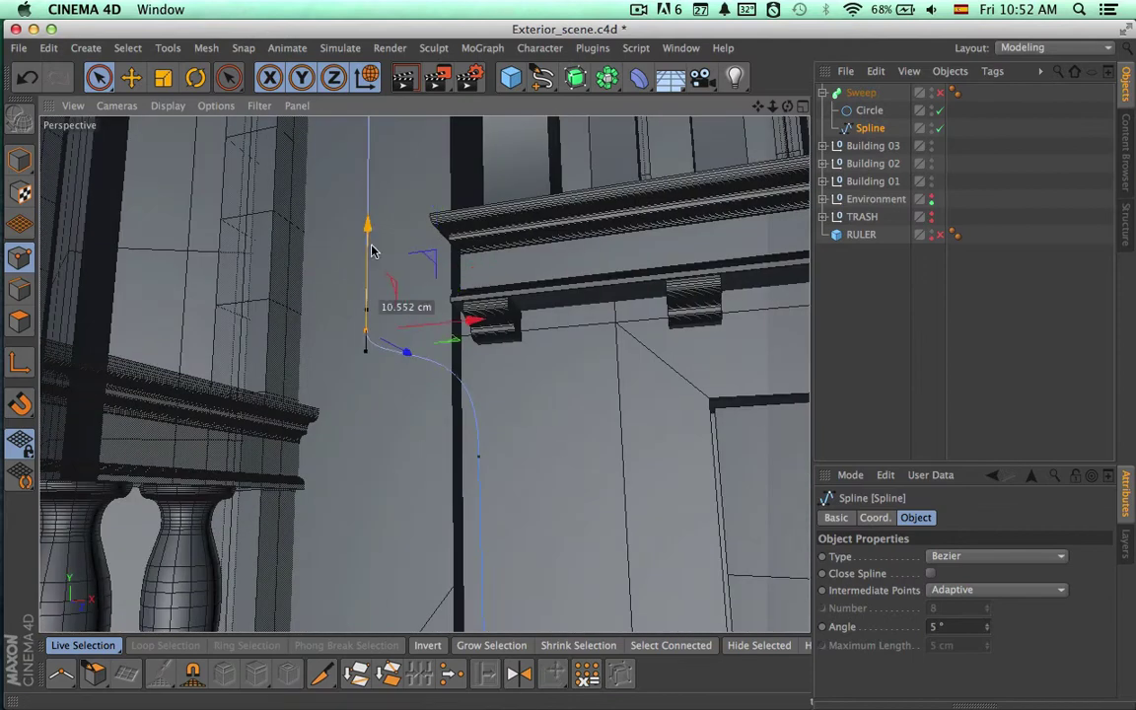
# Lower the middle bend point slightly, turn the Sweep on, and fine-tune the height of the upper bend
pyautogui.keyDown('alt'); pyautogui.moveTo(463, 301); pyautogui.dragTo(558, 403); pyautogui.keyUp('alt')
pyautogui.click(465, 386)
pyautogui.moveTo(534, 319); pyautogui.dragTo(534, 335)
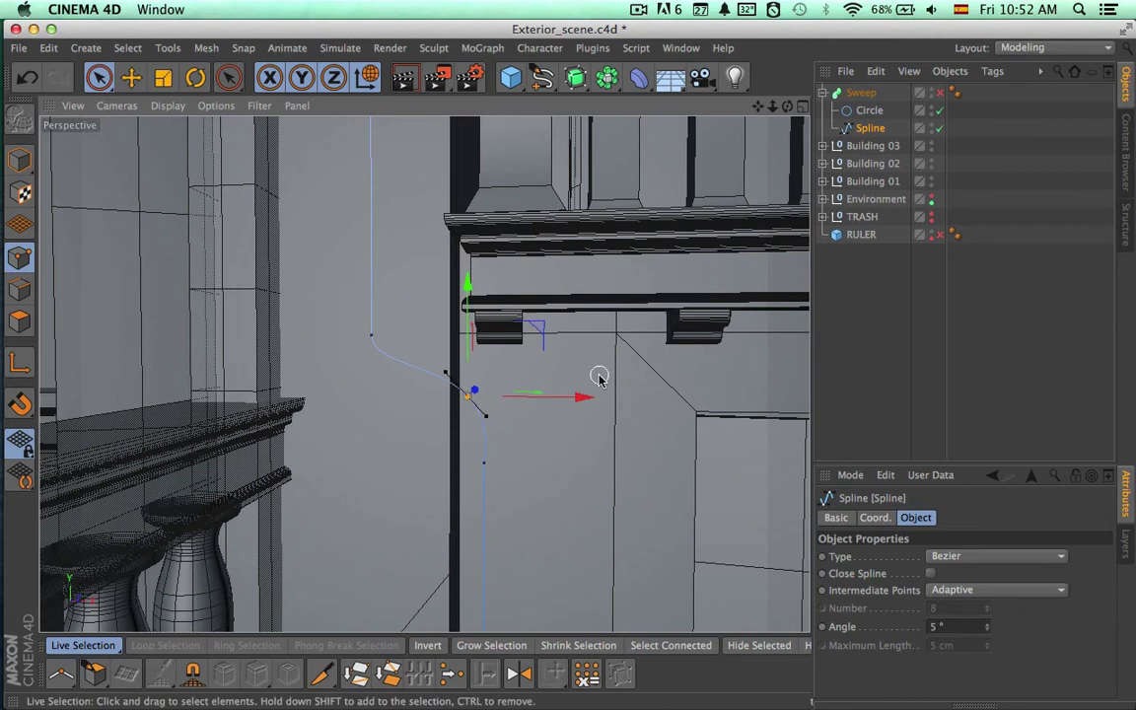
pyautogui.click(940, 94)
pyautogui.click(357, 332)
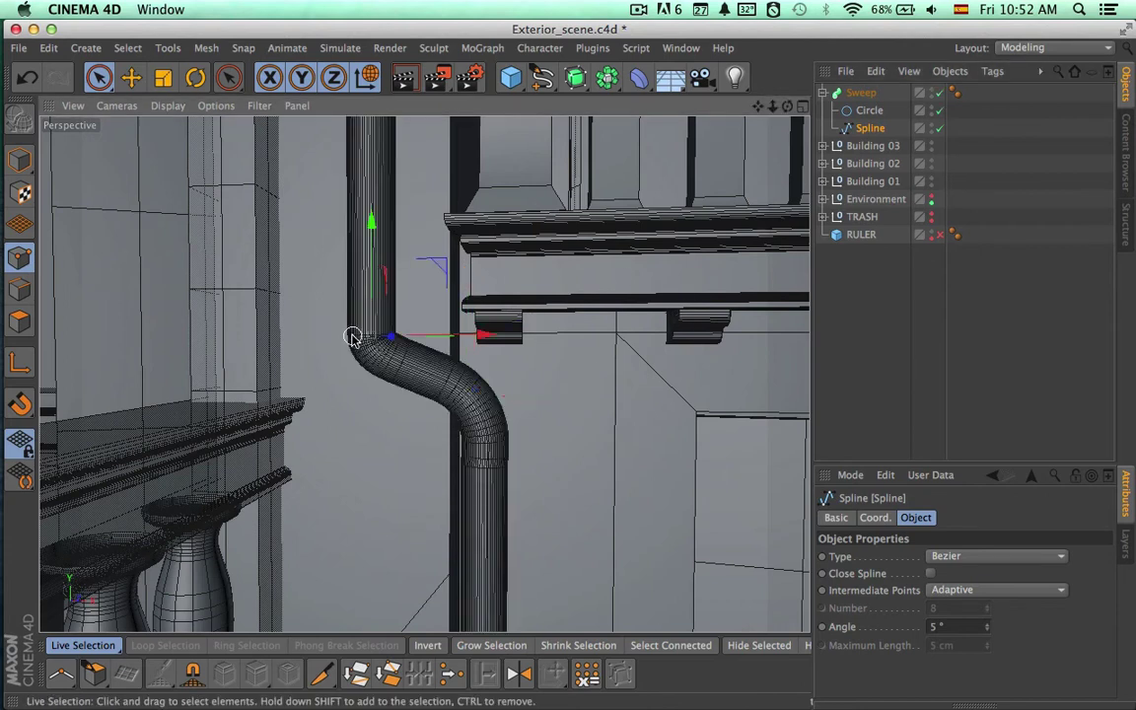
pyautogui.moveTo(368, 254)
pyautogui.mouseDown()
pyautogui.moveTo(365, 266)
pyautogui.moveTo(378, 226)
pyautogui.moveTo(378, 243)
pyautogui.mouseUp()
# Compare the whole drainpipe with the street view reference in Google Earth, and return to the model
pyautogui.keyDown('alt'); pyautogui.moveTo(531, 367); pyautogui.dragTo(334, 375, button='right'); pyautogui.keyUp('alt')
pyautogui.scroll(-5, 333, 375)
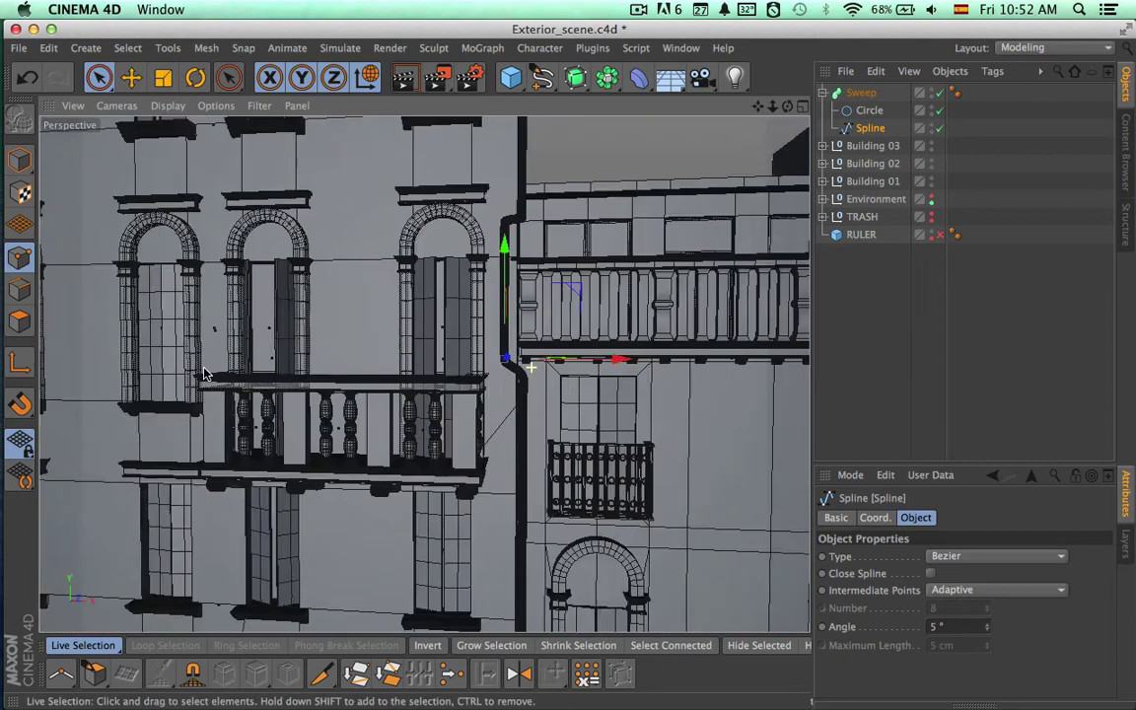
pyautogui.press('super+Tab')
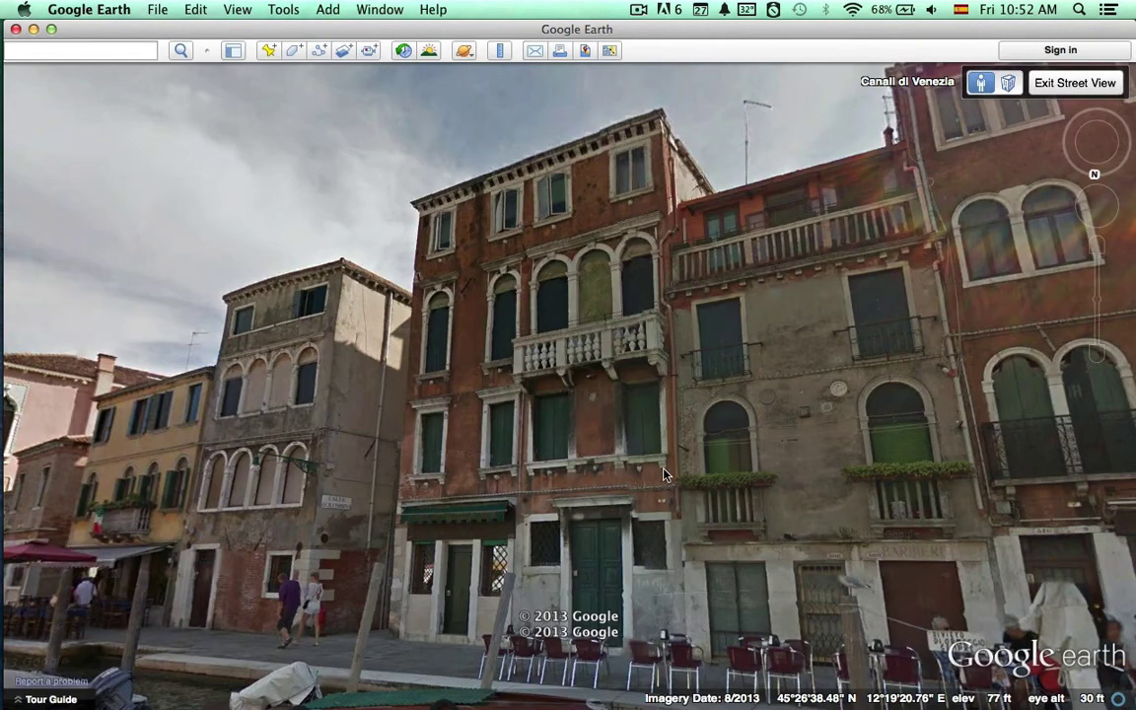
pyautogui.press('super+Tab')
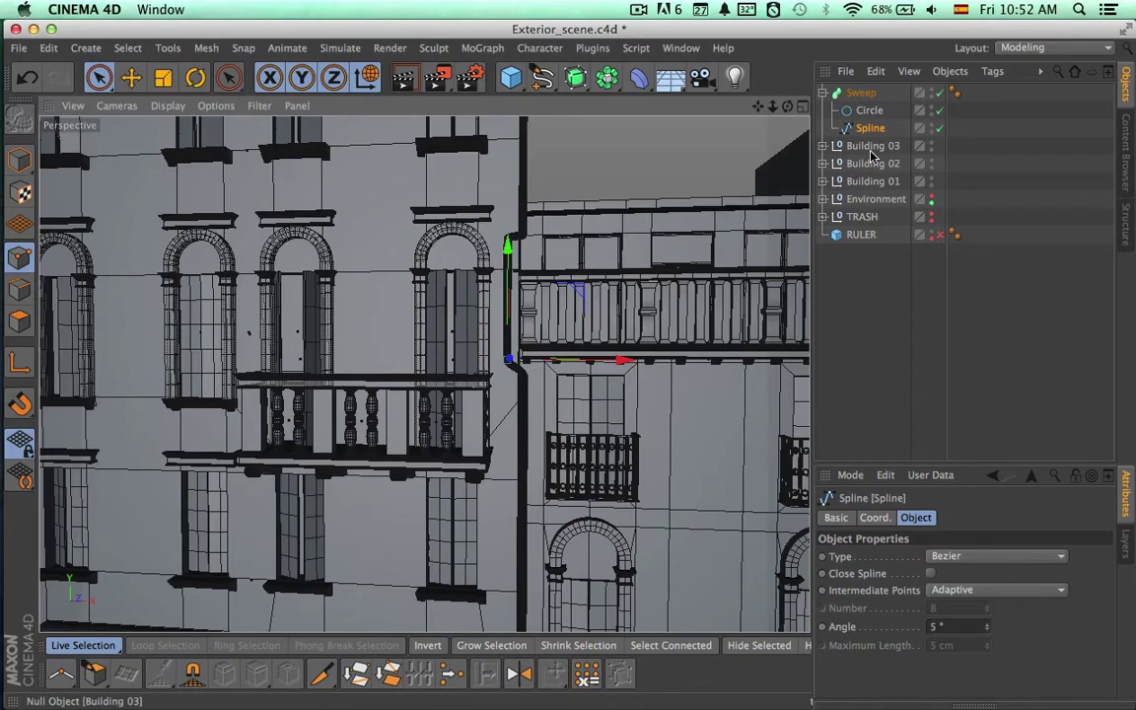
pyautogui.keyDown('alt'); pyautogui.moveTo(647, 378); pyautogui.dragTo(639, 228, button='middle'); pyautogui.keyUp('alt')
# Reselect the spline, turn off the Sweep, and shift the points of its lower run along X beside the building corner
pyautogui.click(871, 112)
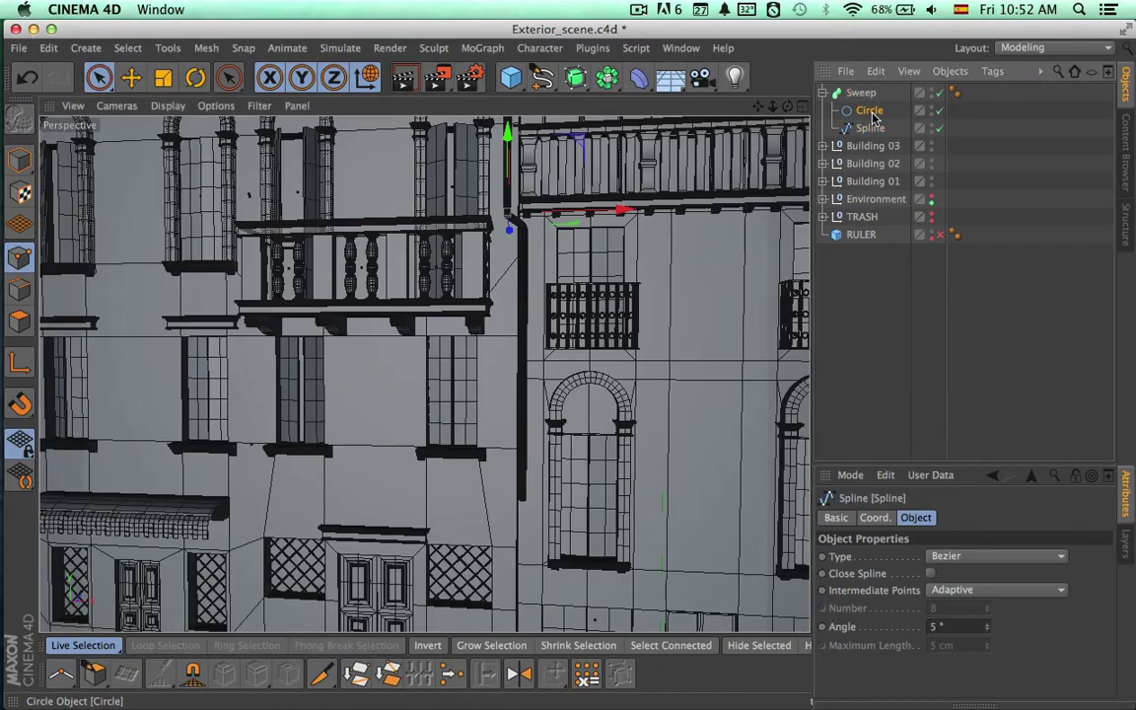
pyautogui.click(868, 132)
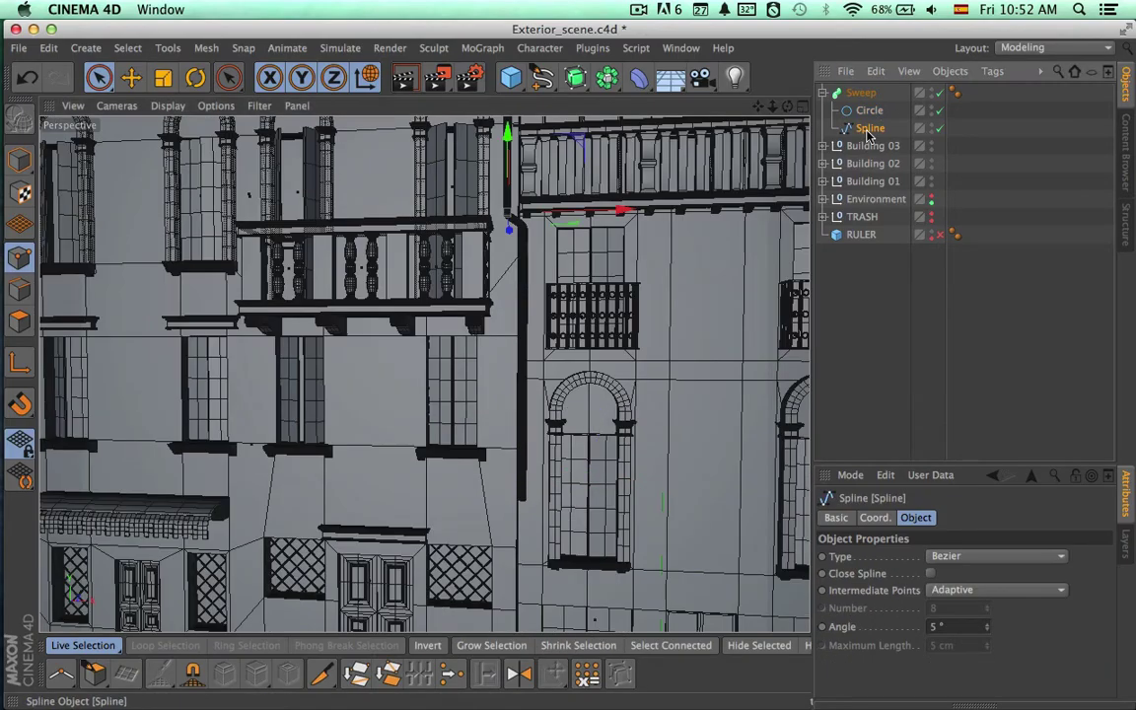
pyautogui.click(526, 512)
pyautogui.scroll(3, 616, 290)
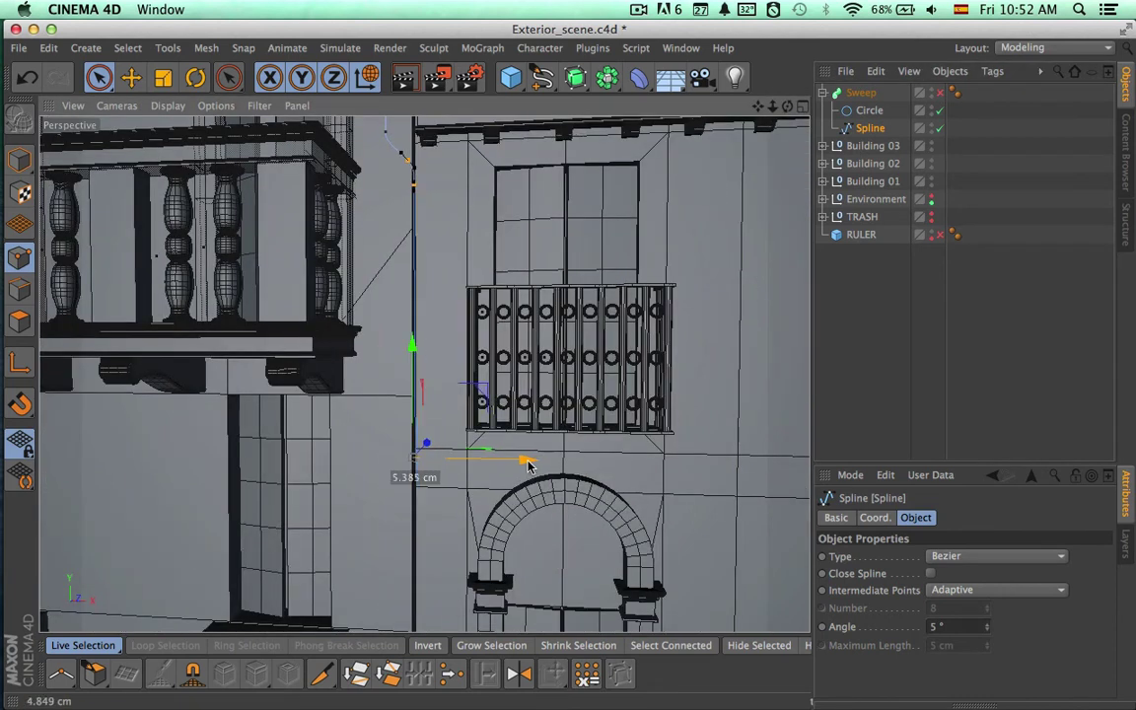
# Turn the Sweep on, inspect the pipe's bottom end from below, and adjust its position against the facade
pyautogui.moveTo(580, 512)
pyautogui.keyDown('alt'); pyautogui.mouseDown()
pyautogui.moveTo(647, 471)
pyautogui.moveTo(694, 350)
pyautogui.moveTo(604, 444)
pyautogui.moveTo(587, 510)
pyautogui.mouseUp(); pyautogui.keyUp('alt')
pyautogui.keyDown('alt'); pyautogui.moveTo(751, 315); pyautogui.dragTo(663, 178); pyautogui.keyUp('alt')
pyautogui.keyDown('alt'); pyautogui.moveTo(646, 385); pyautogui.dragTo(651, 276, button='middle'); pyautogui.keyUp('alt')
pyautogui.keyDown('alt'); pyautogui.moveTo(622, 341); pyautogui.dragTo(500, 464); pyautogui.keyUp('alt')
pyautogui.keyDown('alt'); pyautogui.moveTo(430, 515); pyautogui.dragTo(444, 469, button='middle'); pyautogui.keyUp('alt')
pyautogui.keyDown('alt'); pyautogui.moveTo(444, 469); pyautogui.dragTo(640, 451, button='right'); pyautogui.keyUp('alt')
pyautogui.keyDown('alt'); pyautogui.moveTo(639, 451); pyautogui.dragTo(410, 388); pyautogui.keyUp('alt')
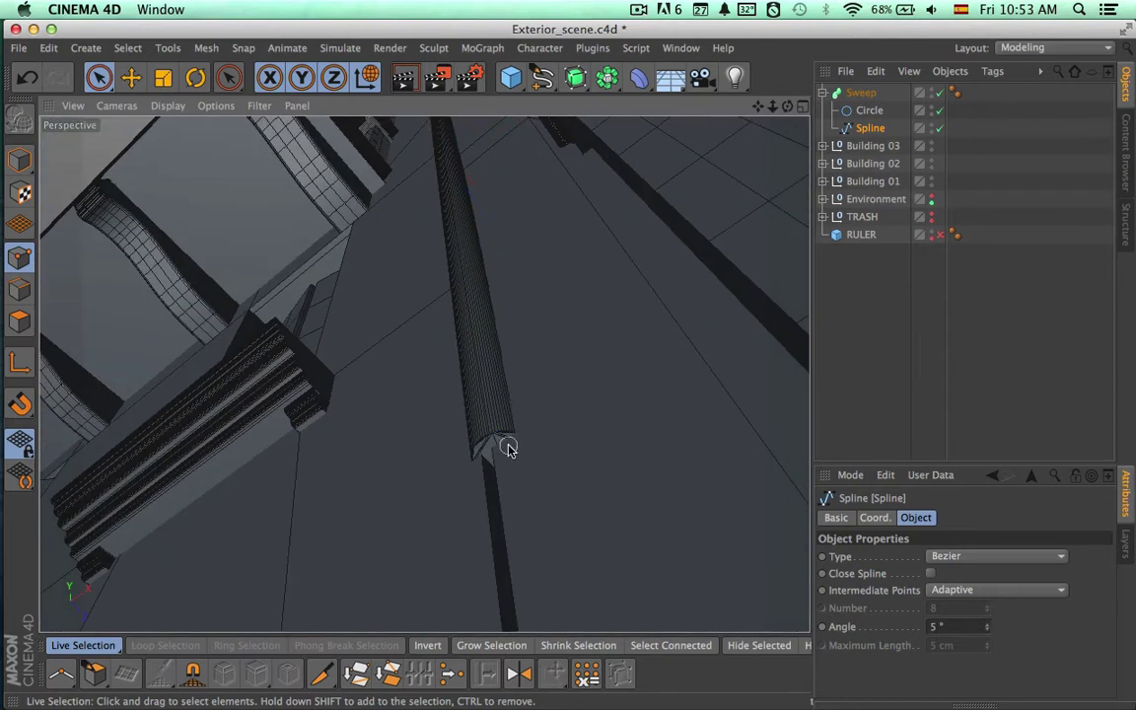
pyautogui.moveTo(560, 521); pyautogui.dragTo(538, 494)
pyautogui.keyDown('alt'); pyautogui.moveTo(564, 373); pyautogui.dragTo(602, 468); pyautogui.keyUp('alt')
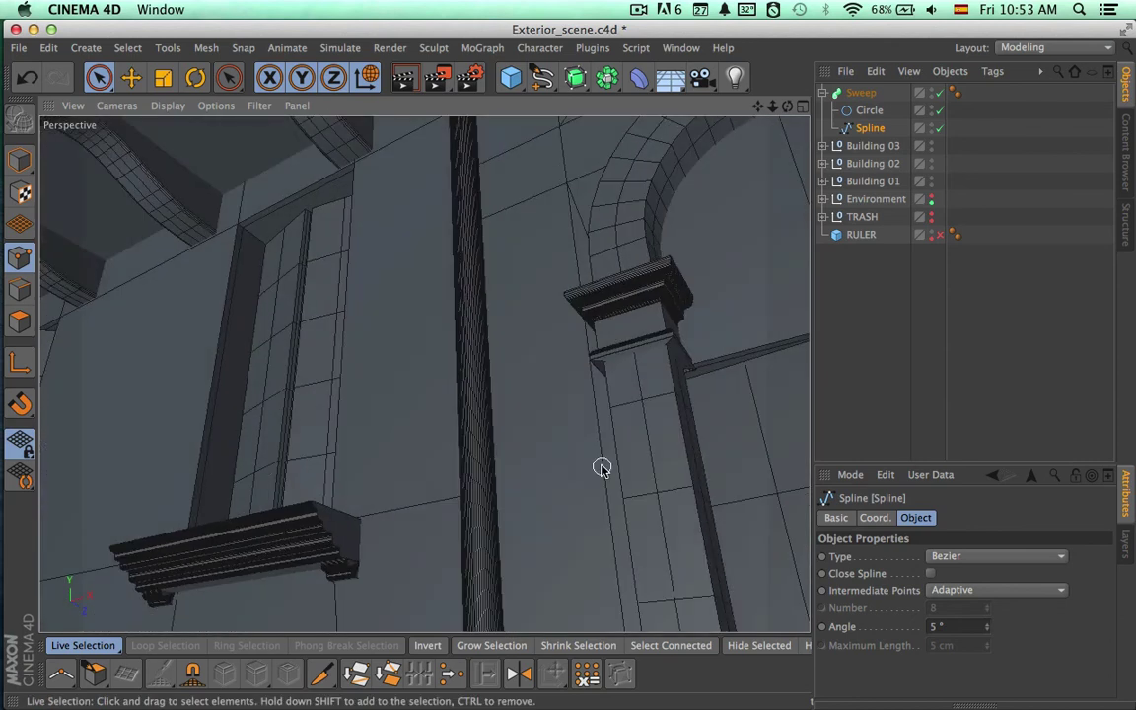
# Turn off the Sweep to select the lower run's points, turn it back on, and nudge them along Z toward the wall
pyautogui.click(940, 92)
pyautogui.keyDown('alt'); pyautogui.moveTo(606, 259); pyautogui.dragTo(506, 512); pyautogui.keyUp('alt')
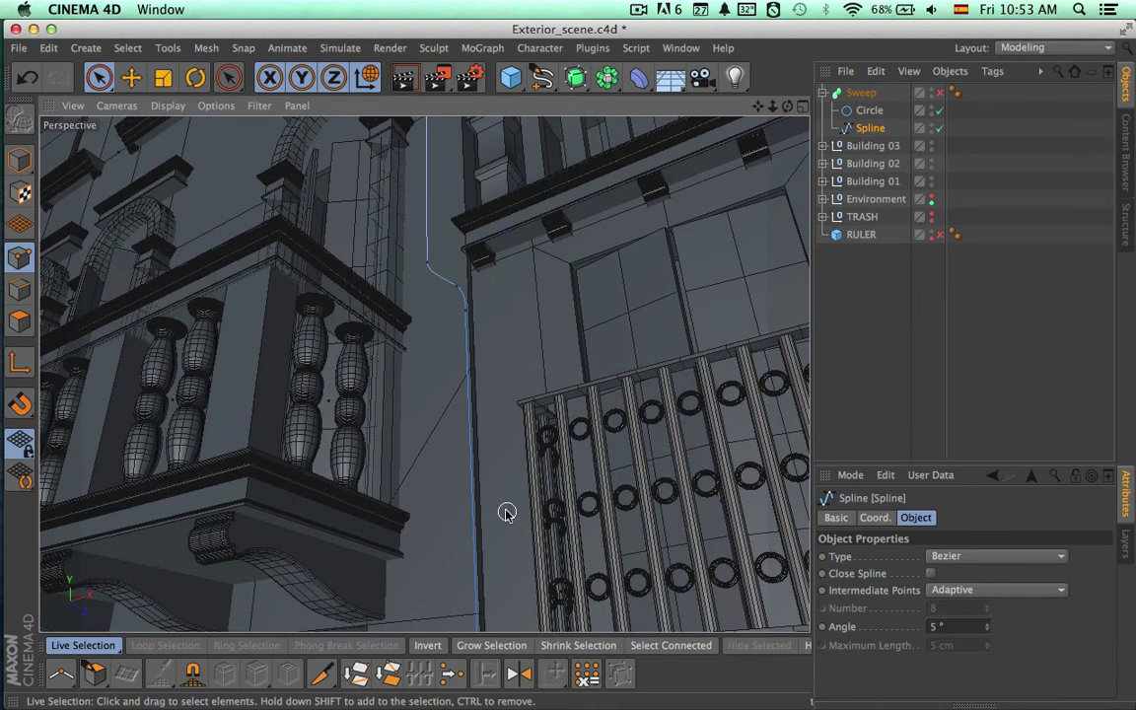
pyautogui.keyDown('alt'); pyautogui.moveTo(543, 368); pyautogui.dragTo(608, 175); pyautogui.keyUp('alt')
pyautogui.keyDown('alt'); pyautogui.moveTo(608, 175); pyautogui.dragTo(605, 463, button='middle'); pyautogui.keyUp('alt')
pyautogui.keyDown('alt'); pyautogui.moveTo(589, 325); pyautogui.dragTo(804, 302, button='right'); pyautogui.keyUp('alt')
pyautogui.click(936, 93)
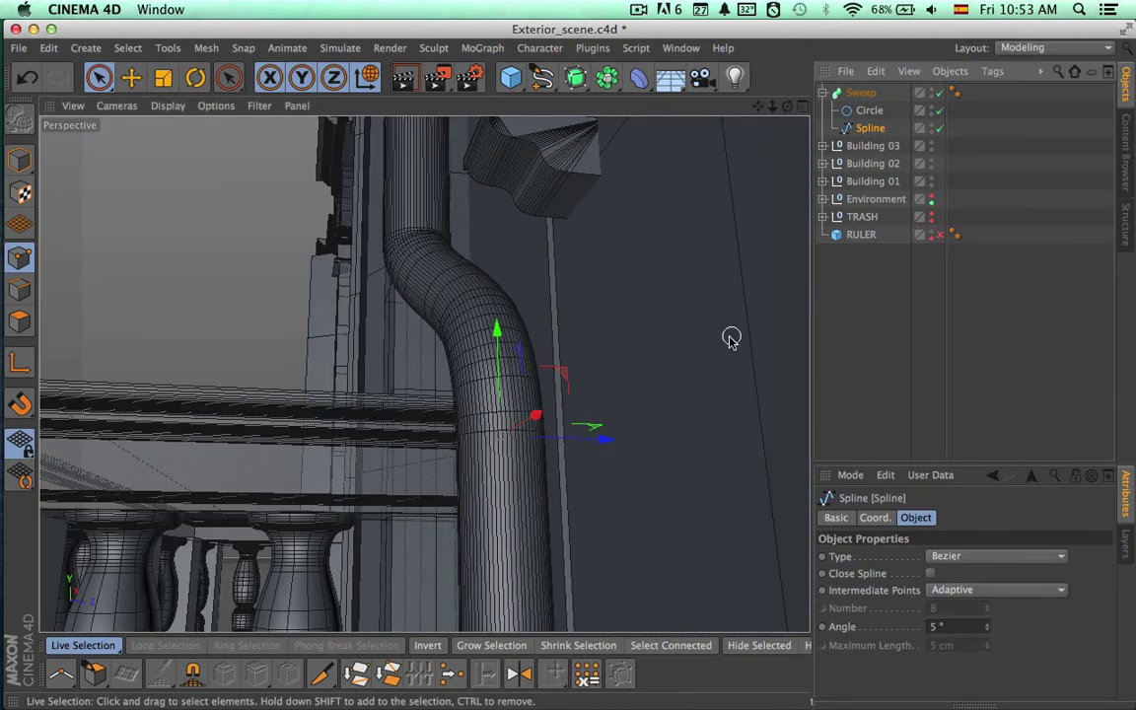
pyautogui.scroll(3, 731, 338)
pyautogui.moveTo(690, 400)
pyautogui.mouseDown()
pyautogui.moveTo(707, 415)
pyautogui.moveTo(695, 416)
pyautogui.moveTo(698, 400)
pyautogui.mouseUp()
pyautogui.keyDown('alt'); pyautogui.moveTo(687, 292); pyautogui.dragTo(520, 374); pyautogui.keyUp('alt')
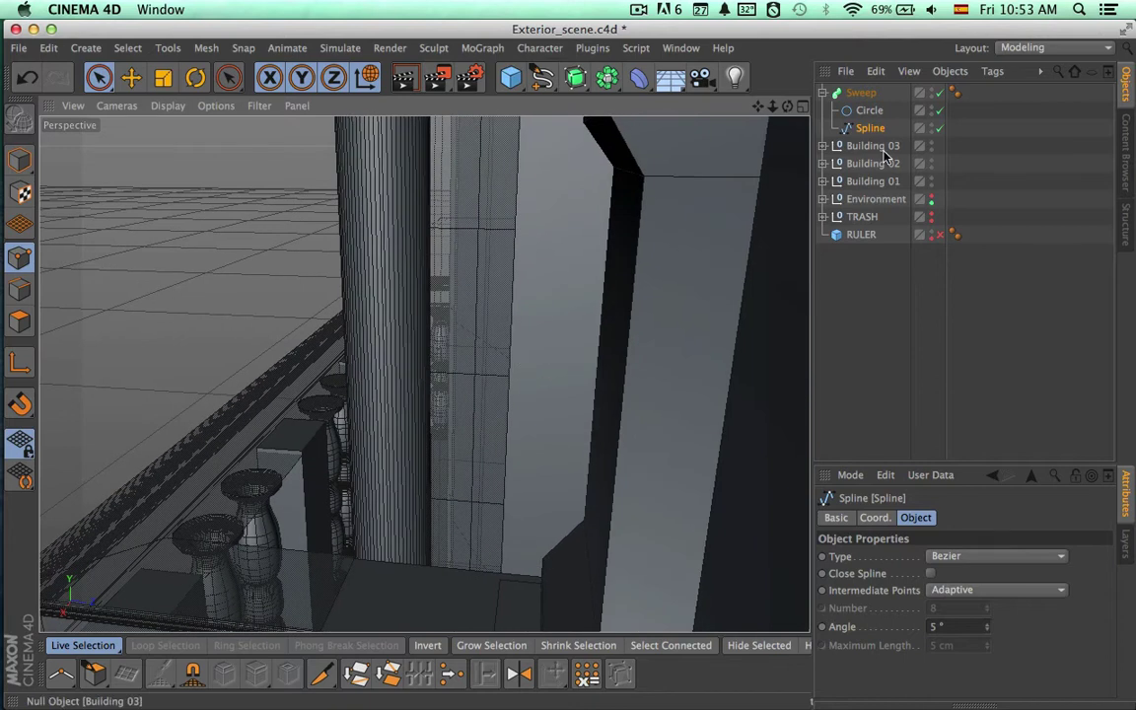
pyautogui.click(824, 163)
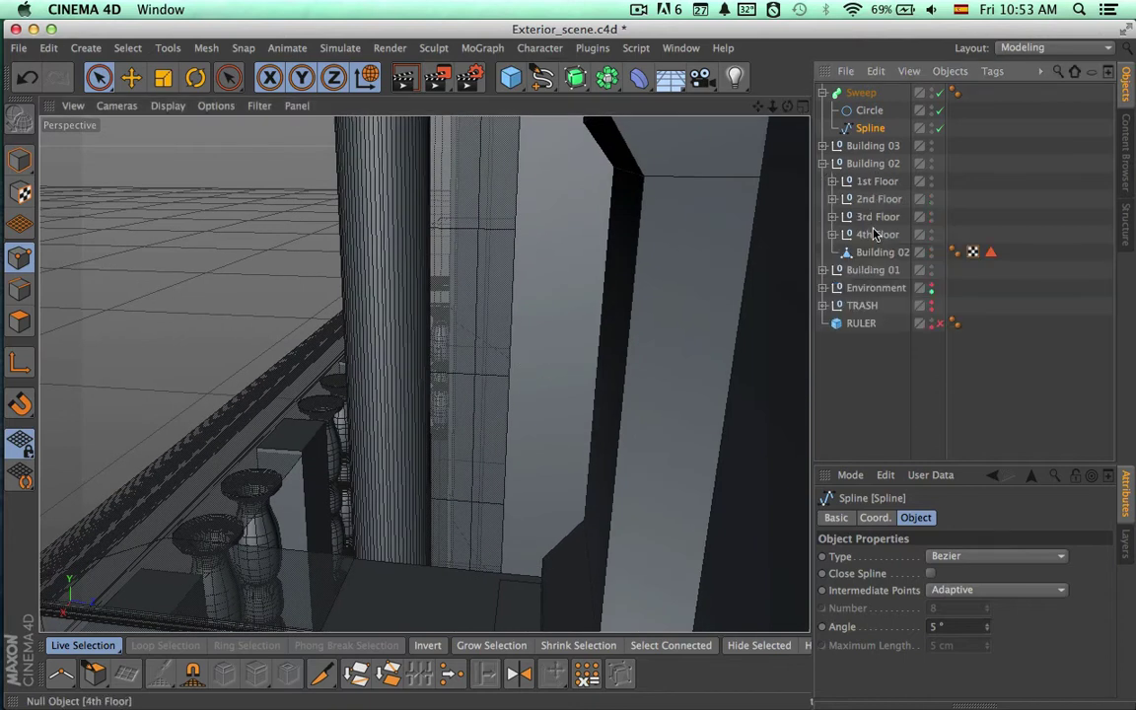
pyautogui.click(874, 252)
pyautogui.click(824, 164)
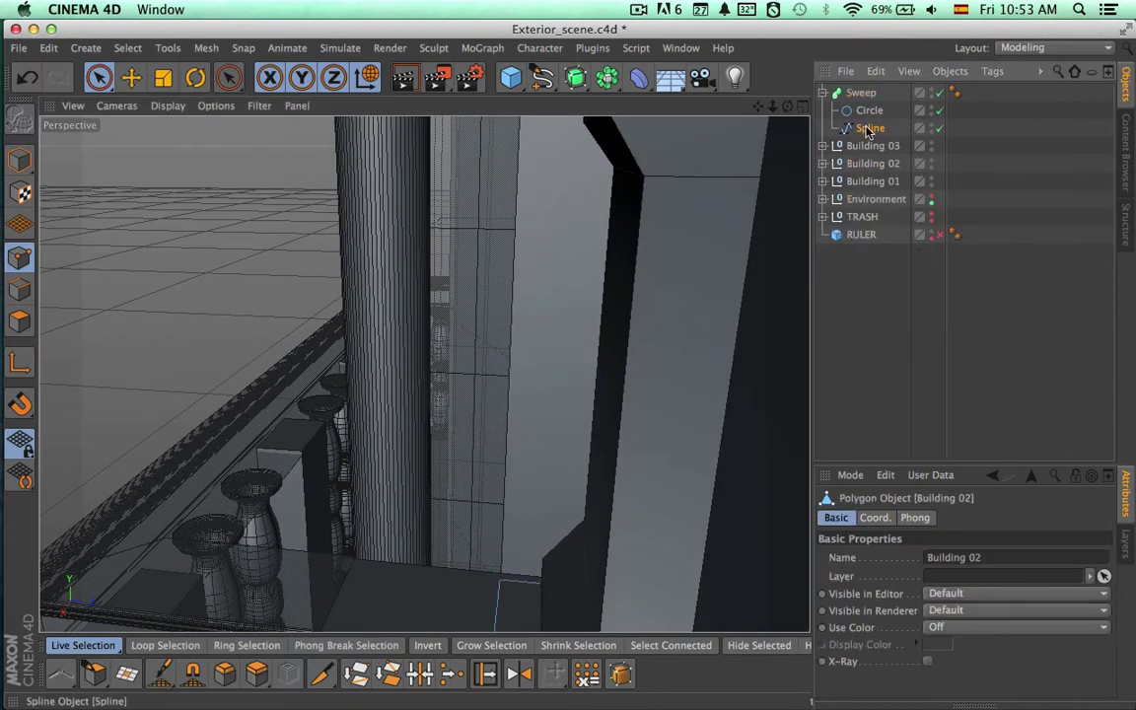
pyautogui.click(870, 129)
# Examine the bends above the terrace and select the two spline points of the vertical run to adjust along Z
pyautogui.keyDown('alt'); pyautogui.moveTo(647, 337); pyautogui.dragTo(789, 332); pyautogui.keyUp('alt')
pyautogui.keyDown('alt'); pyautogui.moveTo(708, 328); pyautogui.dragTo(538, 343, button='right'); pyautogui.keyUp('alt')
pyautogui.keyDown('alt'); pyautogui.moveTo(537, 344); pyautogui.dragTo(654, 447); pyautogui.keyUp('alt')
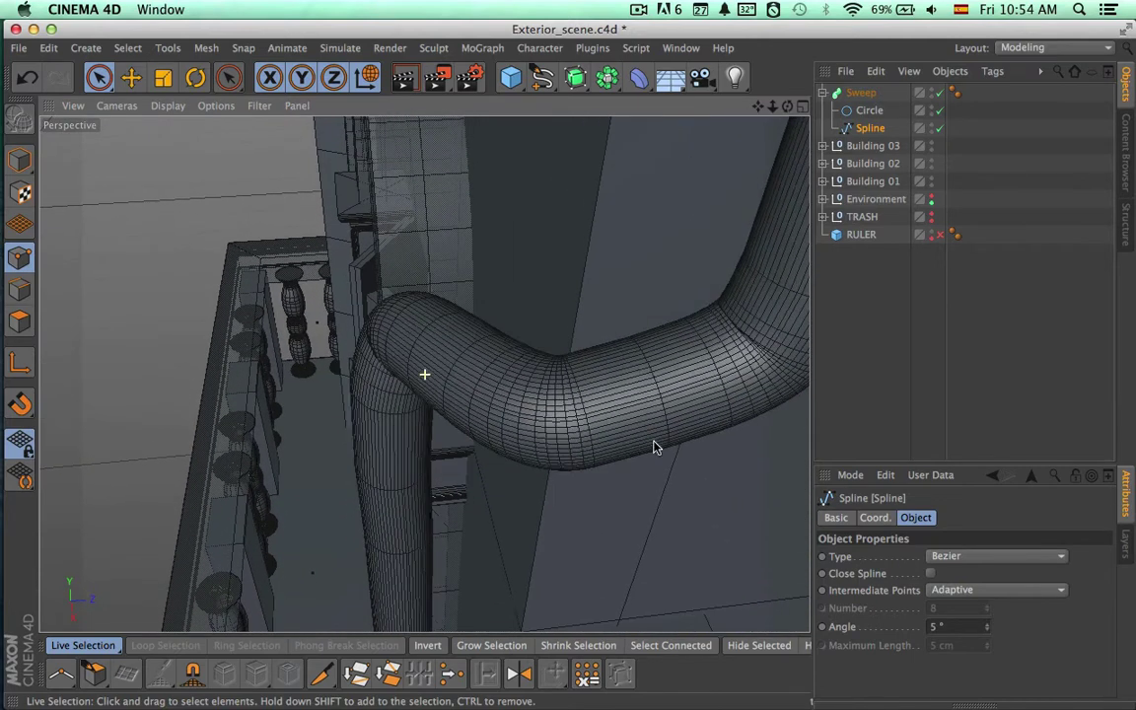
pyautogui.click(939, 92)
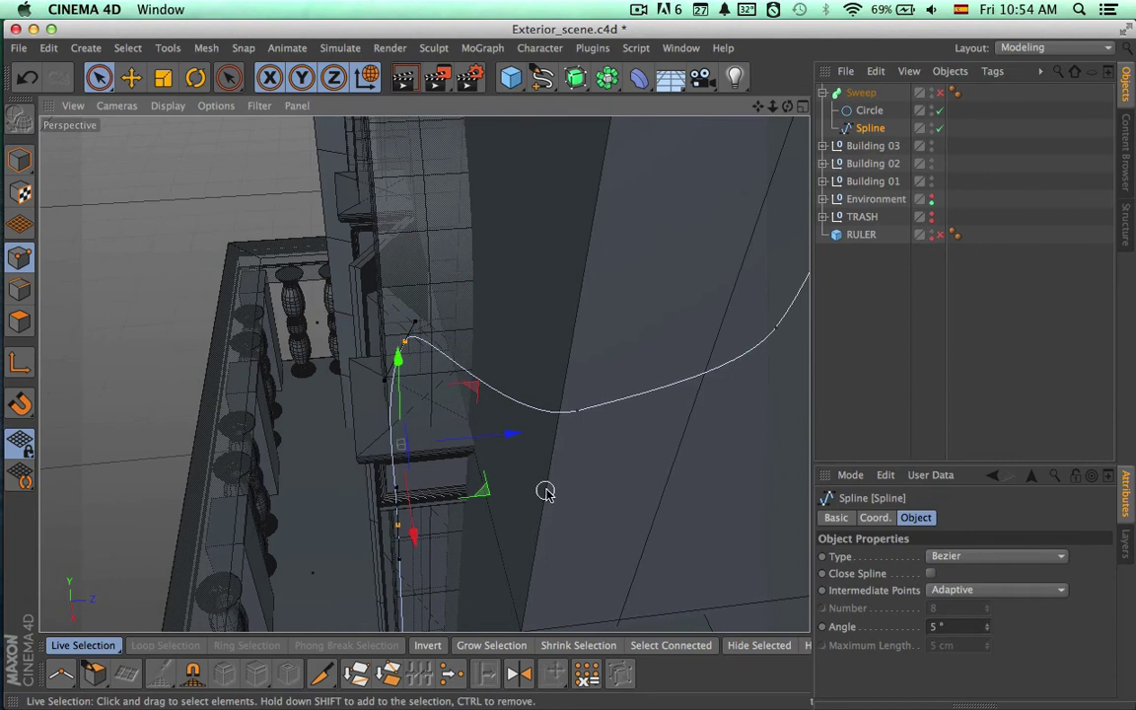
pyautogui.click(939, 91)
pyautogui.moveTo(591, 464); pyautogui.dragTo(591, 266)
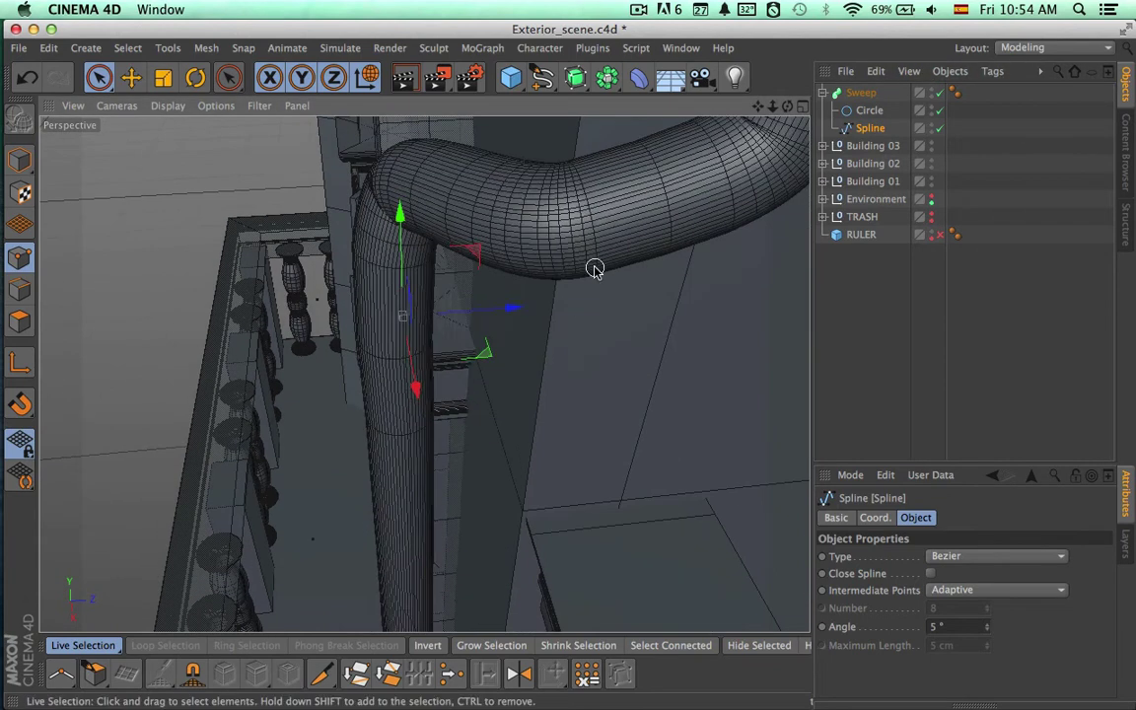
pyautogui.moveTo(510, 312); pyautogui.dragTo(589, 343)
# Nudge the vertical run's middle and upper points separately along Z toward the wall, and check the pipe's fit from the side
pyautogui.click(480, 376)
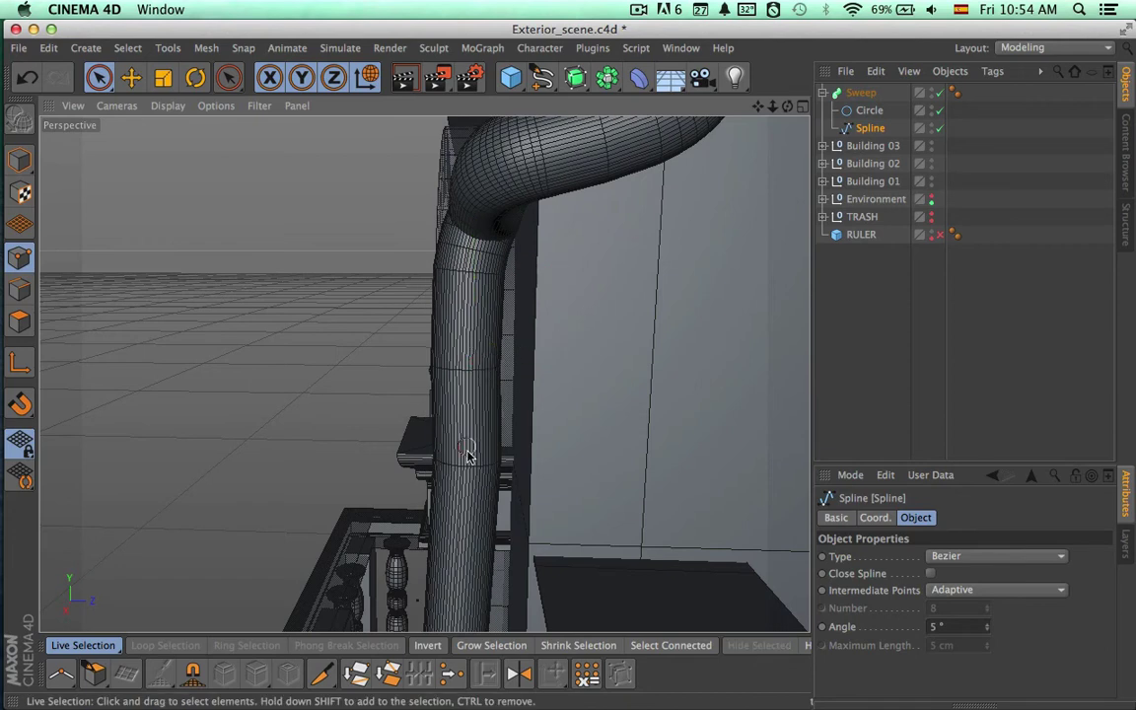
pyautogui.moveTo(578, 459); pyautogui.dragTo(590, 461)
pyautogui.moveTo(550, 227); pyautogui.dragTo(554, 227)
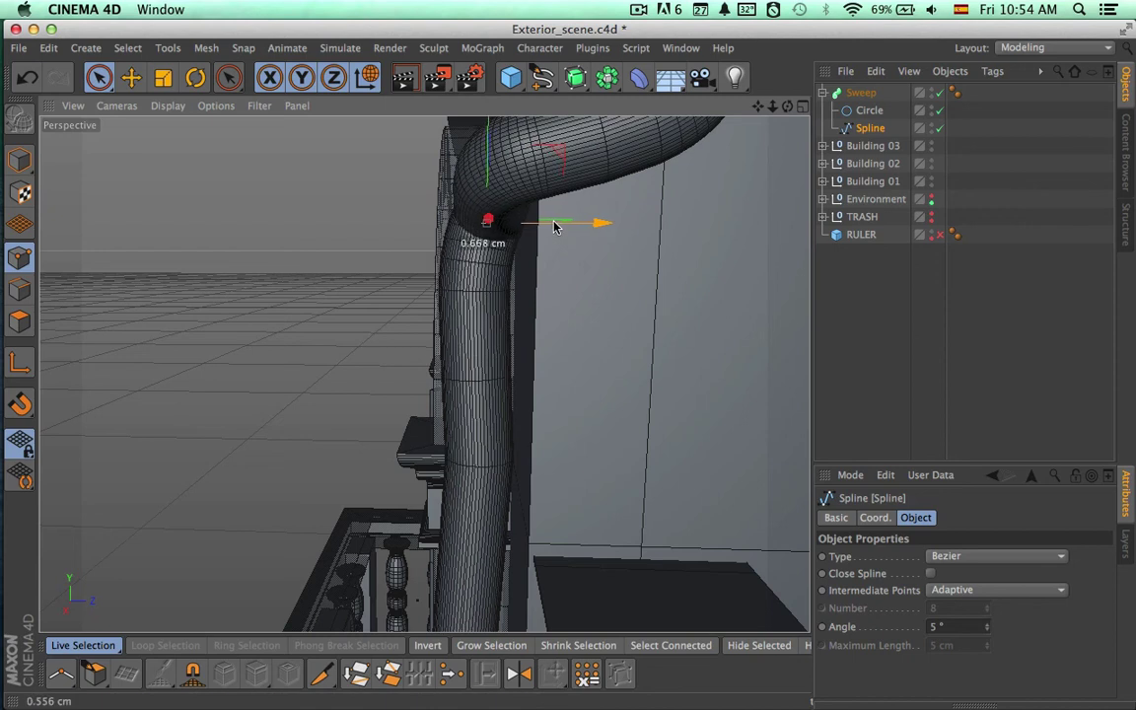
pyautogui.click(939, 92)
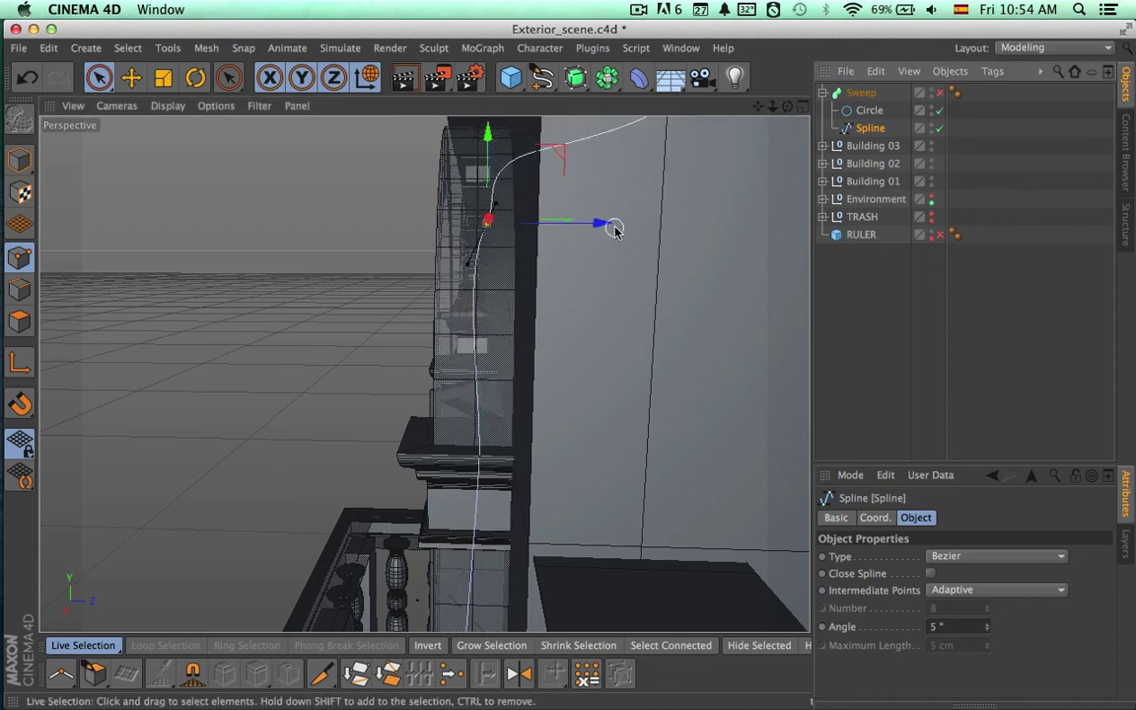
pyautogui.click(940, 92)
pyautogui.keyDown('alt'); pyautogui.moveTo(591, 324); pyautogui.dragTo(547, 385); pyautogui.keyUp('alt')
pyautogui.keyDown('alt'); pyautogui.moveTo(547, 386); pyautogui.dragTo(546, 212, button='middle'); pyautogui.keyUp('alt')
pyautogui.keyDown('alt'); pyautogui.moveTo(550, 473); pyautogui.dragTo(609, 449); pyautogui.keyUp('alt')
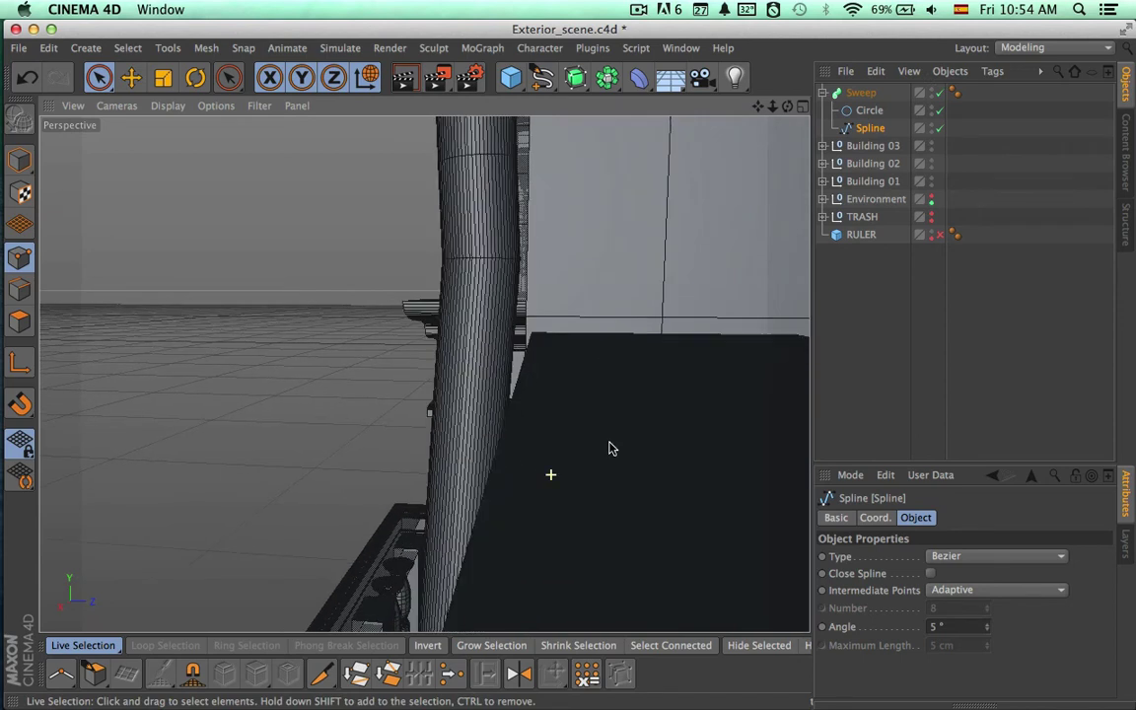
# Turn off the Sweep and cut an extra point into the spline just below its top end with the Knife
pyautogui.keyDown('alt'); pyautogui.moveTo(506, 481); pyautogui.dragTo(470, 413); pyautogui.keyUp('alt')
pyautogui.click(383, 416)
pyautogui.keyDown('alt'); pyautogui.moveTo(469, 413); pyautogui.dragTo(661, 251); pyautogui.keyUp('alt')
pyautogui.keyDown('alt'); pyautogui.moveTo(577, 272); pyautogui.dragTo(862, 155, button='right'); pyautogui.keyUp('alt')
pyautogui.keyDown('alt'); pyautogui.moveTo(671, 286); pyautogui.dragTo(810, 318, button='middle'); pyautogui.keyUp('alt')
pyautogui.keyDown('alt'); pyautogui.moveTo(672, 269); pyautogui.dragTo(820, 176); pyautogui.keyUp('alt')
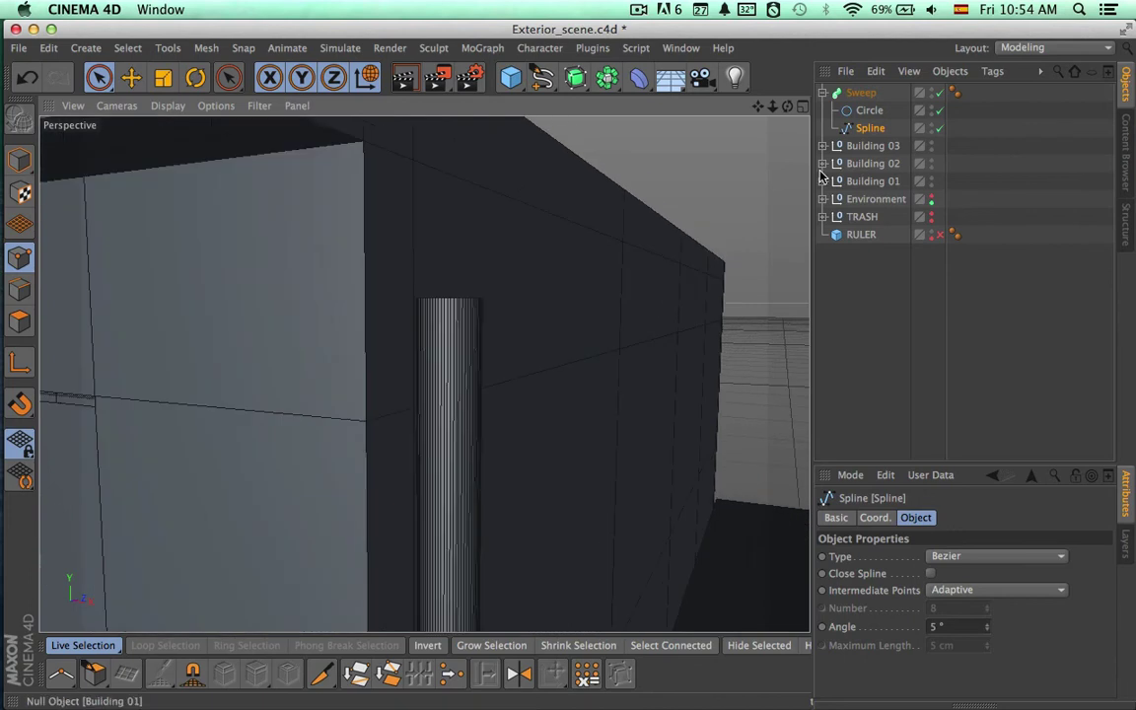
pyautogui.click(934, 93)
pyautogui.press('k')
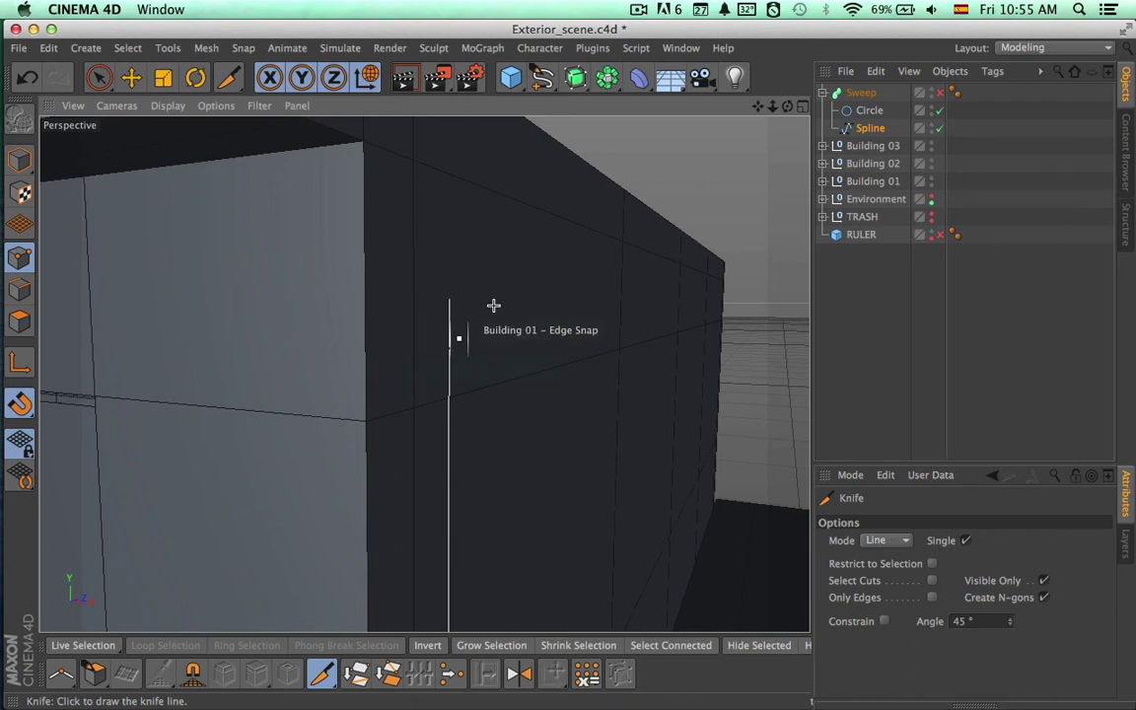
pyautogui.press('space')
# Remove the spline's original top point and move the new top point up along Y
pyautogui.keyDown('alt'); pyautogui.moveTo(593, 322); pyautogui.dragTo(618, 417); pyautogui.keyUp('alt')
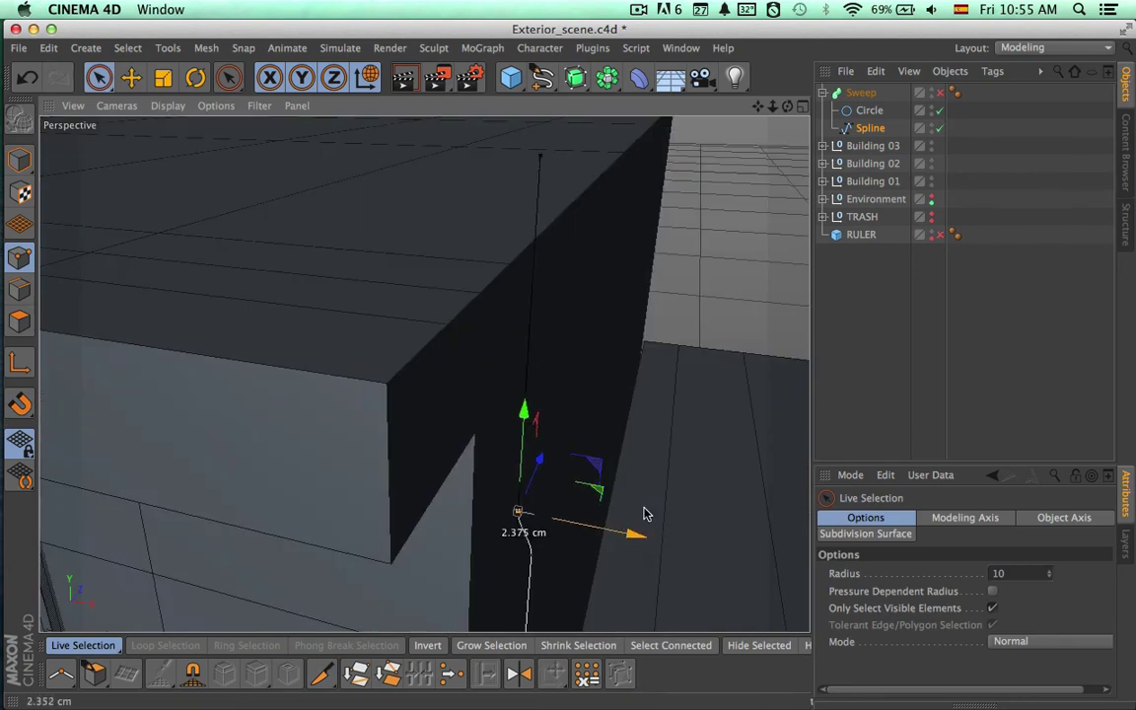
pyautogui.moveTo(668, 513); pyautogui.dragTo(669, 509)
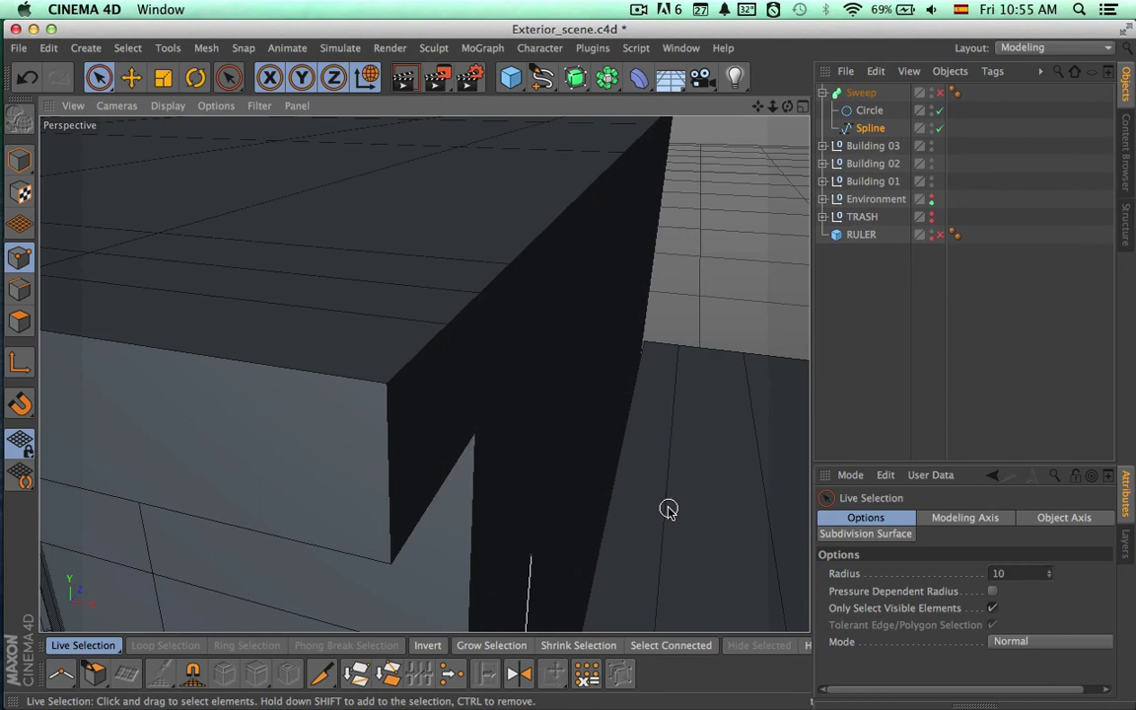
pyautogui.moveTo(538, 488); pyautogui.dragTo(538, 458)
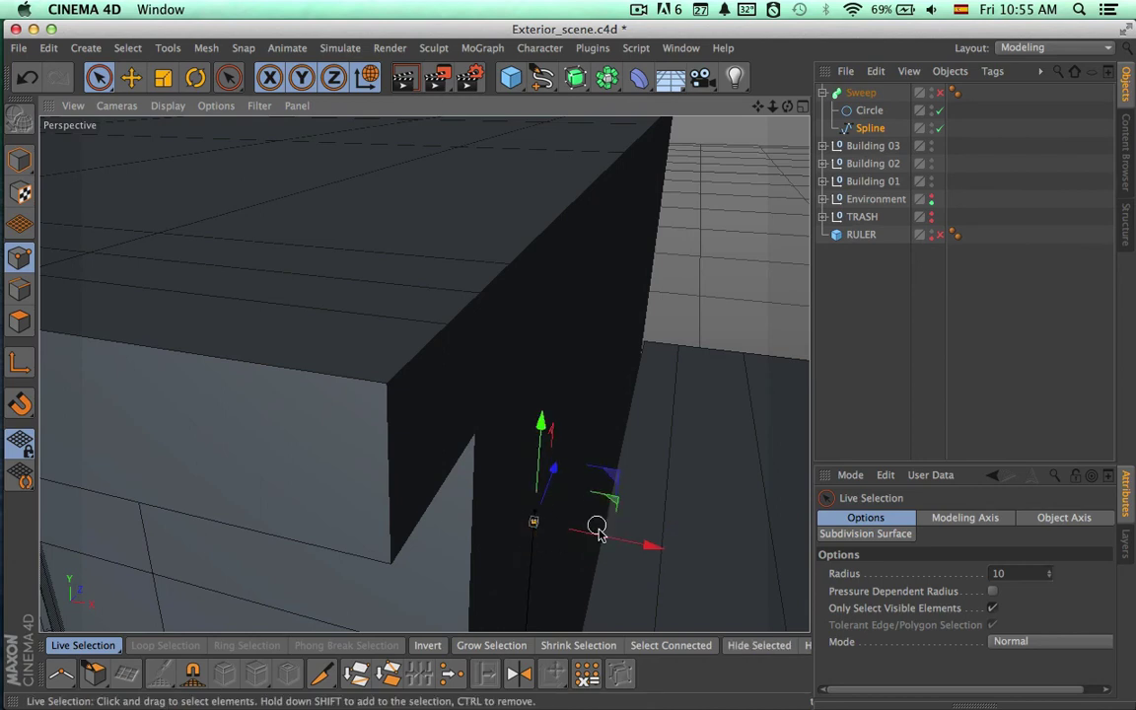
pyautogui.keyDown('alt'); pyautogui.moveTo(604, 539); pyautogui.dragTo(593, 506); pyautogui.keyUp('alt')
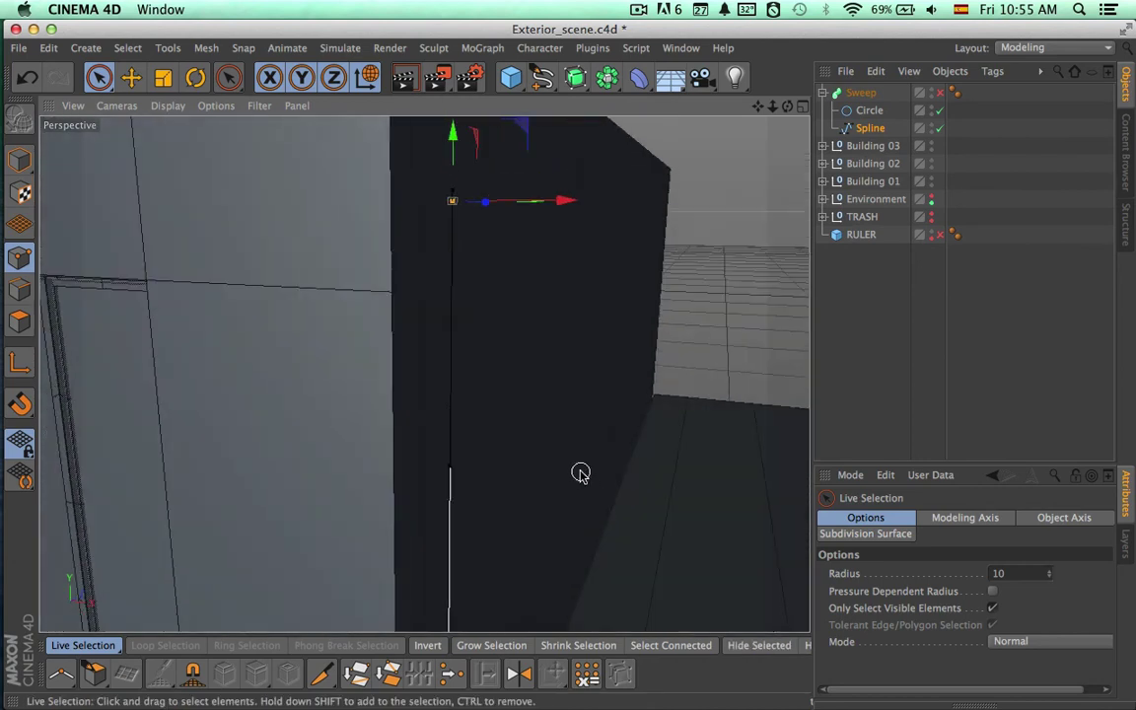
# Cut a point below the top end with the Knife, shift the endpoint about 14 cm along X, and hide Building 01
pyautogui.press('k')
pyautogui.press('space')
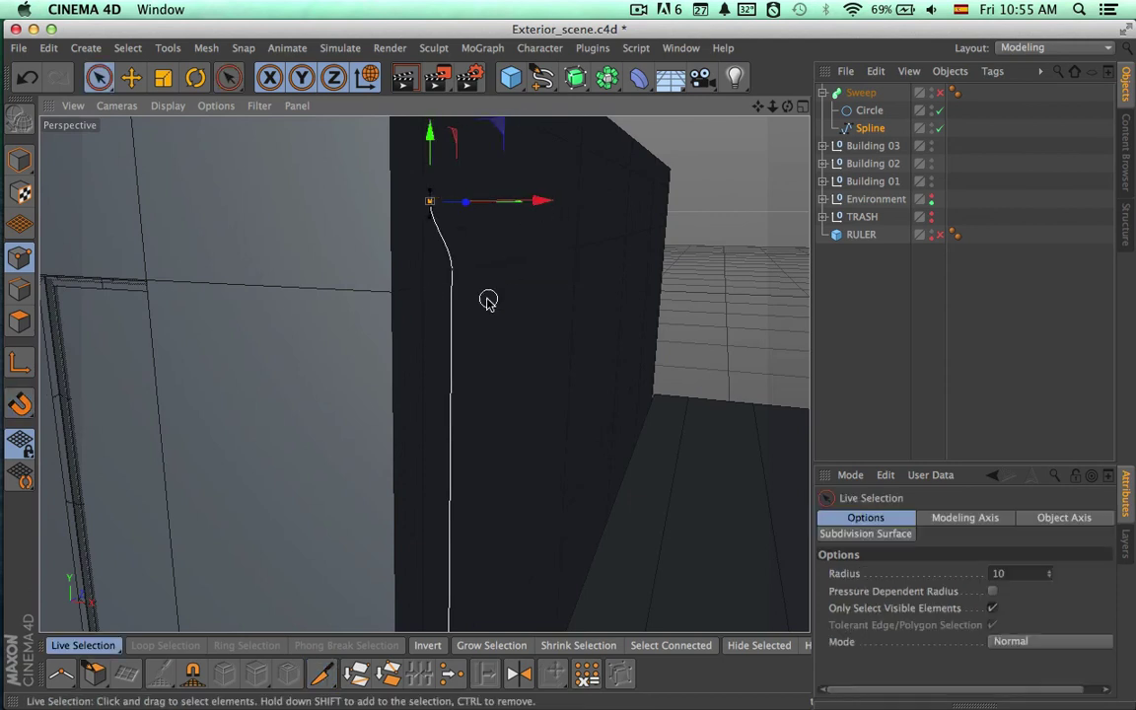
pyautogui.keyDown('alt'); pyautogui.moveTo(489, 298); pyautogui.dragTo(570, 217); pyautogui.keyUp('alt')
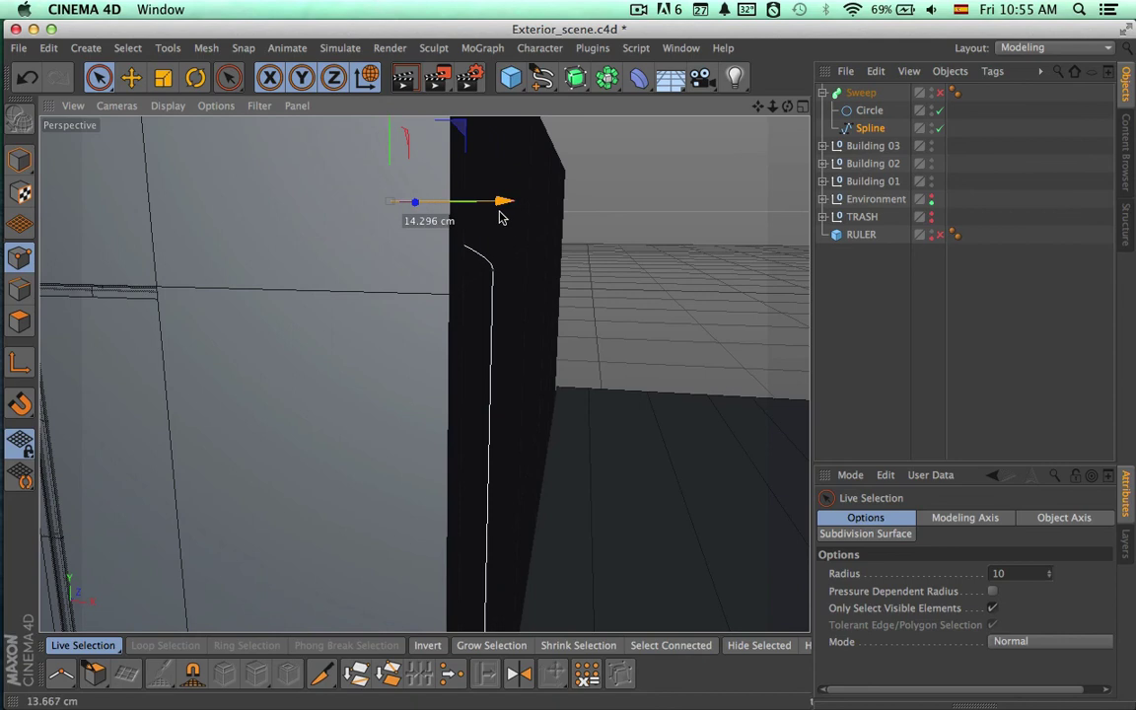
pyautogui.keyDown('alt'); pyautogui.click(932, 181); pyautogui.keyUp('alt')
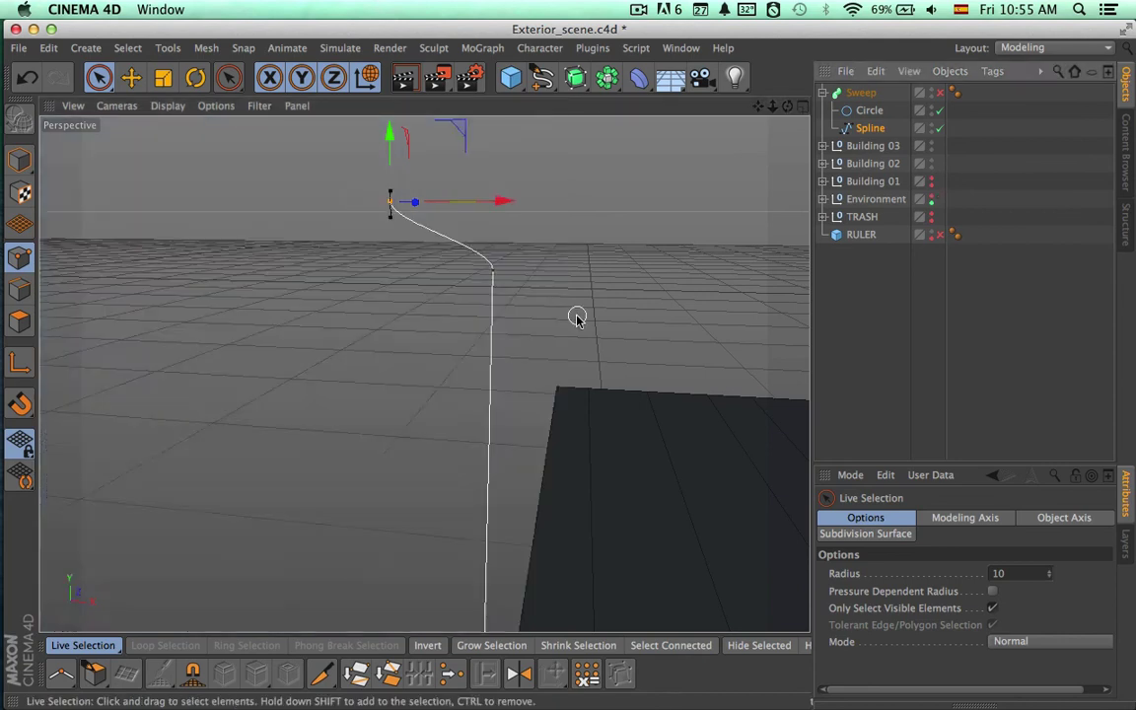
pyautogui.keyDown('alt'); pyautogui.moveTo(577, 317); pyautogui.dragTo(649, 323); pyautogui.keyUp('alt')
pyautogui.press('k')
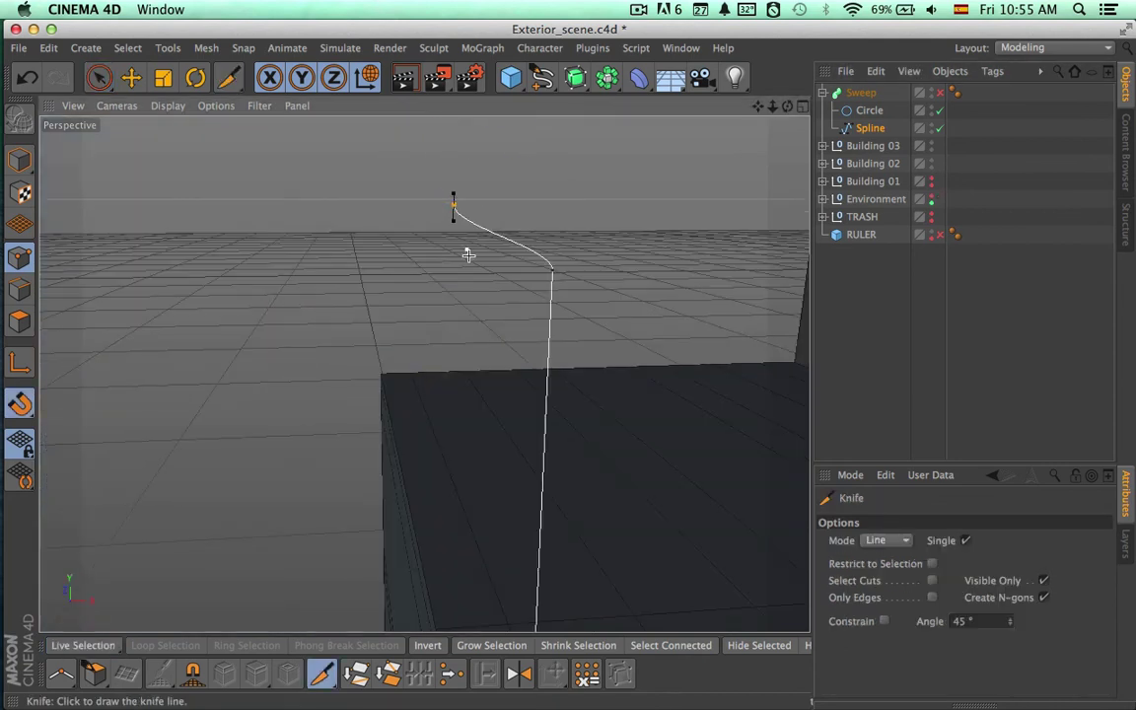
pyautogui.press('space')
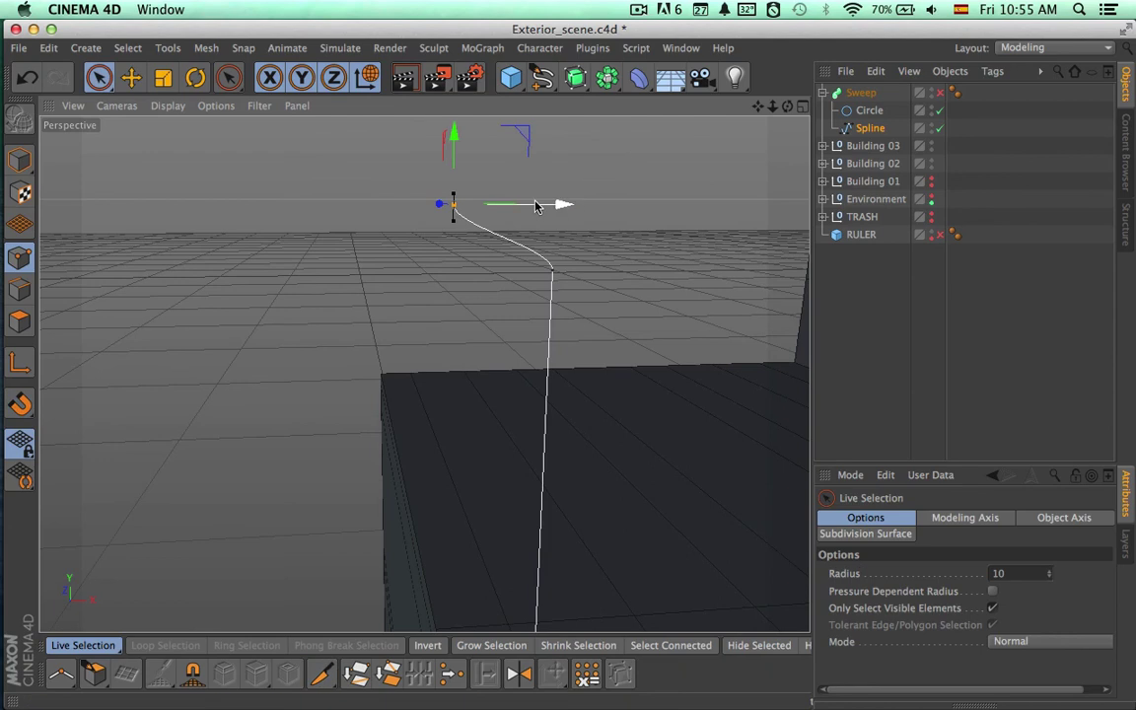
# Rotate the top endpoint's tangent to horizontal, lower it level with the bend, and extend it along X with the Sweep on
pyautogui.press('r')
pyautogui.moveTo(386, 202); pyautogui.dragTo(436, 333)
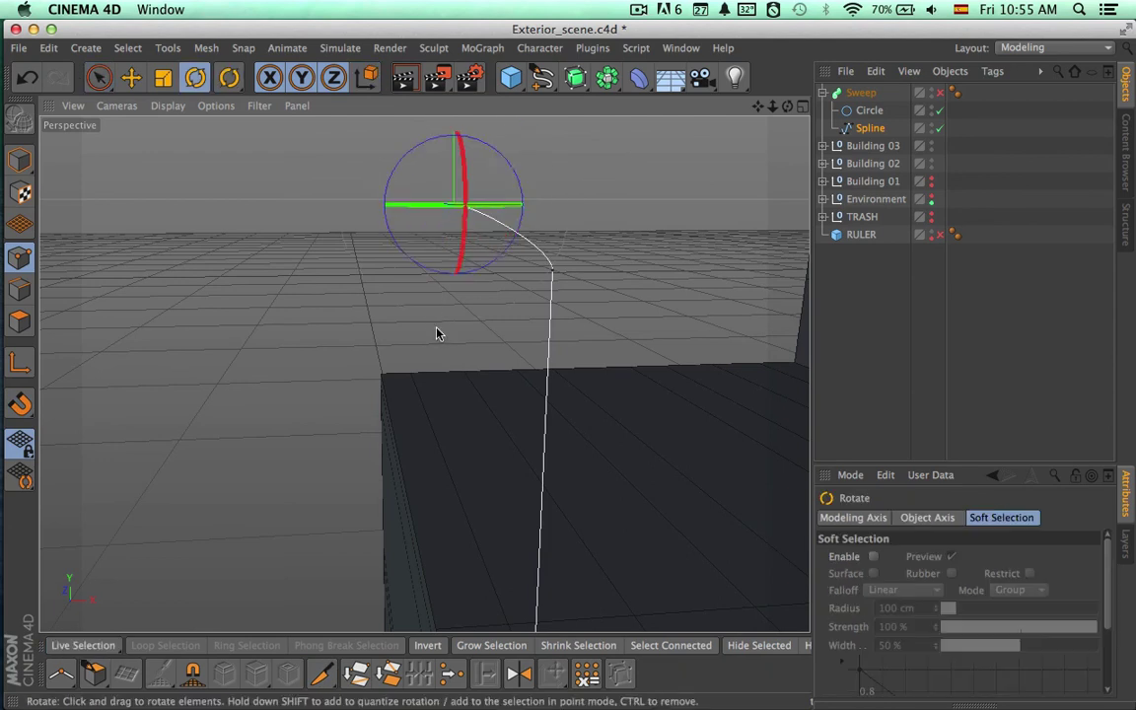
pyautogui.press('space')
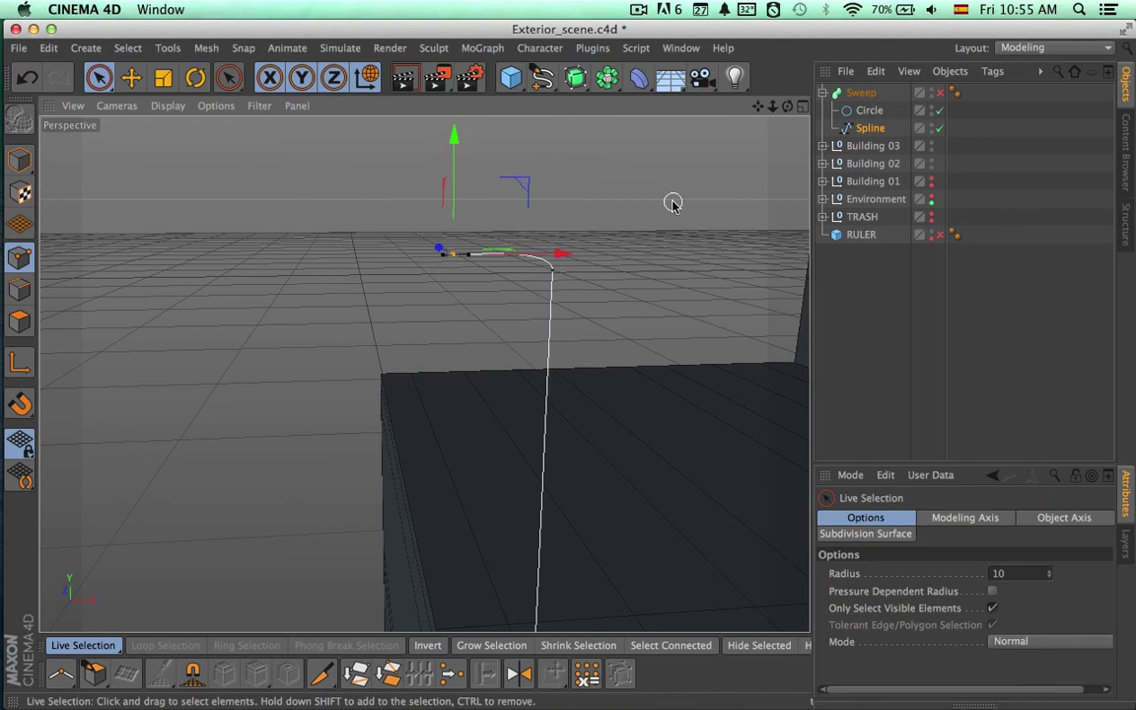
pyautogui.click(939, 93)
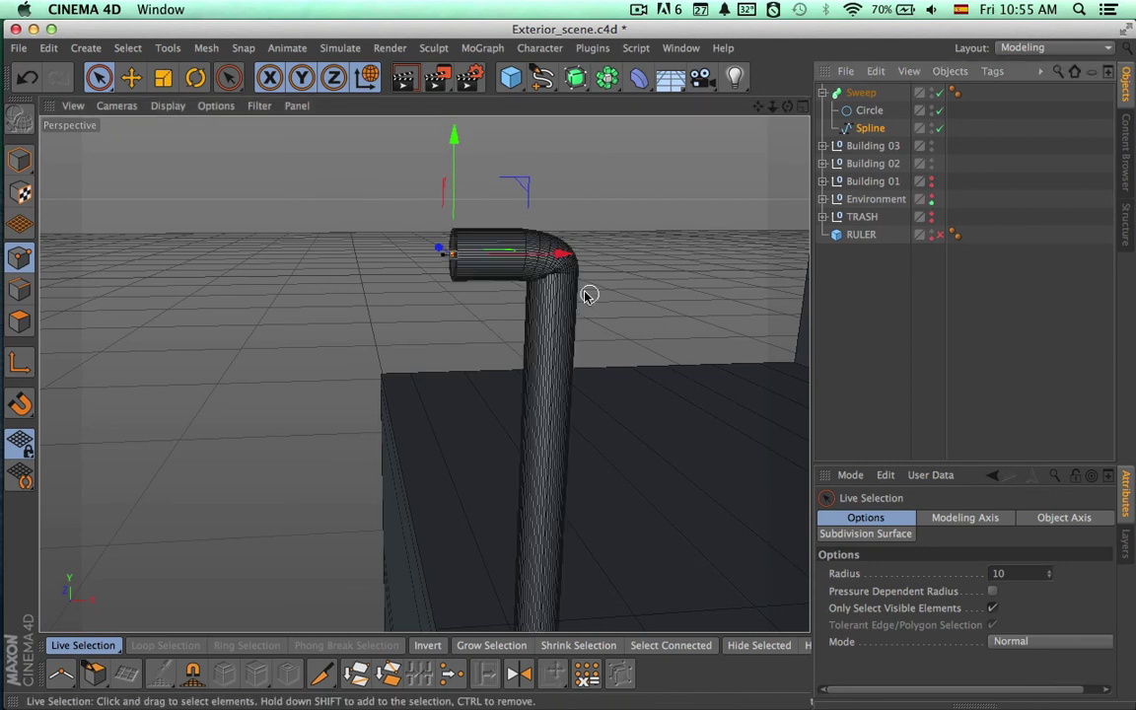
pyautogui.moveTo(558, 253); pyautogui.dragTo(531, 255)
# Turn off the Sweep and cut extra points into the spline's vertical run above the terrace with the Knife
pyautogui.press('k')
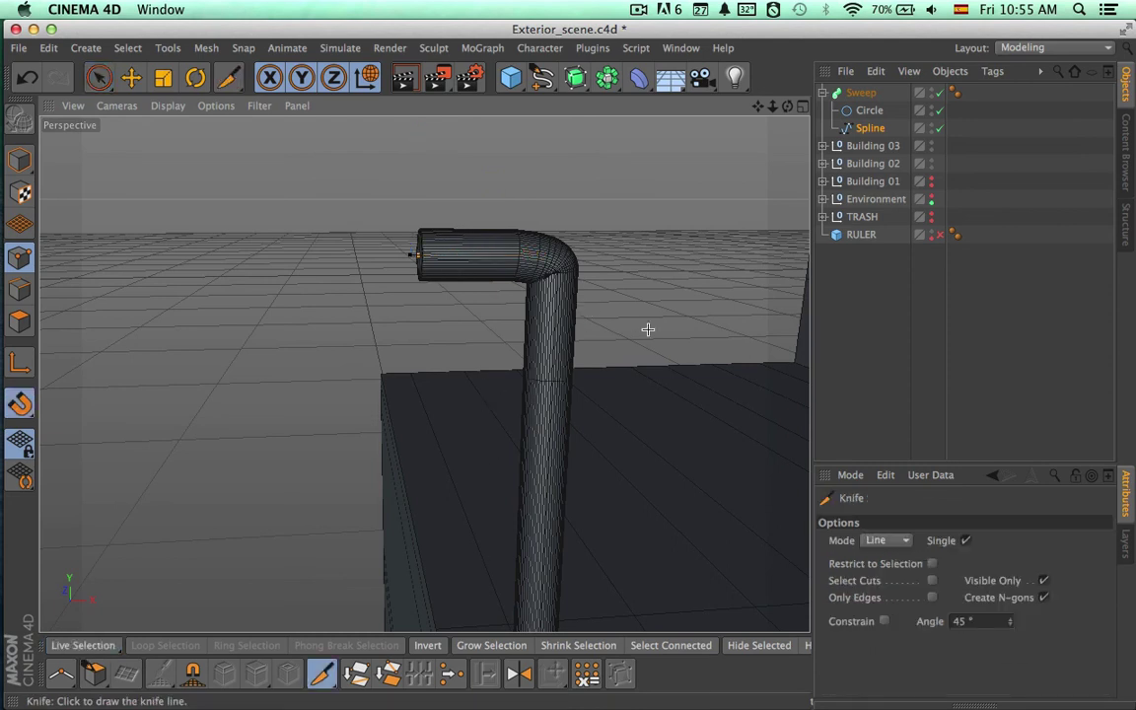
pyautogui.click(941, 94)
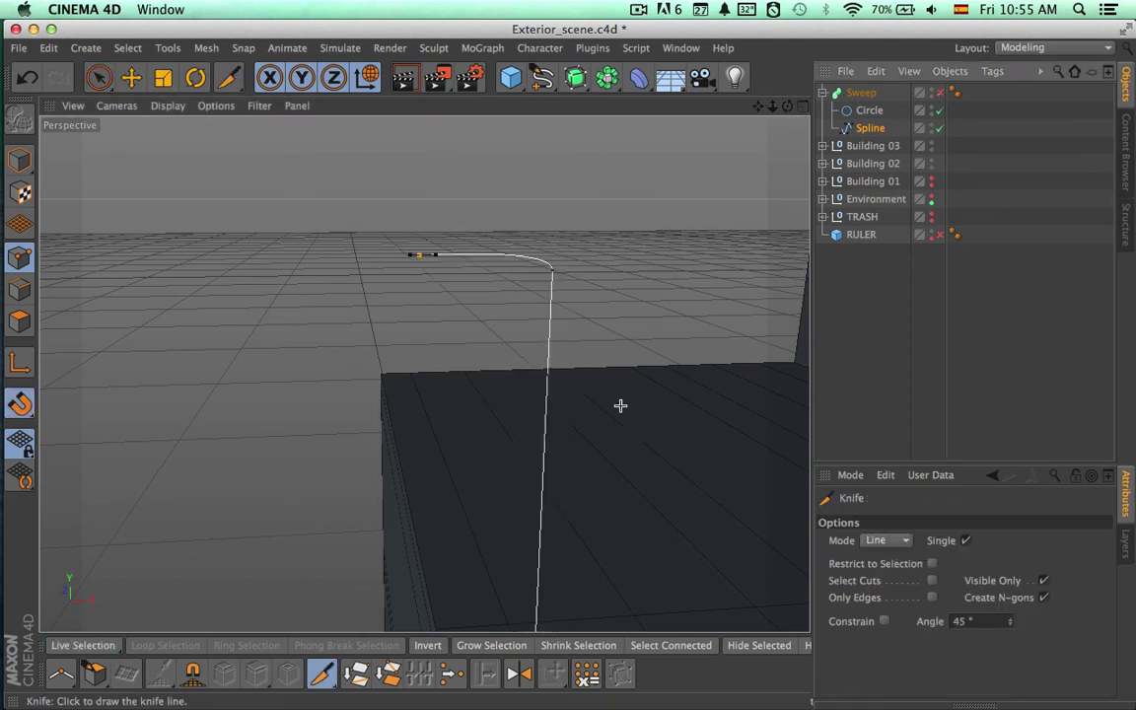
pyautogui.keyDown('alt'); pyautogui.moveTo(640, 431); pyautogui.dragTo(561, 431, button='right'); pyautogui.keyUp('alt')
pyautogui.keyDown('alt'); pyautogui.moveTo(603, 469); pyautogui.dragTo(492, 348, button='middle'); pyautogui.keyUp('alt')
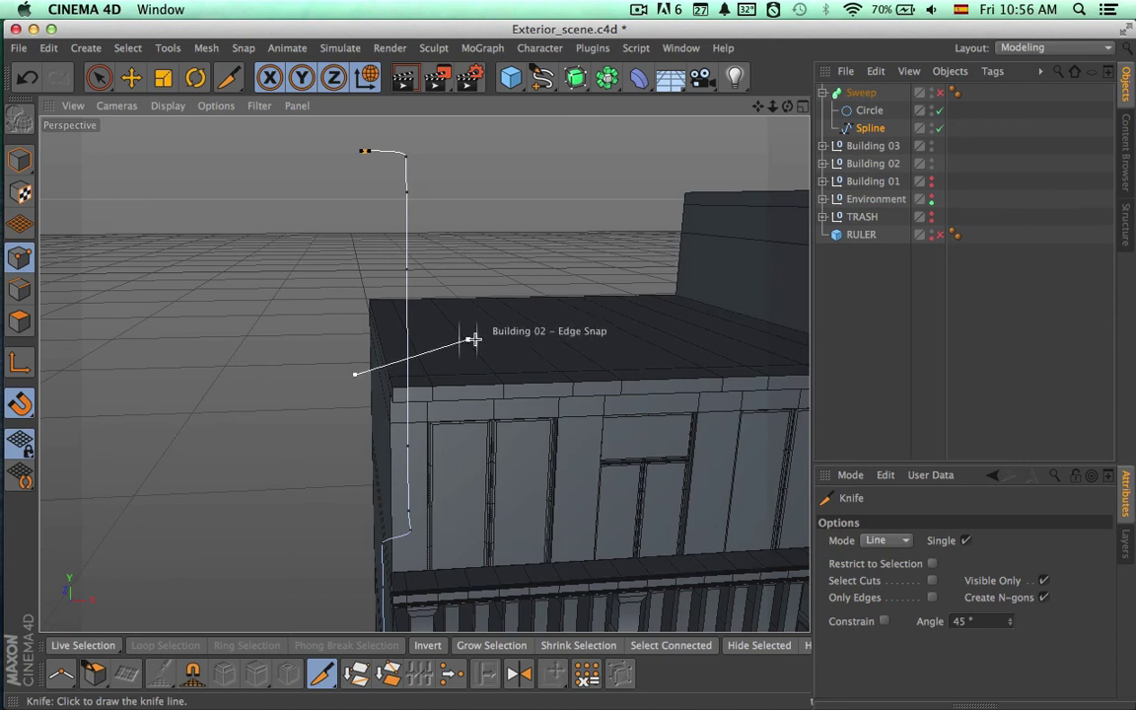
pyautogui.keyDown('alt'); pyautogui.moveTo(516, 410); pyautogui.dragTo(497, 226, button='middle'); pyautogui.keyUp('alt')
pyautogui.press('space')
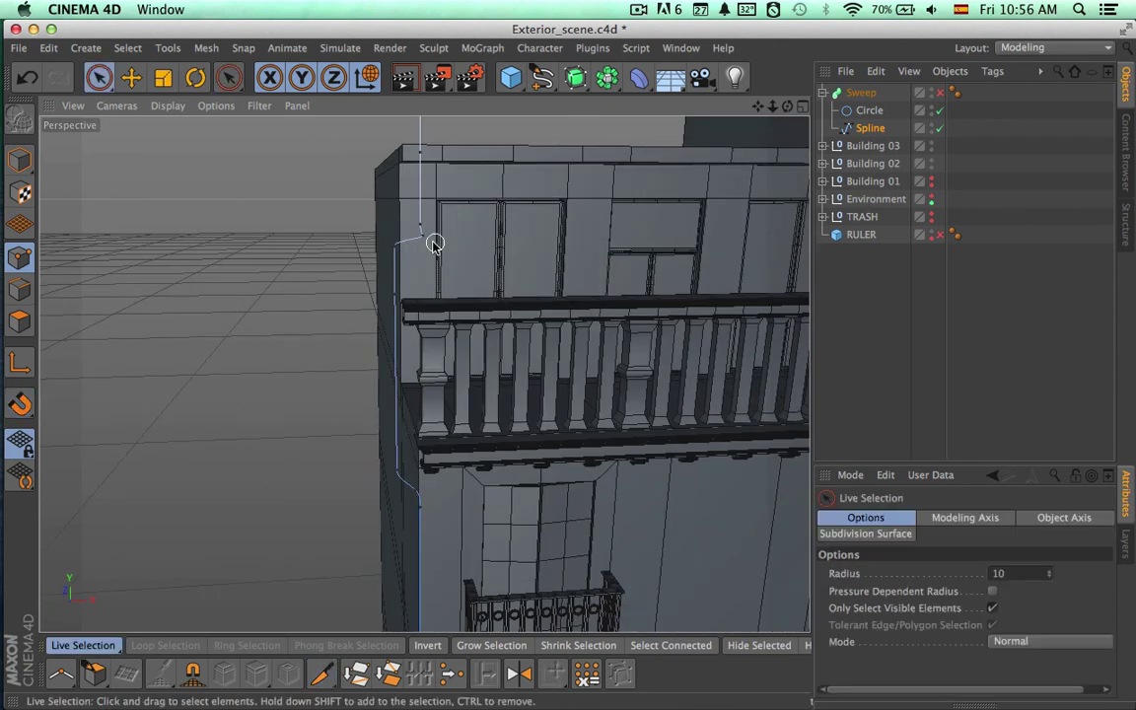
# Turn the Sweep back on and nudge the upper point of the bend above the terrace slightly along X
pyautogui.click(942, 94)
pyautogui.keyDown('alt'); pyautogui.moveTo(530, 200); pyautogui.dragTo(651, 197, button='right'); pyautogui.keyUp('alt')
pyautogui.keyDown('alt'); pyautogui.moveTo(503, 237); pyautogui.dragTo(716, 301, button='middle'); pyautogui.keyUp('alt')
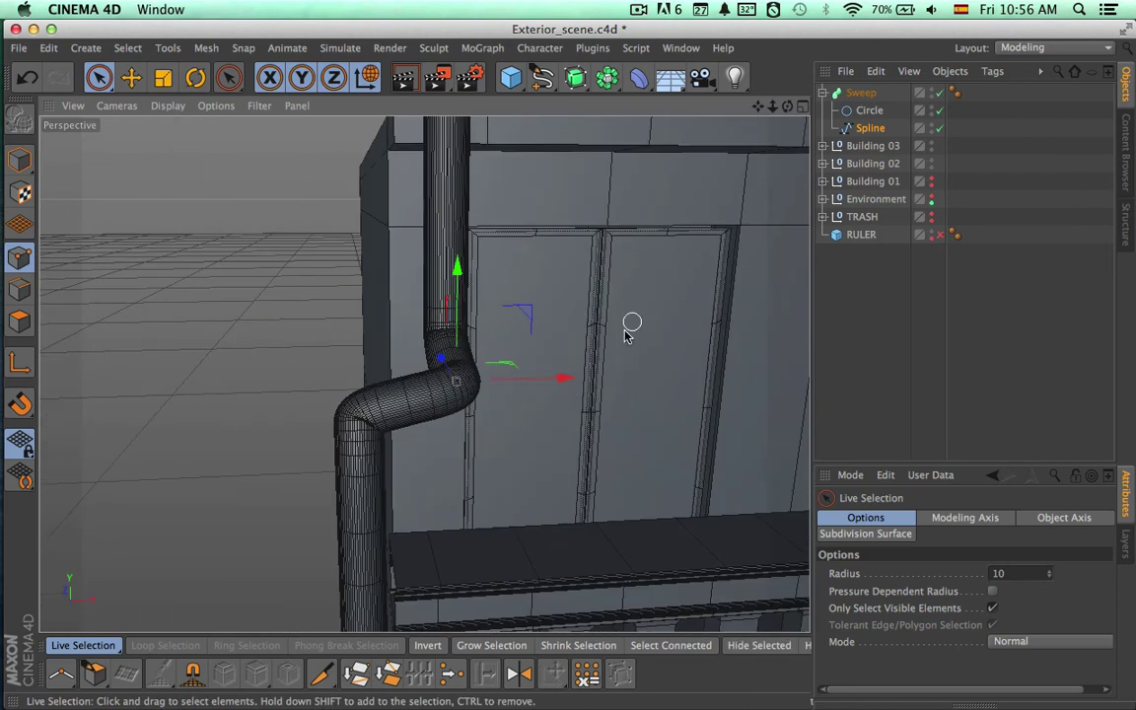
pyautogui.moveTo(567, 386); pyautogui.dragTo(559, 385)
pyautogui.keyDown('alt'); pyautogui.moveTo(577, 436); pyautogui.dragTo(528, 387, button='right'); pyautogui.keyUp('alt')
pyautogui.keyDown('alt'); pyautogui.moveTo(494, 417); pyautogui.dragTo(512, 484); pyautogui.keyUp('alt')
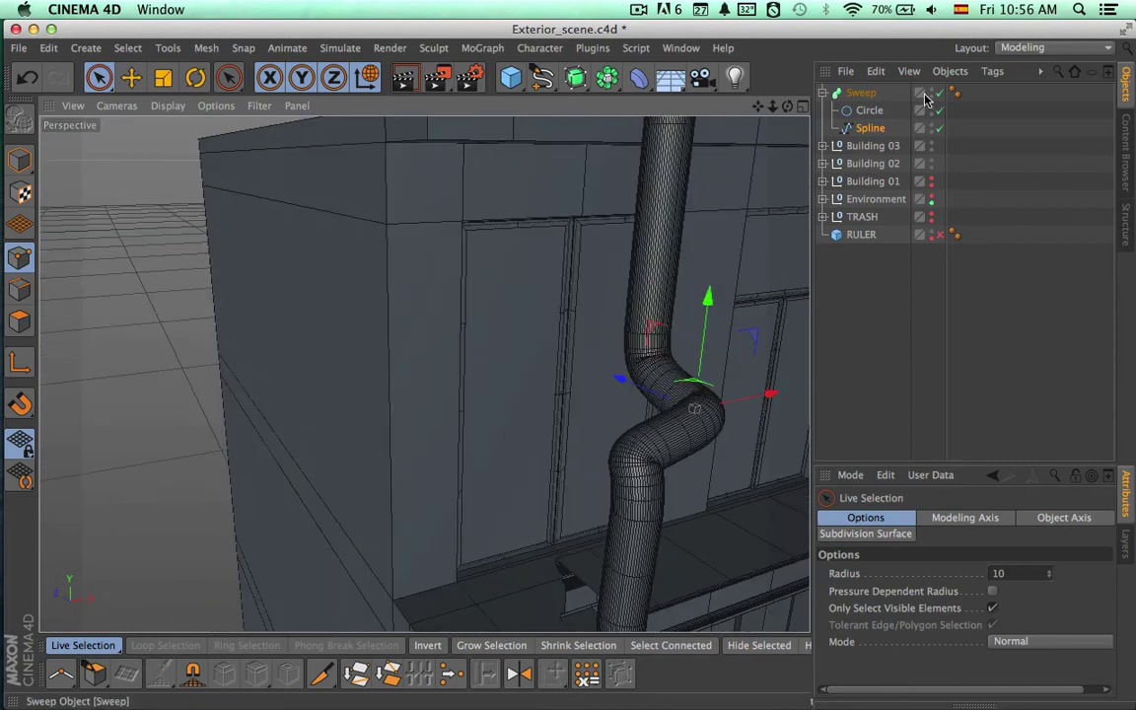
# Show Building 01 again and render the perspective view to check the drainpipe against both buildings
pyautogui.click(932, 183)
pyautogui.keyDown('alt'); pyautogui.moveTo(730, 434); pyautogui.dragTo(508, 511); pyautogui.keyUp('alt')
pyautogui.keyDown('alt'); pyautogui.moveTo(508, 506); pyautogui.dragTo(324, 511, button='right'); pyautogui.keyUp('alt')
pyautogui.keyDown('alt'); pyautogui.moveTo(545, 516); pyautogui.dragTo(552, 415); pyautogui.keyUp('alt')
pyautogui.press('super+r')
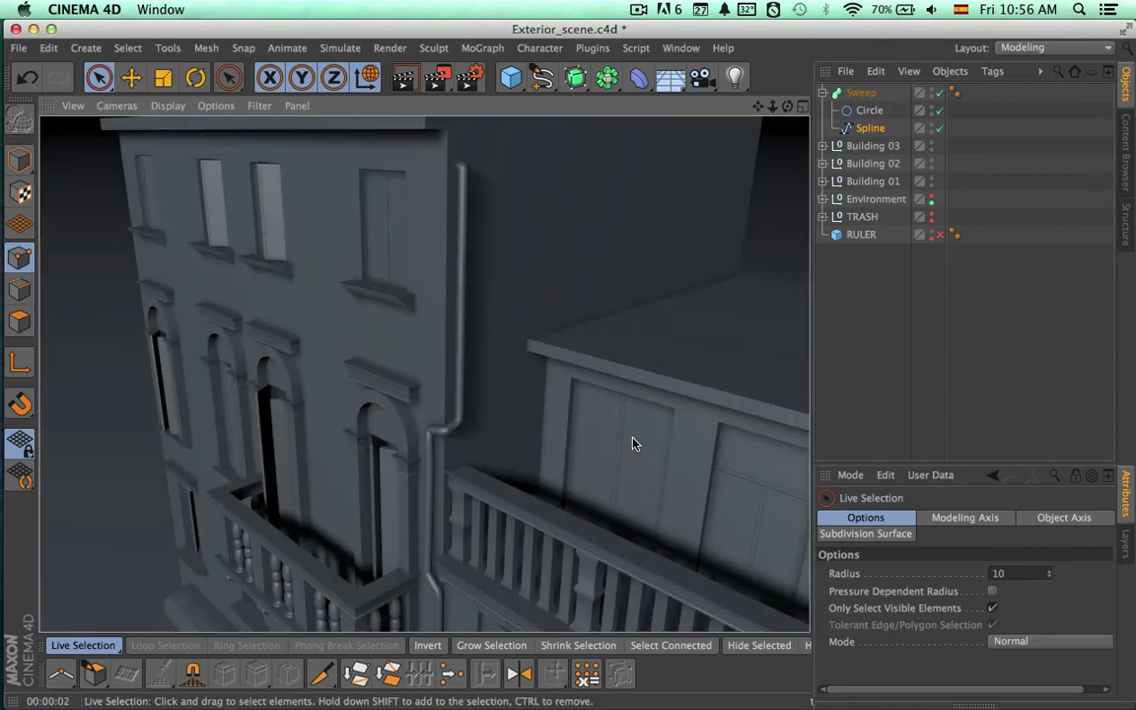
# Turn off the Sweep and cut a point into the spline just above the pipe's bottom end with the Knife
pyautogui.keyDown('alt'); pyautogui.moveTo(632, 444); pyautogui.dragTo(631, 395); pyautogui.keyUp('alt')
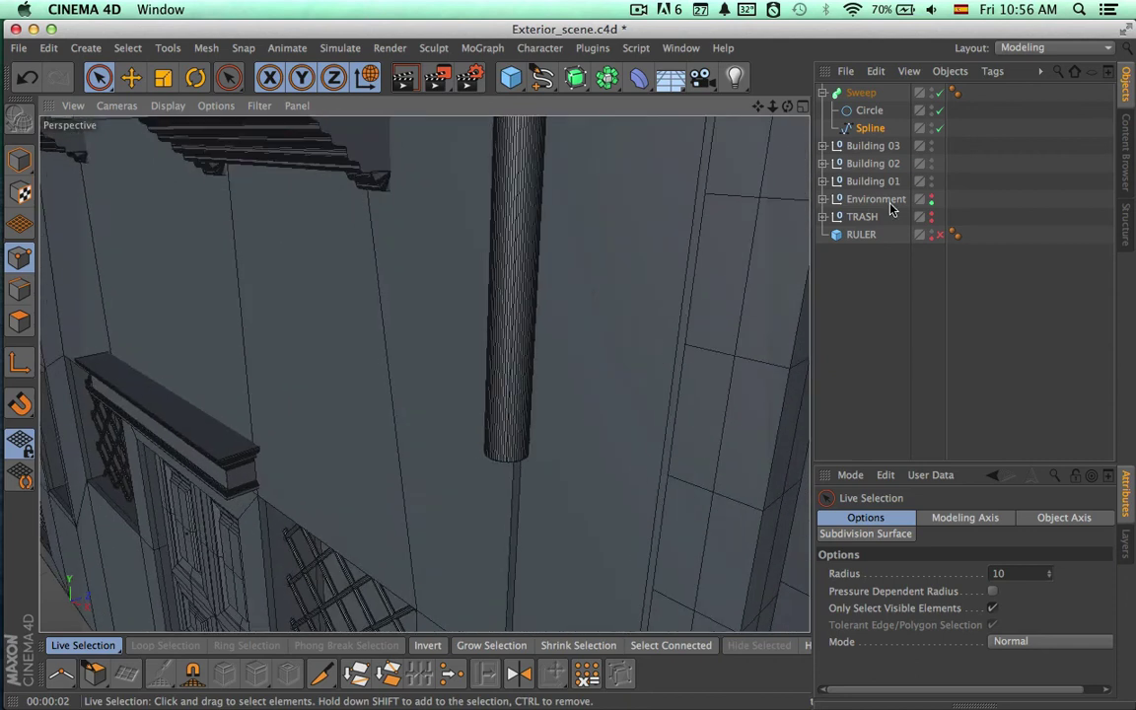
pyautogui.click(870, 110)
pyautogui.click(870, 128)
pyautogui.click(939, 92)
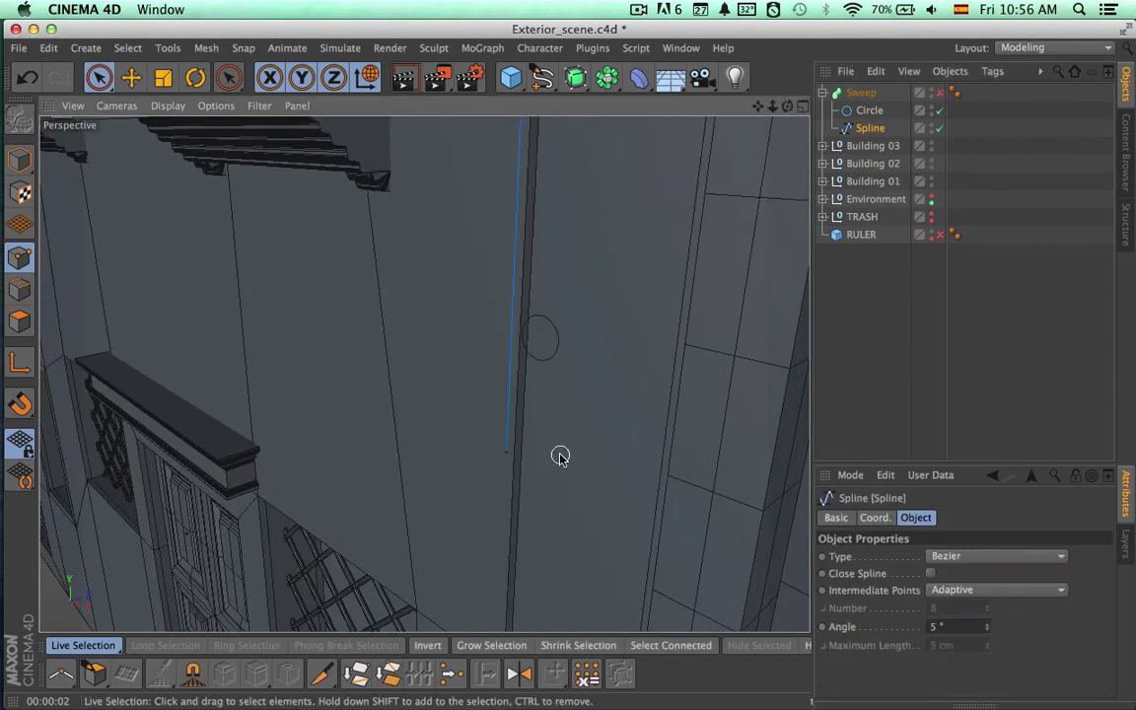
pyautogui.press('k')
pyautogui.moveTo(478, 380); pyautogui.dragTo(565, 383)
pyautogui.press('space')
# Cut a second point near the spline's bottom end and delete the original end point
pyautogui.click(515, 455)
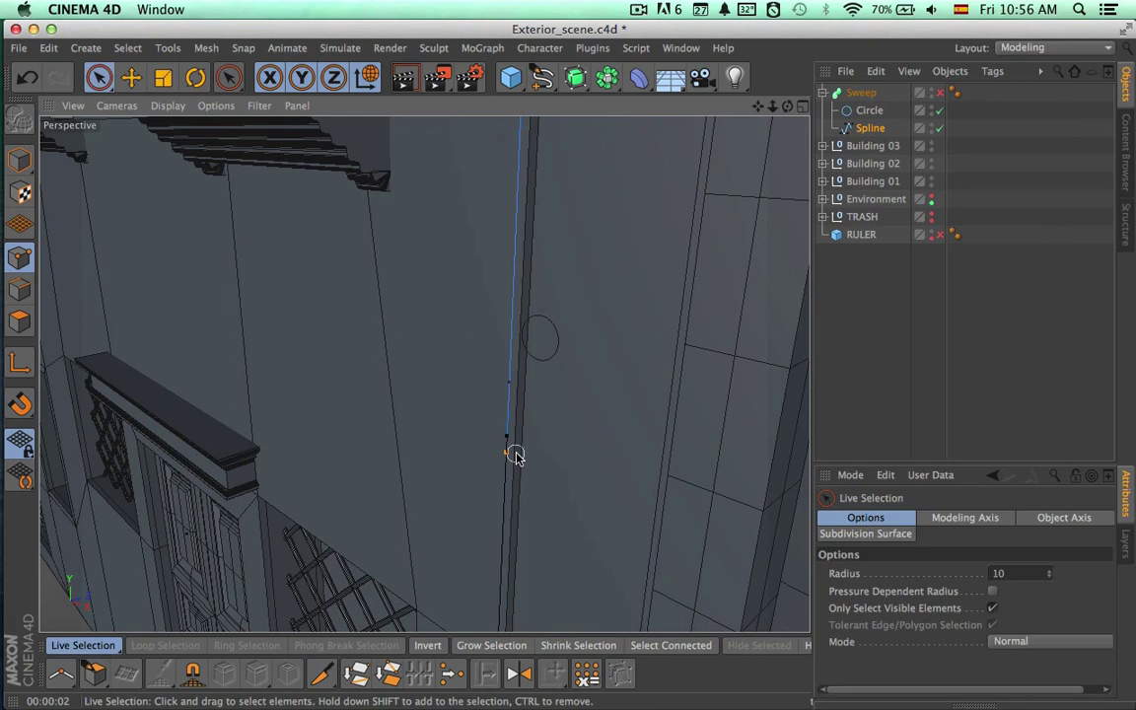
pyautogui.press('k')
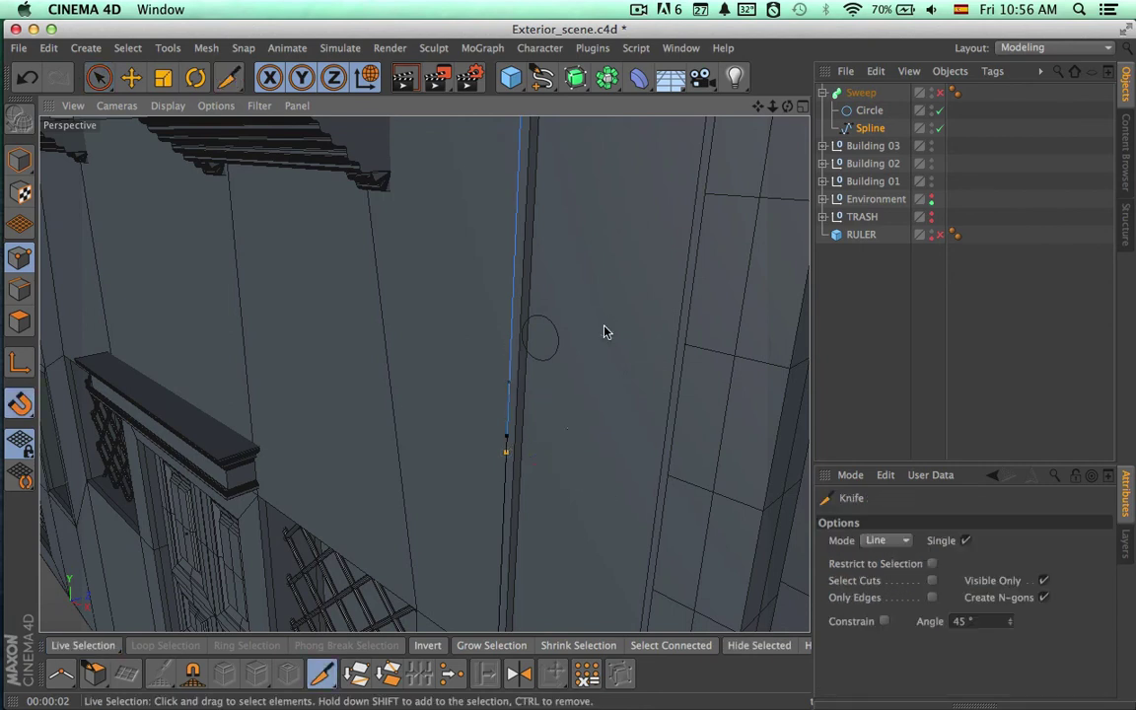
pyautogui.press('space')
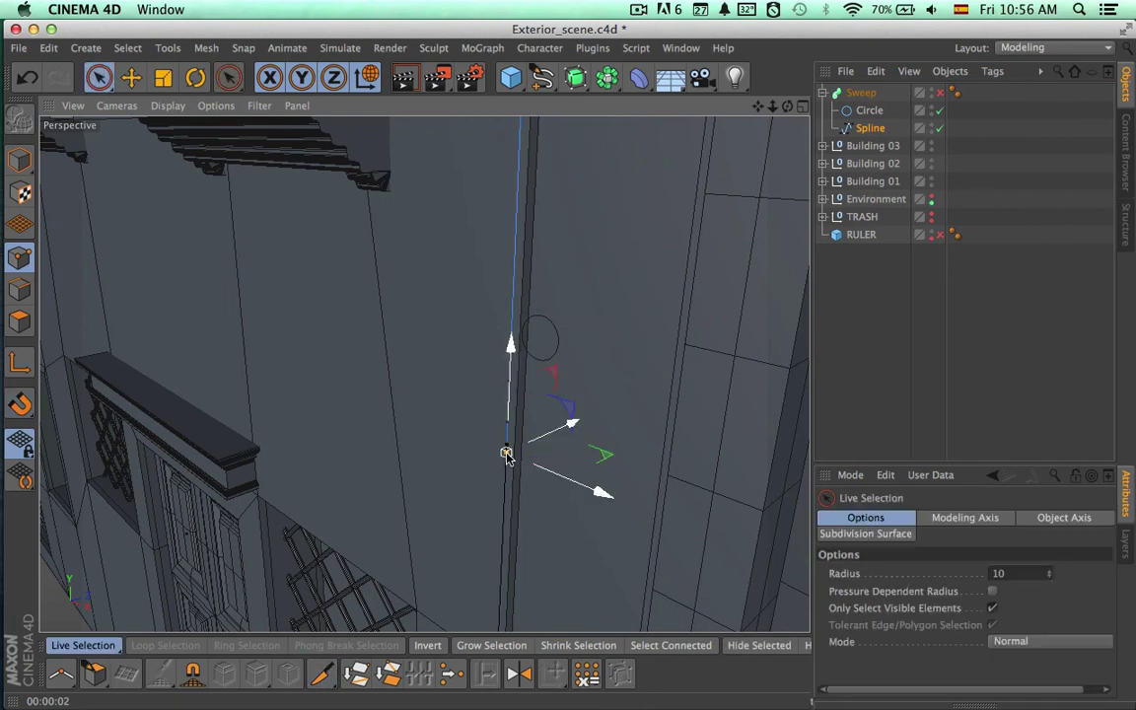
pyautogui.press('Delete')
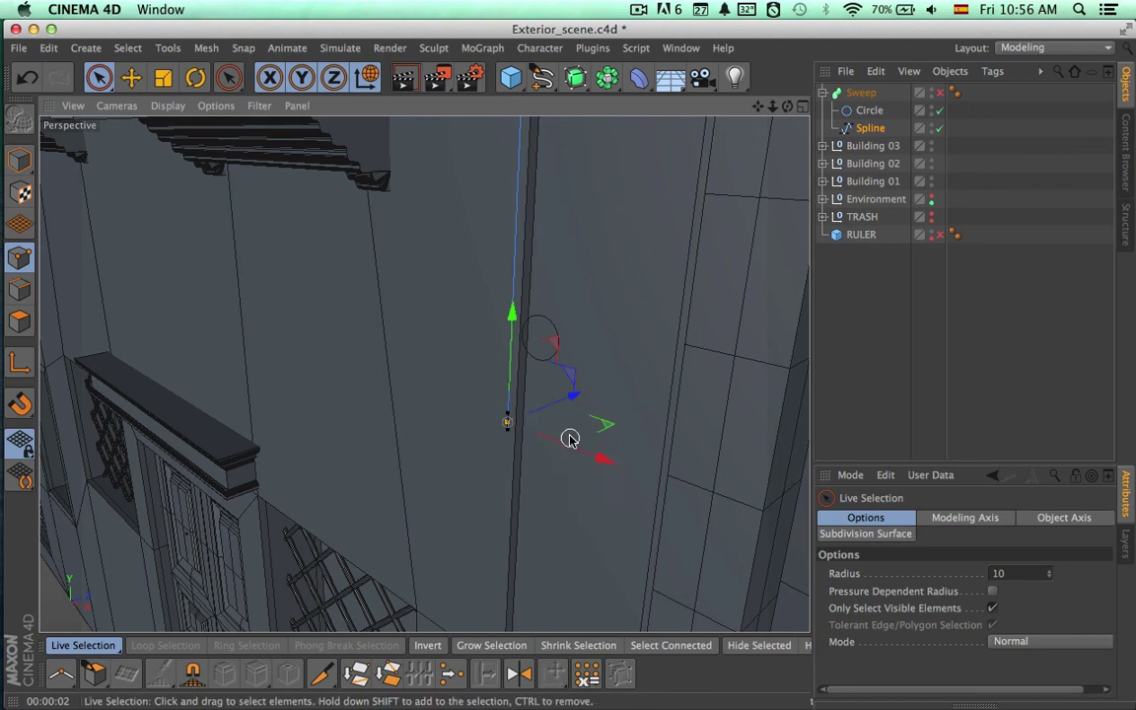
# Rotate the new bottom endpoint's tangent to horizontal and move the point along Z toward the wall
pyautogui.press('r')
pyautogui.moveTo(435, 373); pyautogui.dragTo(465, 510)
pyautogui.press('space')
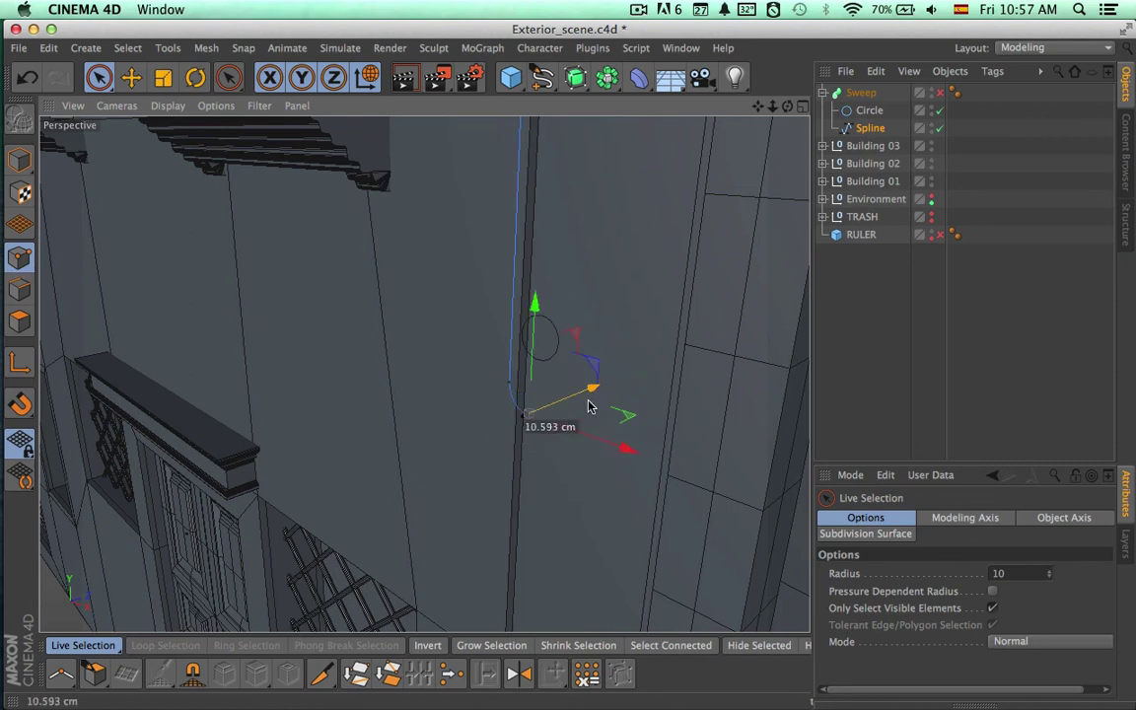
# Cut another point into the bottom bend with the Knife and fine-tune the bend's position along Z
pyautogui.press('k')
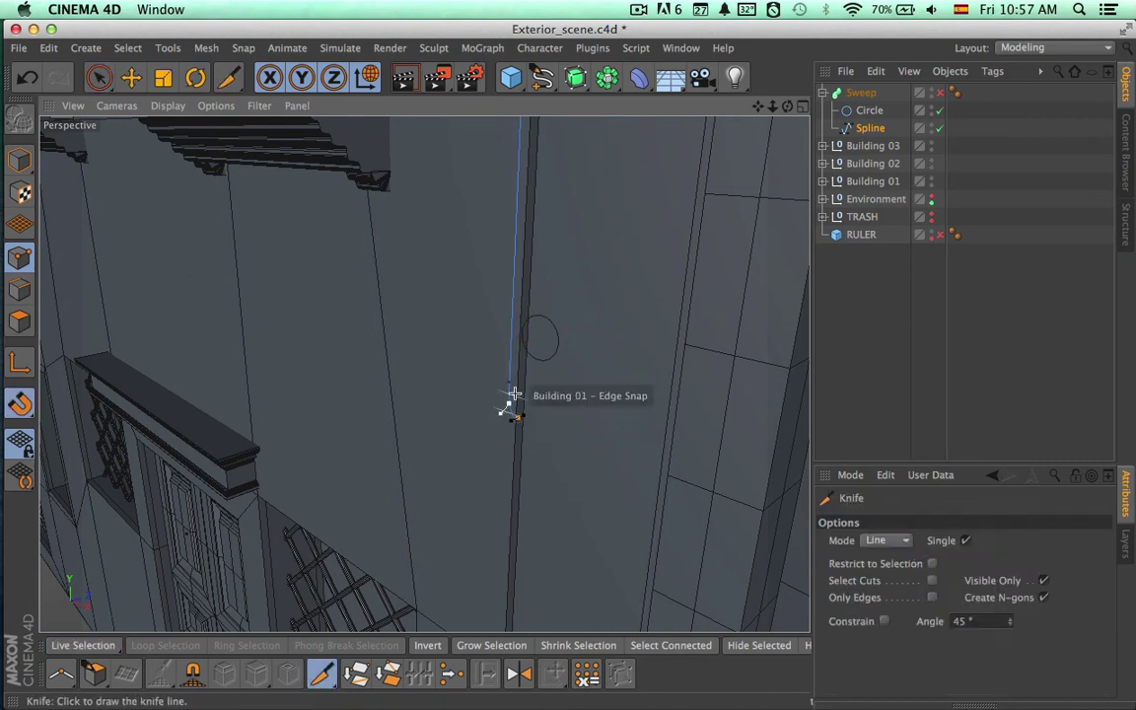
pyautogui.press('space')
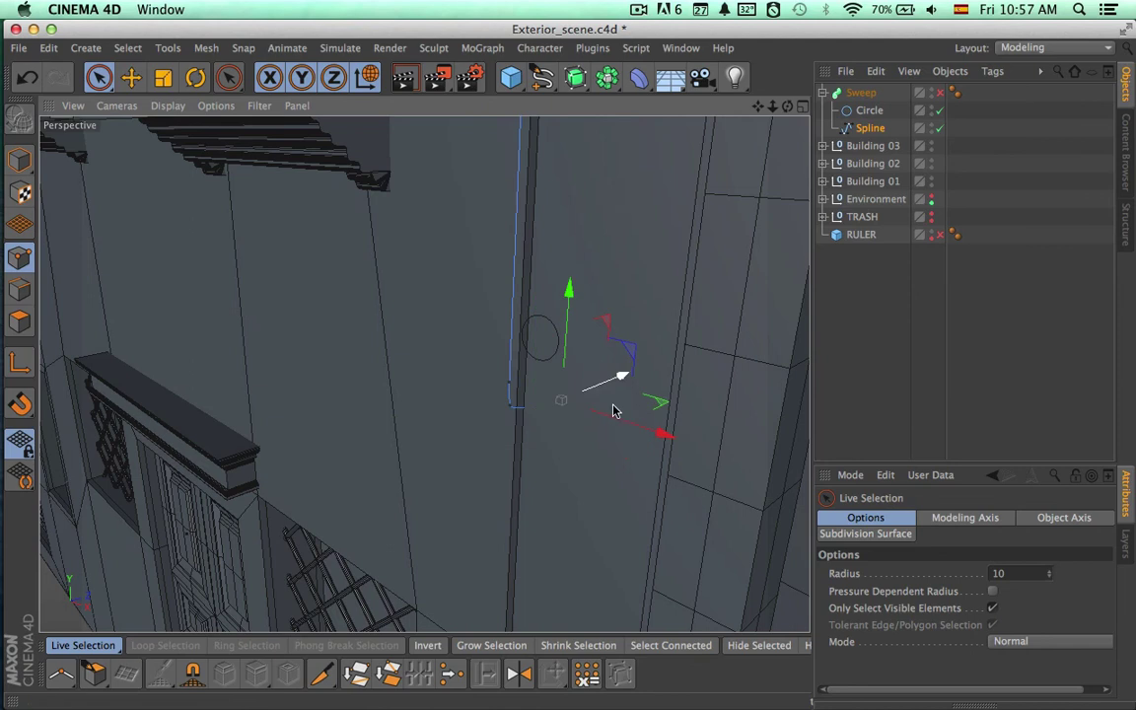
pyautogui.keyDown('alt'); pyautogui.moveTo(613, 410); pyautogui.dragTo(535, 405); pyautogui.keyUp('alt')
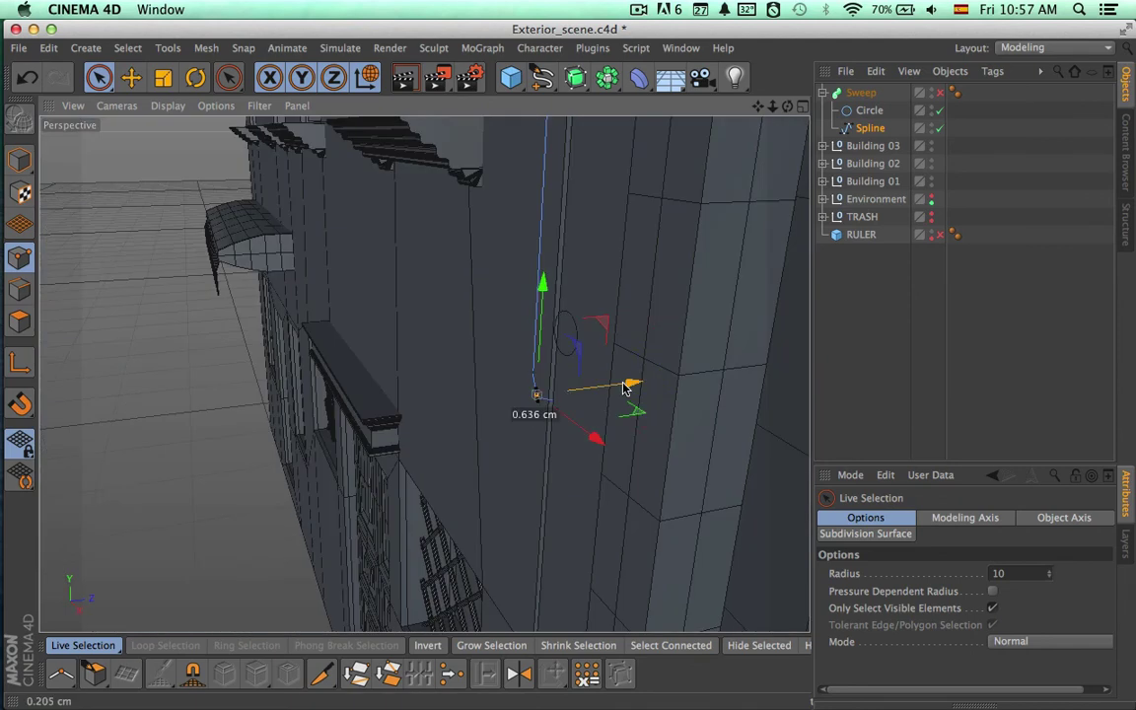
pyautogui.moveTo(624, 388); pyautogui.dragTo(627, 388)
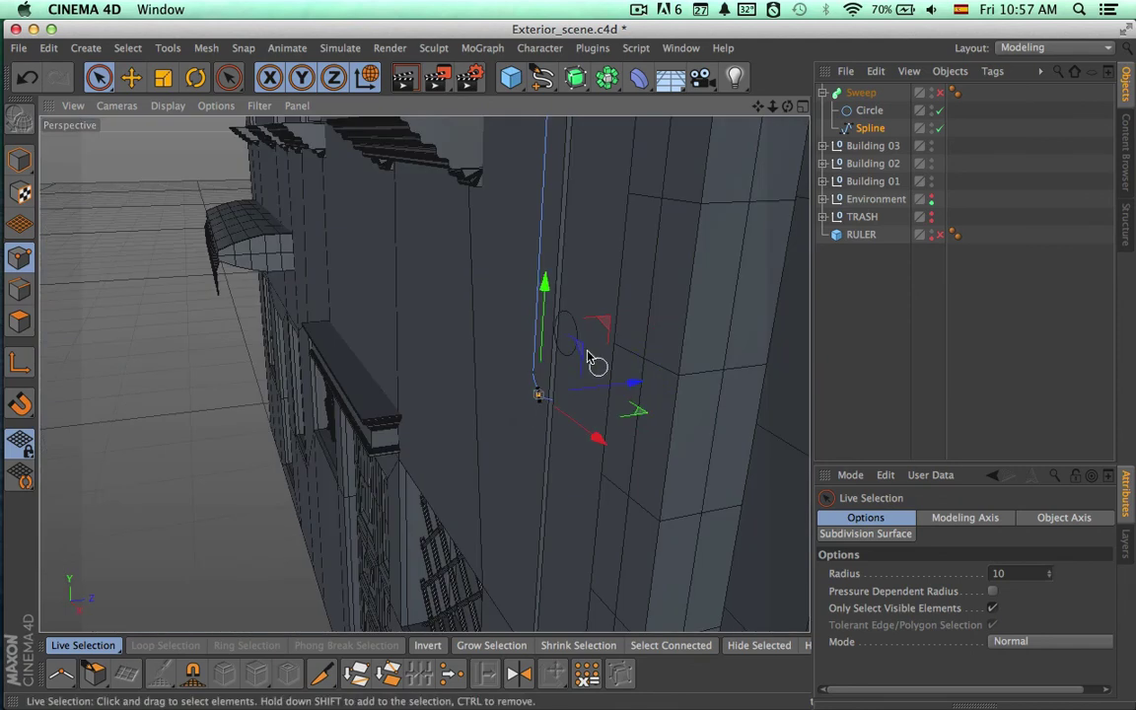
# Check the pipe's bottom end with the Sweep on, turn the Sweep off, and lower the bottom bend's points along Y
pyautogui.click(940, 91)
pyautogui.keyDown('alt'); pyautogui.moveTo(806, 268); pyautogui.dragTo(272, 482); pyautogui.keyUp('alt')
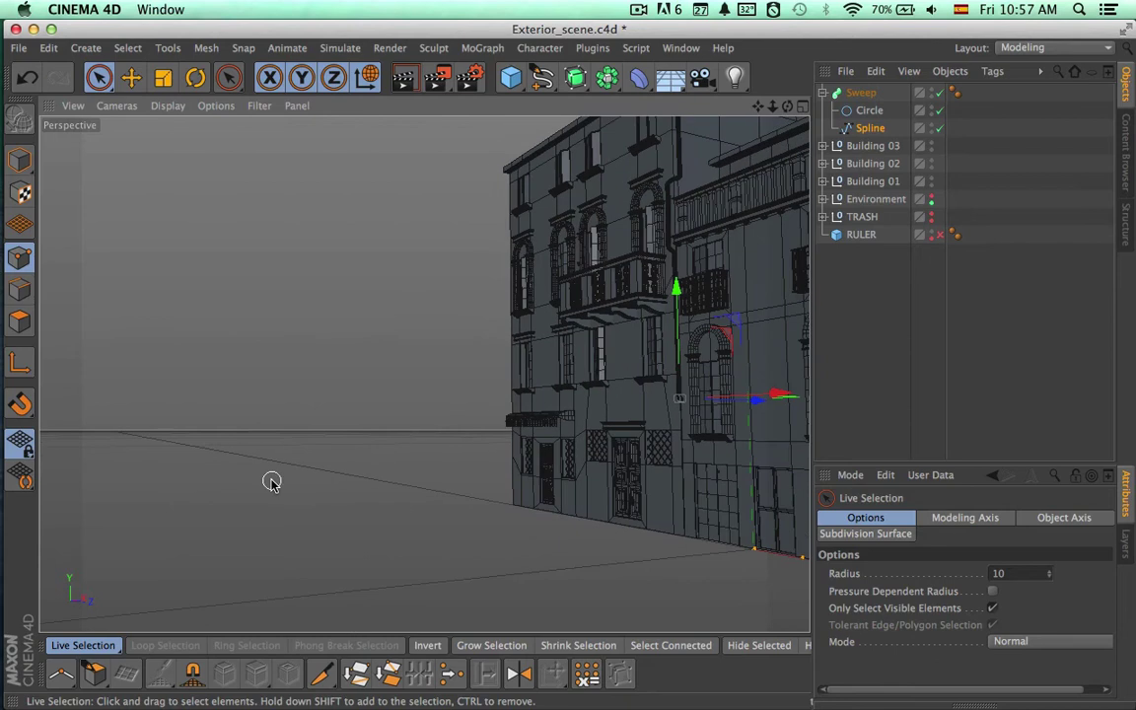
pyautogui.click(940, 91)
pyautogui.scroll(10, 712, 362)
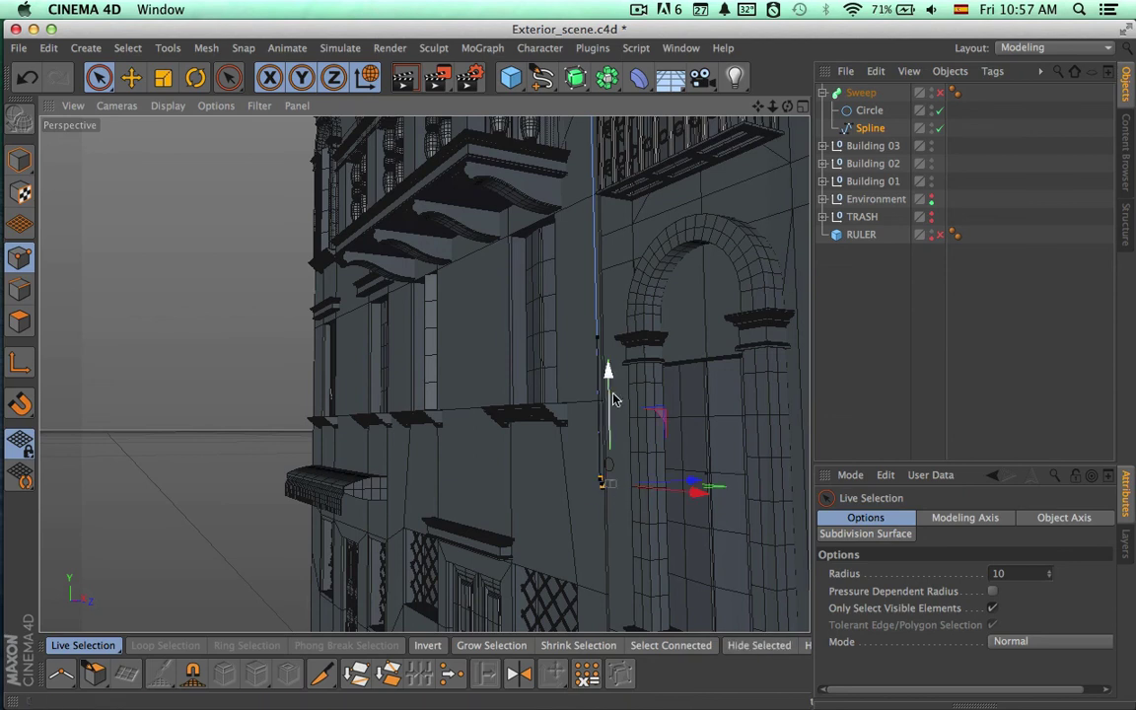
pyautogui.moveTo(609, 370); pyautogui.dragTo(610, 441)
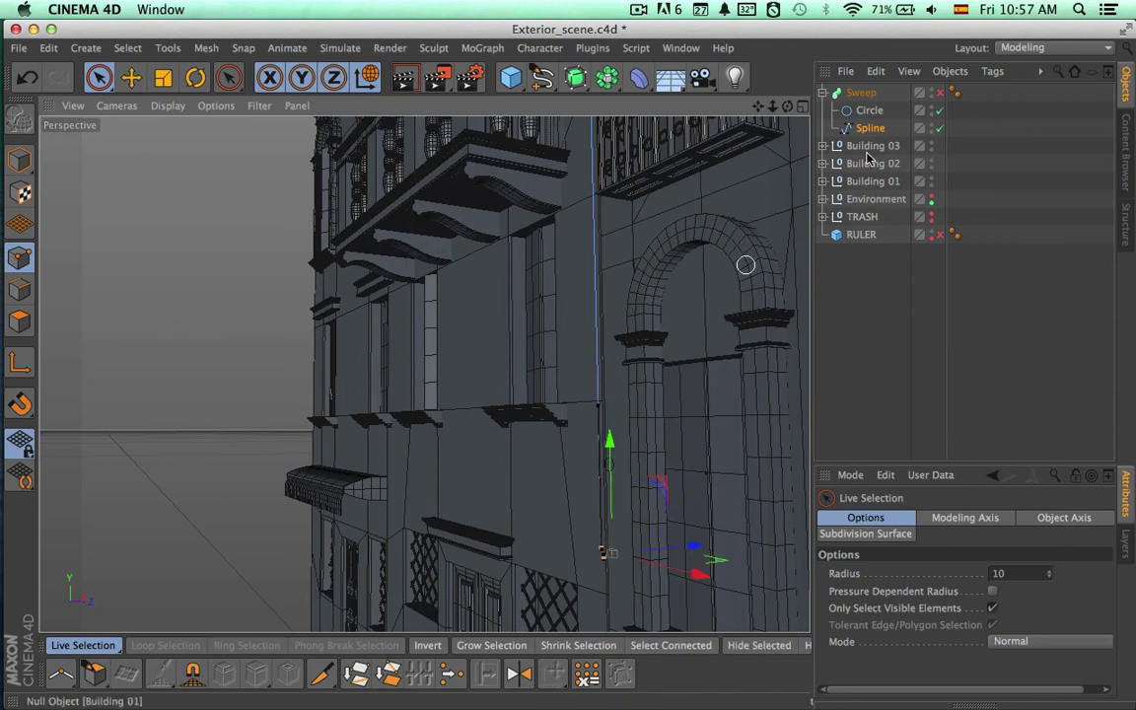
# Hide Building 01 and nudge the spline's bottom bend points along X by about 2 cm
pyautogui.click(931, 183)
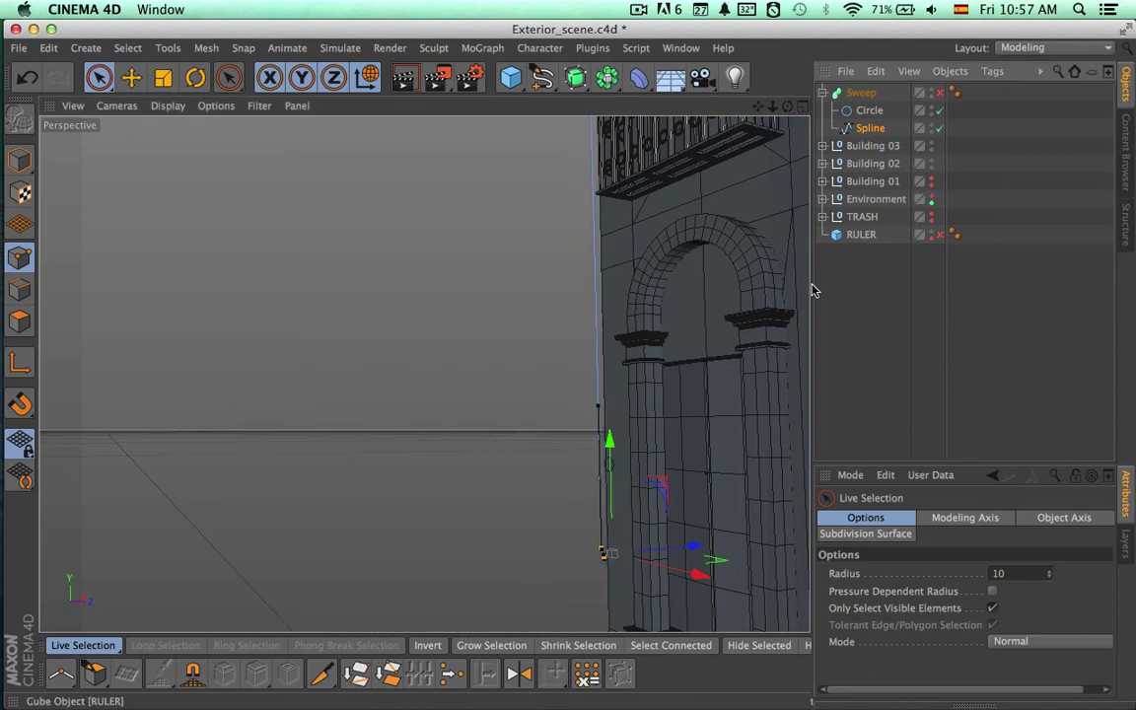
pyautogui.keyDown('alt'); pyautogui.moveTo(665, 436); pyautogui.dragTo(654, 432); pyautogui.keyUp('alt')
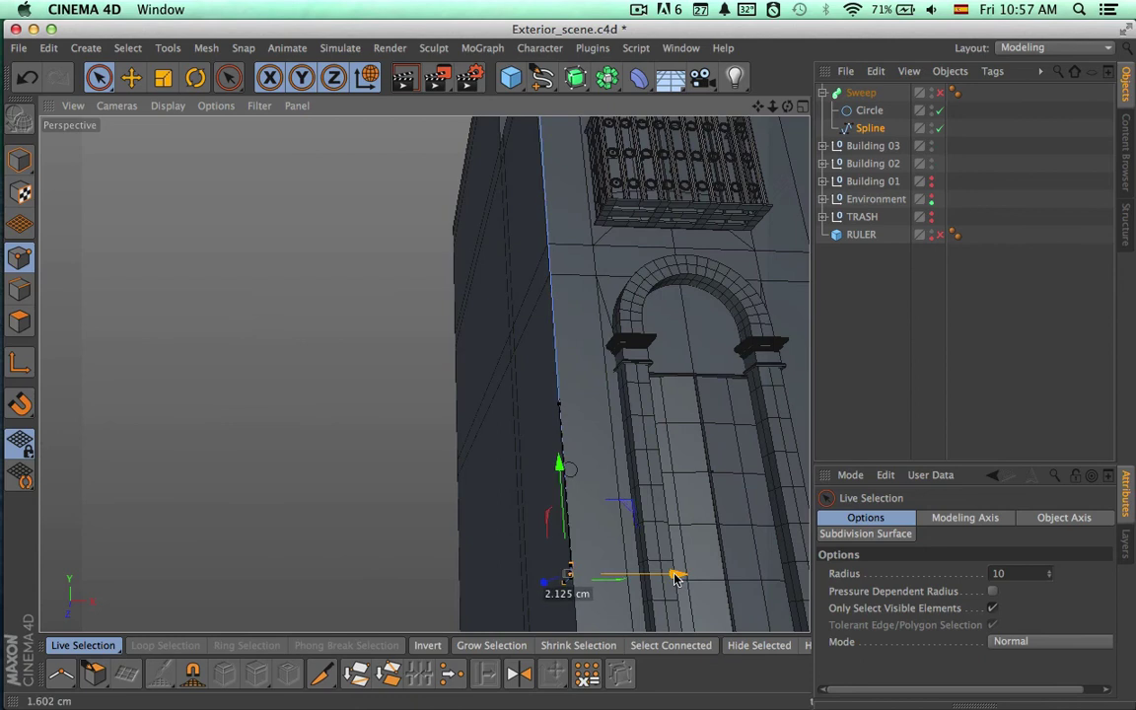
pyautogui.keyDown('alt'); pyautogui.moveTo(685, 533); pyautogui.dragTo(601, 474); pyautogui.keyUp('alt')
# Re-enable the Sweep, show Building 01 again and adjust the height of the pipe's bottom end along Y
pyautogui.click(940, 92)
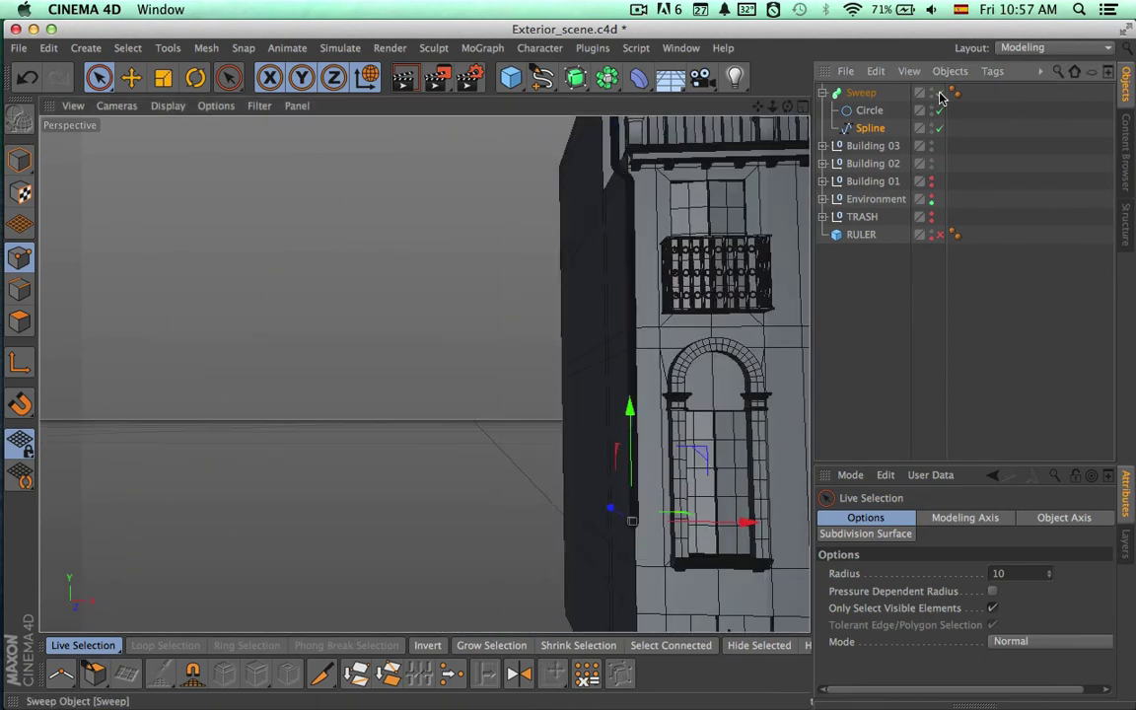
pyautogui.click(931, 180)
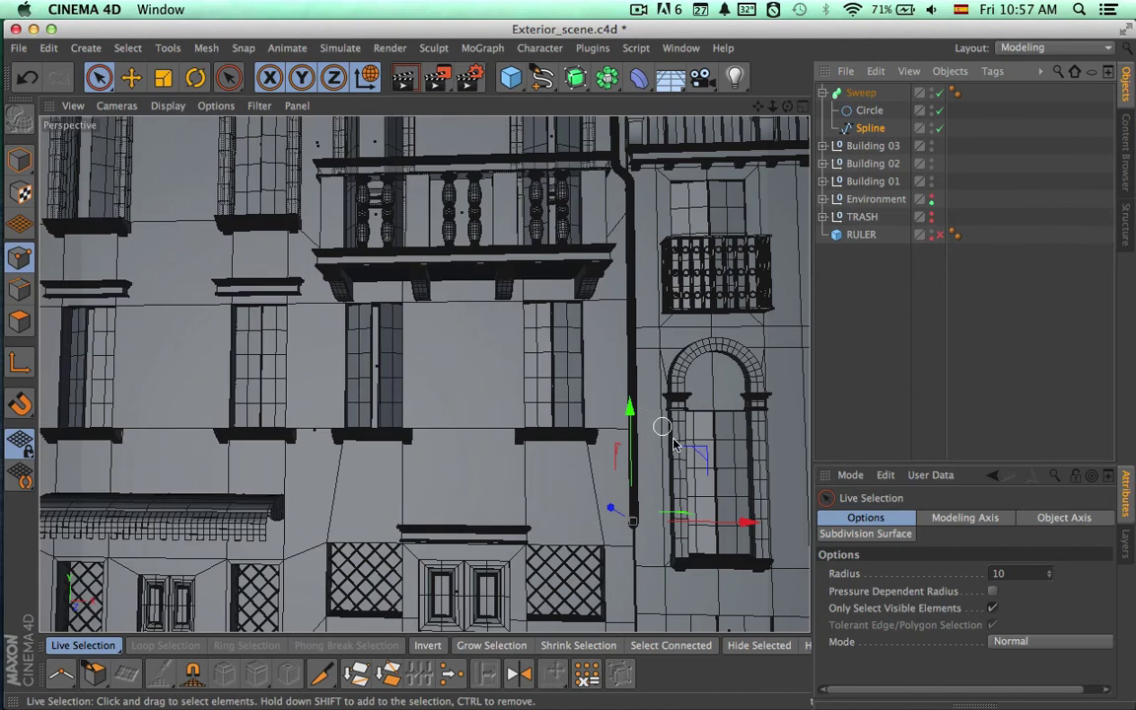
pyautogui.keyDown('alt'); pyautogui.moveTo(674, 446); pyautogui.dragTo(546, 431); pyautogui.keyUp('alt')
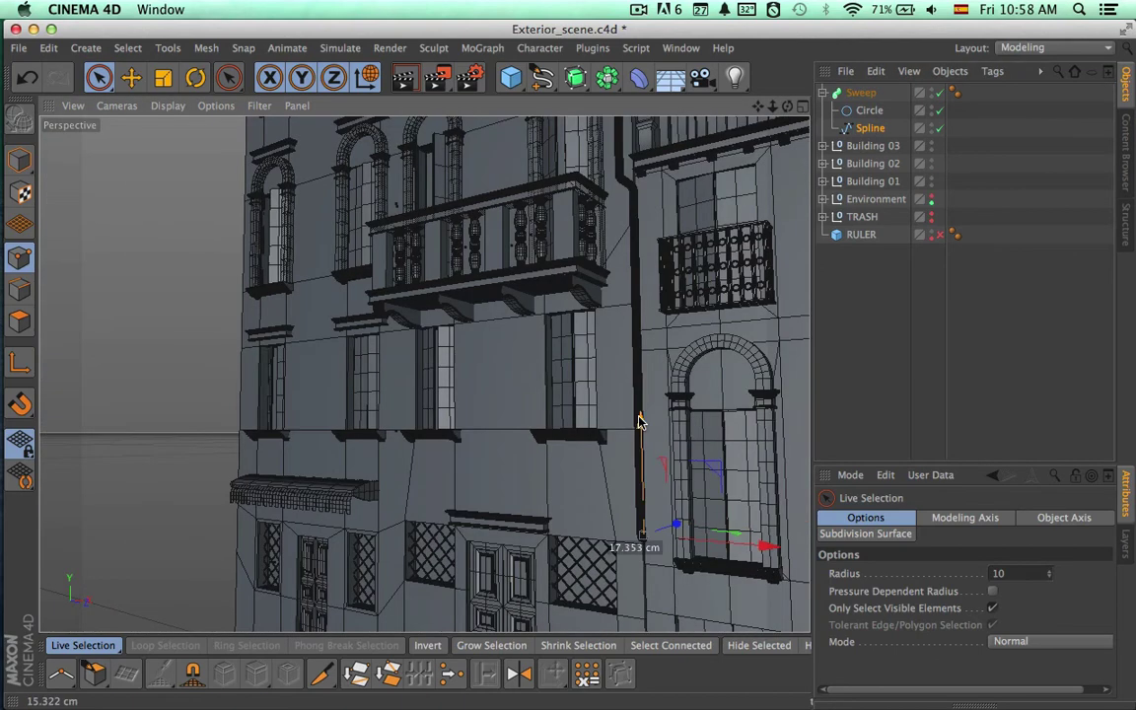
pyautogui.keyDown('alt'); pyautogui.moveTo(680, 520); pyautogui.dragTo(769, 383); pyautogui.keyUp('alt')
pyautogui.keyDown('alt'); pyautogui.moveTo(620, 476); pyautogui.dragTo(760, 456); pyautogui.keyUp('alt')
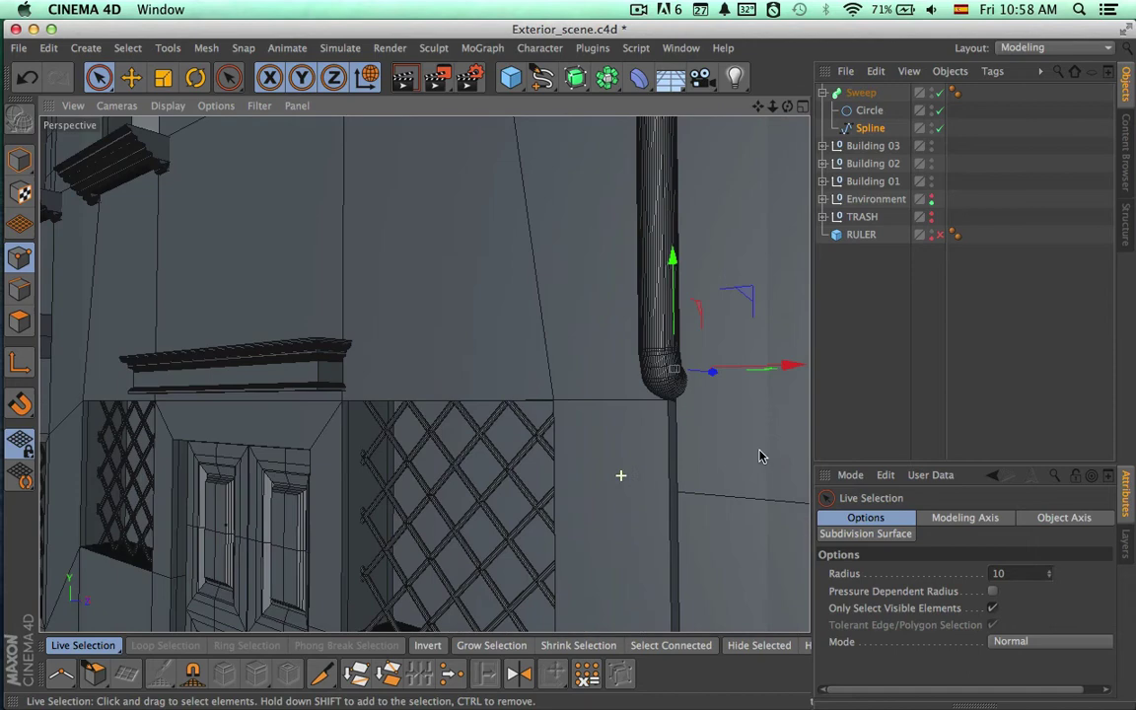
# Render the facades from two angles to check the drainpipe and compare them with the street view reference in Google Earth
pyautogui.keyDown('alt'); pyautogui.moveTo(722, 454); pyautogui.dragTo(317, 492, button='right'); pyautogui.keyUp('alt')
pyautogui.keyDown('alt'); pyautogui.moveTo(414, 480); pyautogui.dragTo(166, 538, button='middle'); pyautogui.keyUp('alt')
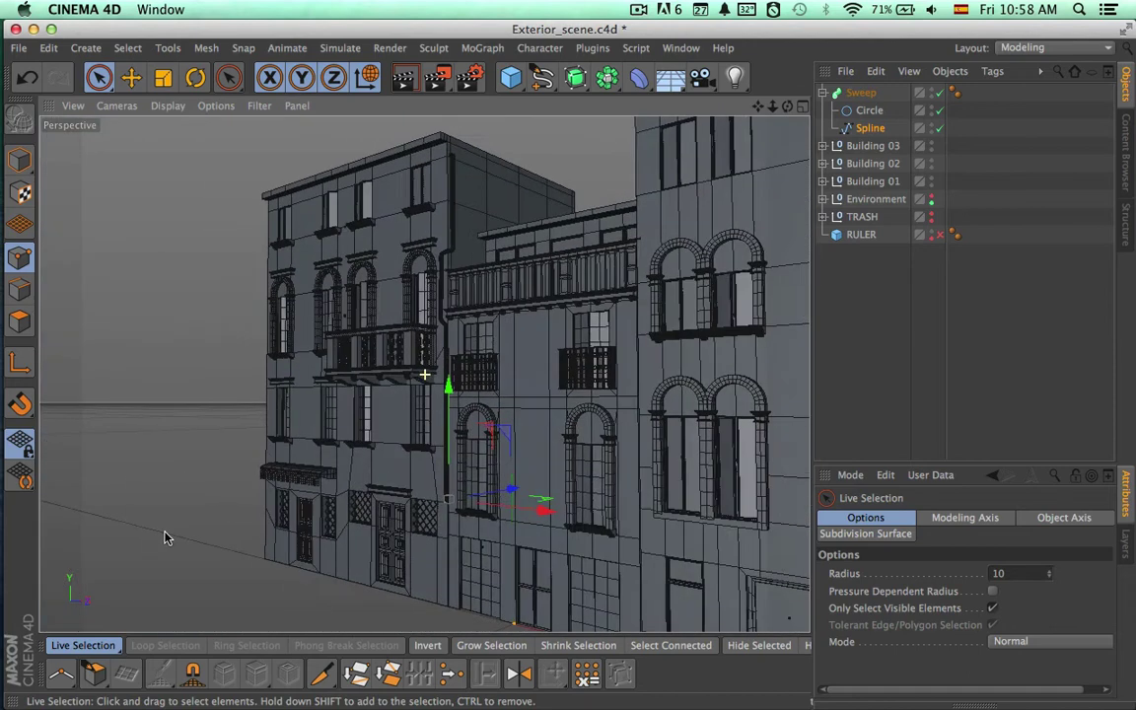
pyautogui.keyDown('alt'); pyautogui.moveTo(347, 514); pyautogui.dragTo(247, 524, button='middle'); pyautogui.keyUp('alt')
pyautogui.press('super+r')
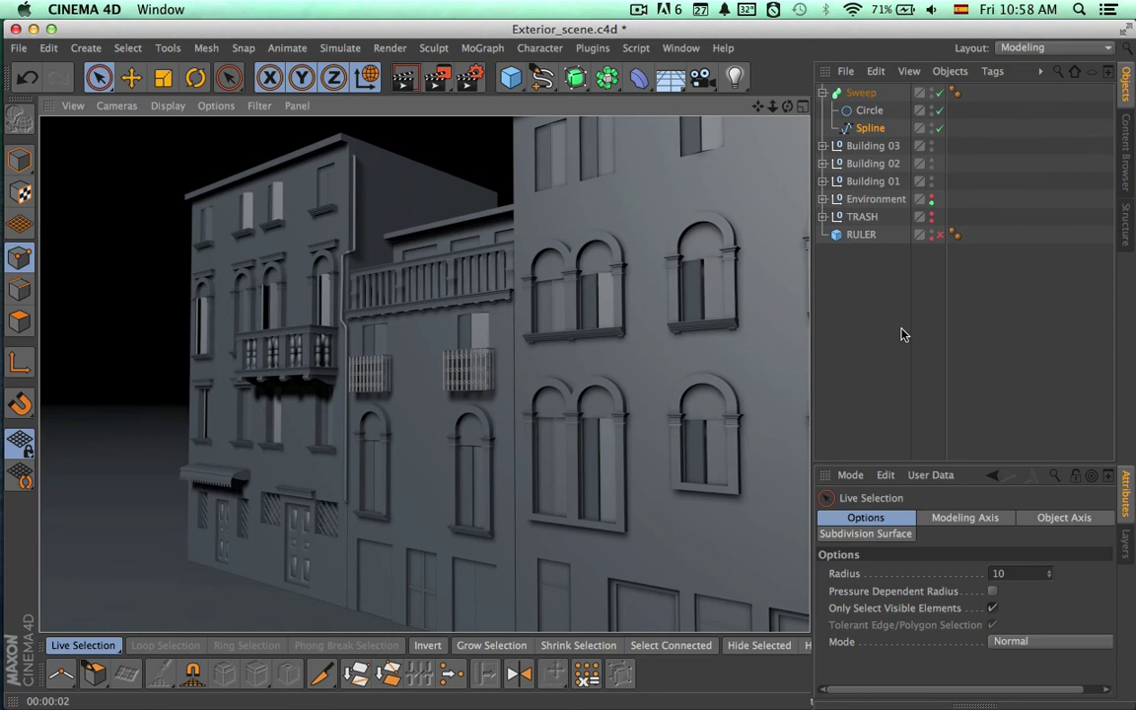
pyautogui.moveTo(503, 337)
pyautogui.keyDown('alt'); pyautogui.mouseDown()
pyautogui.moveTo(627, 333)
pyautogui.moveTo(680, 399)
pyautogui.moveTo(568, 370)
pyautogui.moveTo(636, 449)
pyautogui.moveTo(643, 436)
pyautogui.mouseUp(); pyautogui.keyUp('alt')
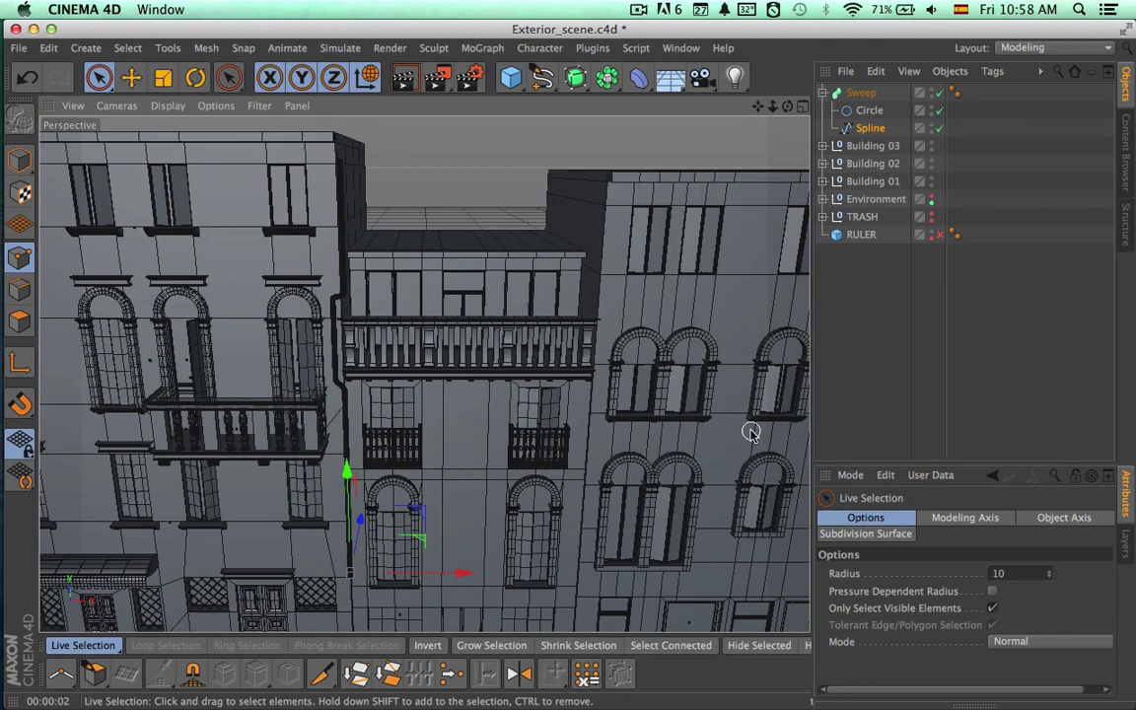
pyautogui.hotkey('ctrl', 'r')
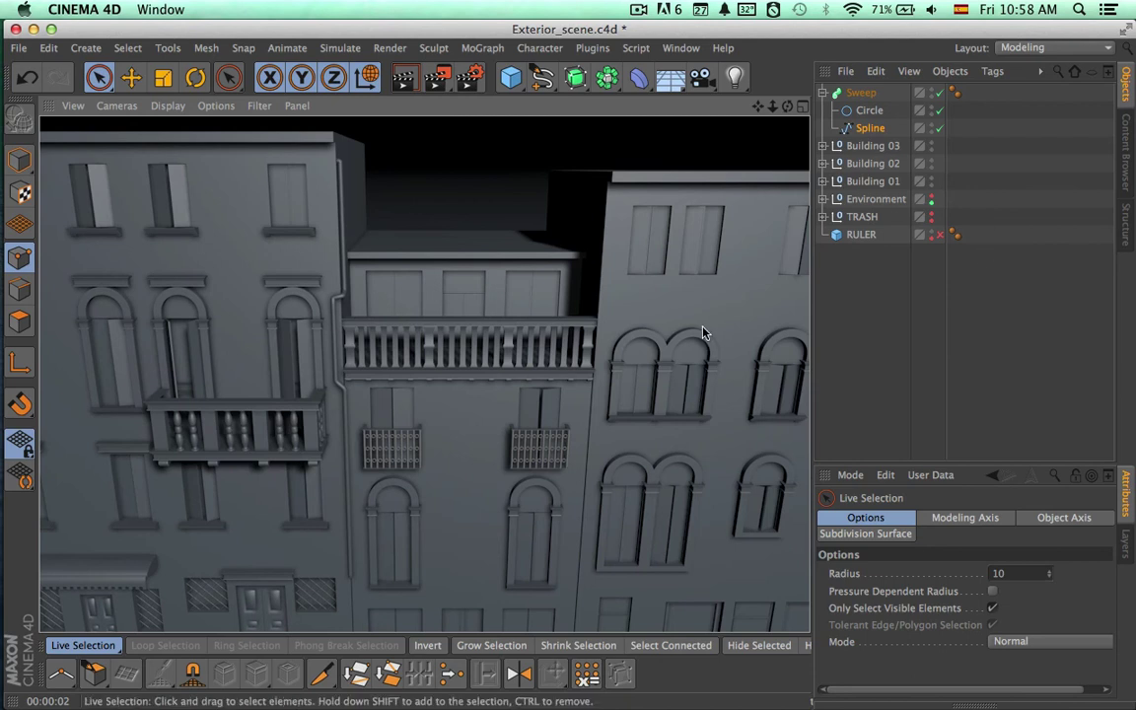
pyautogui.moveTo(703, 334)
pyautogui.keyDown('alt'); pyautogui.mouseDown()
pyautogui.moveTo(483, 358)
pyautogui.moveTo(688, 350)
pyautogui.mouseUp(); pyautogui.keyUp('alt')
pyautogui.press('super+Tab')
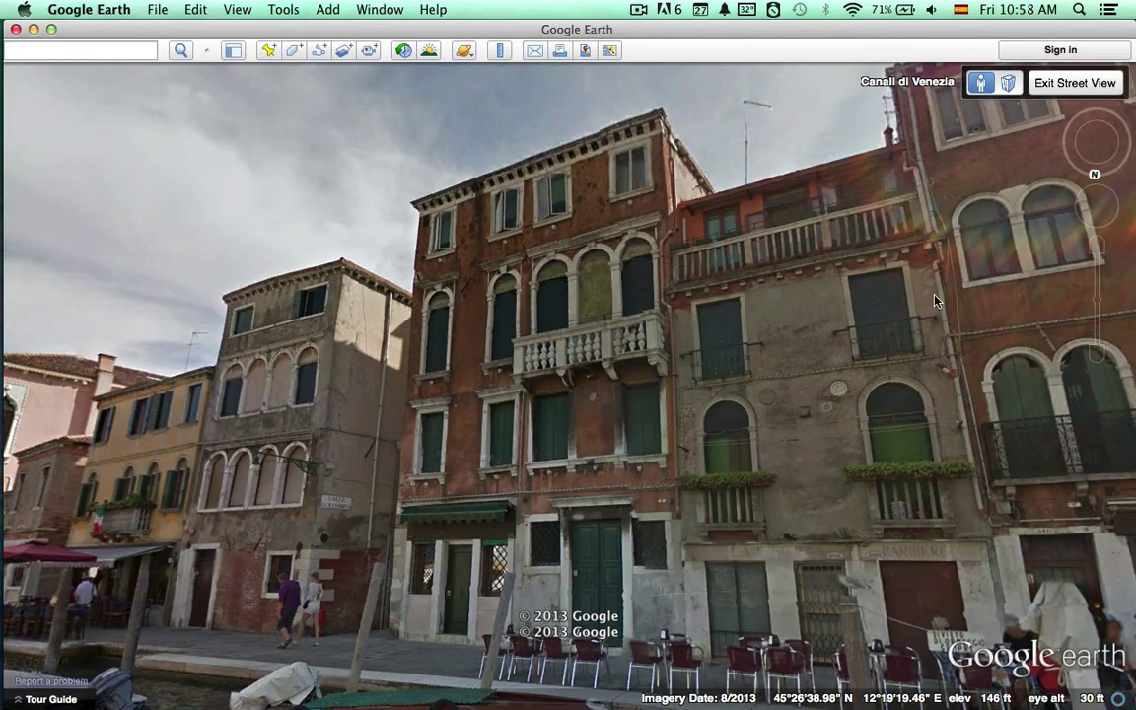
pyautogui.press('super+Tab')
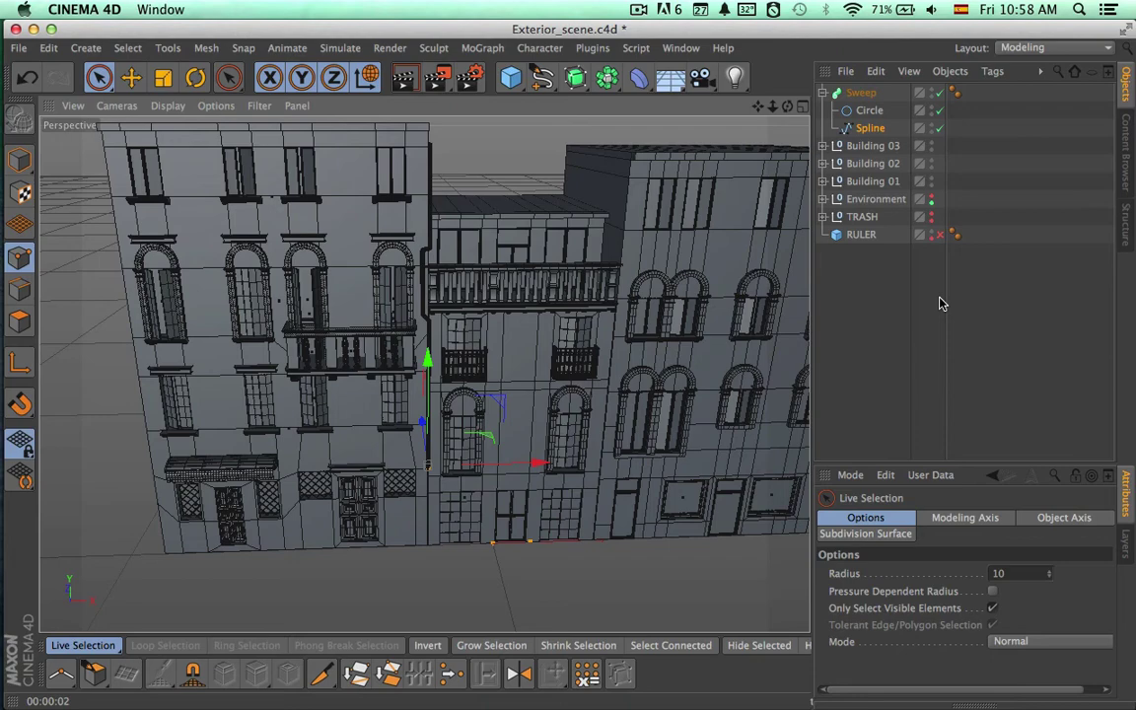
# Duplicate the finished drainpipe's Sweep object together with its circle and spline
pyautogui.keyDown('alt'); pyautogui.moveTo(748, 340); pyautogui.dragTo(695, 331); pyautogui.keyUp('alt')
pyautogui.click(864, 96)
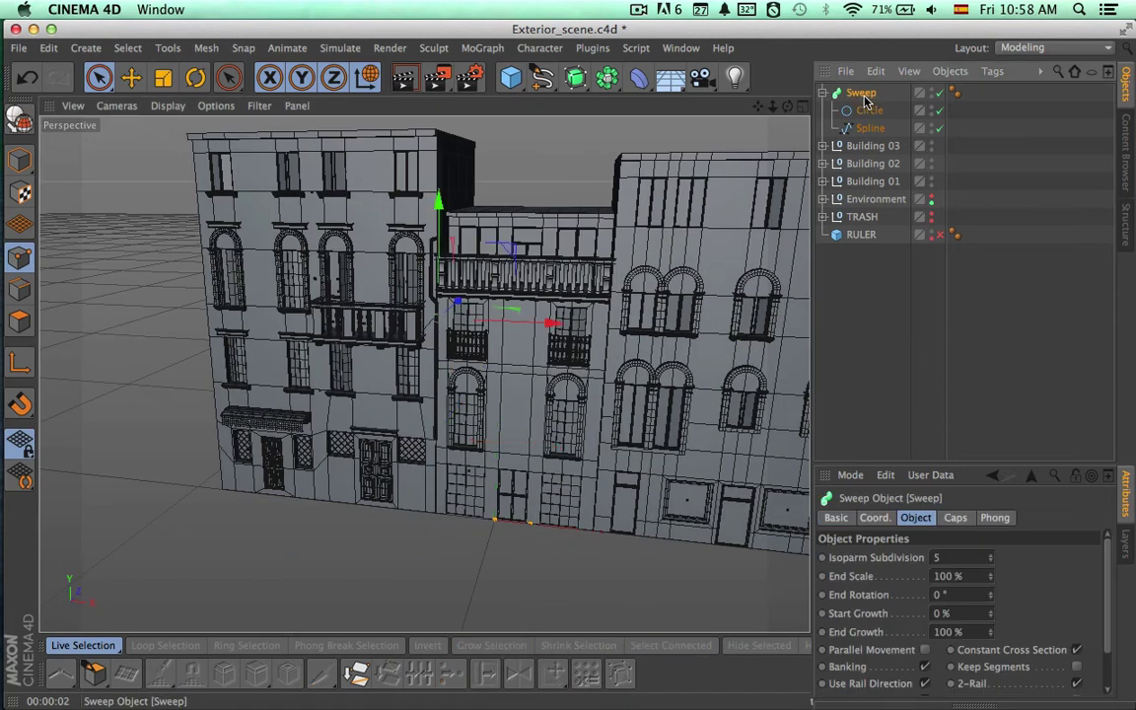
pyautogui.press('super+c')
pyautogui.press('super+v')
# Rename the original Sweep to TUBE and place it inside the Building 01 group
pyautogui.click(823, 146)
pyautogui.click(865, 146)
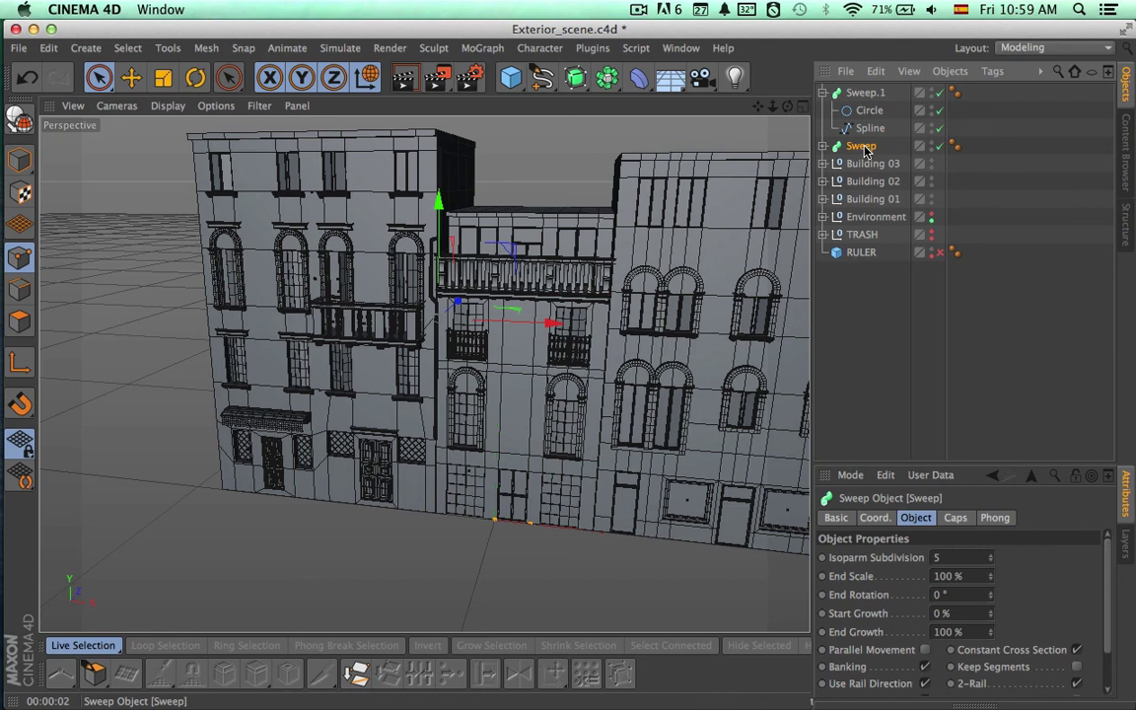
pyautogui.doubleClick(865, 147)
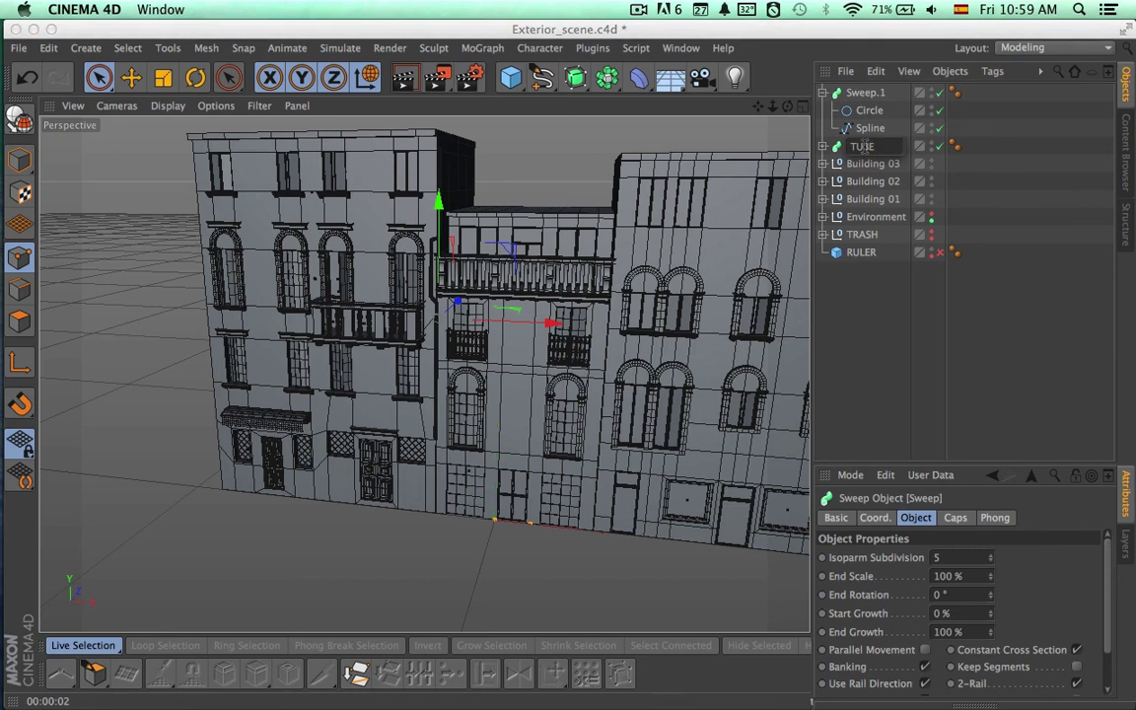
pyautogui.press('Return')
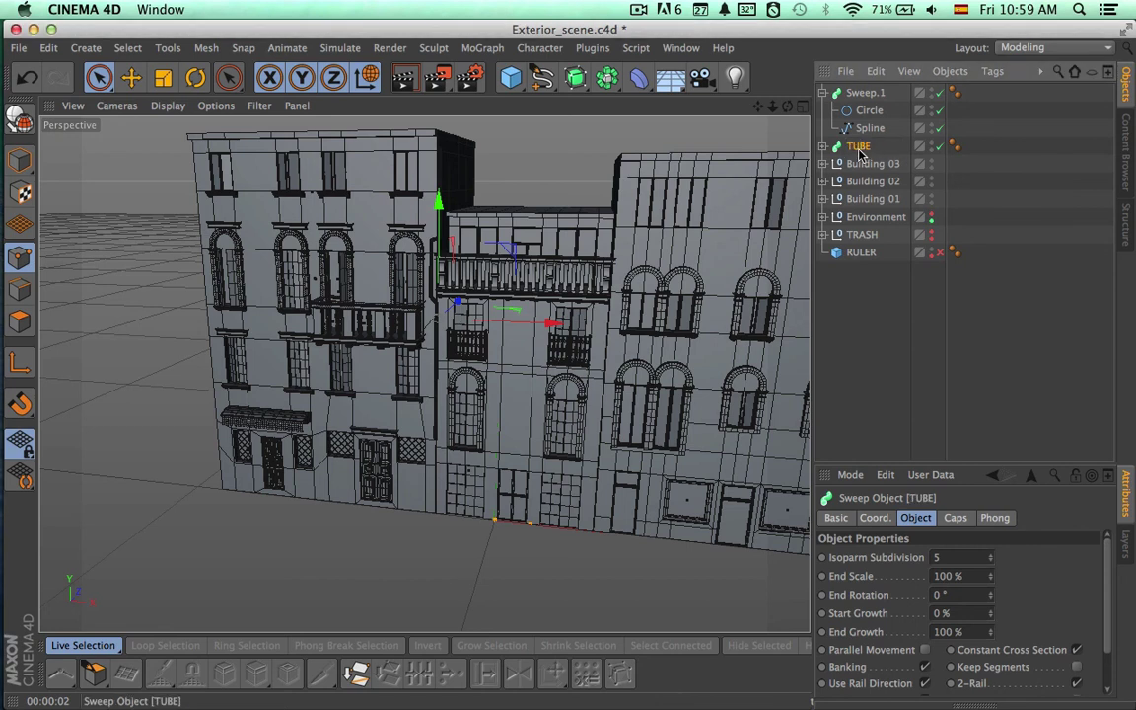
pyautogui.moveTo(860, 203); pyautogui.dragTo(844, 185)
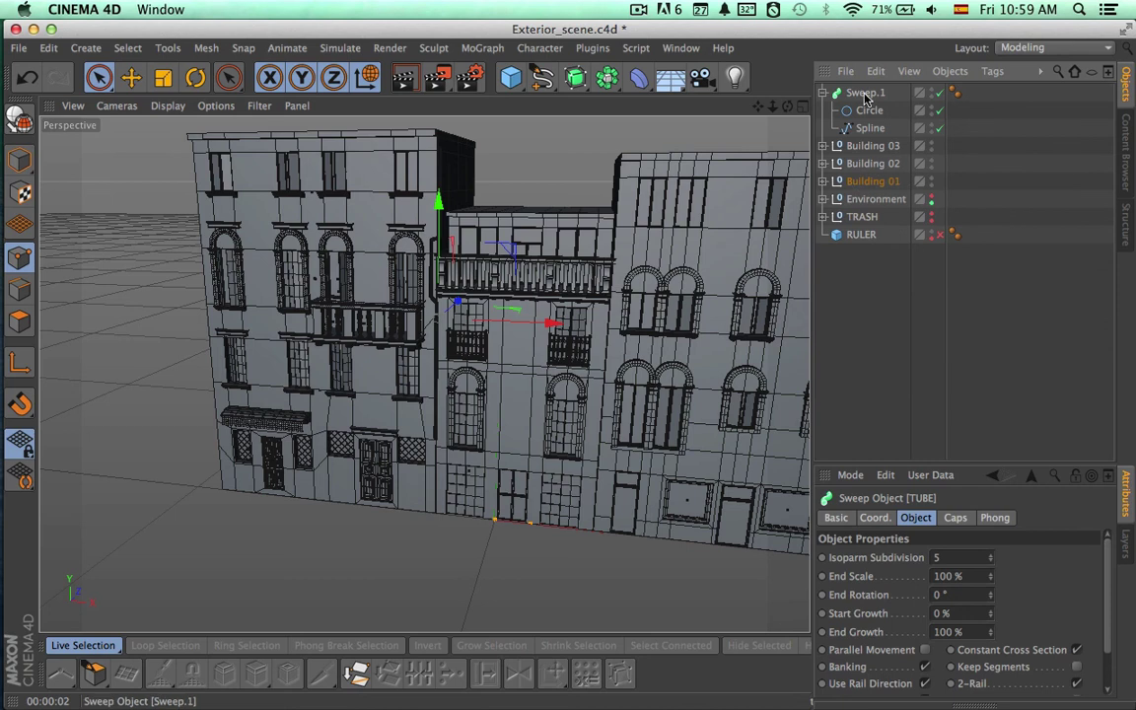
# Move the whole Sweep.1 copy in Model mode along X to the joint between Building 02 and Building 03
pyautogui.keyDown('alt'); pyautogui.moveTo(688, 324); pyautogui.dragTo(794, 305); pyautogui.keyUp('alt')
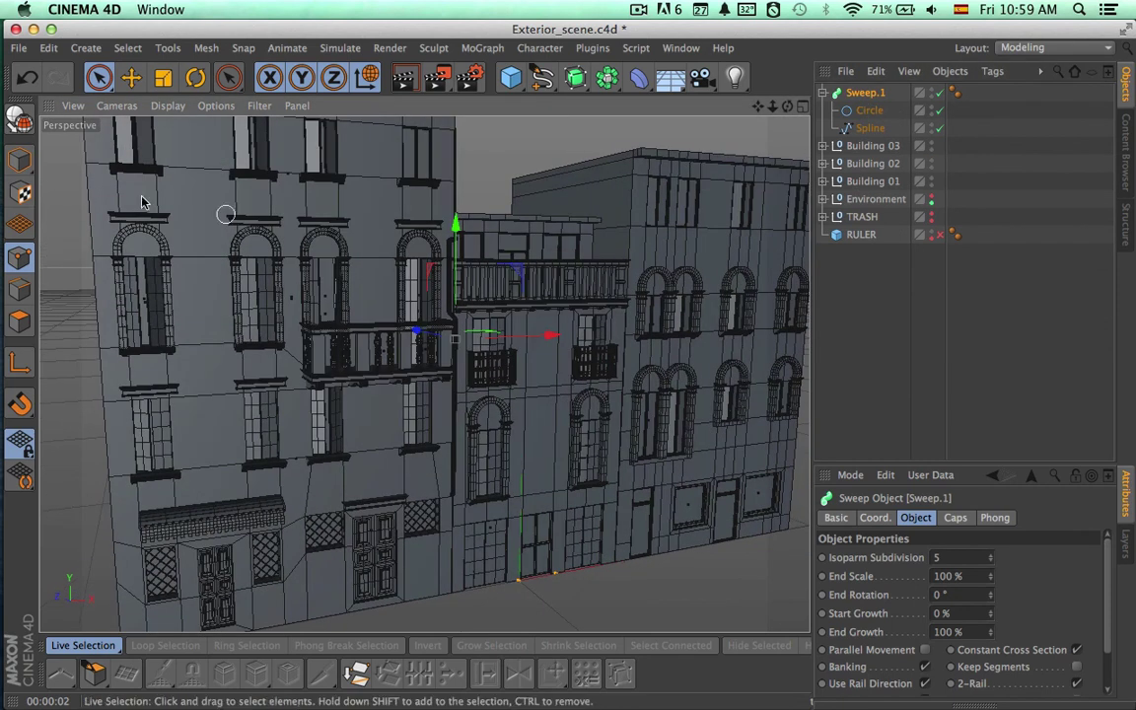
pyautogui.moveTo(547, 335); pyautogui.dragTo(551, 360)
pyautogui.keyDown('alt'); pyautogui.moveTo(677, 349); pyautogui.dragTo(809, 356, button='right'); pyautogui.keyUp('alt')
pyautogui.keyDown('alt'); pyautogui.moveTo(678, 349); pyautogui.dragTo(544, 396); pyautogui.keyUp('alt')
pyautogui.keyDown('alt'); pyautogui.moveTo(426, 373); pyautogui.dragTo(596, 537, button='middle'); pyautogui.keyUp('alt')
pyautogui.keyDown('alt'); pyautogui.moveTo(609, 545); pyautogui.dragTo(689, 417); pyautogui.keyUp('alt')
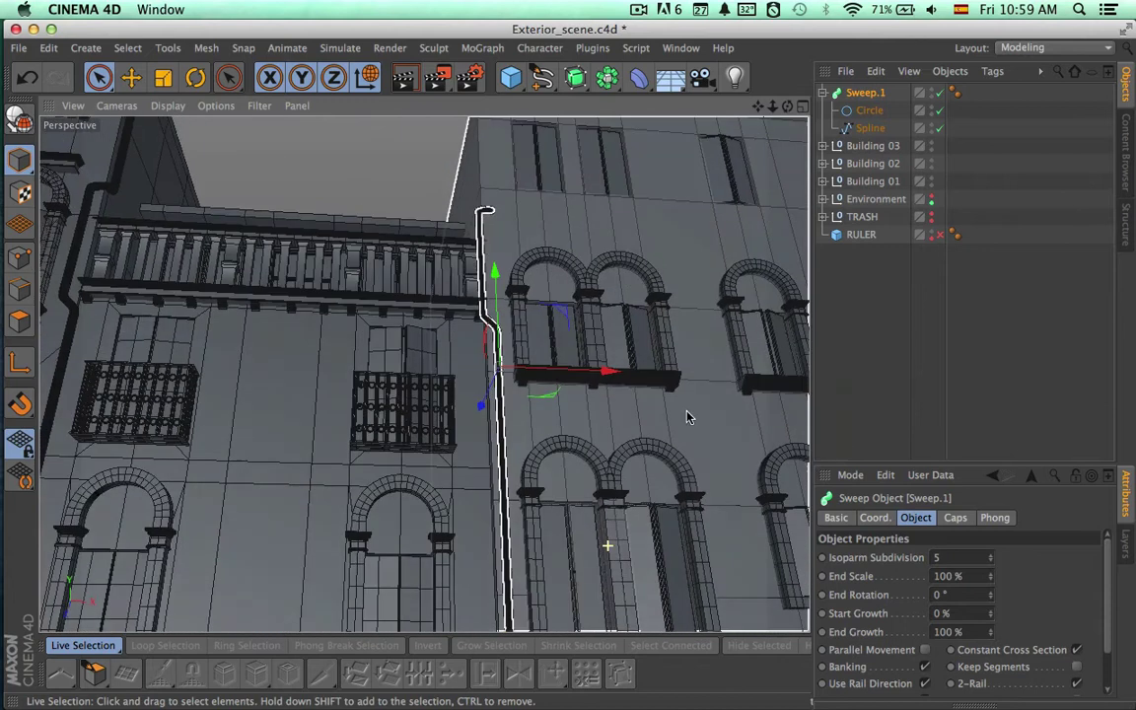
# Check the second pipe's placement in the Google Earth street view and fine-tune the Sweep.1 copy along X at Building 03's corner
pyautogui.press('super+Tab')
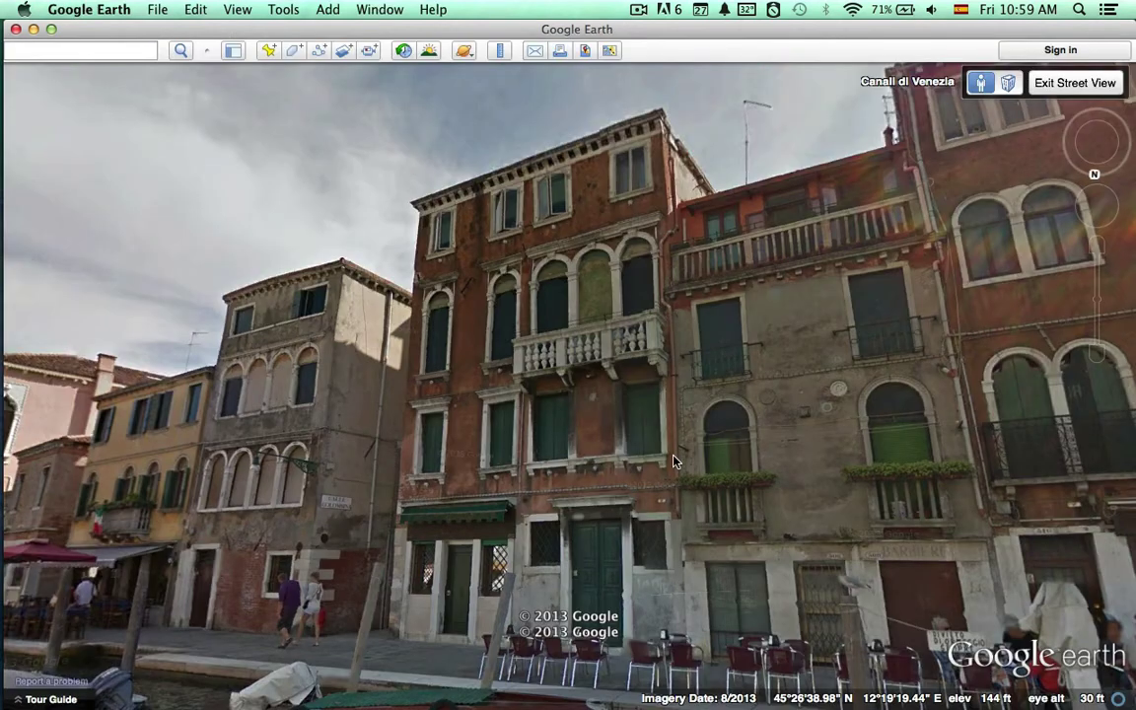
pyautogui.press('super+Tab')
pyautogui.keyDown('alt'); pyautogui.moveTo(693, 482); pyautogui.dragTo(652, 518); pyautogui.keyUp('alt')
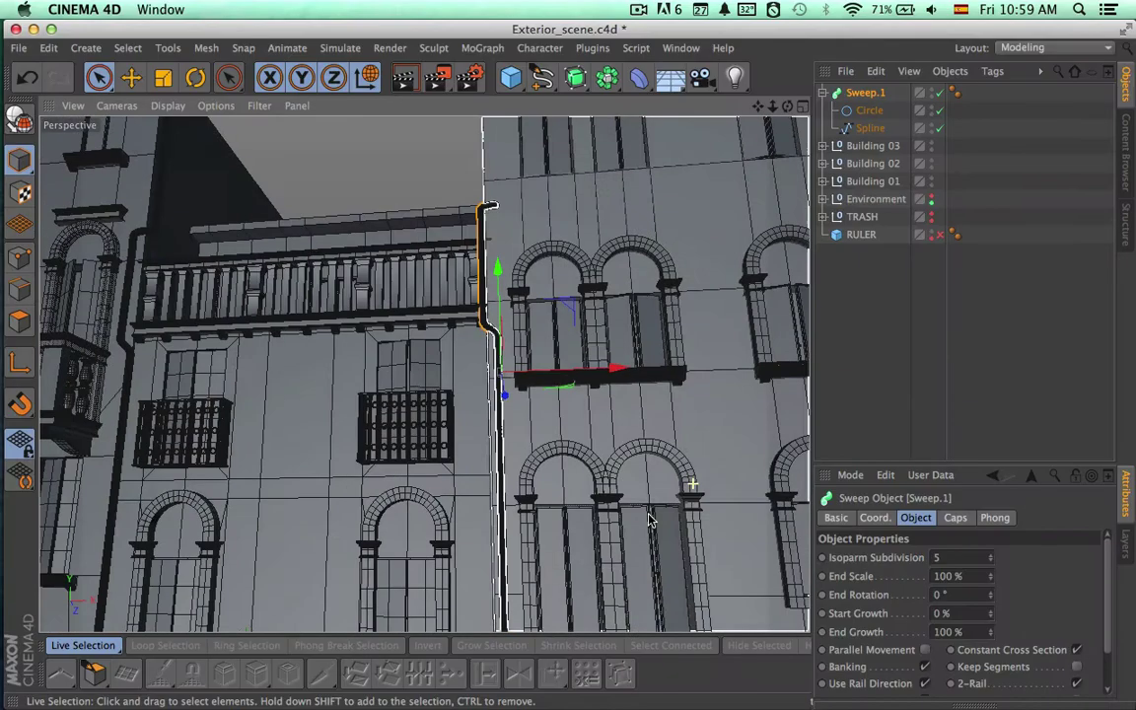
pyautogui.keyDown('alt'); pyautogui.moveTo(647, 383); pyautogui.dragTo(639, 261, button='middle'); pyautogui.keyUp('alt')
pyautogui.moveTo(610, 220); pyautogui.dragTo(603, 221)
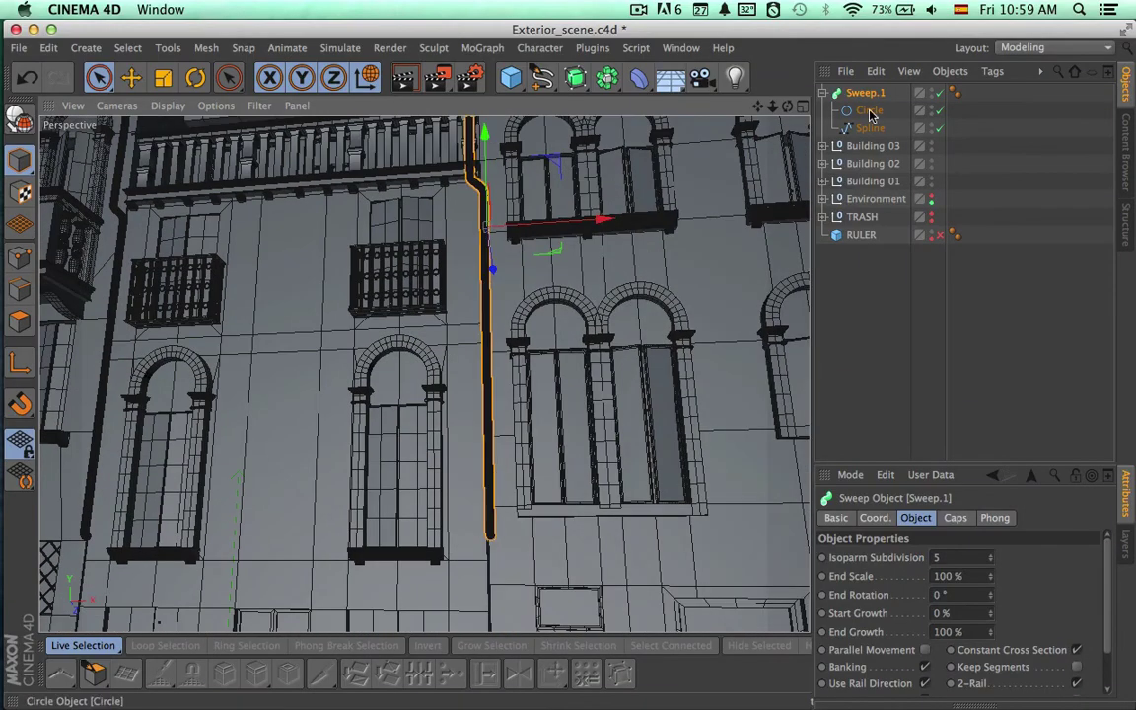
# Hide Building 02 and lower the copied spline's bottom bend points along Y, checking the end height against the Google Earth street view
pyautogui.keyDown('alt'); pyautogui.click(933, 167); pyautogui.keyUp('alt')
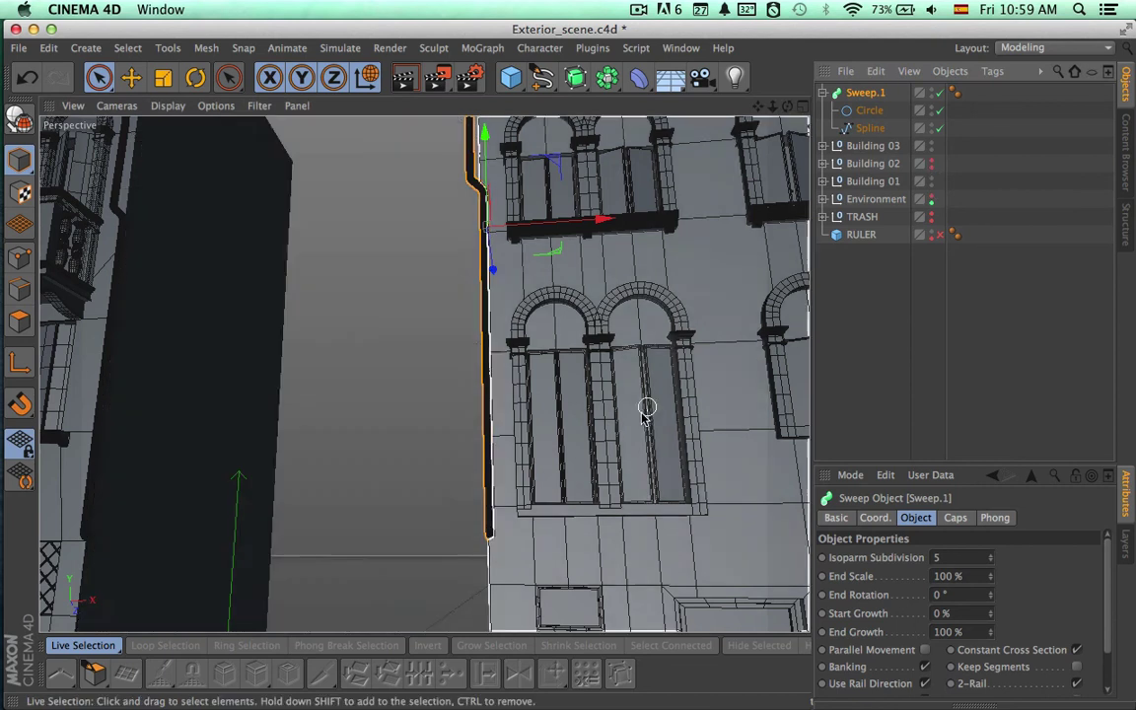
pyautogui.keyDown('alt'); pyautogui.moveTo(644, 411); pyautogui.dragTo(774, 390); pyautogui.keyUp('alt')
pyautogui.click(20, 259)
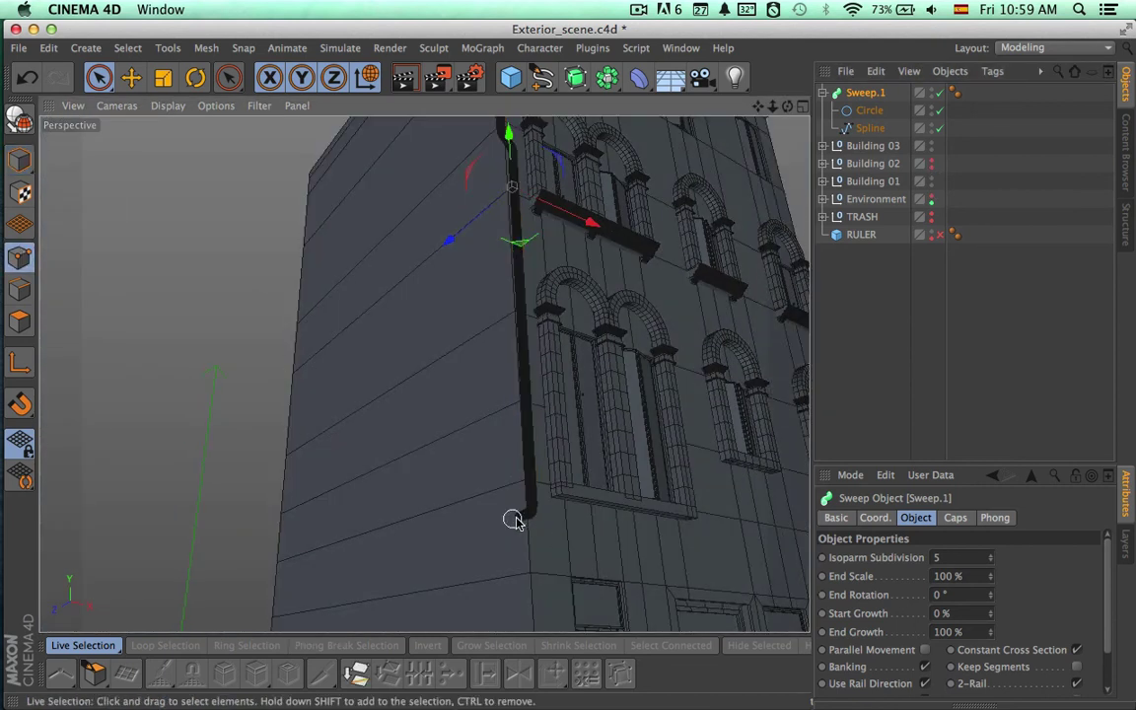
pyautogui.click(868, 130)
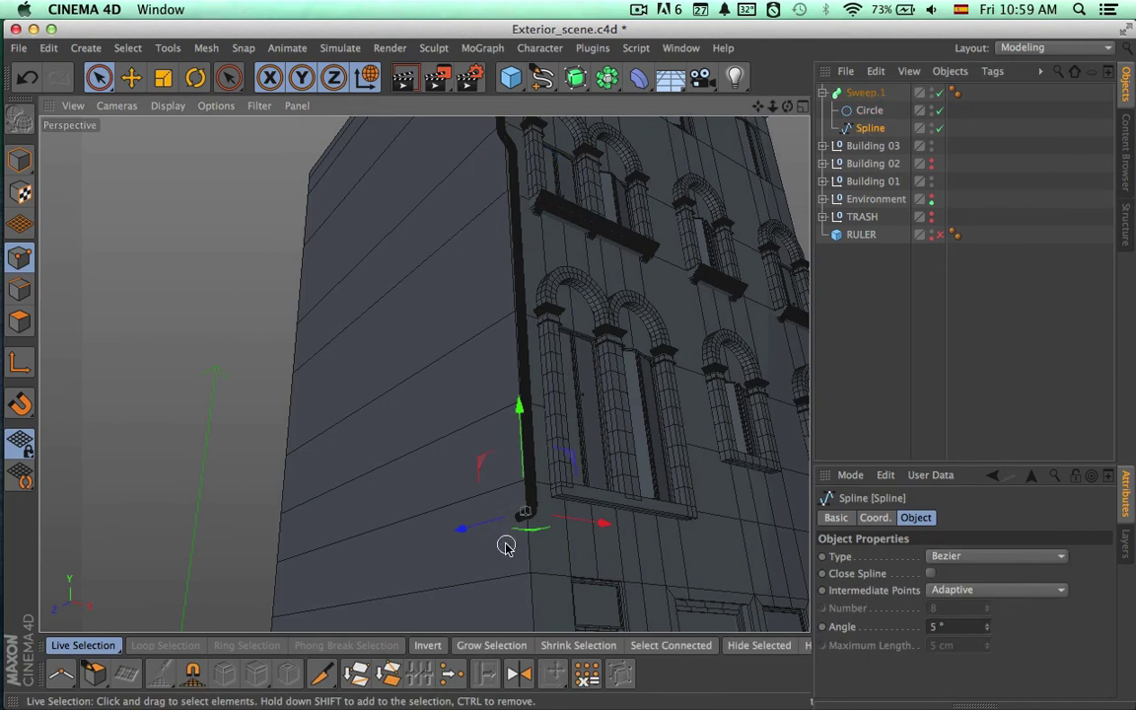
pyautogui.moveTo(523, 423); pyautogui.dragTo(530, 505)
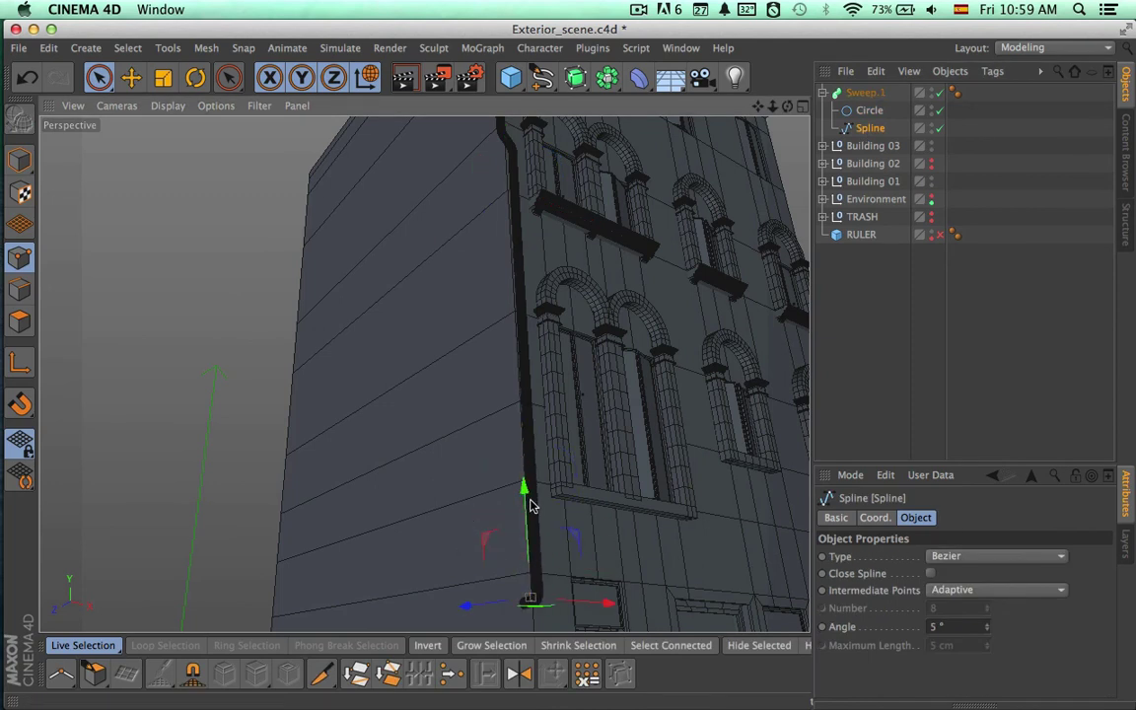
pyautogui.keyDown('alt'); pyautogui.moveTo(653, 479); pyautogui.dragTo(505, 513); pyautogui.keyUp('alt')
pyautogui.keyDown('alt'); pyautogui.moveTo(574, 530); pyautogui.dragTo(582, 444, button='middle'); pyautogui.keyUp('alt')
pyautogui.keyDown('alt'); pyautogui.moveTo(594, 475); pyautogui.dragTo(534, 474); pyautogui.keyUp('alt')
pyautogui.press('super+Tab')
pyautogui.press('super+Tab')
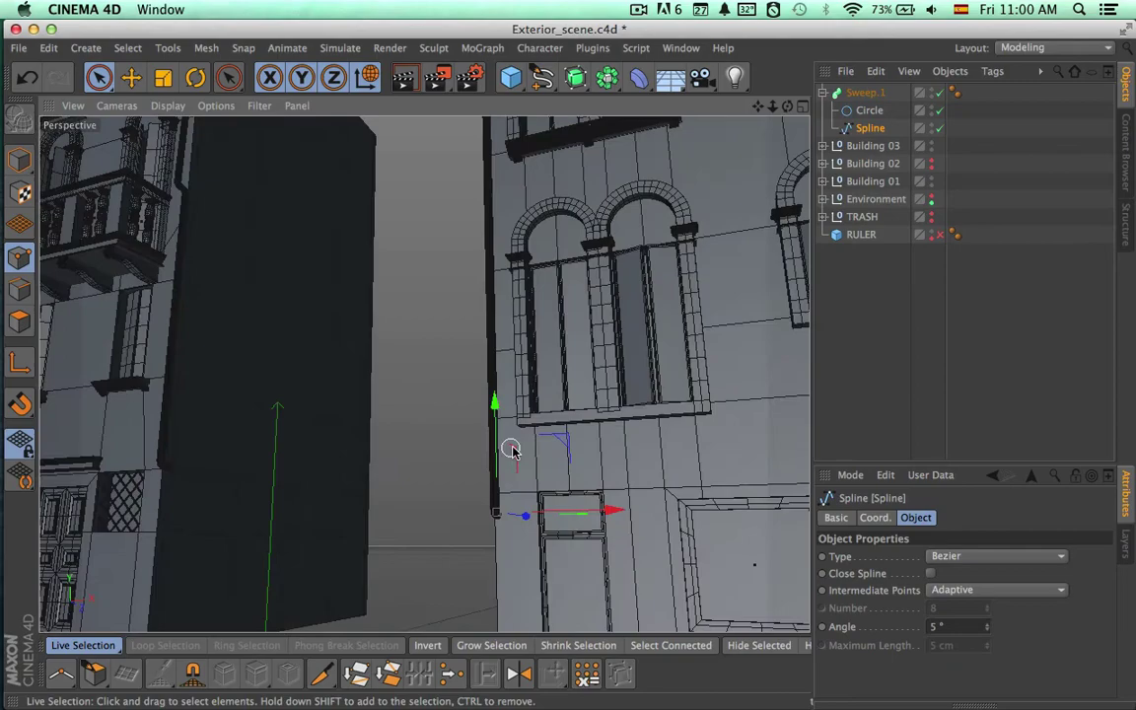
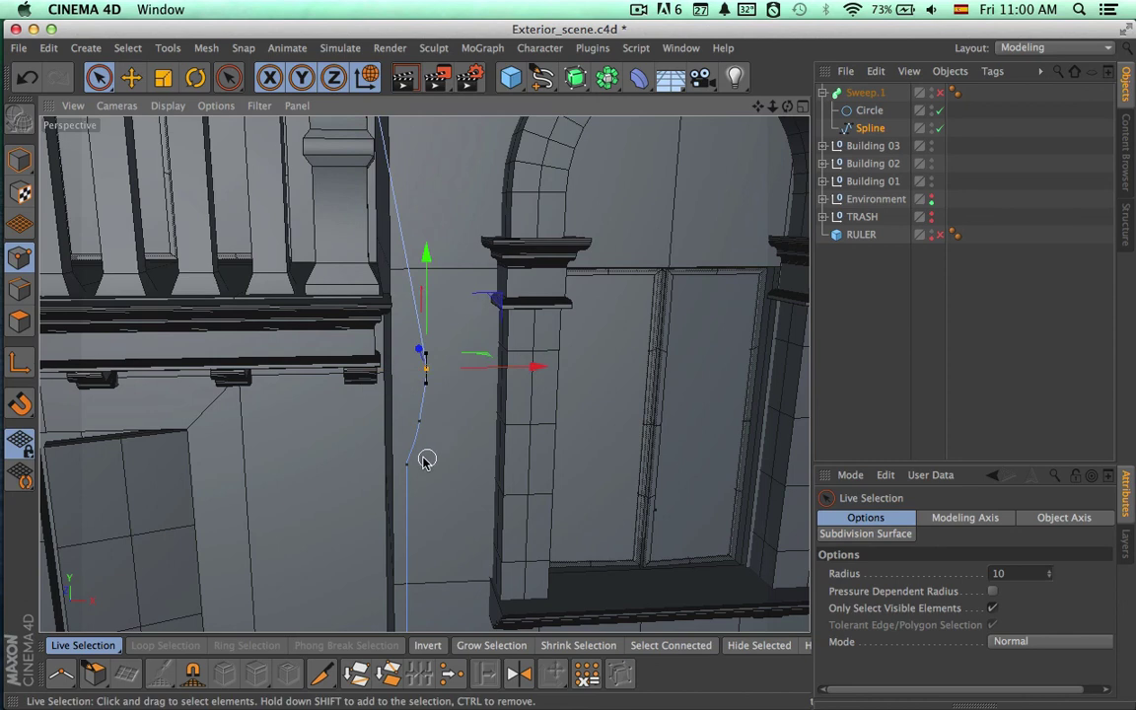
# Move the copied spline's point above the terrace railing along X so the run passes straight beside the terrace
pyautogui.click(407, 464)
pyautogui.keyDown('alt'); pyautogui.moveTo(483, 355); pyautogui.dragTo(508, 503, button='middle'); pyautogui.keyUp('alt')
pyautogui.keyDown('alt'); pyautogui.moveTo(508, 503); pyautogui.dragTo(393, 411, button='right'); pyautogui.keyUp('alt')
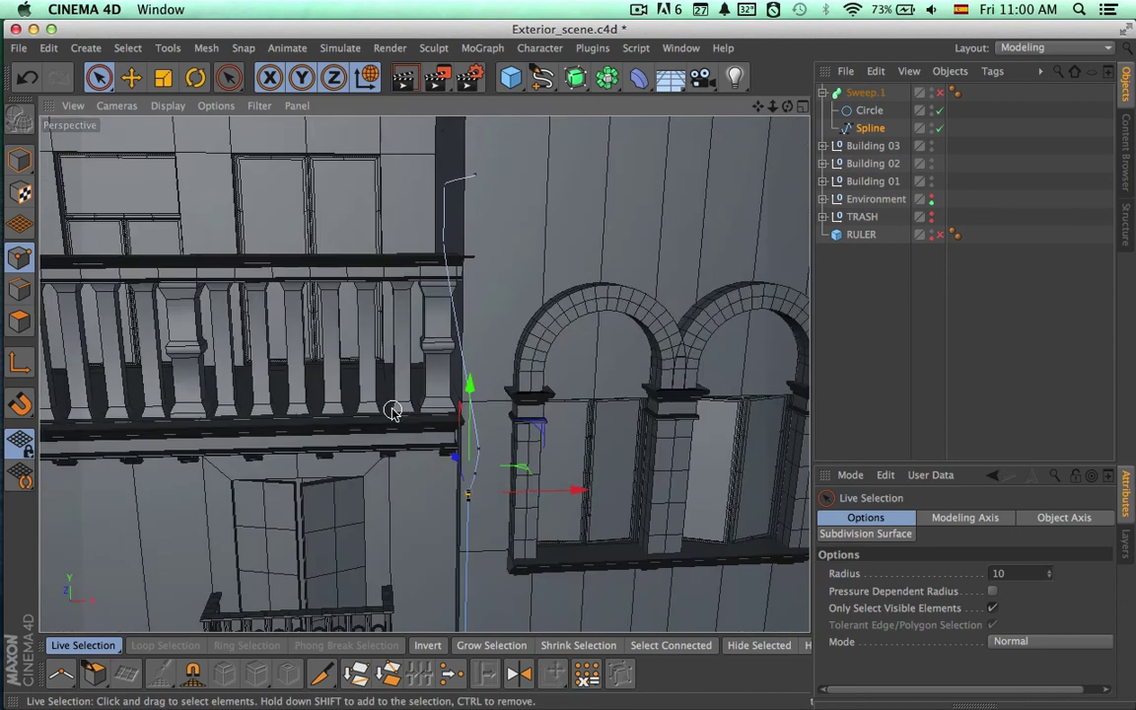
pyautogui.keyDown('alt'); pyautogui.moveTo(393, 411); pyautogui.dragTo(394, 497, button='middle'); pyautogui.keyUp('alt')
pyautogui.click(442, 338)
pyautogui.moveTo(515, 335); pyautogui.dragTo(549, 341)
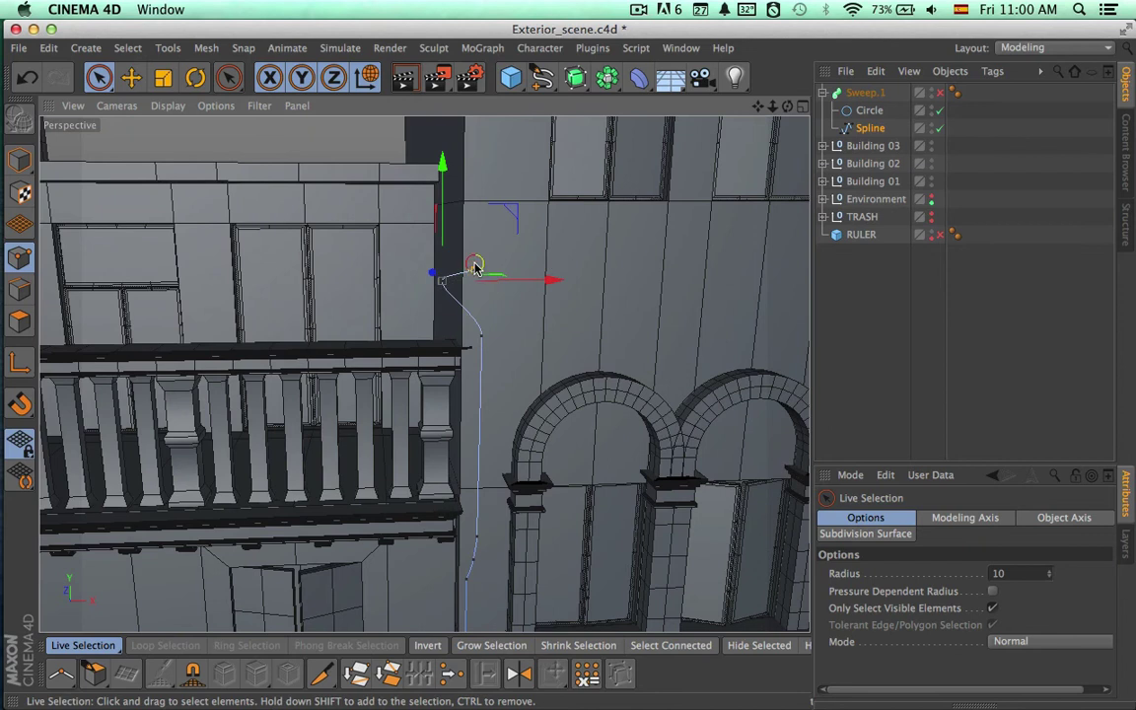
# Raise the copied spline's top bend to Building 03's roof and reposition the point above the terrace along X and Z
pyautogui.moveTo(475, 266); pyautogui.dragTo(510, 221)
pyautogui.scroll(-4, 485, 256)
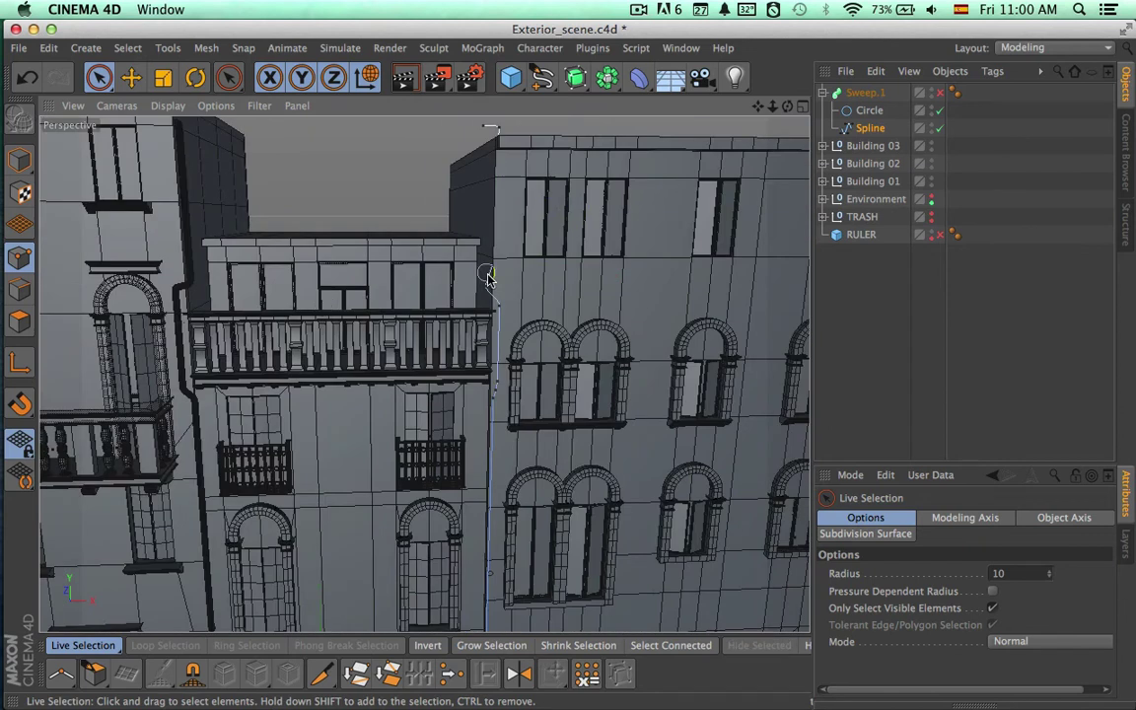
pyautogui.moveTo(555, 279); pyautogui.dragTo(568, 291)
pyautogui.keyDown('alt'); pyautogui.moveTo(473, 170); pyautogui.dragTo(574, 204, button='middle'); pyautogui.keyUp('alt')
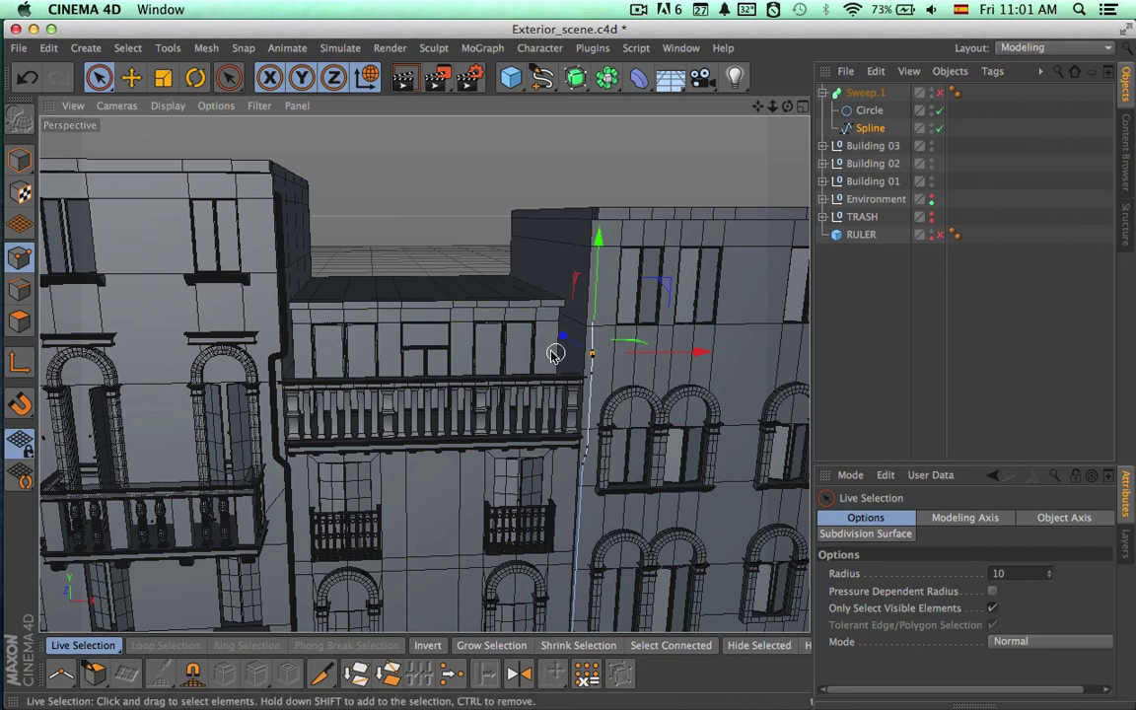
pyautogui.moveTo(576, 346); pyautogui.dragTo(579, 348)
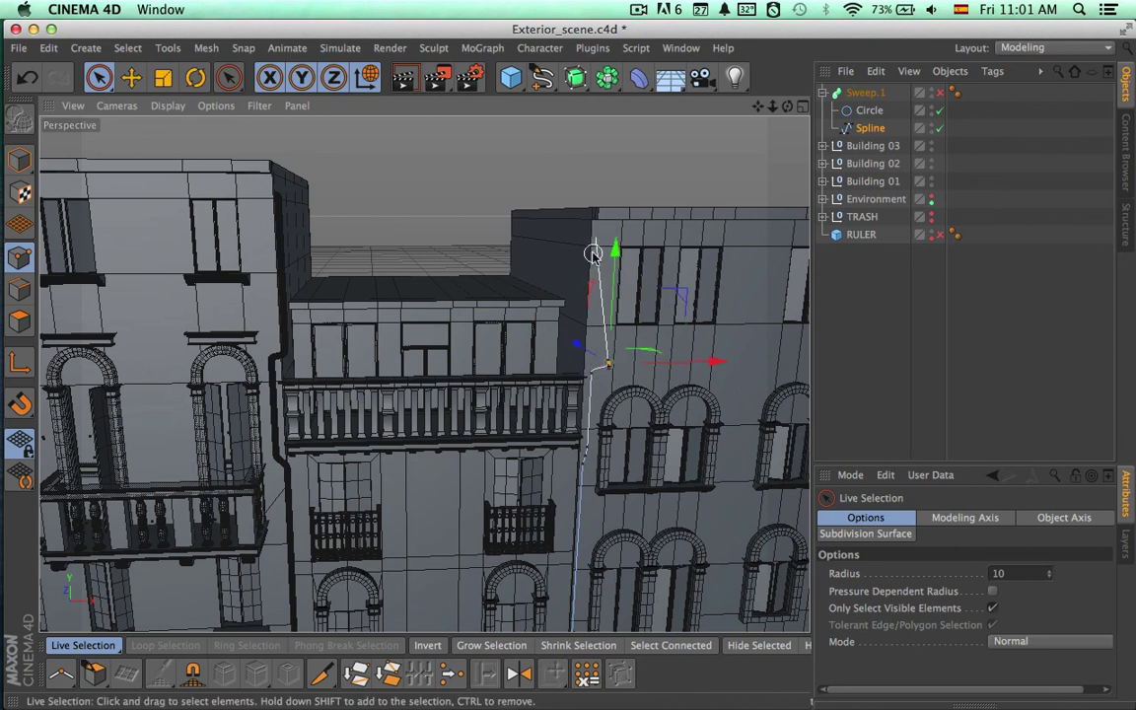
pyautogui.press('super+z')
# Move the copied spline's top bend points along Z to fit the roof cornice of Building 03
pyautogui.keyDown('alt'); pyautogui.moveTo(612, 218); pyautogui.dragTo(775, 265); pyautogui.keyUp('alt')
pyautogui.moveTo(563, 218); pyautogui.dragTo(564, 218)
pyautogui.keyDown('alt'); pyautogui.moveTo(612, 234); pyautogui.dragTo(800, 239, button='right'); pyautogui.keyUp('alt')
pyautogui.keyDown('alt'); pyautogui.moveTo(691, 247); pyautogui.dragTo(673, 307); pyautogui.keyUp('alt')
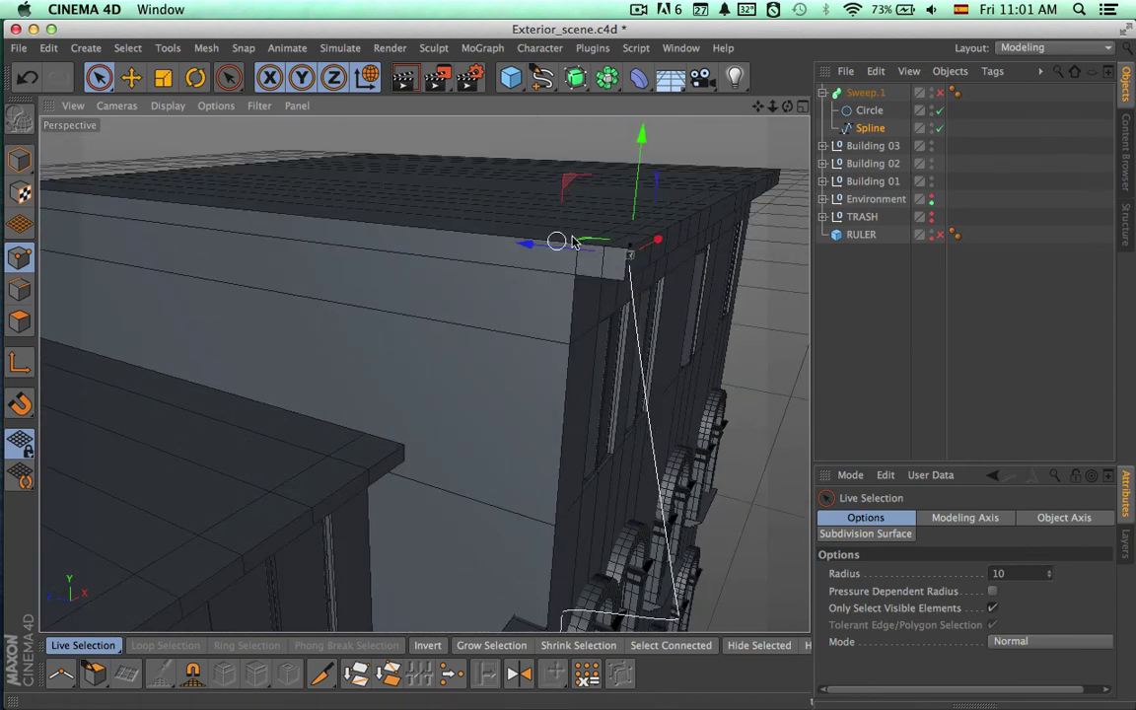
pyautogui.moveTo(556, 246); pyautogui.dragTo(537, 252)
pyautogui.keyDown('alt'); pyautogui.moveTo(652, 276); pyautogui.dragTo(718, 256); pyautogui.keyUp('alt')
pyautogui.keyDown('alt'); pyautogui.moveTo(705, 434); pyautogui.dragTo(584, 272, button='middle'); pyautogui.keyUp('alt')
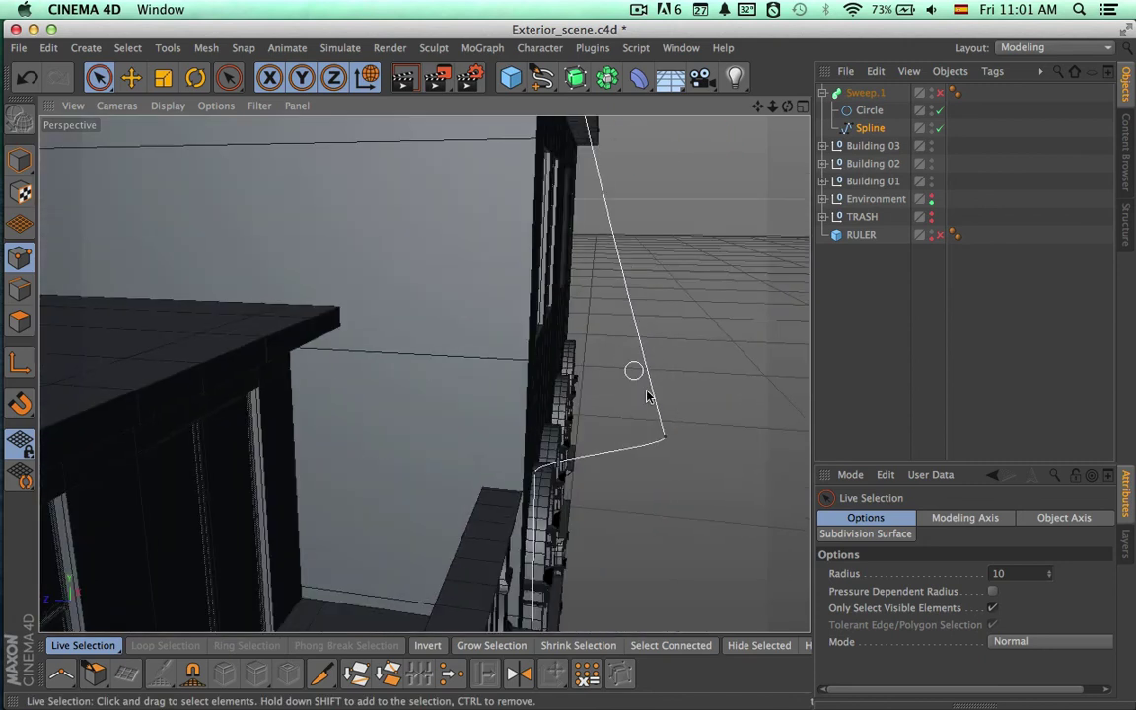
# Rotate the tangent of the copied spline's bend point above the terrace and move the point along Z to Building 03's corner
pyautogui.press('r')
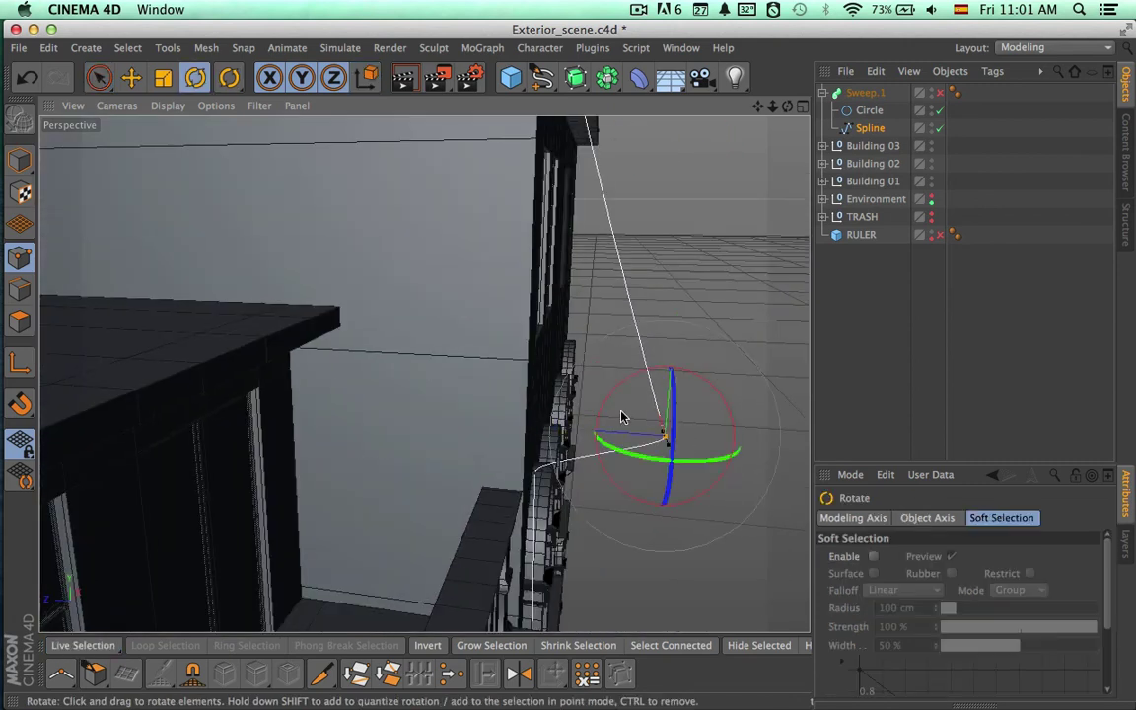
pyautogui.moveTo(605, 411); pyautogui.dragTo(619, 389)
pyautogui.press('space')
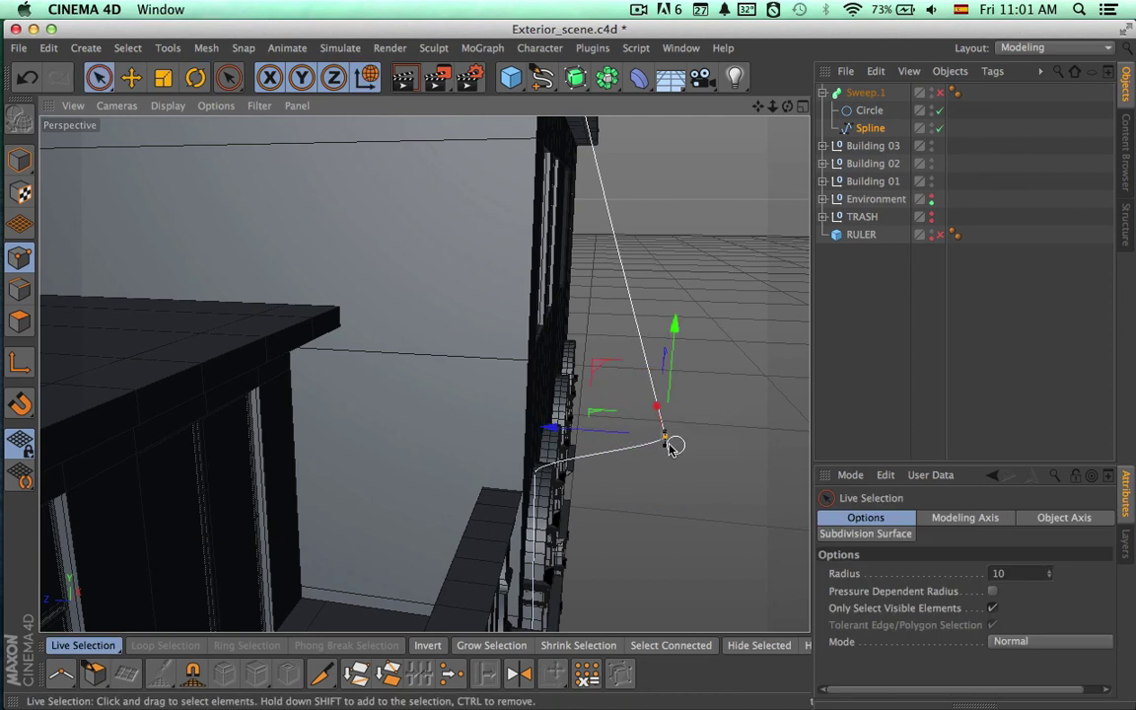
pyautogui.moveTo(672, 444); pyautogui.dragTo(491, 426)
pyautogui.keyDown('alt'); pyautogui.moveTo(496, 428); pyautogui.dragTo(555, 357); pyautogui.keyUp('alt')
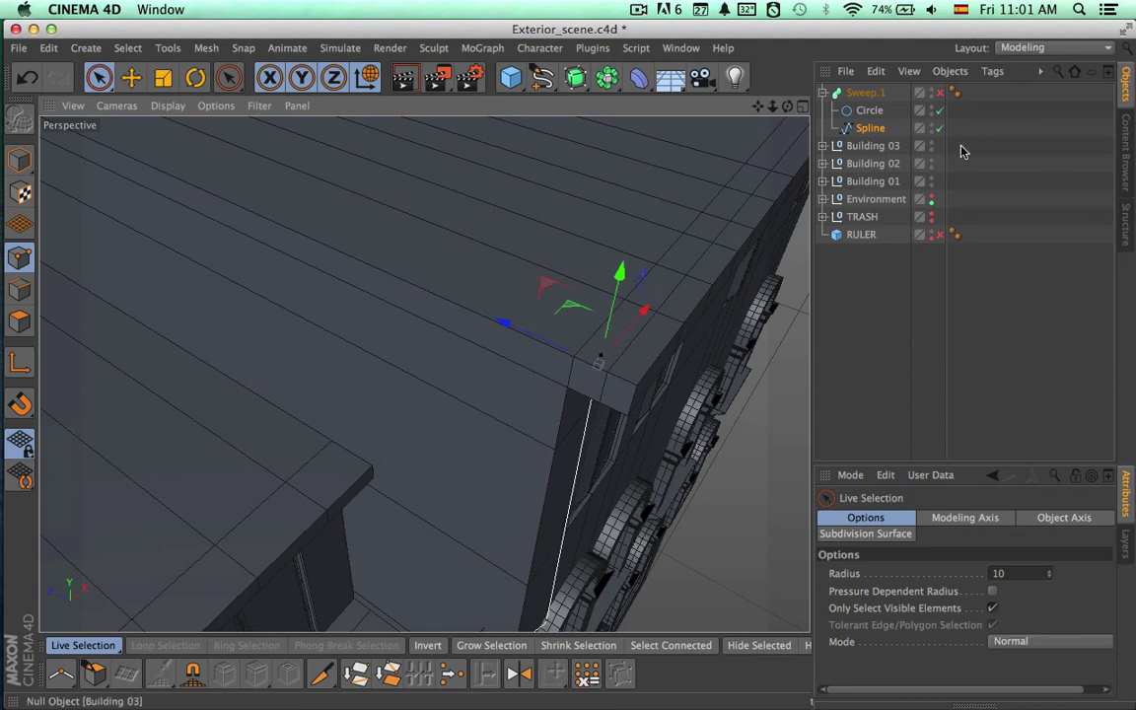
# Re-enable the copied Sweep generator and hide the Environment group in both the viewport and the render
pyautogui.click(940, 93)
pyautogui.keyDown('alt'); pyautogui.moveTo(709, 429); pyautogui.dragTo(592, 375); pyautogui.keyUp('alt')
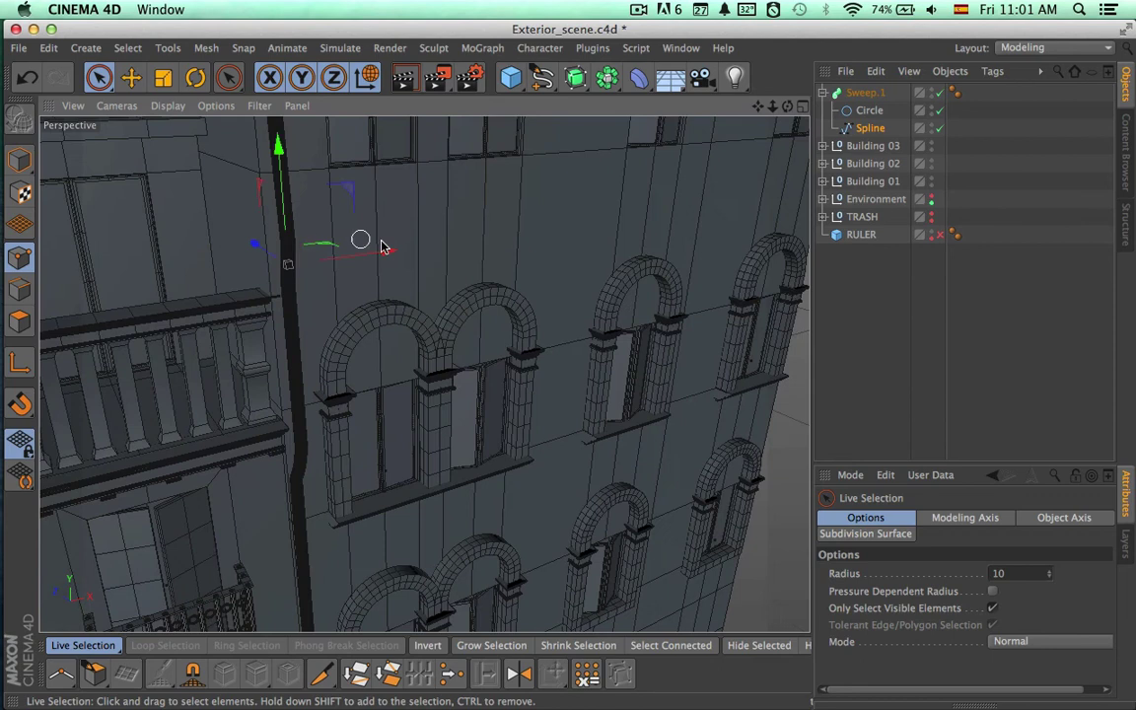
pyautogui.keyDown('alt'); pyautogui.moveTo(382, 247); pyautogui.dragTo(784, 264); pyautogui.keyUp('alt')
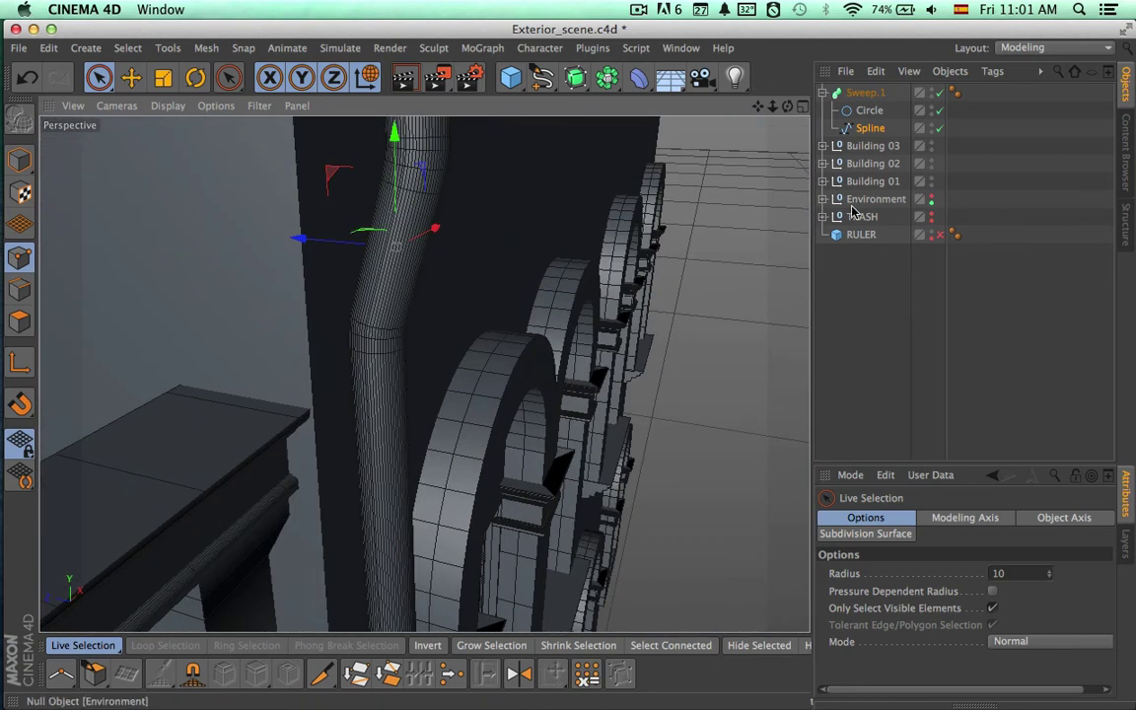
pyautogui.keyDown('alt'); pyautogui.click(932, 204); pyautogui.keyUp('alt')
pyautogui.keyDown('alt'); pyautogui.click(932, 205); pyautogui.keyUp('alt')
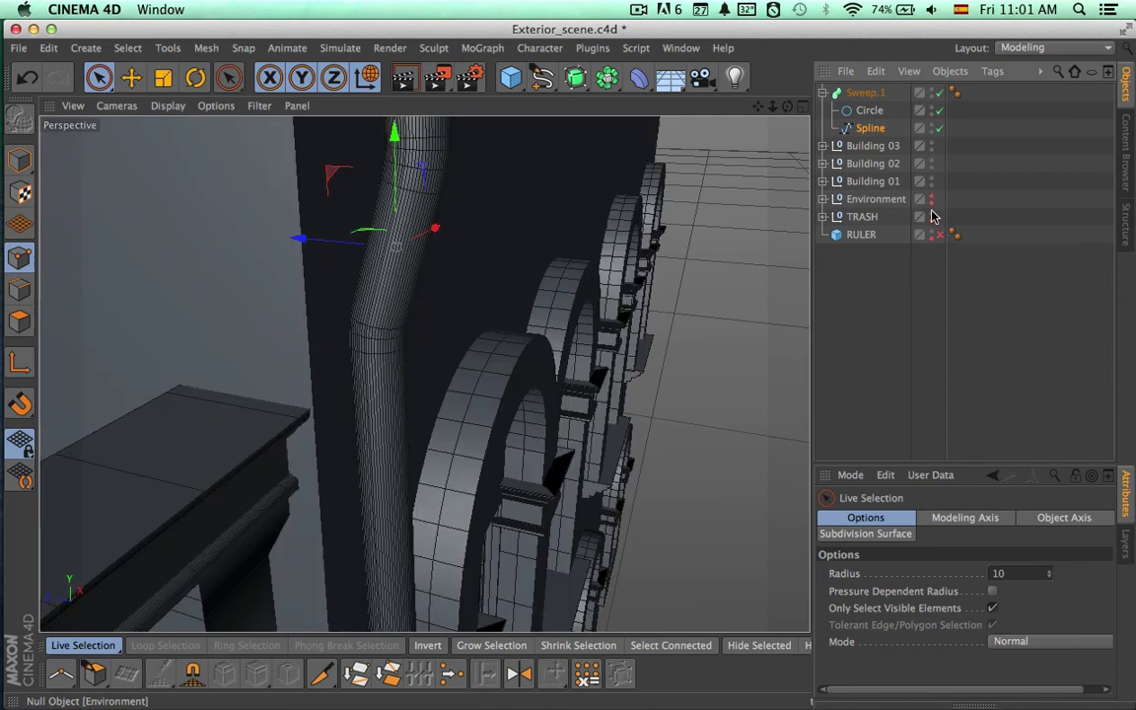
# Move the copied spline's bend points beside the terrace along Z so the pipe sits close to Building 03's wall
pyautogui.keyDown('alt'); pyautogui.moveTo(712, 306); pyautogui.dragTo(708, 406); pyautogui.keyUp('alt')
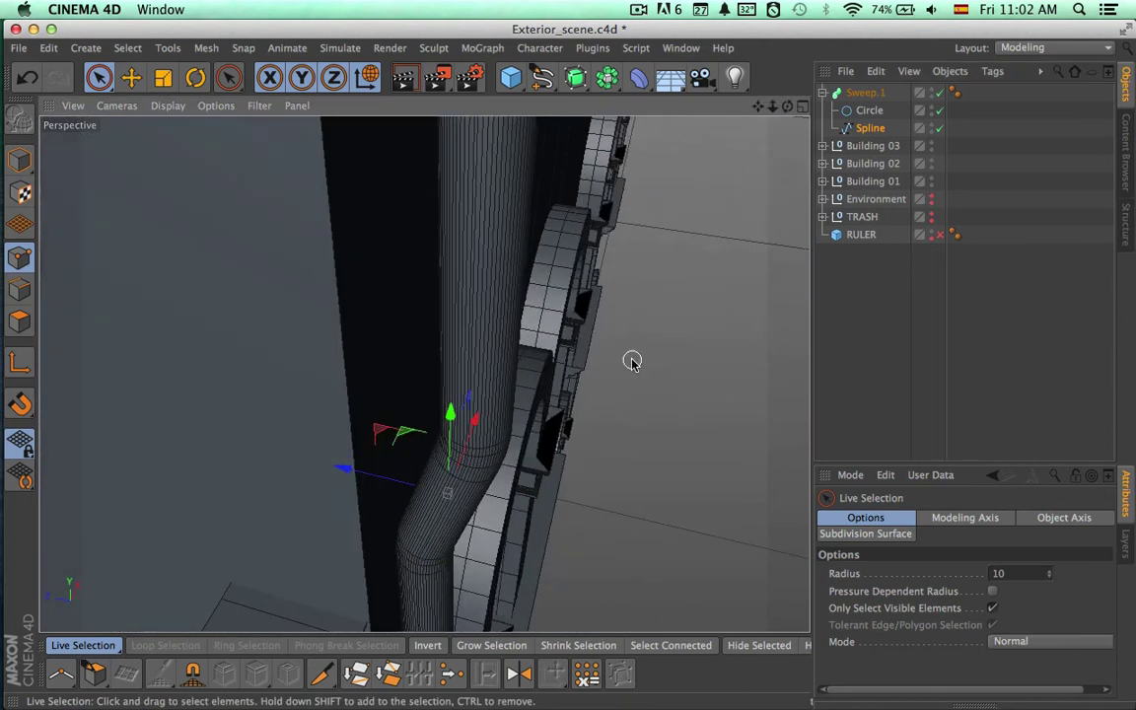
pyautogui.keyDown('alt'); pyautogui.moveTo(632, 362); pyautogui.dragTo(589, 400); pyautogui.keyUp('alt')
pyautogui.moveTo(474, 499); pyautogui.dragTo(477, 499)
pyautogui.click(605, 480)
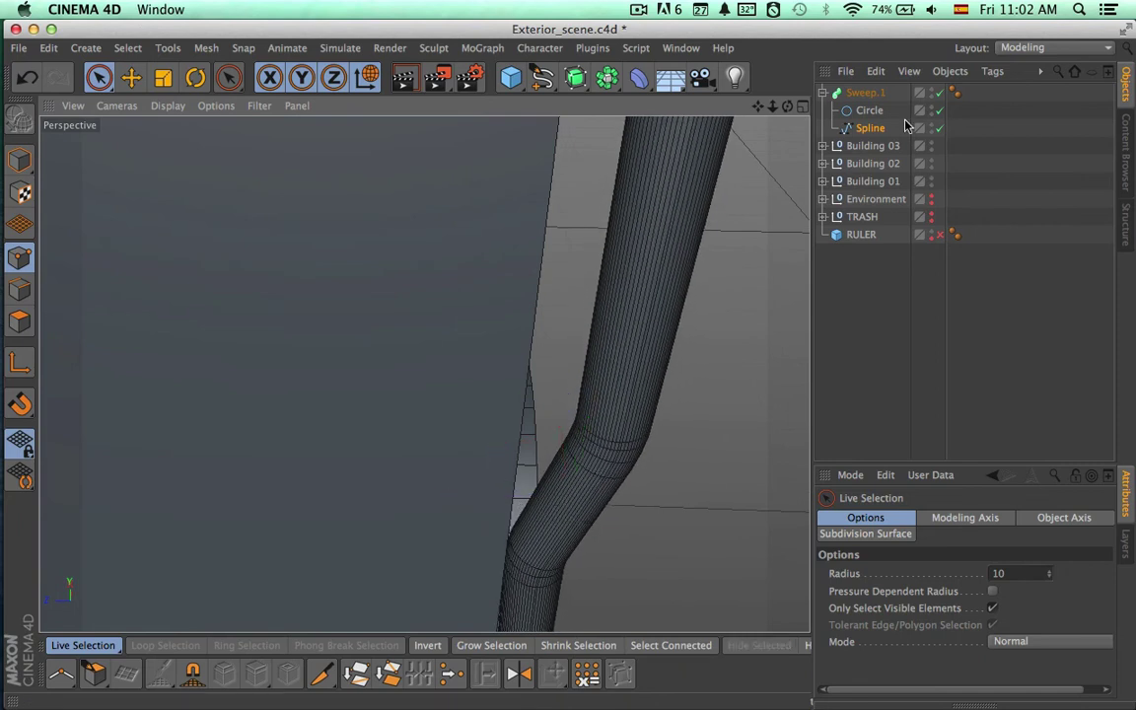
pyautogui.click(941, 94)
pyautogui.click(613, 415)
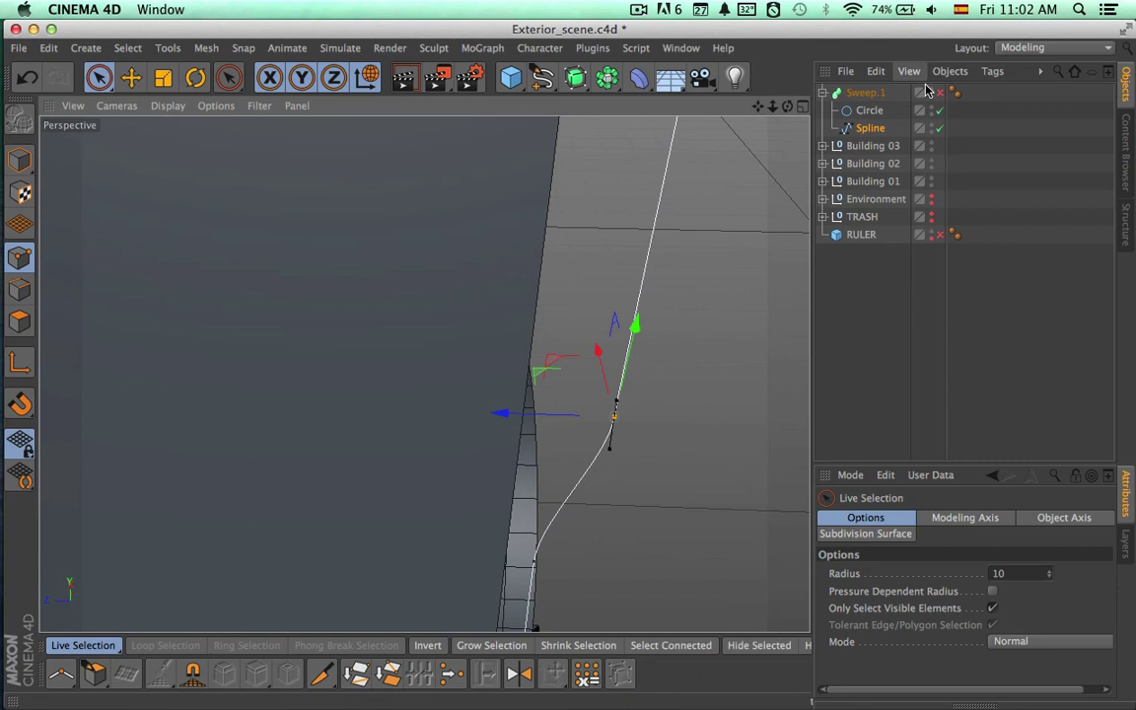
pyautogui.click(939, 94)
pyautogui.moveTo(507, 414); pyautogui.dragTo(460, 418)
pyautogui.keyDown('alt'); pyautogui.moveTo(669, 383); pyautogui.dragTo(669, 360); pyautogui.keyUp('alt')
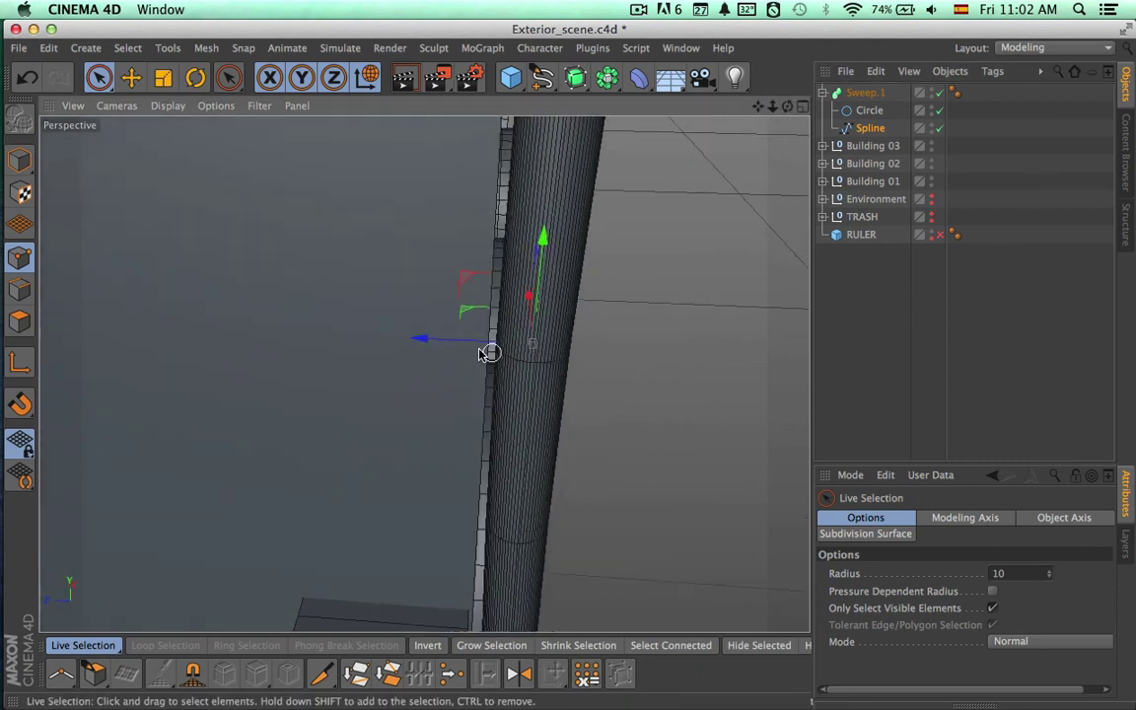
pyautogui.moveTo(466, 345); pyautogui.dragTo(456, 344)
pyautogui.click(544, 539)
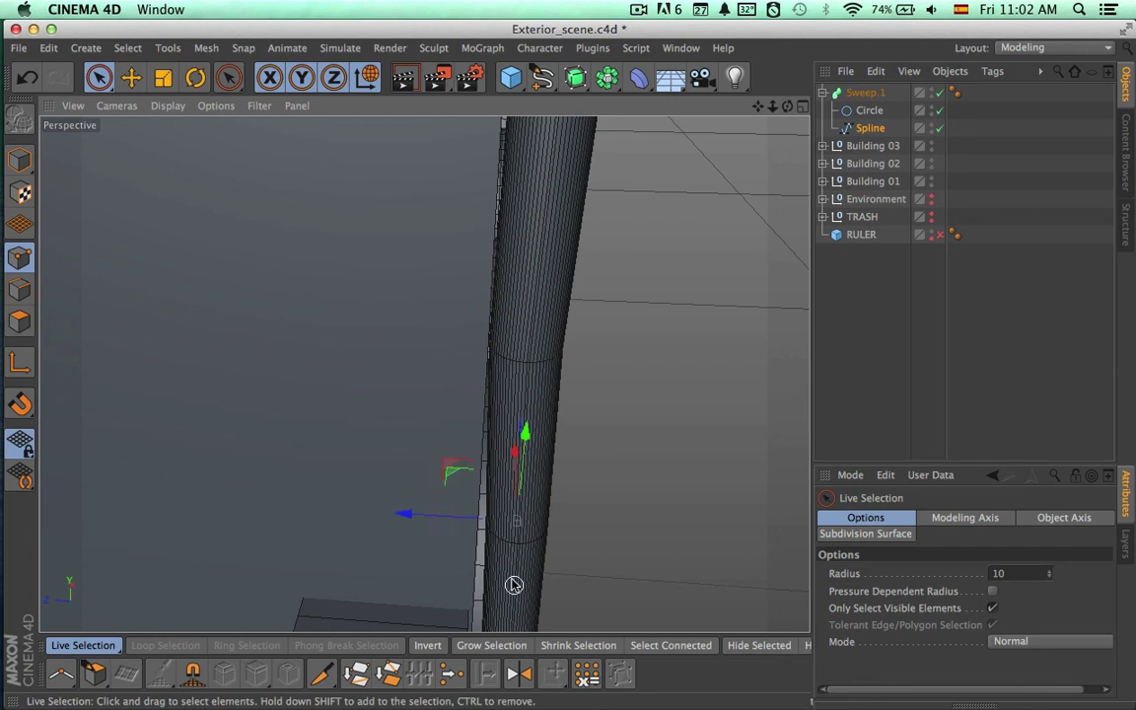
pyautogui.moveTo(457, 519); pyautogui.dragTo(445, 520)
# Move the copied spline's top point along Z beneath Building 03's roof cornice
pyautogui.keyDown('alt'); pyautogui.moveTo(654, 350); pyautogui.dragTo(648, 575, button='middle'); pyautogui.keyUp('alt')
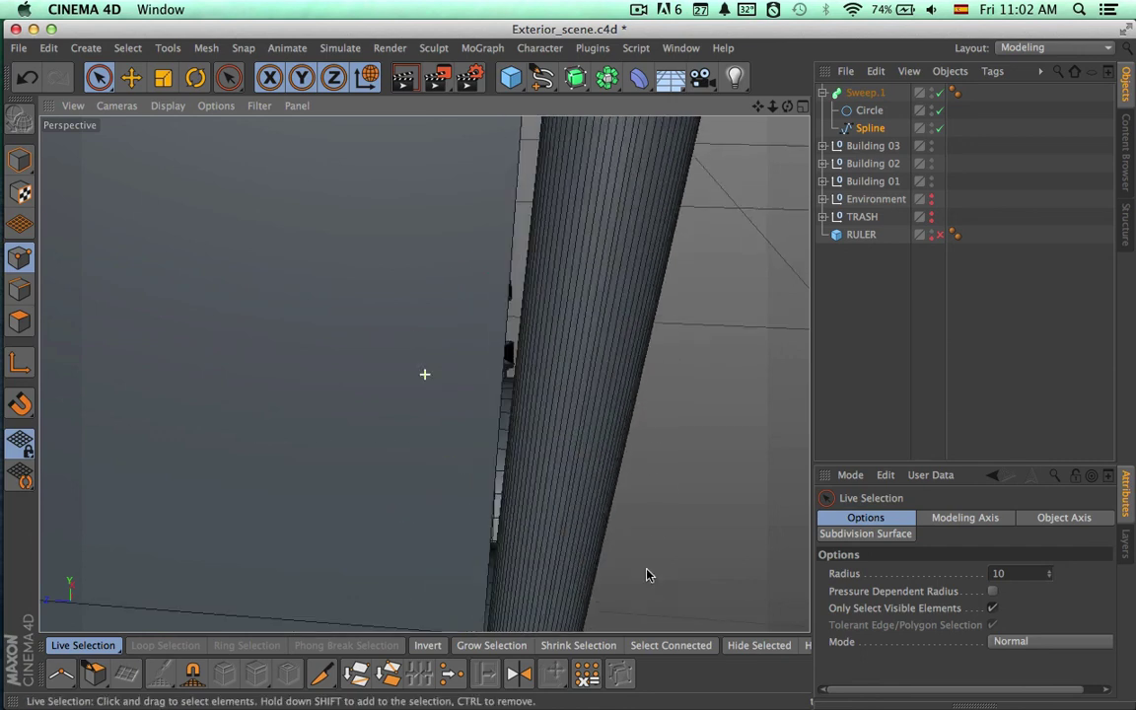
pyautogui.keyDown('alt'); pyautogui.moveTo(647, 575); pyautogui.dragTo(577, 457); pyautogui.keyUp('alt')
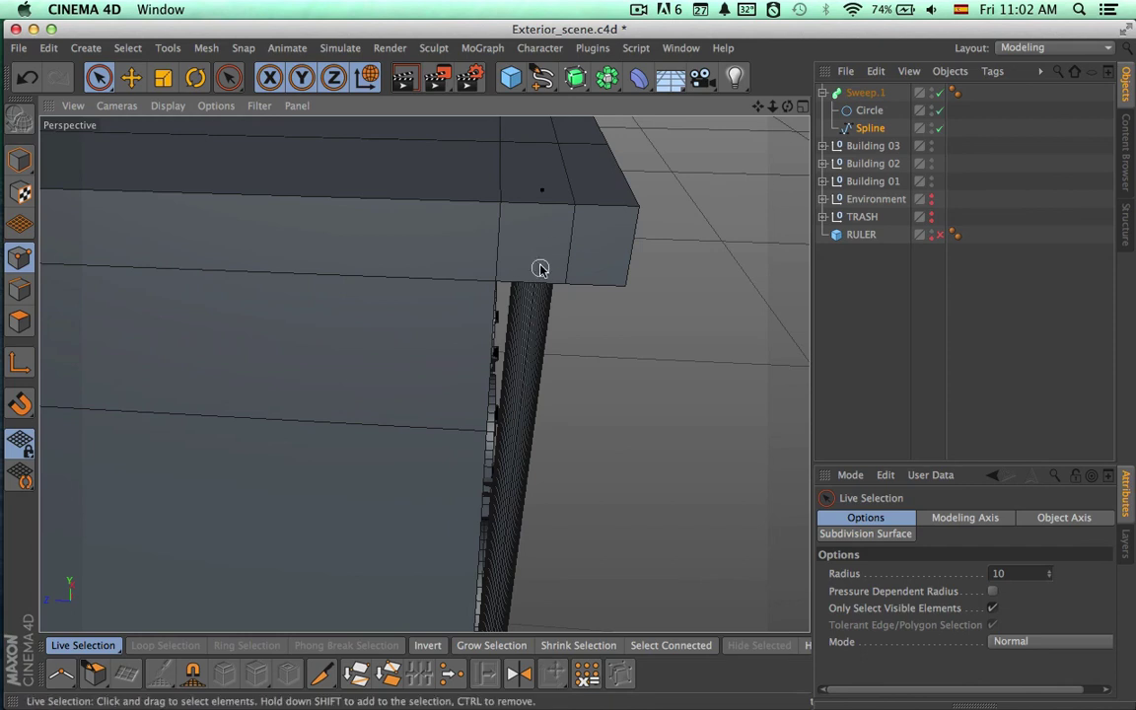
pyautogui.click(540, 188)
pyautogui.moveTo(547, 174); pyautogui.dragTo(547, 175)
pyautogui.moveTo(490, 223); pyautogui.dragTo(483, 223)
# Adjust the copied spline's lower bend points along Z and Y so the pipe follows the facade below the terrace
pyautogui.keyDown('alt'); pyautogui.moveTo(601, 342); pyautogui.dragTo(322, 228); pyautogui.keyUp('alt')
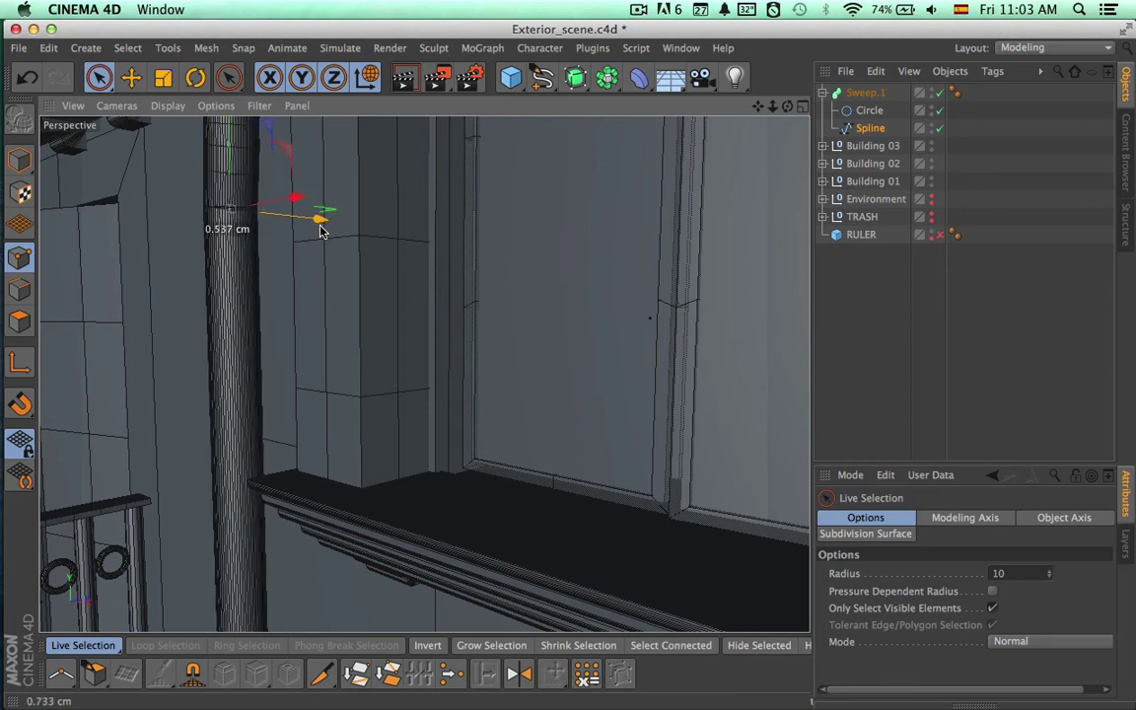
pyautogui.keyDown('alt'); pyautogui.moveTo(287, 327); pyautogui.dragTo(531, 308); pyautogui.keyUp('alt')
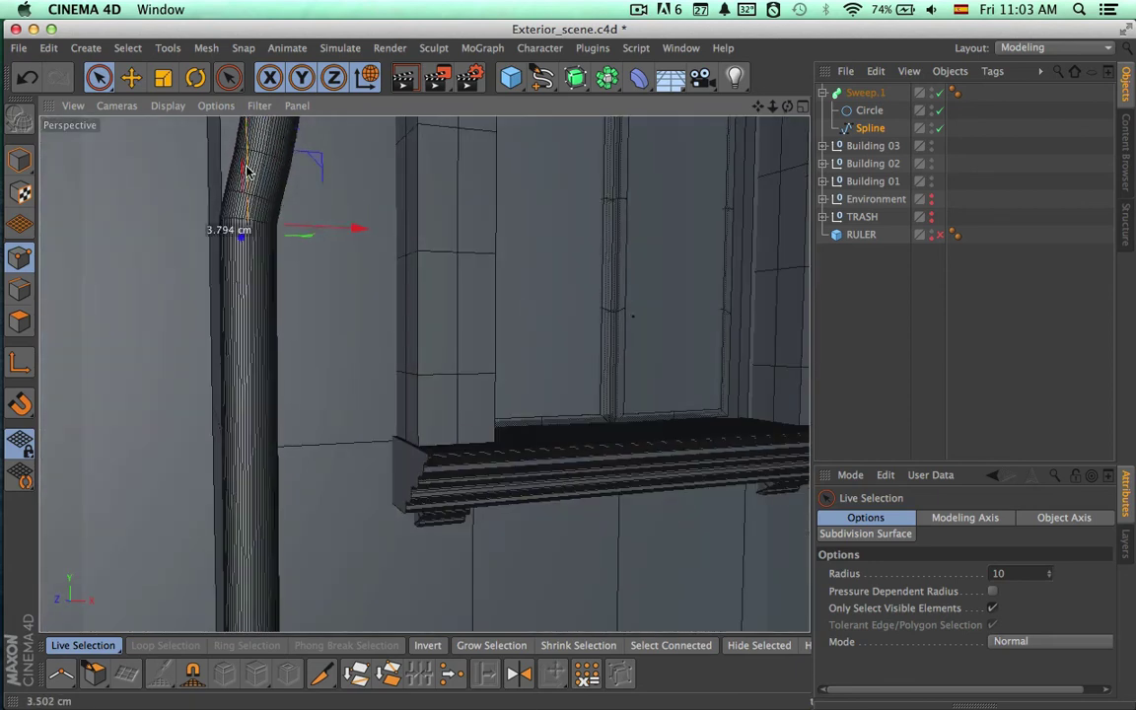
pyautogui.moveTo(340, 242); pyautogui.dragTo(632, 409)
pyautogui.moveTo(357, 303); pyautogui.dragTo(154, 379)
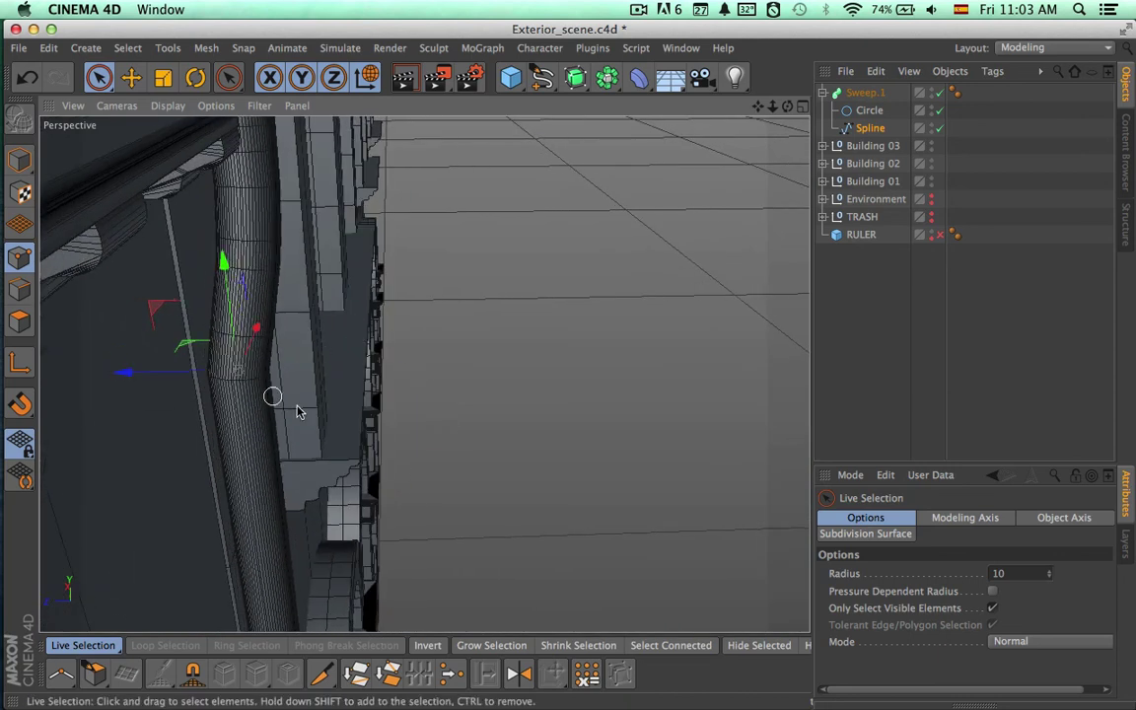
pyautogui.keyDown('alt'); pyautogui.moveTo(297, 406); pyautogui.dragTo(326, 128, button='middle'); pyautogui.keyUp('alt')
pyautogui.keyDown('alt'); pyautogui.moveTo(425, 374); pyautogui.dragTo(574, 352); pyautogui.keyUp('alt')
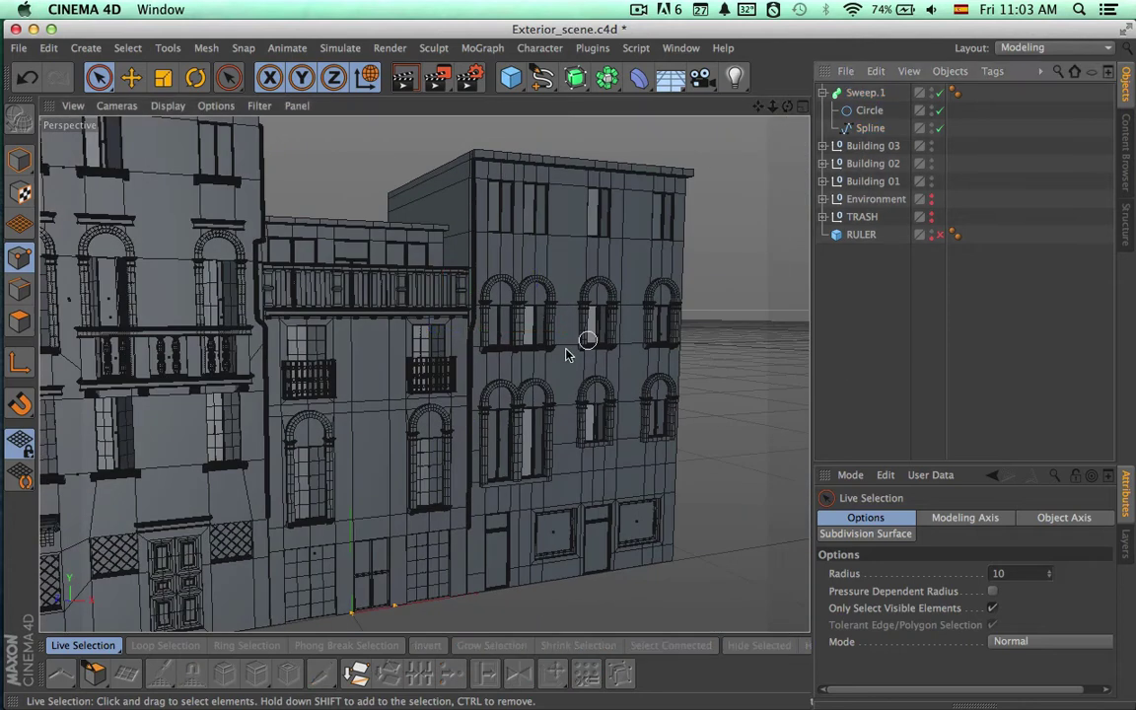
# Deselect the spline and test-render the viewport from two angles to check both drainpipes against the buildings
pyautogui.click(557, 359)
pyautogui.press('super+r')
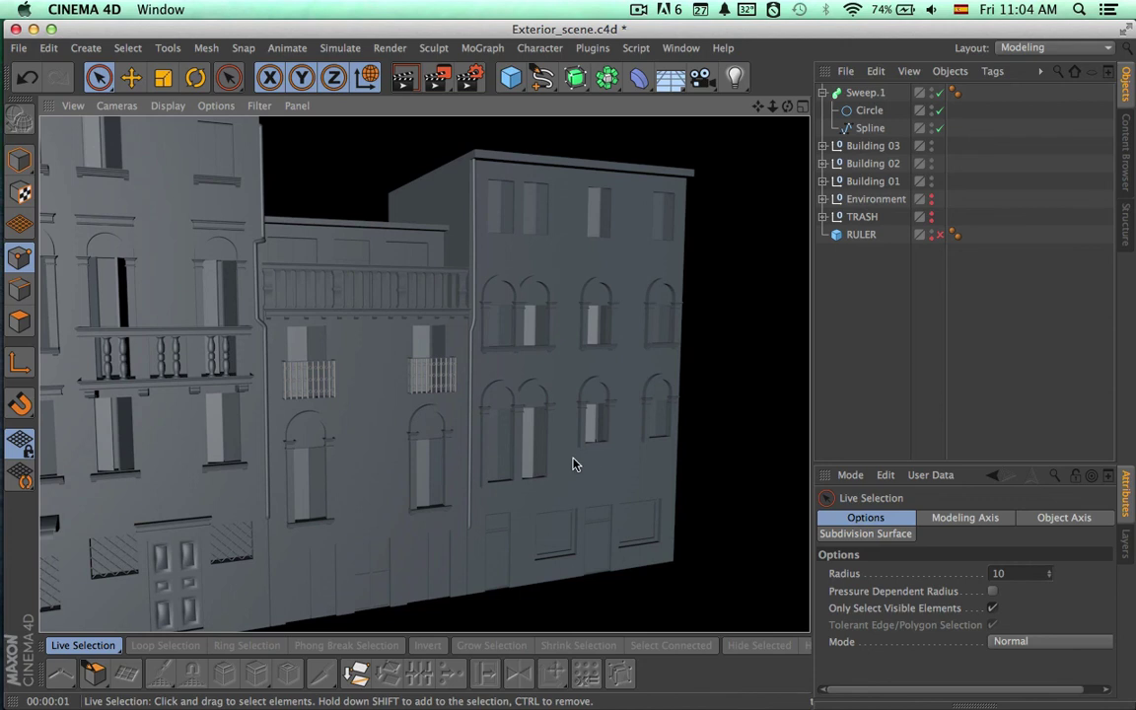
pyautogui.click(457, 476)
pyautogui.keyDown('alt'); pyautogui.moveTo(497, 461); pyautogui.dragTo(376, 473); pyautogui.keyUp('alt')
pyautogui.keyDown('alt'); pyautogui.moveTo(462, 454); pyautogui.dragTo(362, 460); pyautogui.keyUp('alt')
pyautogui.press('super+r')
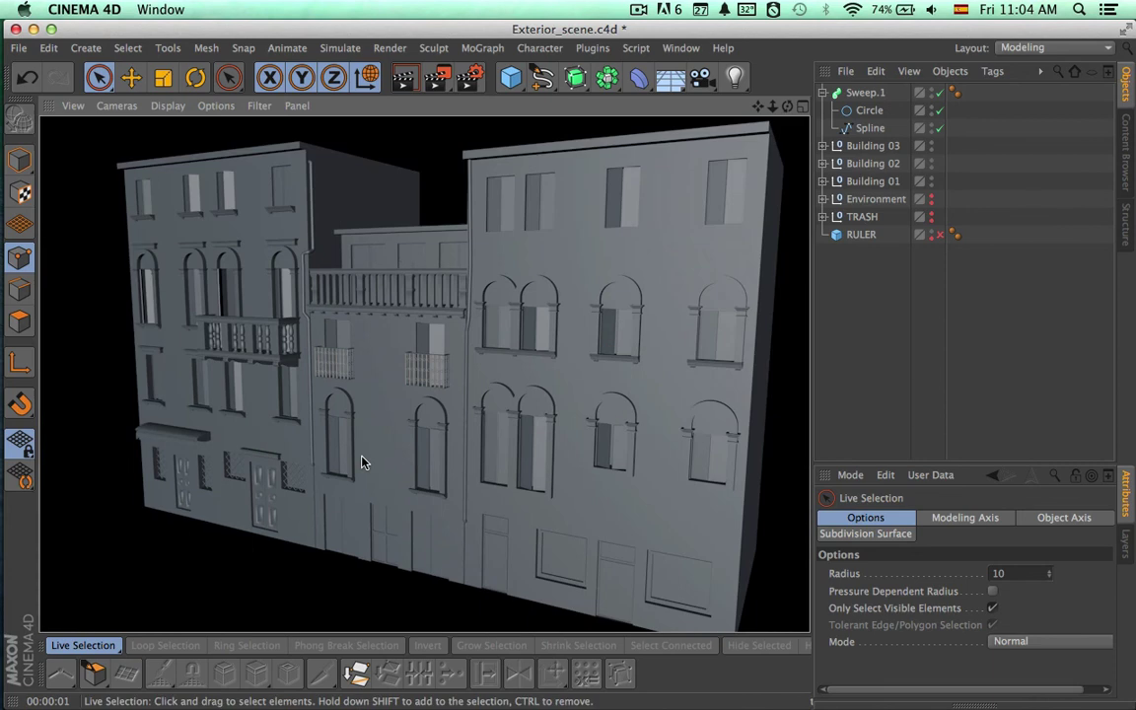
# Select the copied Spline and move its bend point at the terrace floor along Y and X against the ledge's end
pyautogui.scroll(10, 429, 360)
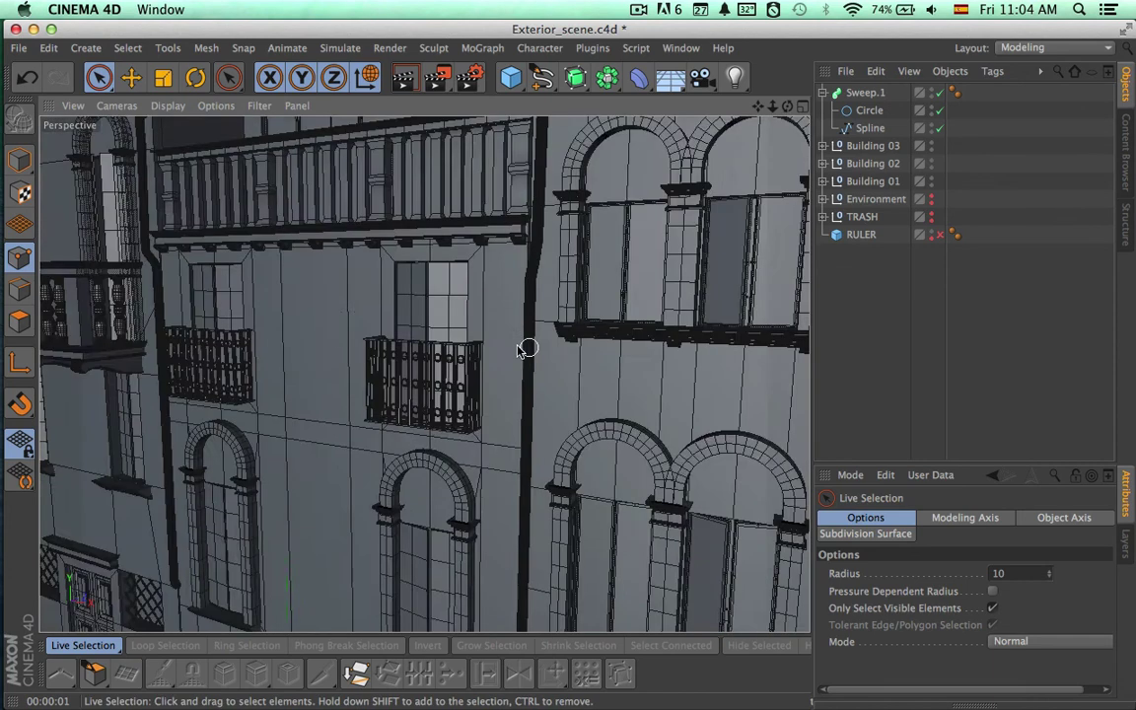
pyautogui.scroll(5, 528, 347)
pyautogui.keyDown('alt'); pyautogui.moveTo(588, 310); pyautogui.dragTo(617, 611, button='middle'); pyautogui.keyUp('alt')
pyautogui.keyDown('alt'); pyautogui.moveTo(609, 434); pyautogui.dragTo(735, 479); pyautogui.keyUp('alt')
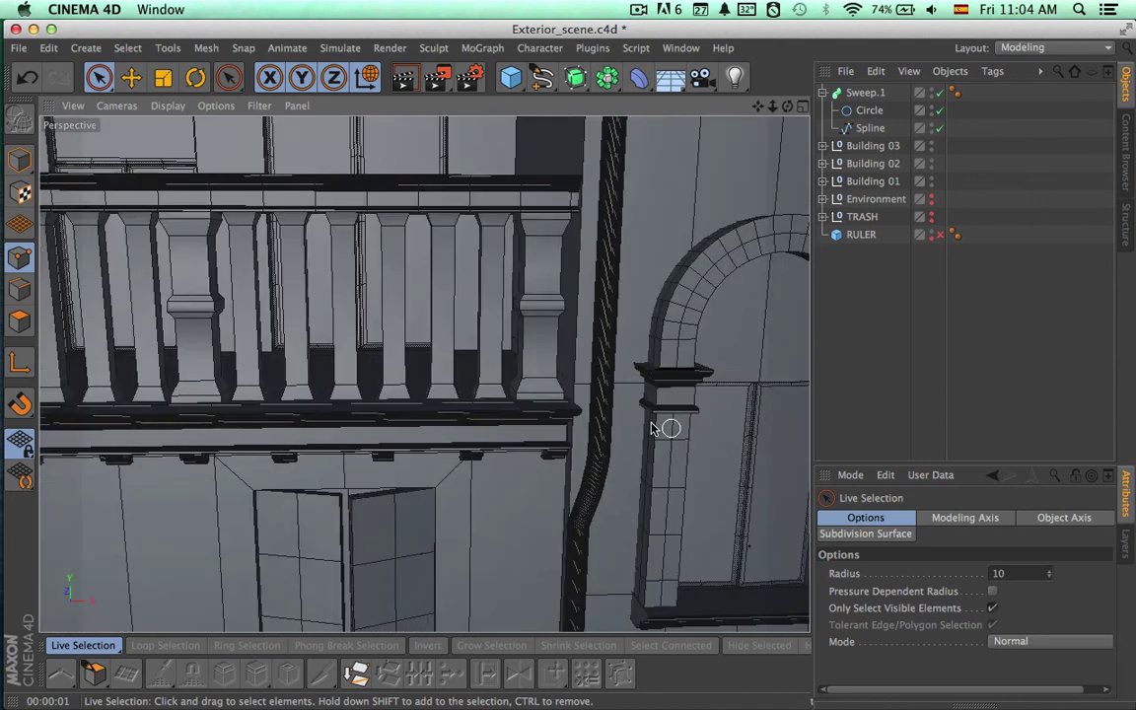
pyautogui.keyDown('alt'); pyautogui.moveTo(652, 423); pyautogui.dragTo(682, 455); pyautogui.keyUp('alt')
pyautogui.click(868, 128)
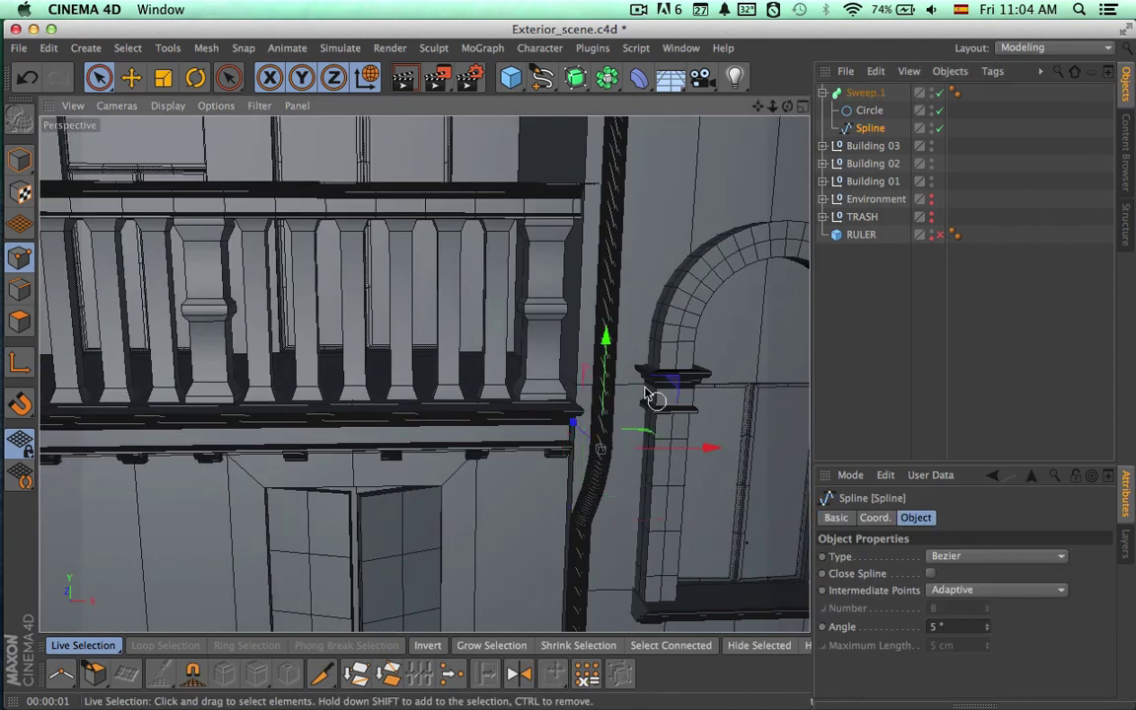
pyautogui.moveTo(675, 447)
pyautogui.mouseDown()
pyautogui.moveTo(685, 418)
pyautogui.moveTo(677, 434)
pyautogui.mouseUp()
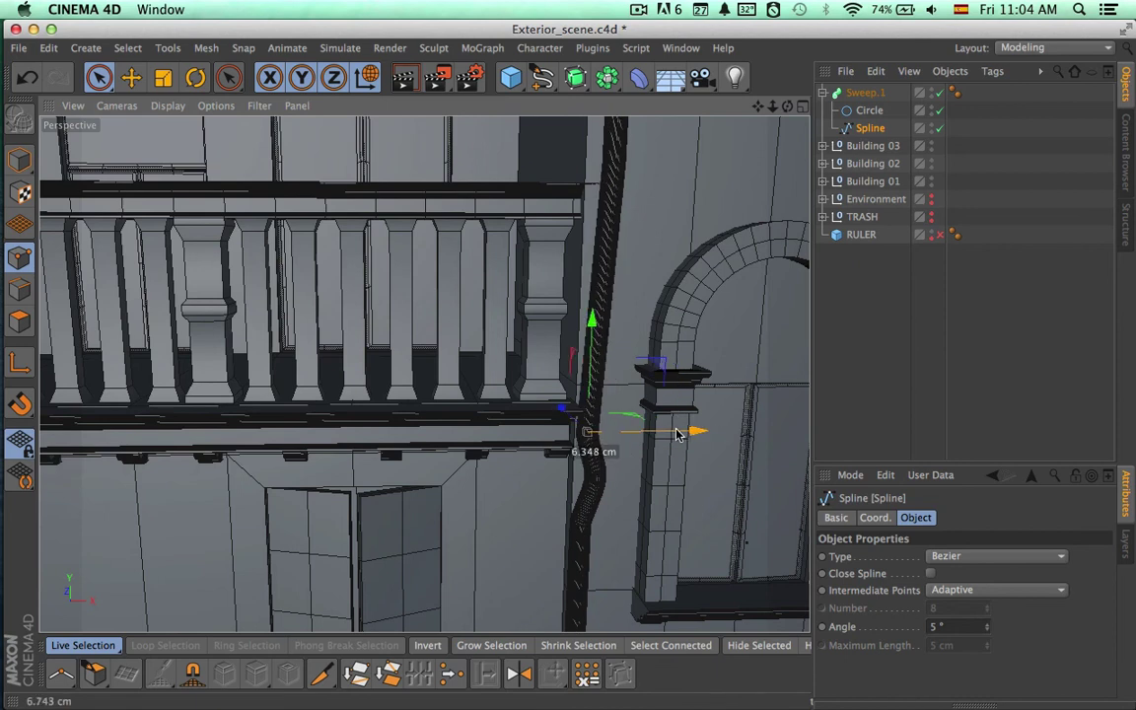
pyautogui.keyDown('alt'); pyautogui.moveTo(664, 337); pyautogui.dragTo(718, 331); pyautogui.keyUp('alt')
# Move the copied spline's bend points around the terrace ledge along X to tighten the pipe's path
pyautogui.click(628, 530)
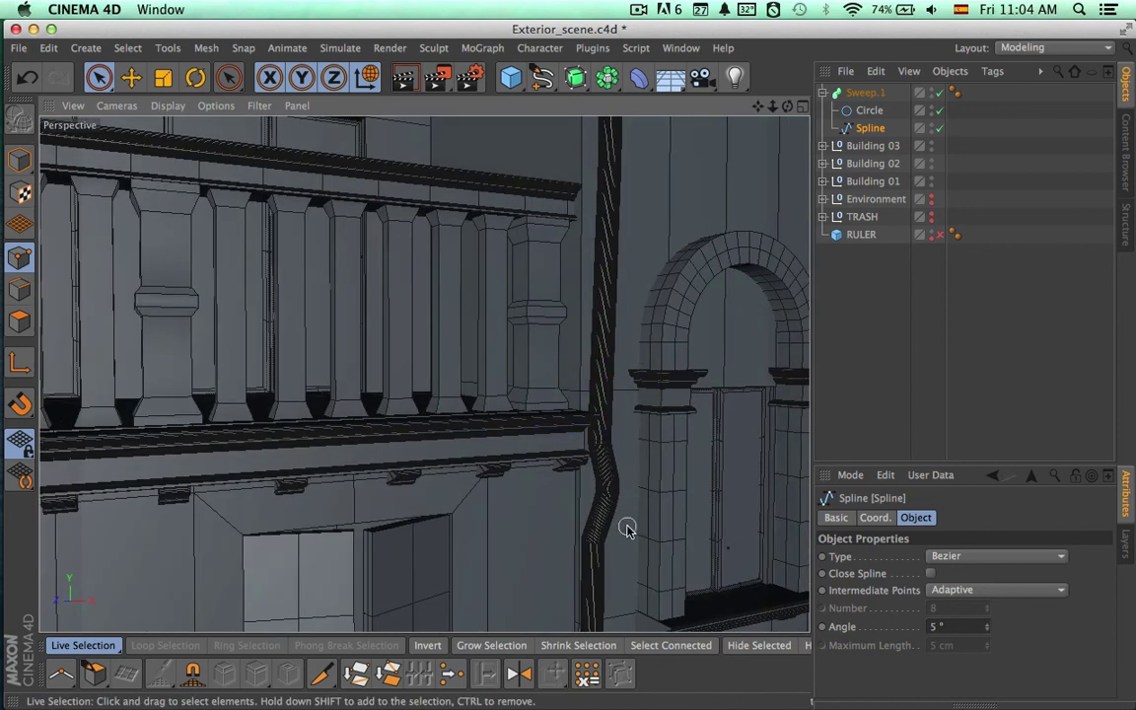
pyautogui.click(592, 541)
pyautogui.moveTo(654, 533); pyautogui.dragTo(586, 384)
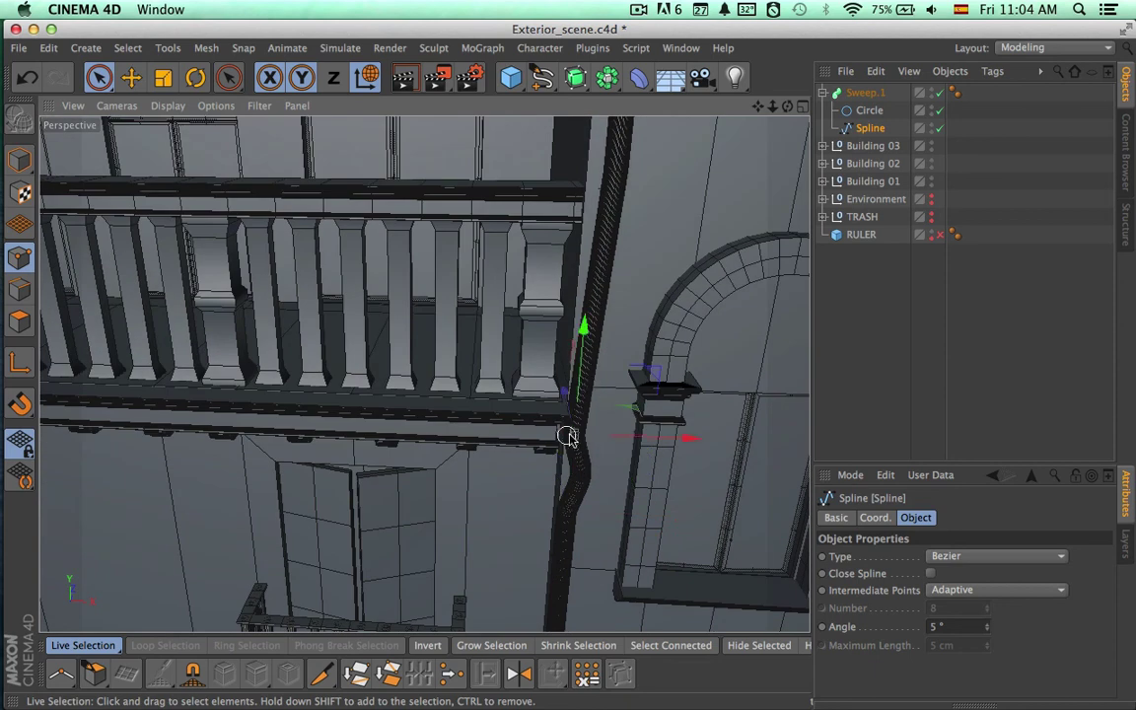
pyautogui.moveTo(630, 437); pyautogui.dragTo(762, 389)
pyautogui.moveTo(687, 381); pyautogui.dragTo(672, 378)
# Form a bend above the terrace railing with the Knife, offsetting the upper run from Building 03's facade
pyautogui.keyDown('alt'); pyautogui.moveTo(661, 407); pyautogui.dragTo(644, 318); pyautogui.keyUp('alt')
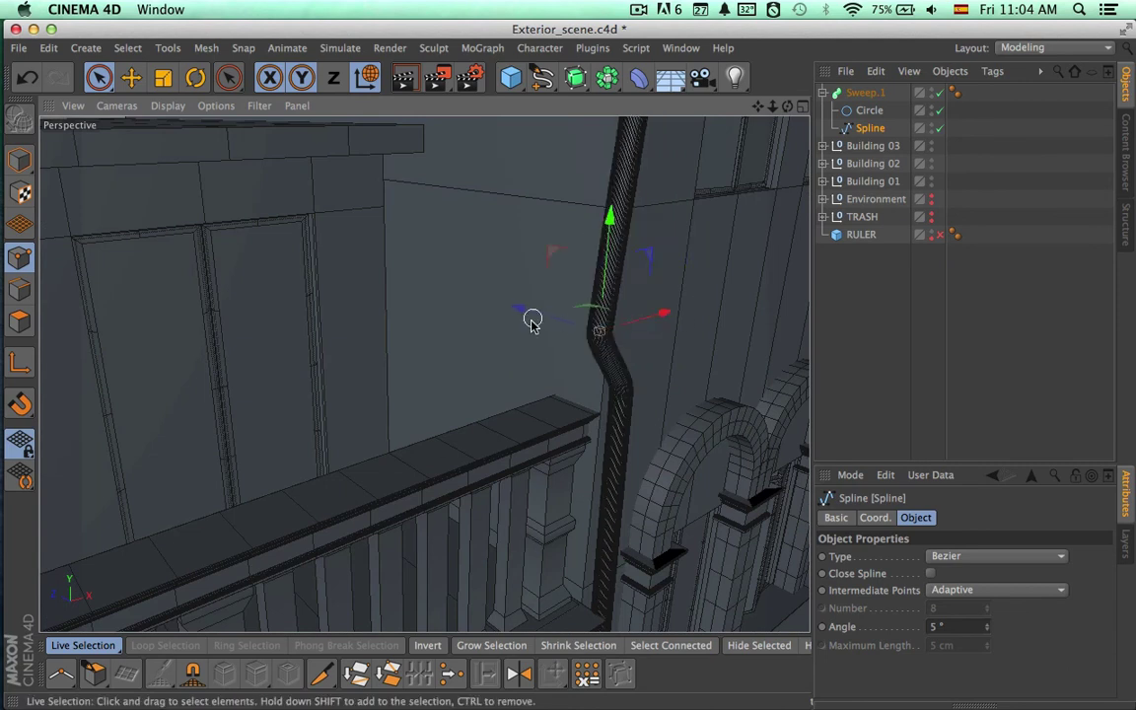
pyautogui.moveTo(540, 317); pyautogui.dragTo(654, 377)
pyautogui.press('k')
pyautogui.press('space')
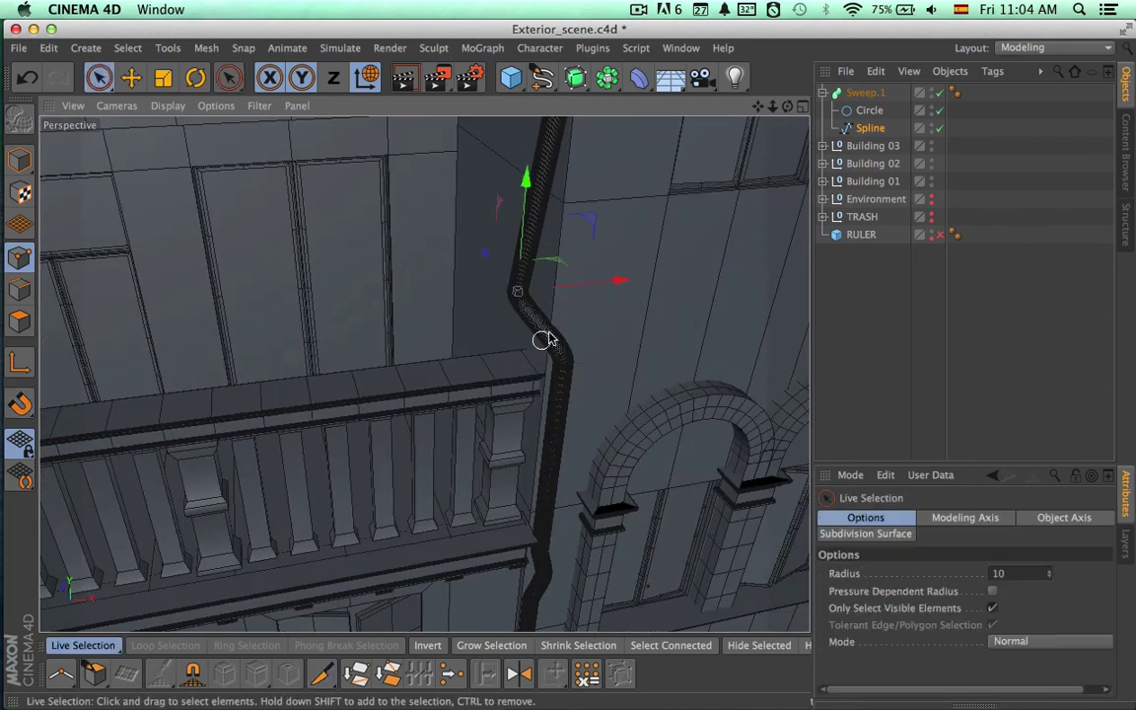
# Lower the upper point of the bend above the railing and move it back along Z beside Building 03's side wall
pyautogui.keyDown('alt'); pyautogui.moveTo(621, 292); pyautogui.dragTo(600, 317); pyautogui.keyUp('alt')
pyautogui.moveTo(512, 258); pyautogui.dragTo(516, 272)
pyautogui.keyDown('alt'); pyautogui.moveTo(536, 360); pyautogui.dragTo(702, 346); pyautogui.keyUp('alt')
pyautogui.moveTo(567, 280)
pyautogui.mouseDown()
pyautogui.moveTo(559, 251)
pyautogui.moveTo(570, 274)
pyautogui.mouseUp()
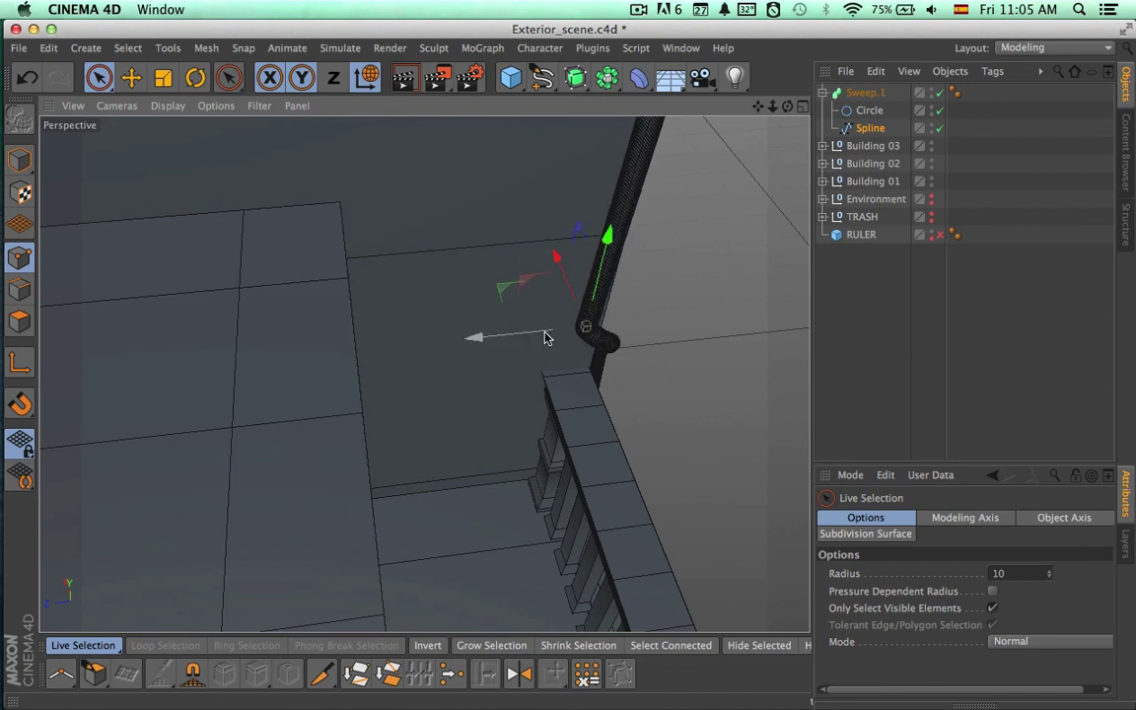
pyautogui.moveTo(548, 338); pyautogui.dragTo(476, 306)
# Move the copied spline's top point back along Z so the upper run follows Building 03's side wall
pyautogui.keyDown('ctrl'); pyautogui.click(534, 166); pyautogui.keyUp('ctrl')
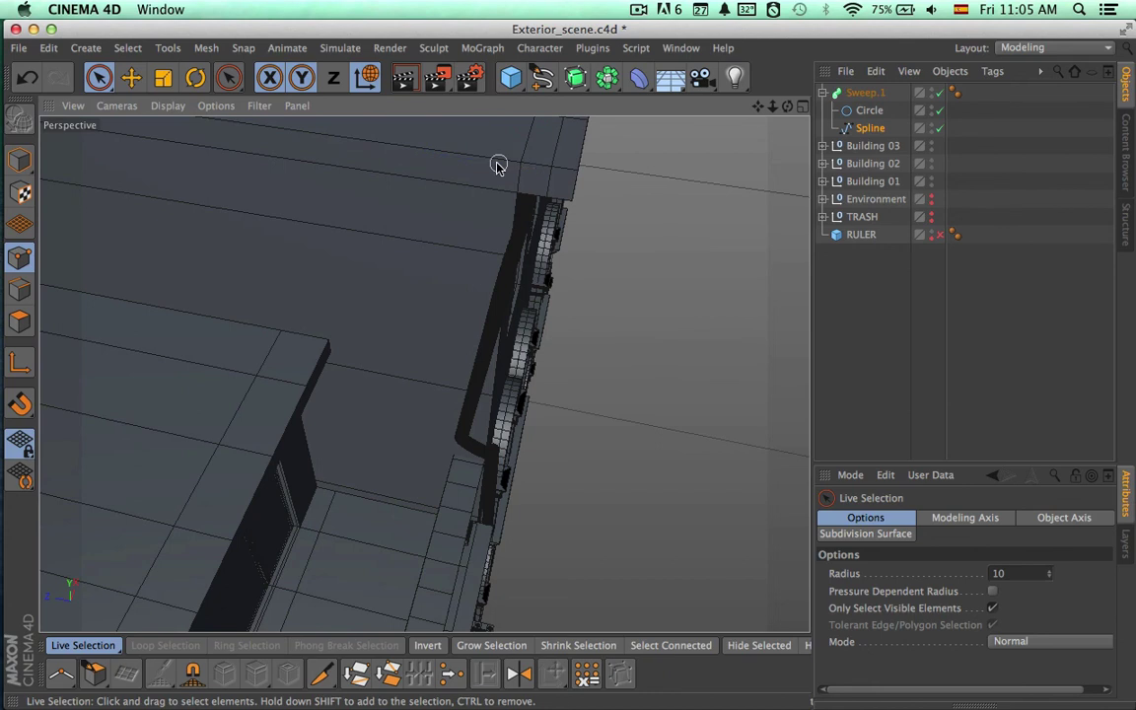
pyautogui.moveTo(553, 168); pyautogui.dragTo(530, 139)
pyautogui.keyDown('alt'); pyautogui.moveTo(529, 239); pyautogui.dragTo(699, 180); pyautogui.keyUp('alt')
pyautogui.keyDown('alt'); pyautogui.moveTo(623, 307); pyautogui.dragTo(658, 230); pyautogui.keyUp('alt')
# Cut a point near the pipe's top end with the Knife and move the end point along X toward Building 03
pyautogui.press('k')
pyautogui.click(589, 410)
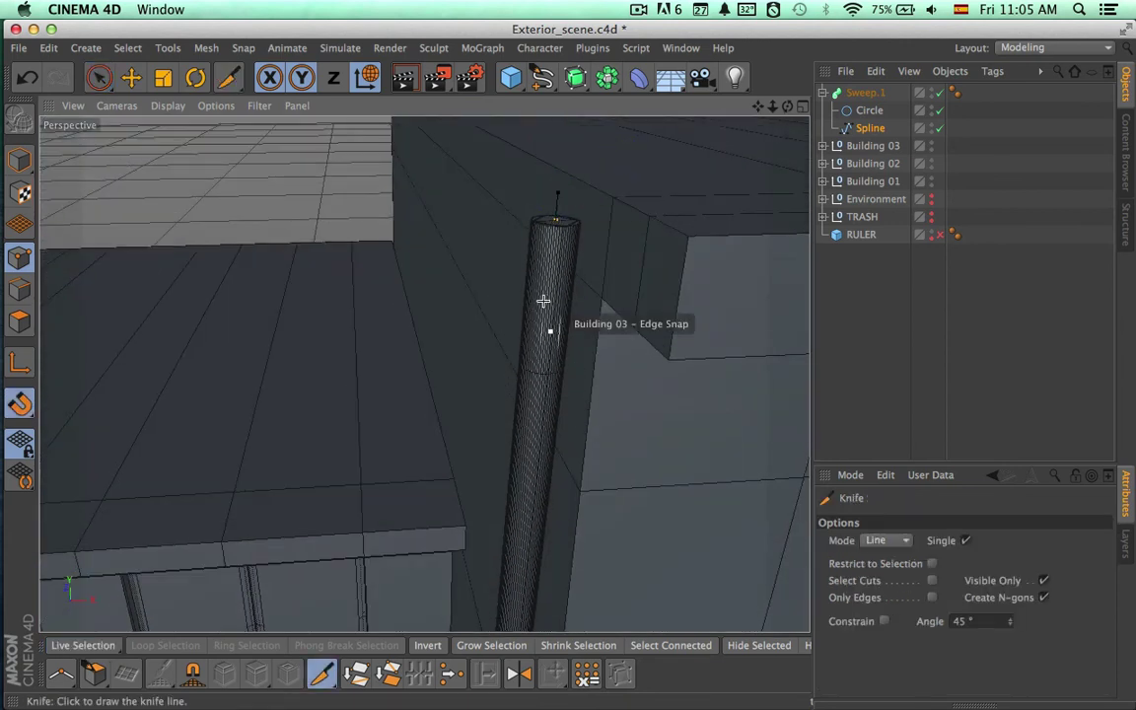
pyautogui.press('space')
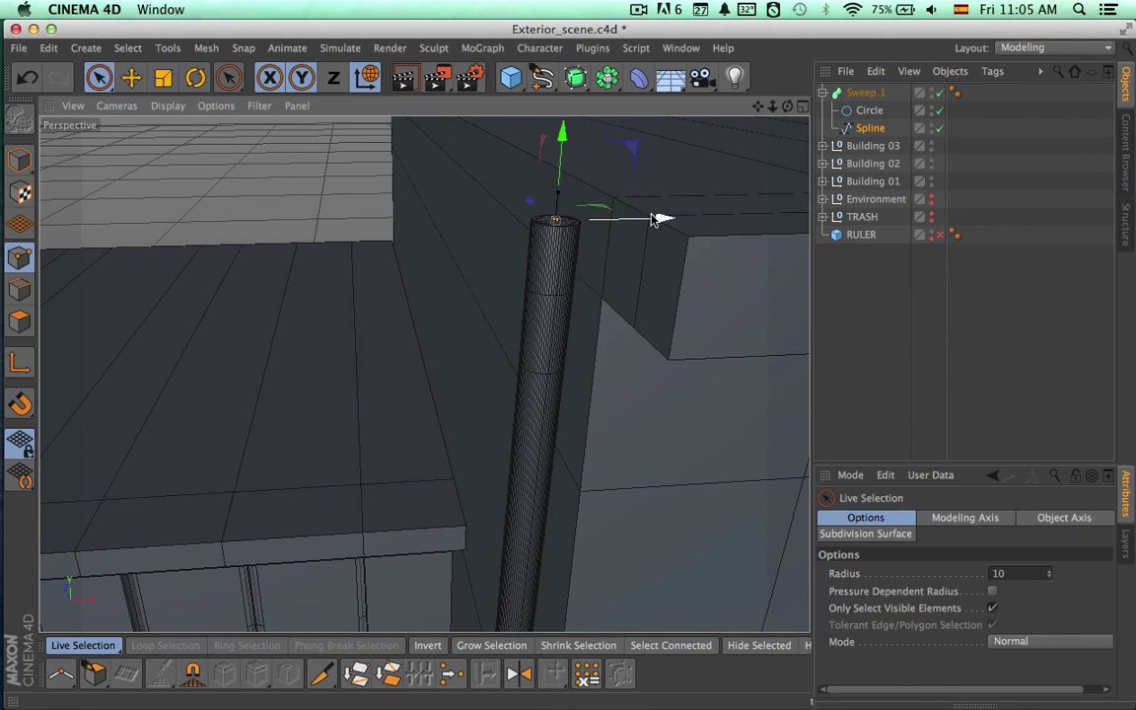
pyautogui.moveTo(654, 221); pyautogui.dragTo(704, 246)
pyautogui.click(681, 248)
pyautogui.click(654, 240)
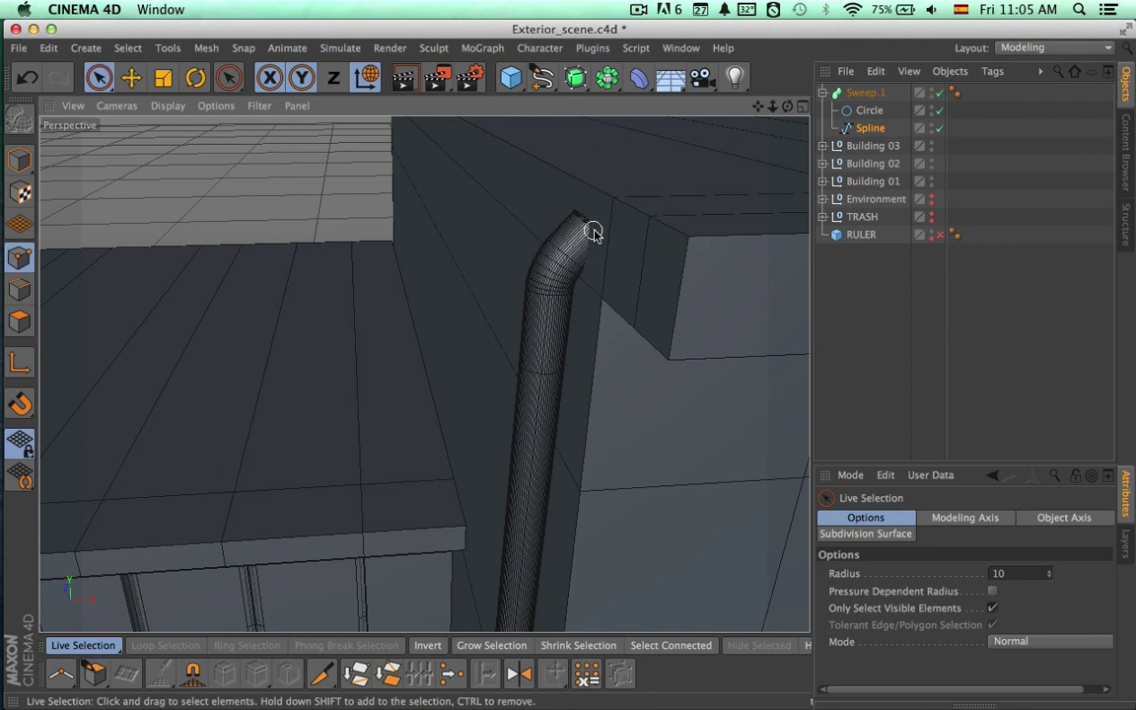
# Rotate the pipe's end point to curve it into Building 03's wall and lower the point along Y
pyautogui.press('r')
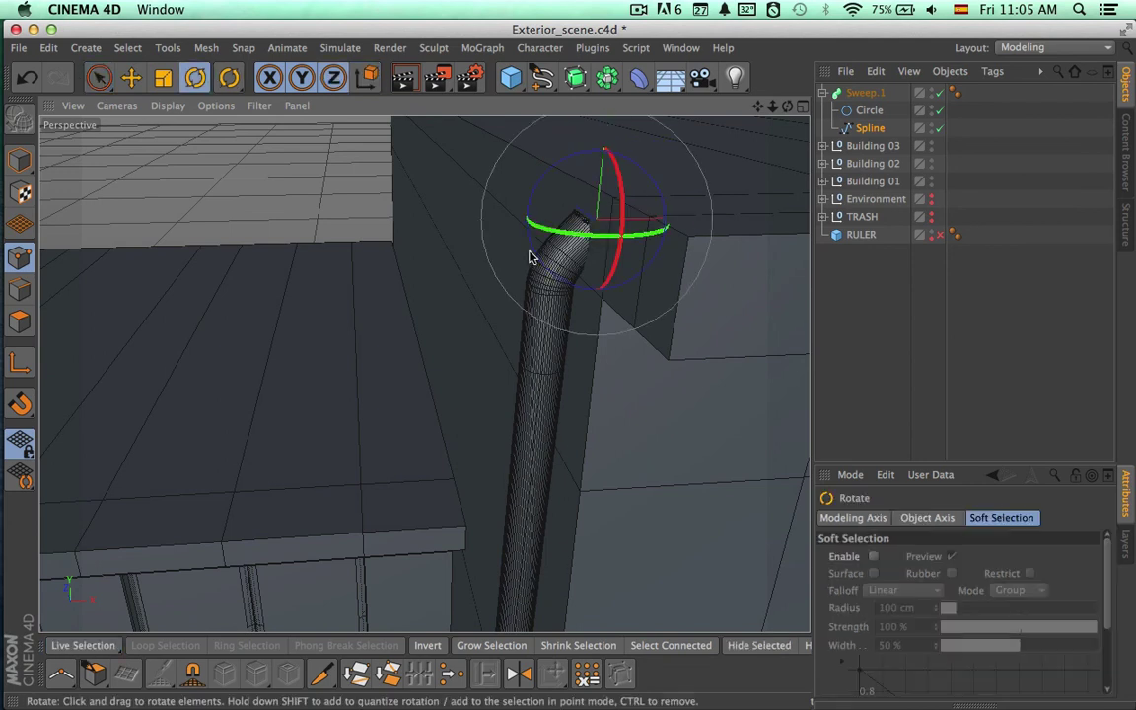
pyautogui.moveTo(533, 254); pyautogui.dragTo(575, 166)
pyautogui.press('w')
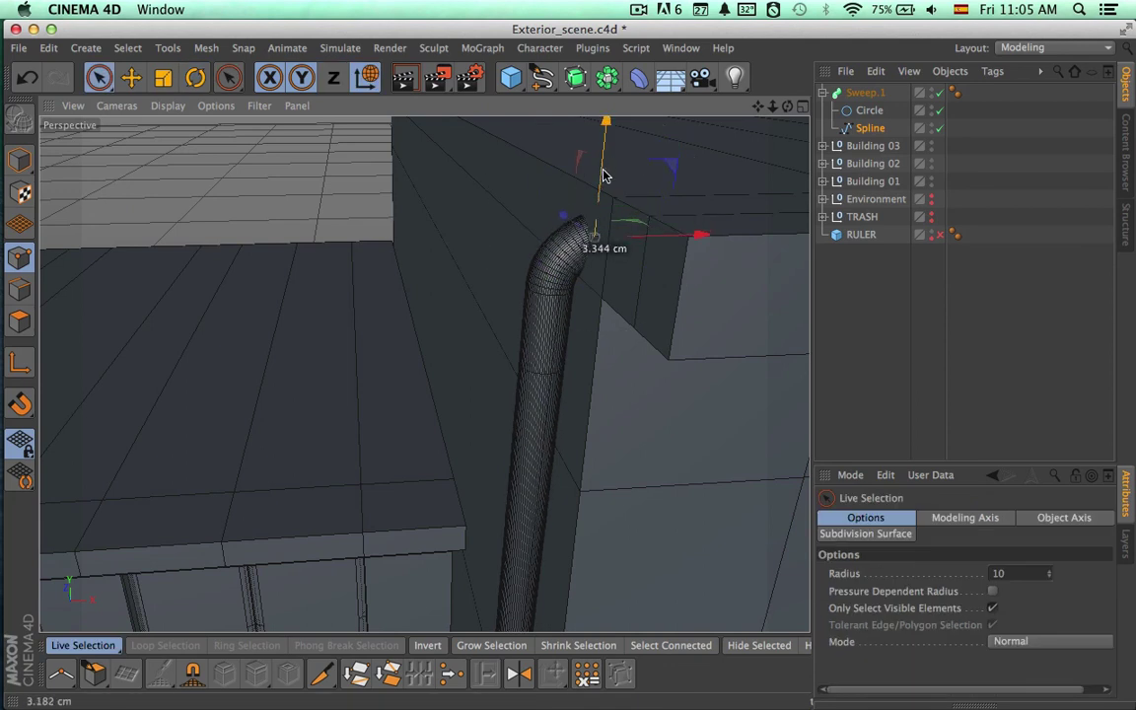
pyautogui.moveTo(605, 175); pyautogui.dragTo(605, 160)
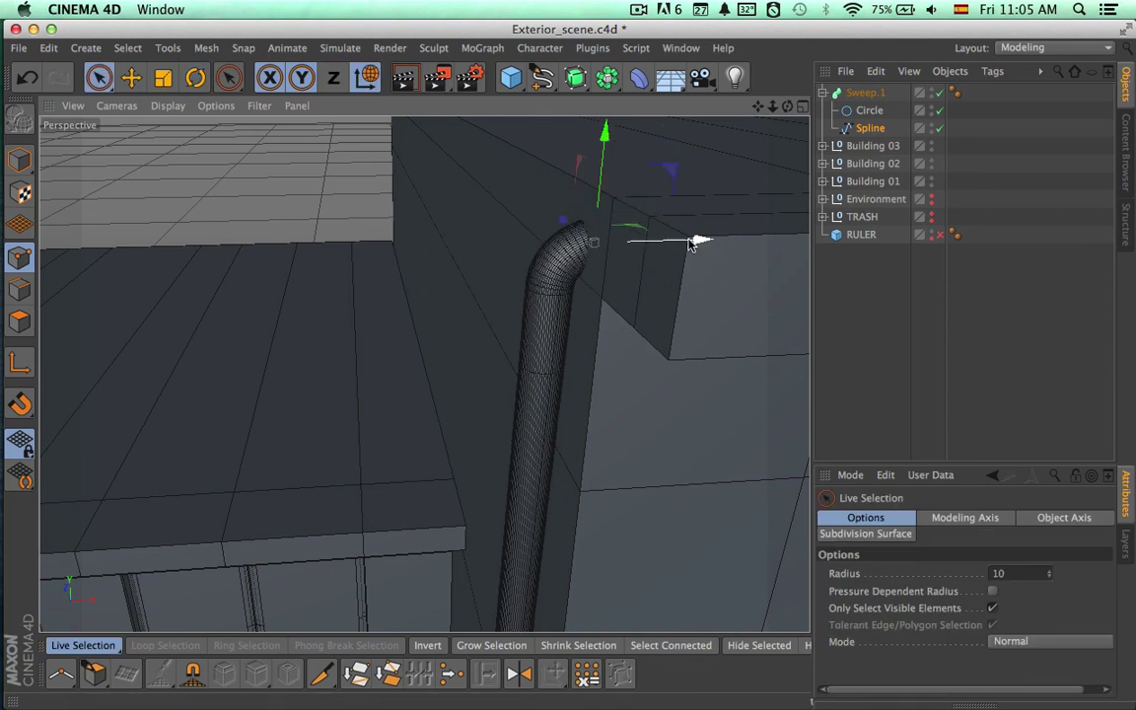
# Push the pipe's end point along X into Building 03's wall and raise the elbow point slightly along Y
pyautogui.moveTo(690, 244); pyautogui.dragTo(723, 243)
pyautogui.moveTo(637, 168)
pyautogui.mouseDown()
pyautogui.moveTo(639, 157)
pyautogui.moveTo(652, 165)
pyautogui.mouseUp()
pyautogui.moveTo(707, 262); pyautogui.dragTo(723, 261)
pyautogui.click(548, 287)
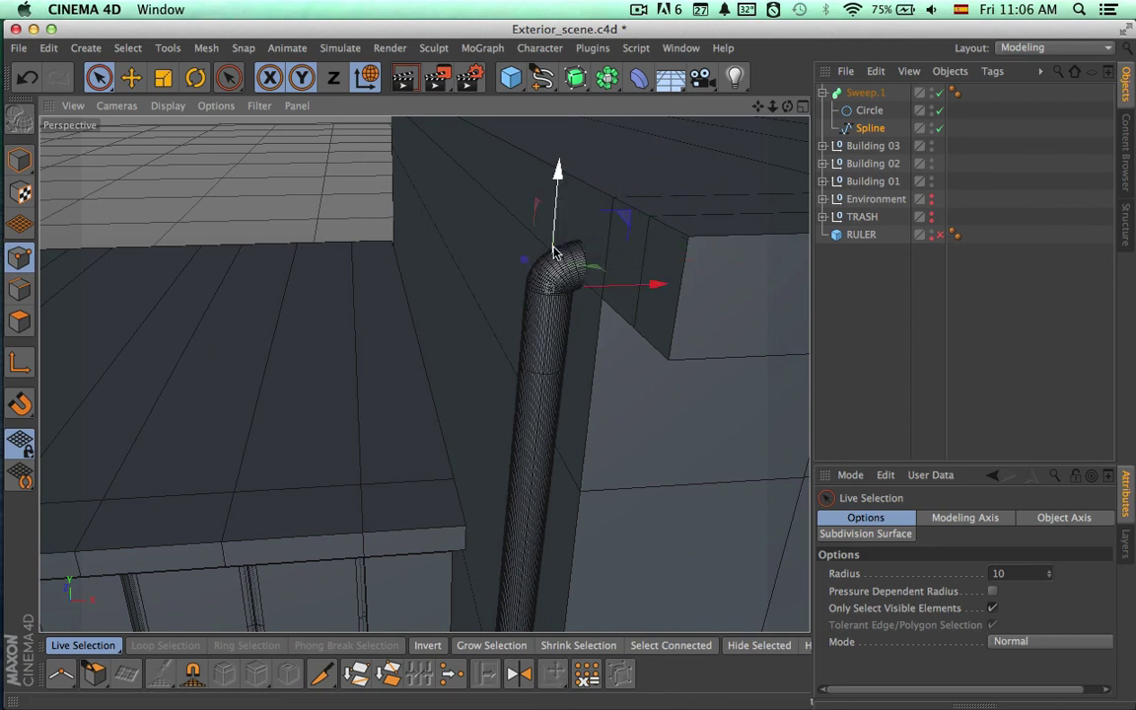
pyautogui.moveTo(554, 248)
pyautogui.mouseDown()
pyautogui.moveTo(558, 221)
pyautogui.moveTo(558, 233)
pyautogui.mouseUp()
# Disable Sweep.1 and cut two new points into the lower spline with the Knife beside Building 02's small balcony
pyautogui.keyDown('alt'); pyautogui.moveTo(613, 402); pyautogui.dragTo(654, 383); pyautogui.keyUp('alt')
pyautogui.keyDown('alt'); pyautogui.moveTo(652, 382); pyautogui.dragTo(313, 406, button='right'); pyautogui.keyUp('alt')
pyautogui.keyDown('alt'); pyautogui.moveTo(425, 374); pyautogui.dragTo(383, 308); pyautogui.keyUp('alt')
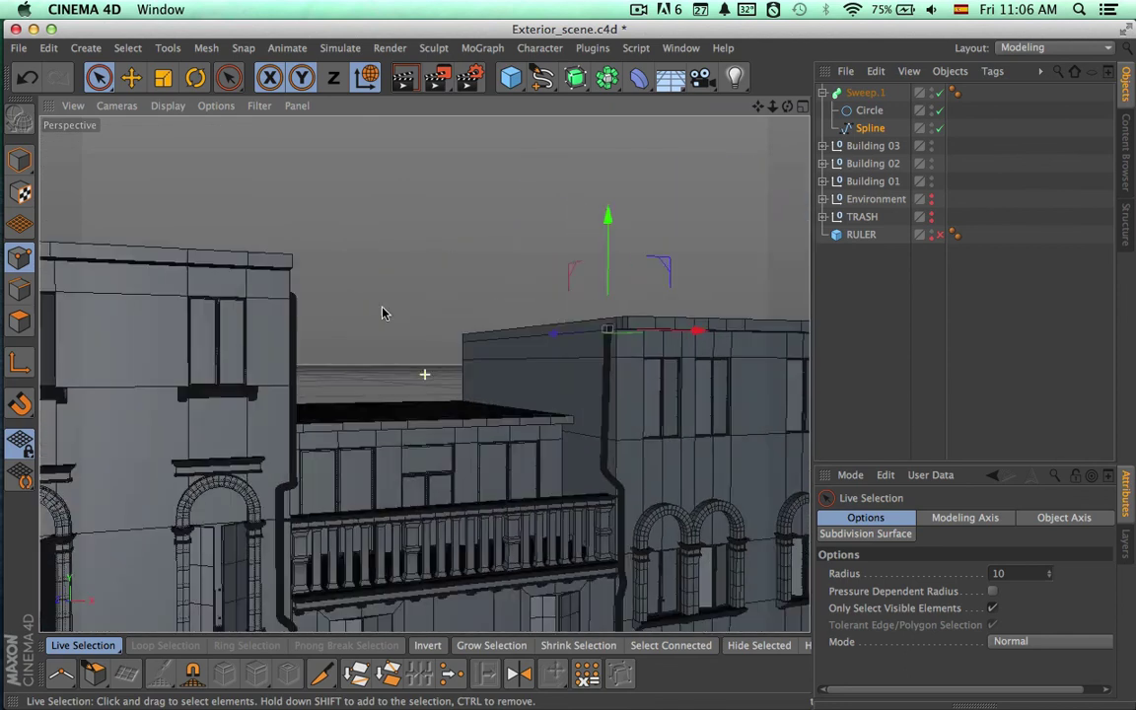
pyautogui.keyDown('alt'); pyautogui.moveTo(528, 541); pyautogui.dragTo(444, 381, button='middle'); pyautogui.keyUp('alt')
pyautogui.keyDown('alt'); pyautogui.moveTo(444, 380); pyautogui.dragTo(393, 384); pyautogui.keyUp('alt')
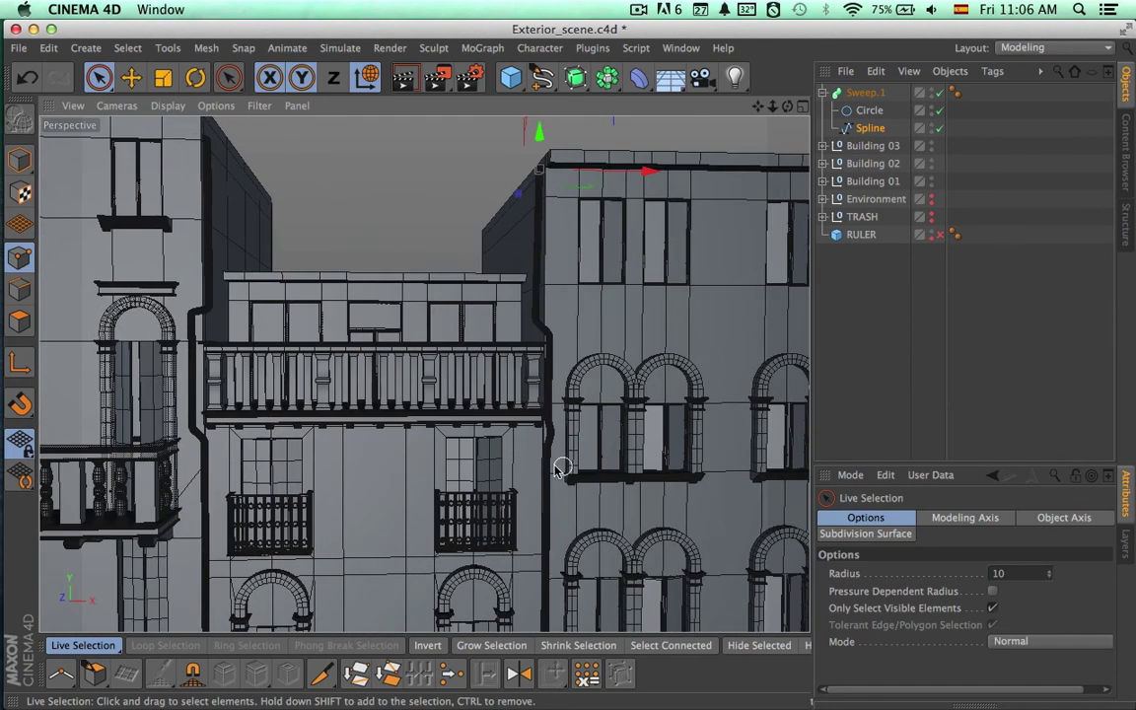
pyautogui.keyDown('alt'); pyautogui.moveTo(517, 497); pyautogui.dragTo(728, 480, button='right'); pyautogui.keyUp('alt')
pyautogui.keyDown('alt'); pyautogui.moveTo(620, 435); pyautogui.dragTo(594, 289, button='middle'); pyautogui.keyUp('alt')
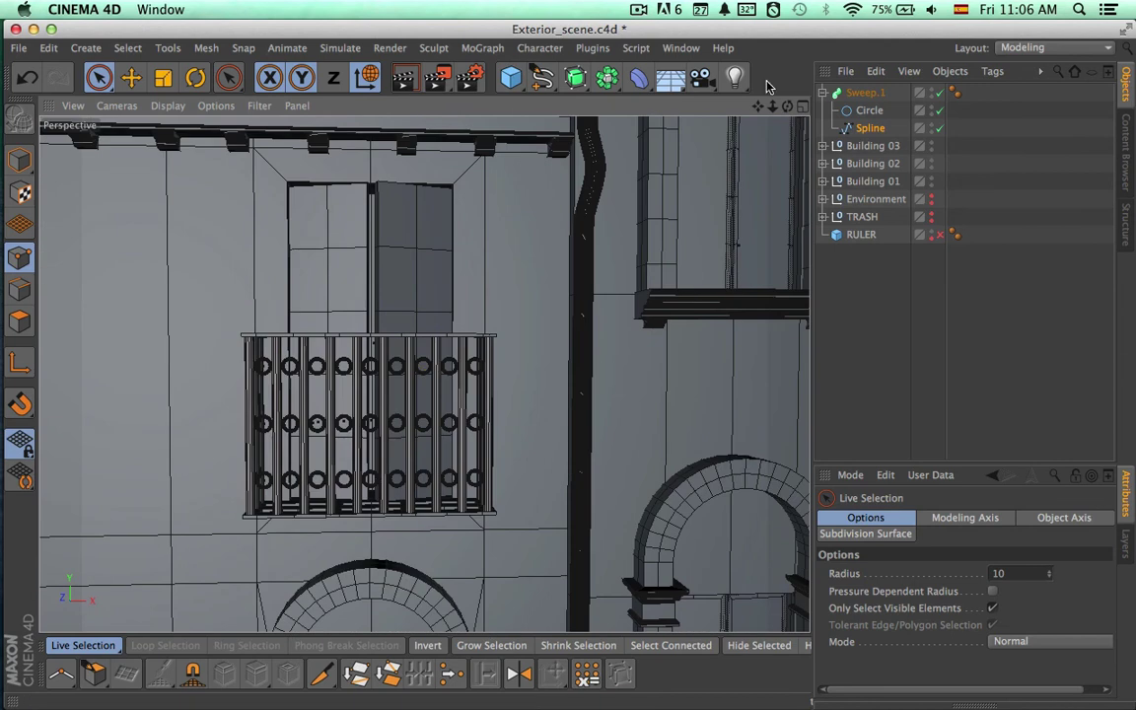
pyautogui.click(870, 129)
pyautogui.press('k')
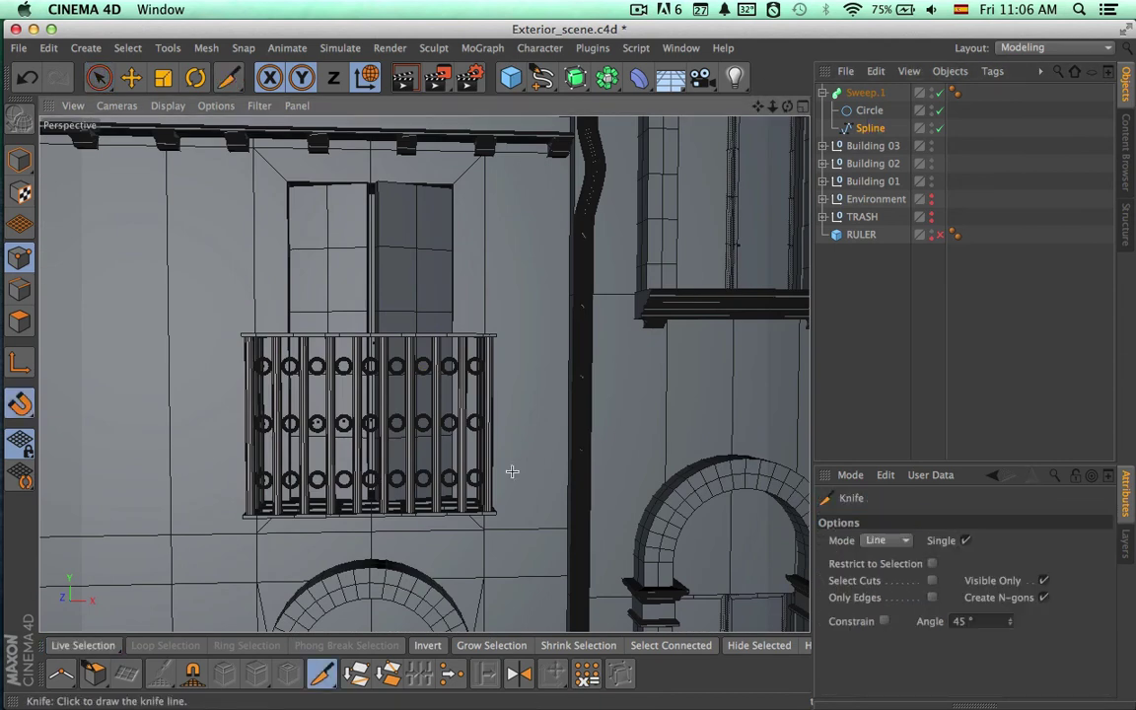
pyautogui.click(939, 93)
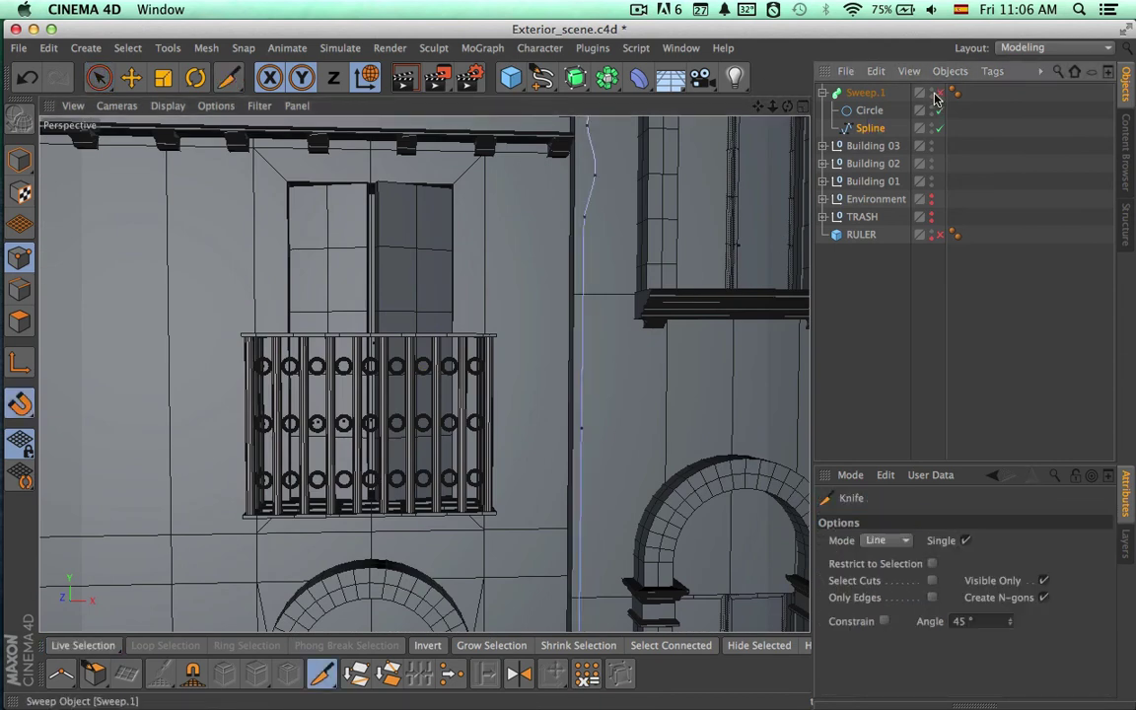
pyautogui.press('space')
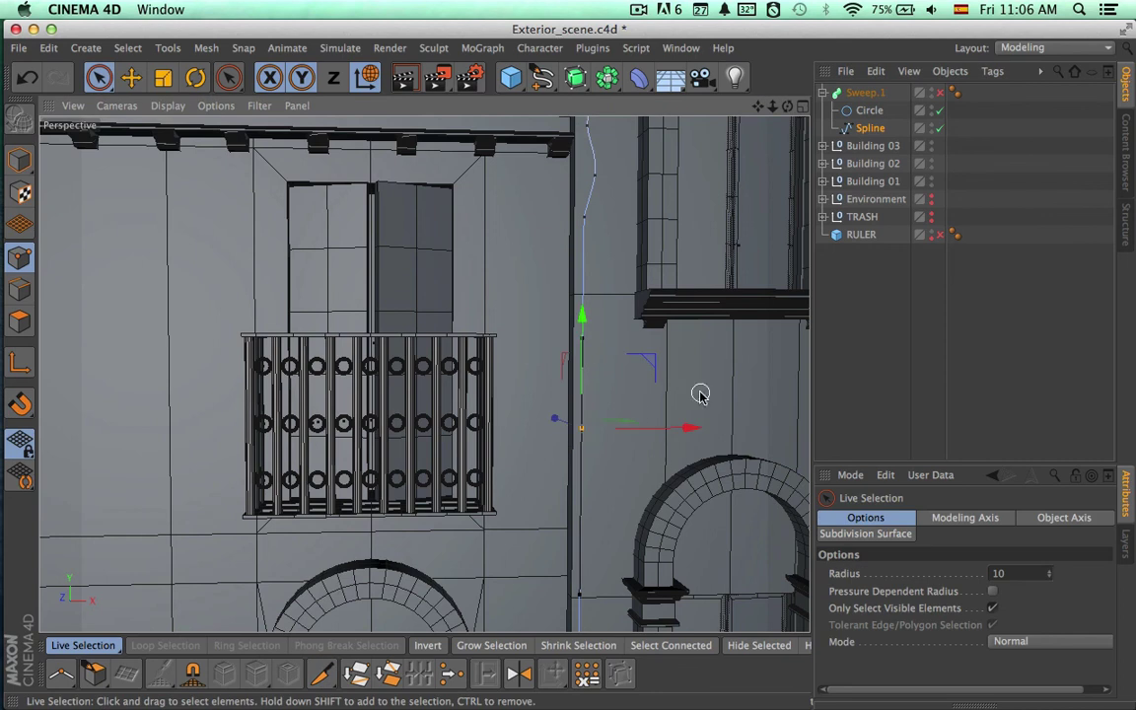
pyautogui.press('k')
pyautogui.moveTo(604, 285); pyautogui.dragTo(550, 372)
pyautogui.moveTo(553, 552); pyautogui.dragTo(636, 467)
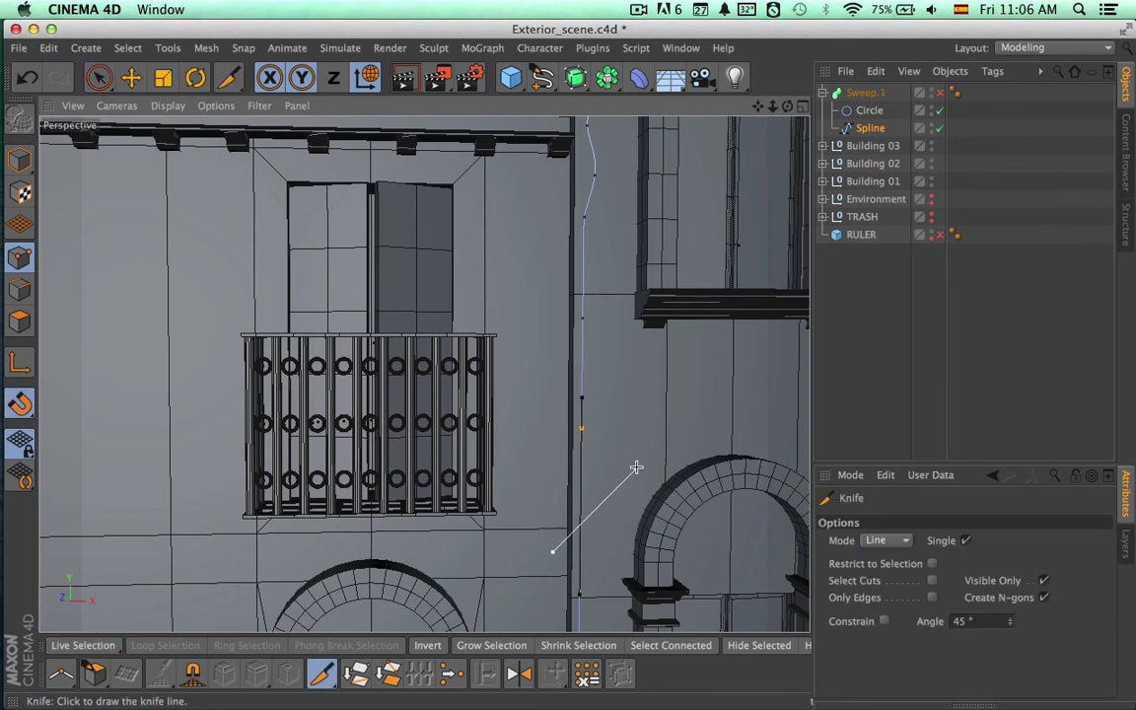
# Re-enable Sweep.1 and nudge the spline points beside the small balcony along X for a slight irregular bend
pyautogui.press('space')
pyautogui.click(581, 546)
pyautogui.keyDown('alt'); pyautogui.moveTo(640, 431); pyautogui.dragTo(617, 370, button='middle'); pyautogui.keyUp('alt')
pyautogui.click(940, 92)
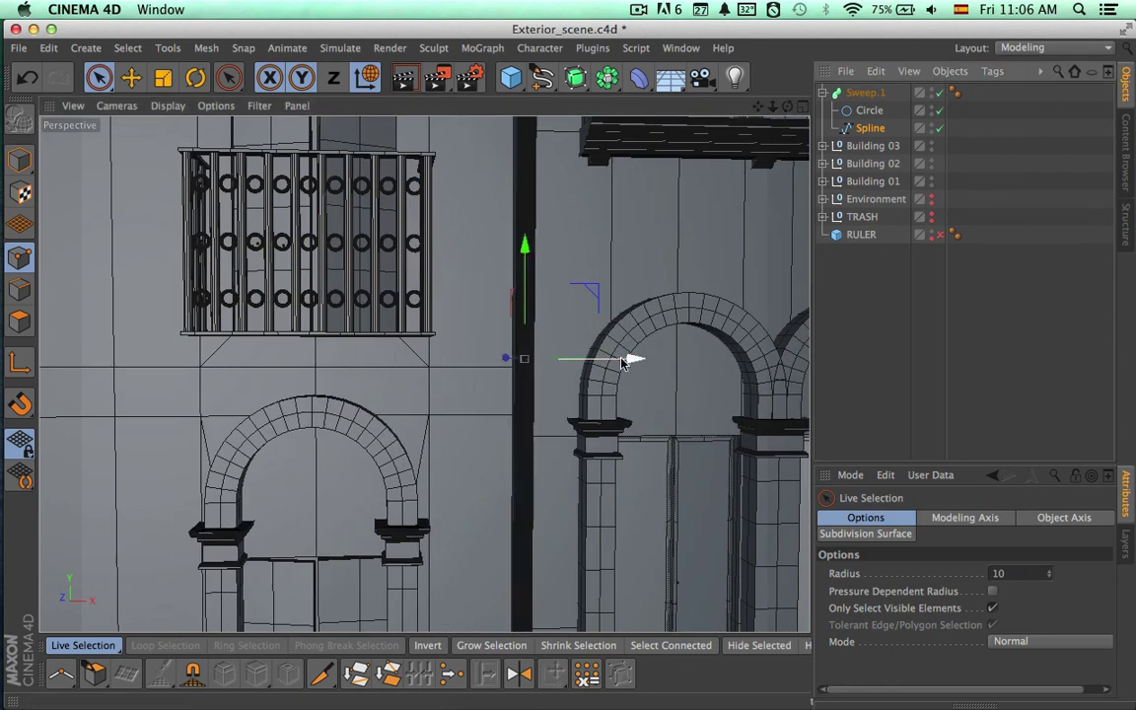
pyautogui.click(508, 516)
pyautogui.keyDown('alt'); pyautogui.moveTo(590, 480); pyautogui.dragTo(486, 480, button='right'); pyautogui.keyUp('alt')
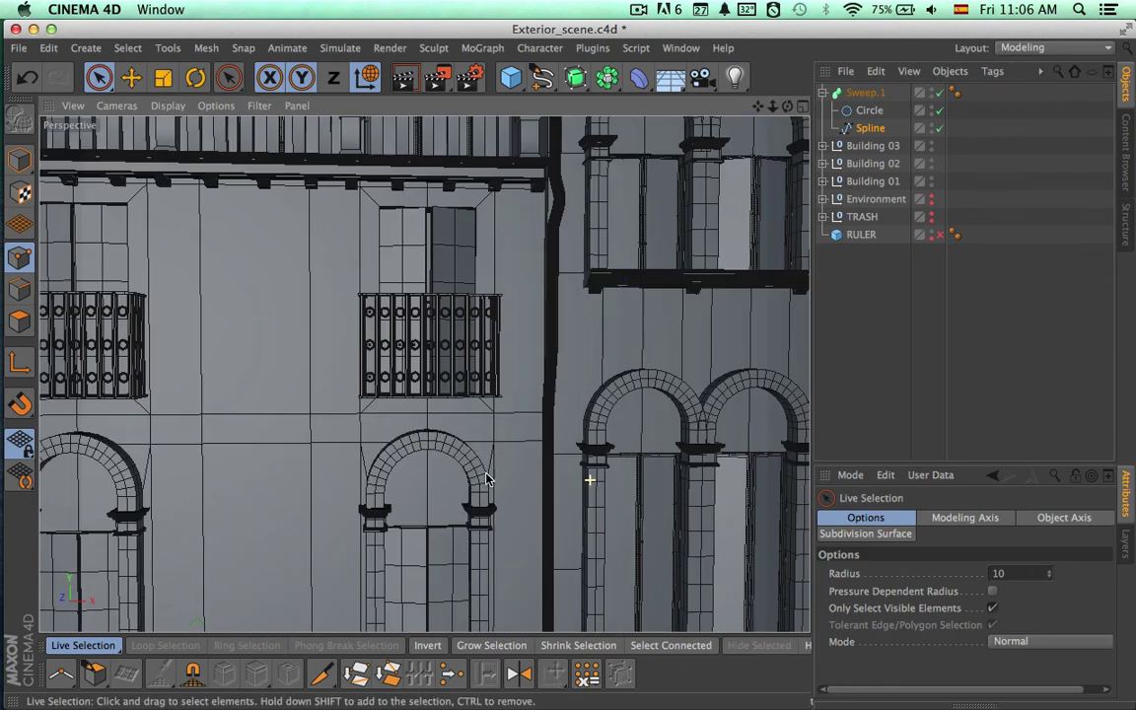
pyautogui.moveTo(608, 354); pyautogui.dragTo(613, 359)
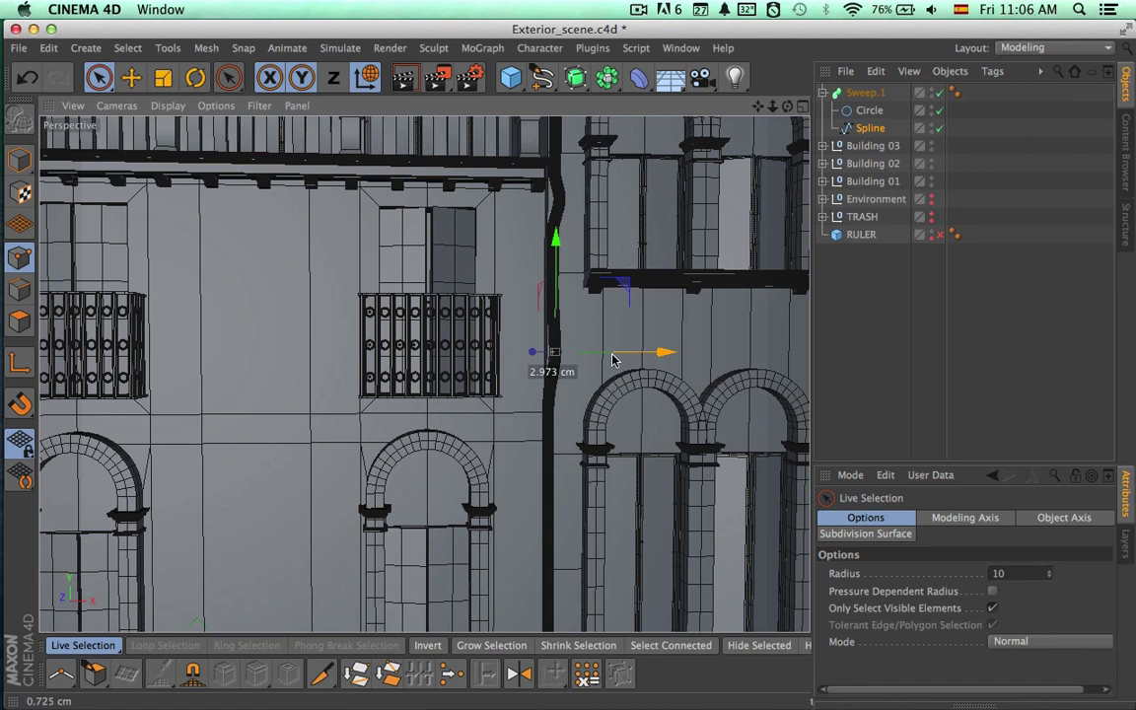
# Disable Sweep.1 again and cut two more points with the Knife into the spline stretch beside the arched windows
pyautogui.keyDown('alt'); pyautogui.moveTo(575, 440); pyautogui.dragTo(540, 277, button='middle'); pyautogui.keyUp('alt')
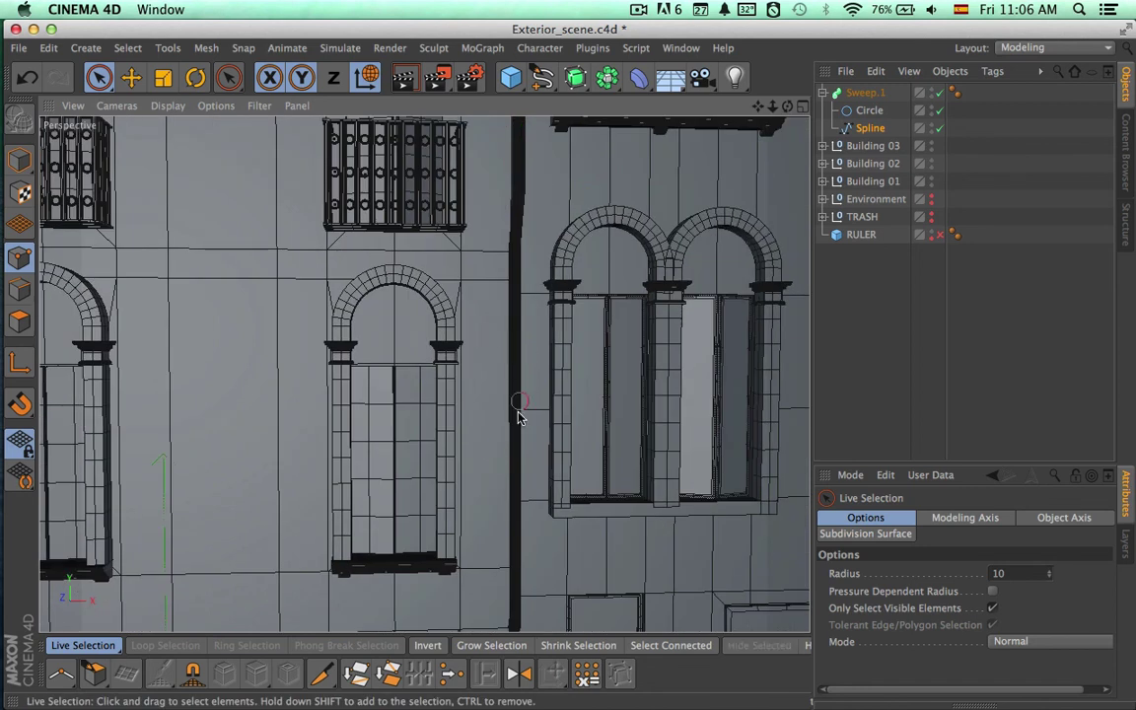
pyautogui.click(940, 93)
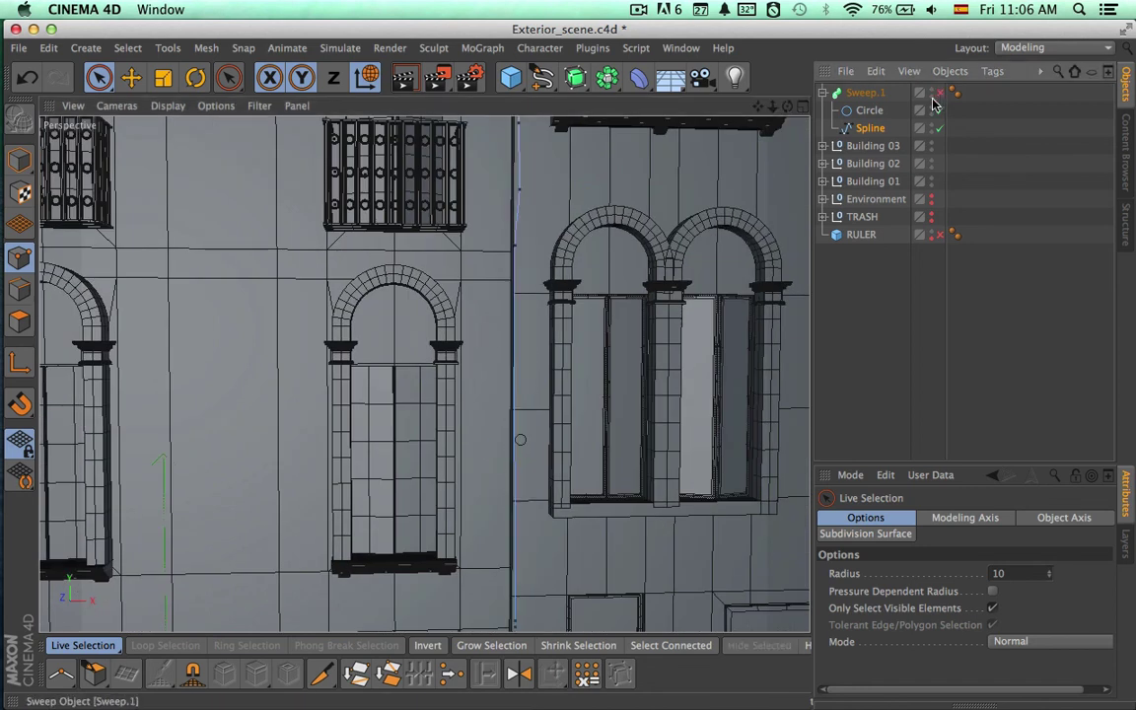
pyautogui.press('k')
pyautogui.moveTo(475, 426); pyautogui.dragTo(586, 284)
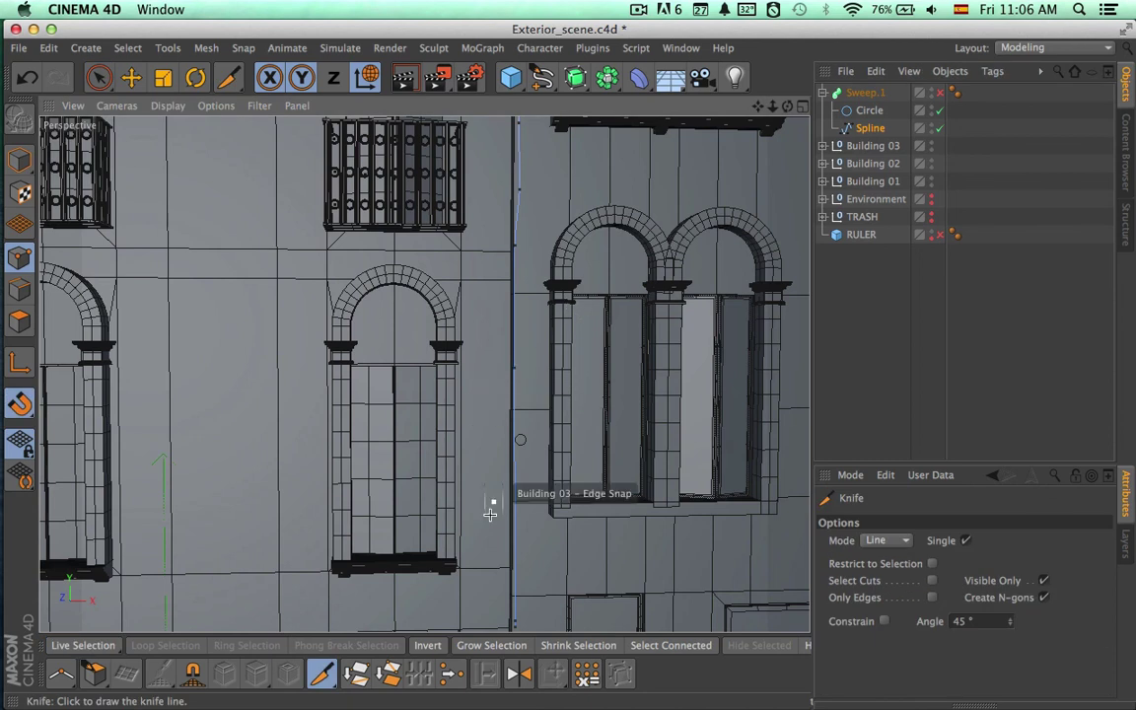
pyautogui.moveTo(484, 525); pyautogui.dragTo(554, 425)
pyautogui.press('space')
# Re-enable Sweep.1 and offset the new points beside the arched windows slightly along X to make the pipe uneven
pyautogui.click(514, 478)
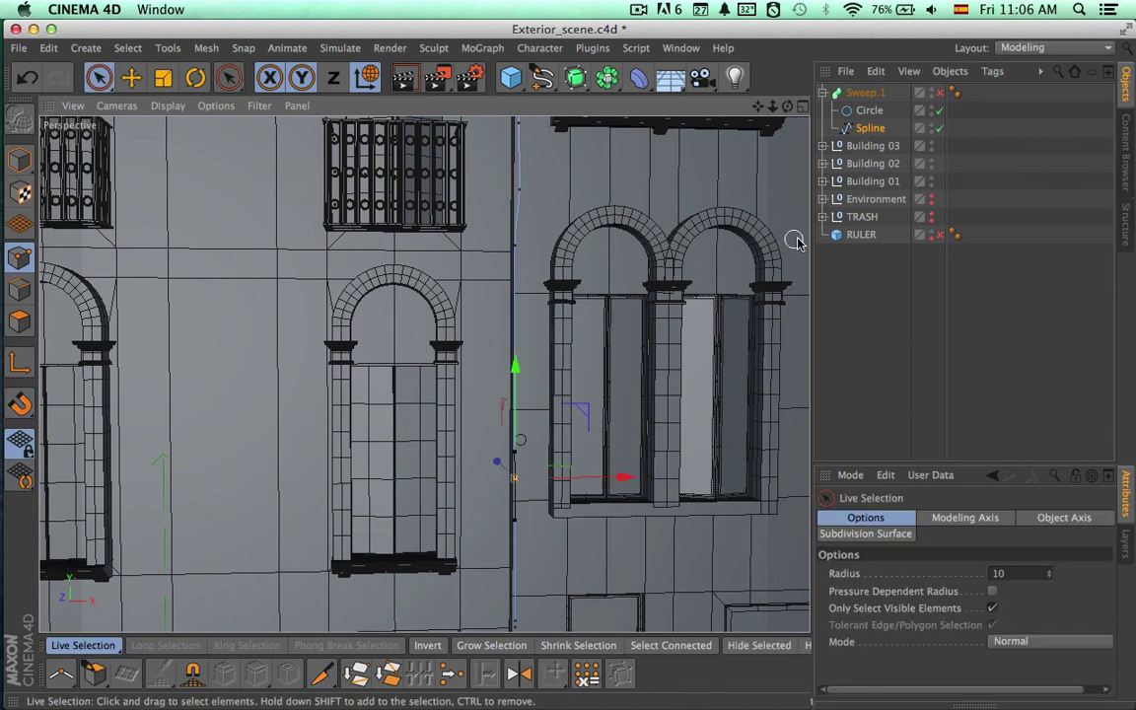
pyautogui.click(940, 92)
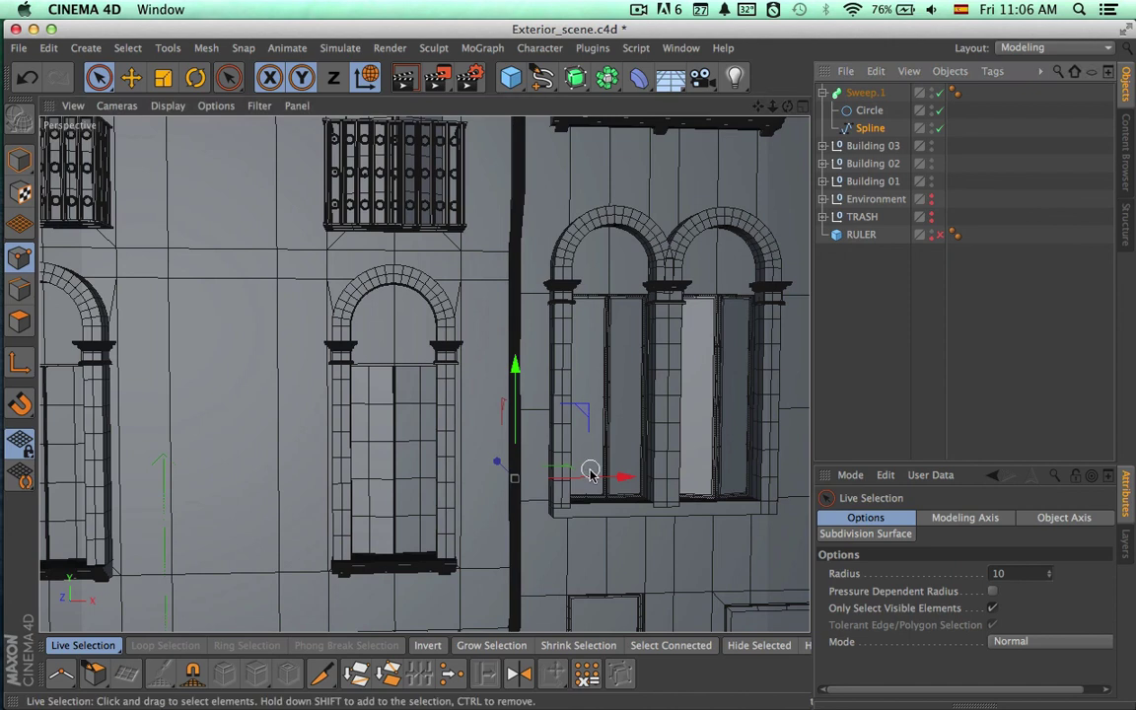
pyautogui.moveTo(592, 479); pyautogui.dragTo(605, 480)
pyautogui.click(506, 385)
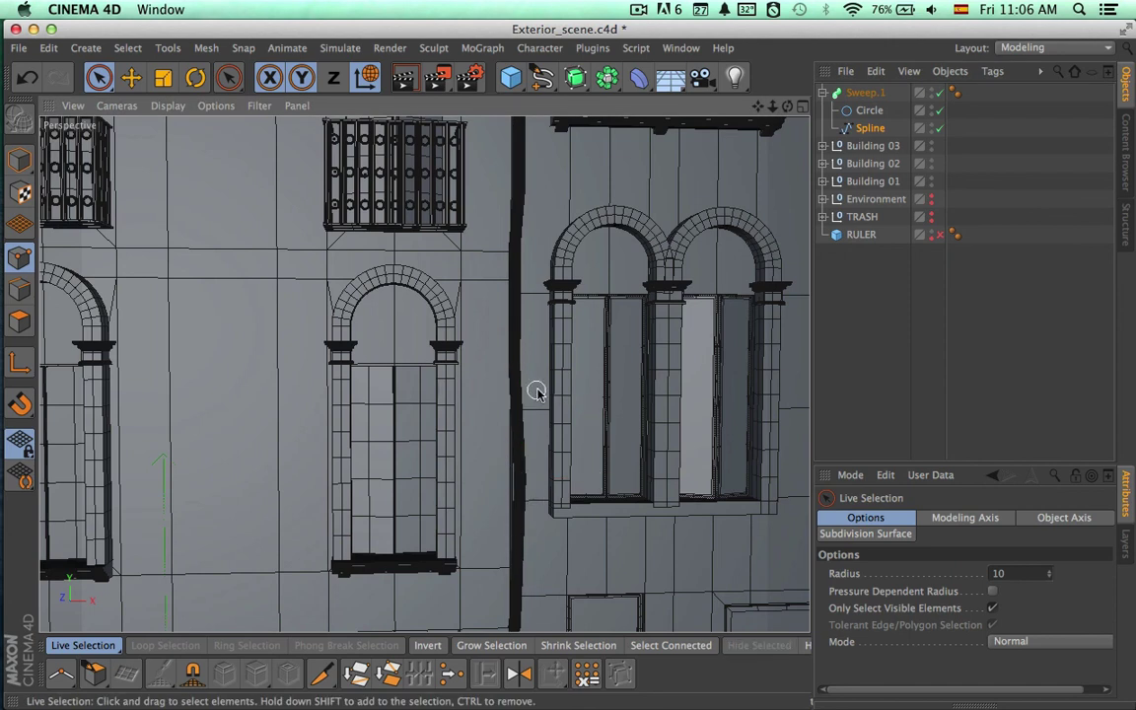
pyautogui.click(514, 374)
pyautogui.moveTo(550, 372); pyautogui.dragTo(558, 392)
pyautogui.keyDown('alt'); pyautogui.moveTo(555, 457); pyautogui.dragTo(486, 453); pyautogui.keyUp('alt')
pyautogui.click(543, 474)
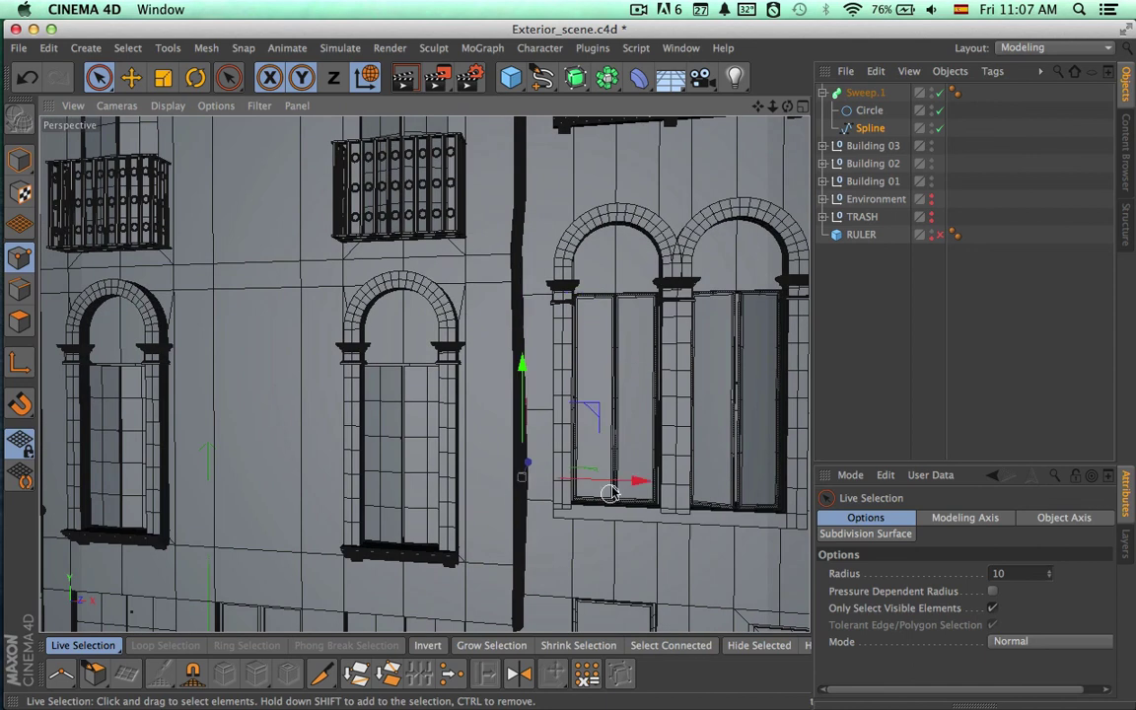
pyautogui.moveTo(614, 481); pyautogui.dragTo(616, 483)
# Deselect the pipe and render the view to check both drainpipes on the facades
pyautogui.keyDown('alt'); pyautogui.moveTo(617, 483); pyautogui.dragTo(720, 461); pyautogui.keyUp('alt')
pyautogui.click(857, 383)
pyautogui.press('super+r')
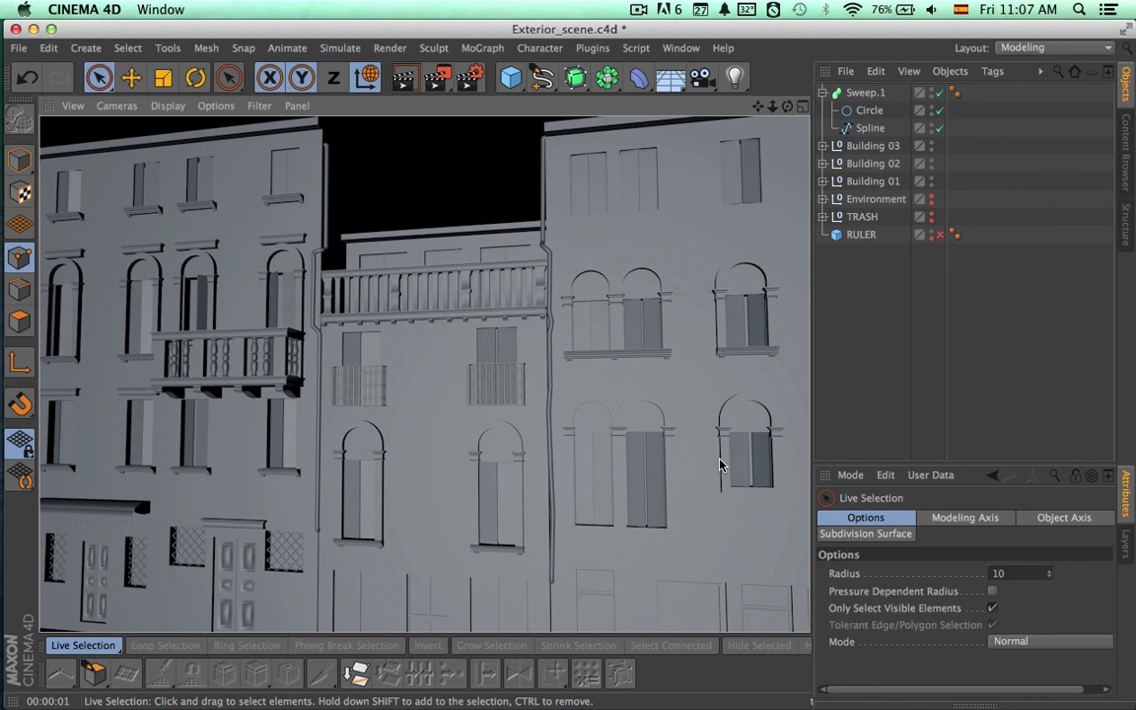
# Move the upper point of the bend above the terrace railing along X and lower it slightly along Y
pyautogui.click(870, 129)
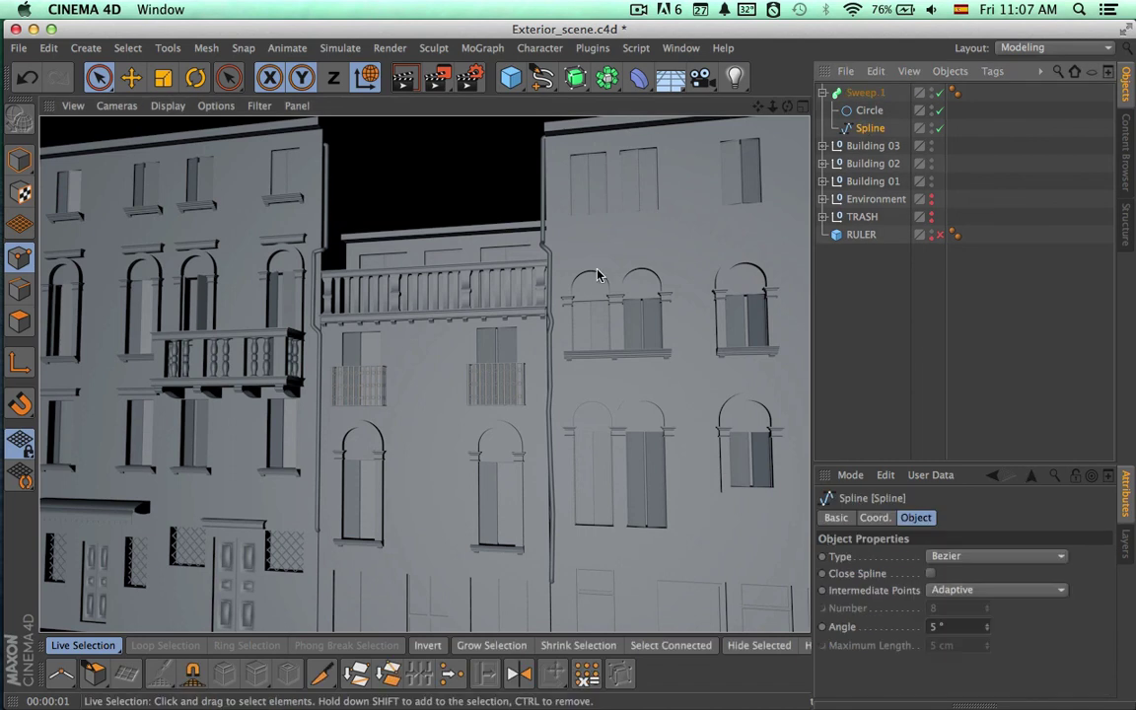
pyautogui.keyDown('alt'); pyautogui.moveTo(584, 228); pyautogui.dragTo(735, 219, button='right'); pyautogui.keyUp('alt')
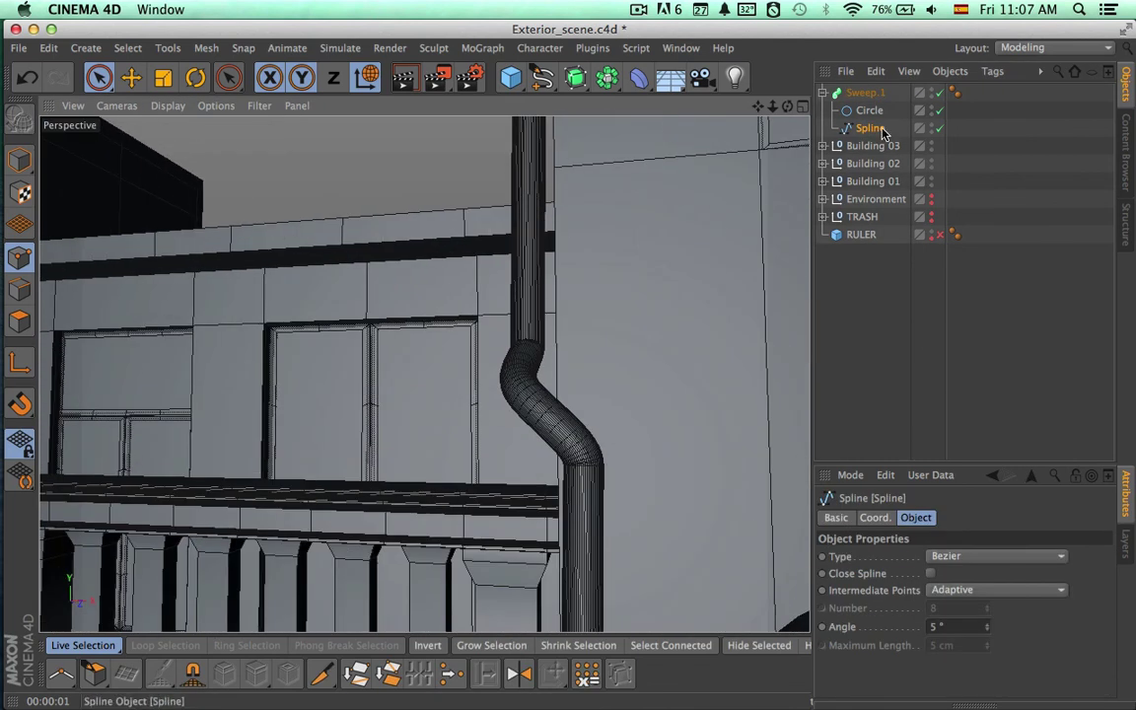
pyautogui.click(880, 131)
pyautogui.moveTo(599, 394)
pyautogui.mouseDown()
pyautogui.moveTo(616, 398)
pyautogui.moveTo(577, 395)
pyautogui.mouseUp()
pyautogui.keyDown('alt'); pyautogui.moveTo(539, 332); pyautogui.dragTo(646, 324); pyautogui.keyUp('alt')
pyautogui.click(557, 390)
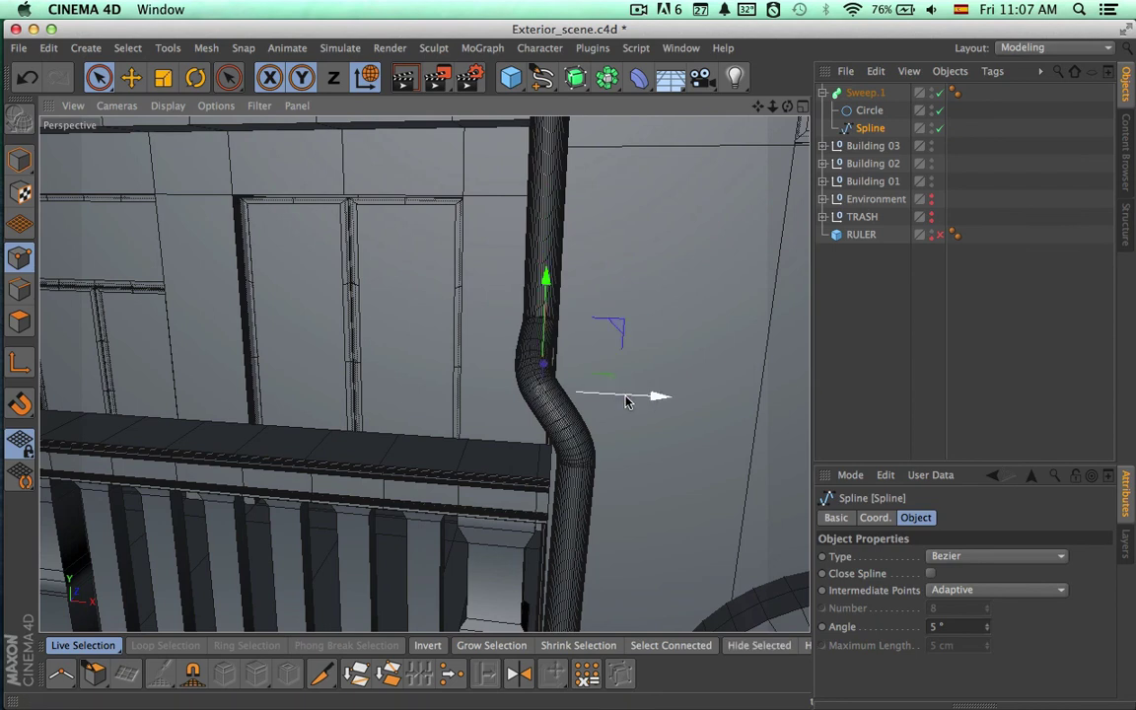
pyautogui.moveTo(627, 397); pyautogui.dragTo(647, 545)
pyautogui.moveTo(535, 345); pyautogui.dragTo(541, 360)
# Render a closer view of the terrace and upper floors to check the adjusted bend
pyautogui.keyDown('alt'); pyautogui.moveTo(532, 454); pyautogui.dragTo(354, 283); pyautogui.keyUp('alt')
pyautogui.scroll(-5, 436, 413)
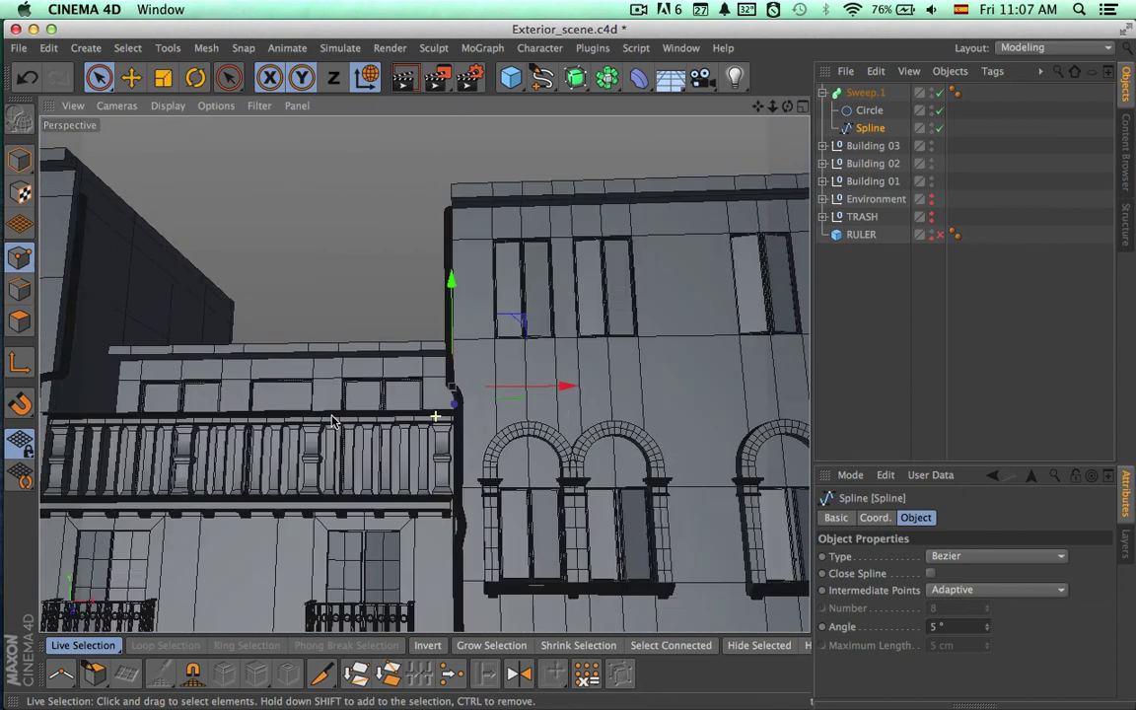
pyautogui.keyDown('alt'); pyautogui.moveTo(436, 413); pyautogui.dragTo(417, 431); pyautogui.keyUp('alt')
pyautogui.scroll(-6, 355, 457)
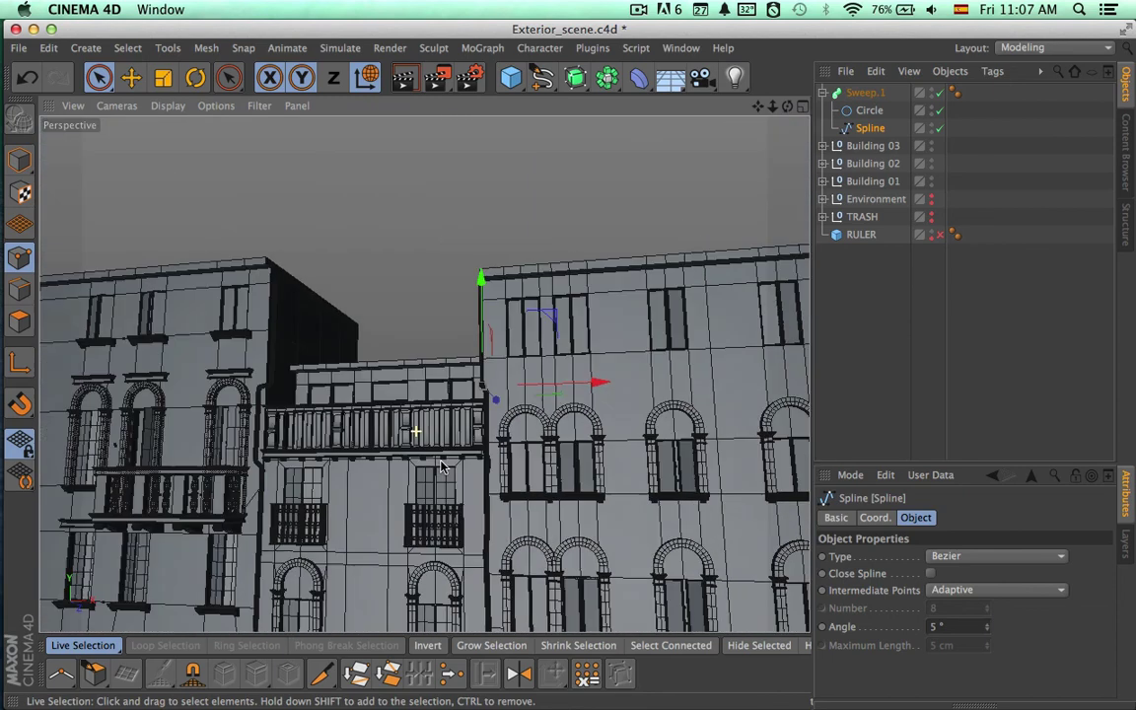
pyautogui.press('super+r')
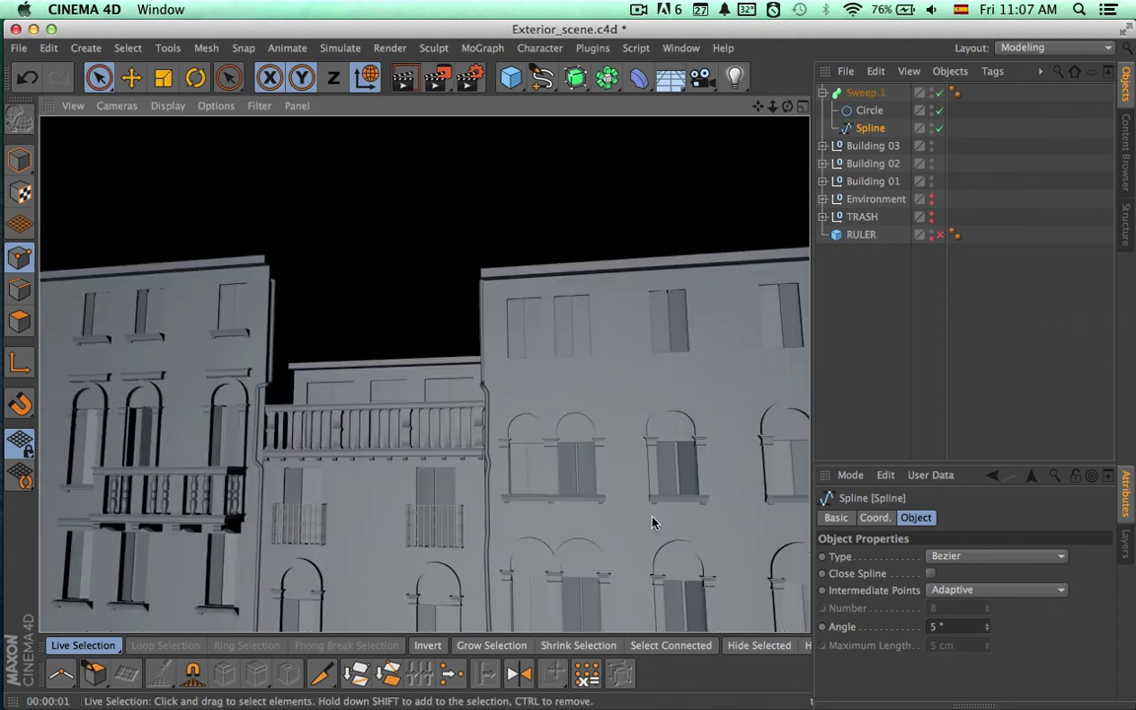
# Render a distant view showing all three buildings with their drainpipes
pyautogui.keyDown('alt'); pyautogui.moveTo(651, 526); pyautogui.dragTo(651, 302, button='middle'); pyautogui.keyUp('alt')
pyautogui.keyDown('alt'); pyautogui.moveTo(642, 400); pyautogui.dragTo(758, 426); pyautogui.keyUp('alt')
pyautogui.keyDown('alt'); pyautogui.moveTo(723, 425); pyautogui.dragTo(546, 434, button='right'); pyautogui.keyUp('alt')
pyautogui.keyDown('alt'); pyautogui.moveTo(627, 434); pyautogui.dragTo(523, 450); pyautogui.keyUp('alt')
pyautogui.keyDown('alt'); pyautogui.moveTo(533, 449); pyautogui.dragTo(426, 456, button='middle'); pyautogui.keyUp('alt')
pyautogui.press('super+r')
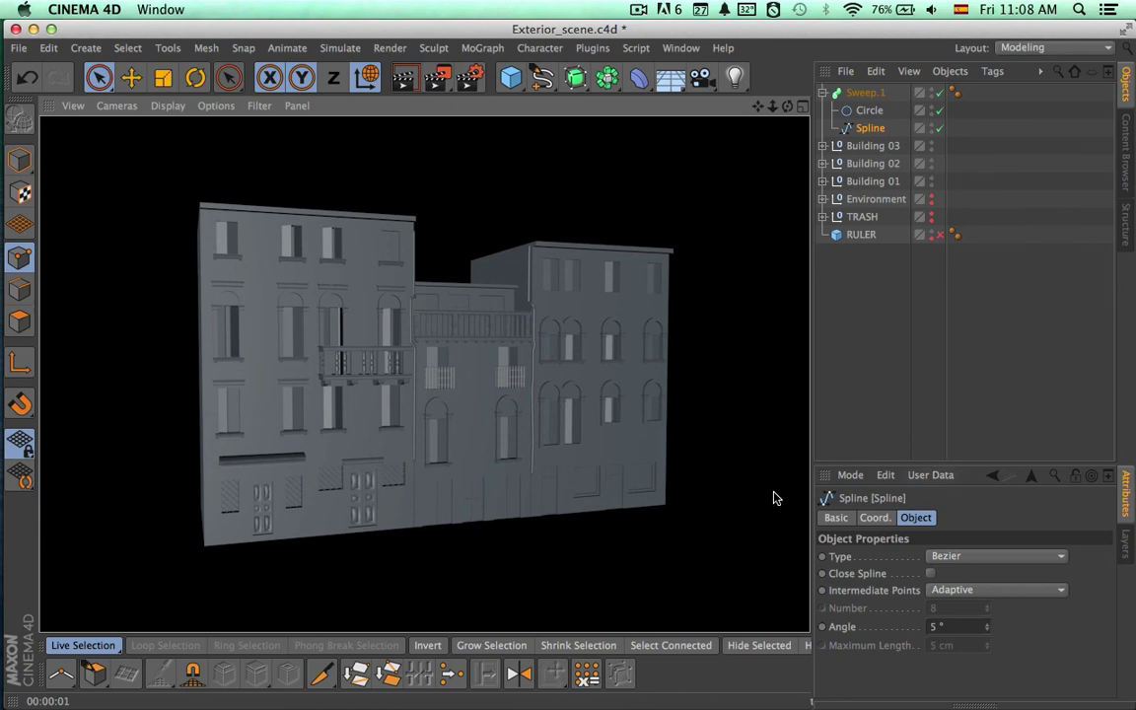
# Turn on the Environment group's visibility and render the facades from a low angle near Building 01
pyautogui.keyDown('alt'); pyautogui.moveTo(694, 496); pyautogui.dragTo(672, 447); pyautogui.keyUp('alt')
pyautogui.keyDown('alt'); pyautogui.moveTo(498, 446); pyautogui.dragTo(618, 463, button='right'); pyautogui.keyUp('alt')
pyautogui.keyDown('alt'); pyautogui.moveTo(618, 464); pyautogui.dragTo(659, 466, button='middle'); pyautogui.keyUp('alt')
pyautogui.keyDown('alt'); pyautogui.moveTo(659, 466); pyautogui.dragTo(819, 475); pyautogui.keyUp('alt')
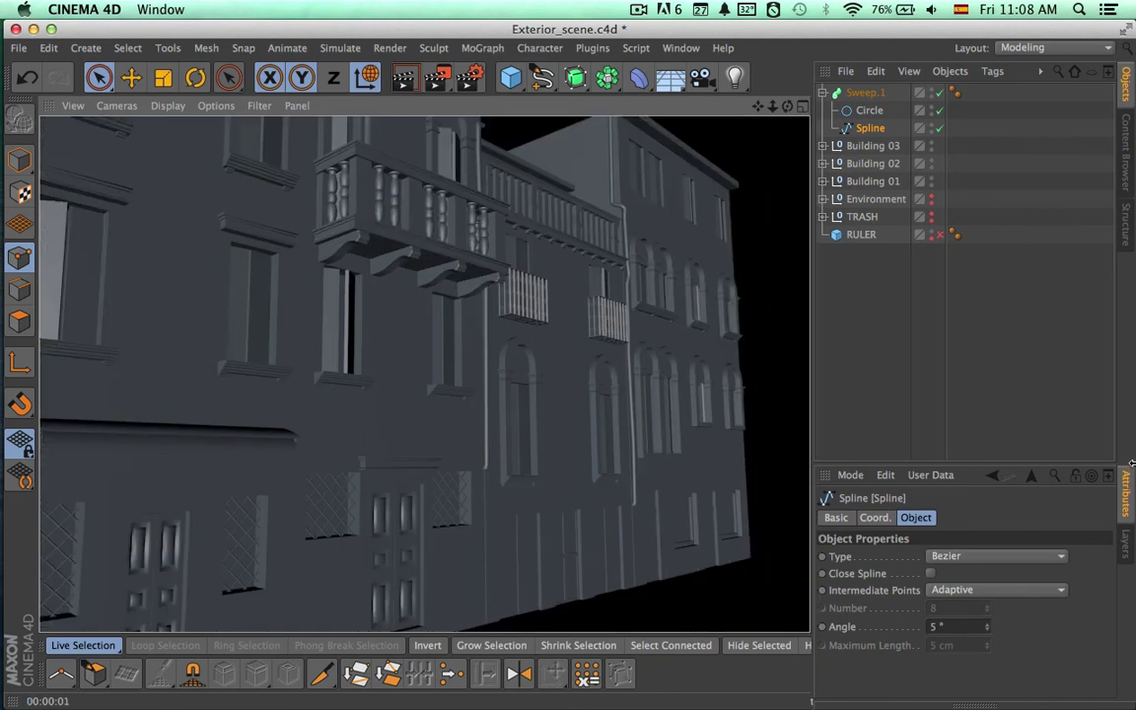
pyautogui.keyDown('alt'); pyautogui.click(931, 204); pyautogui.keyUp('alt')
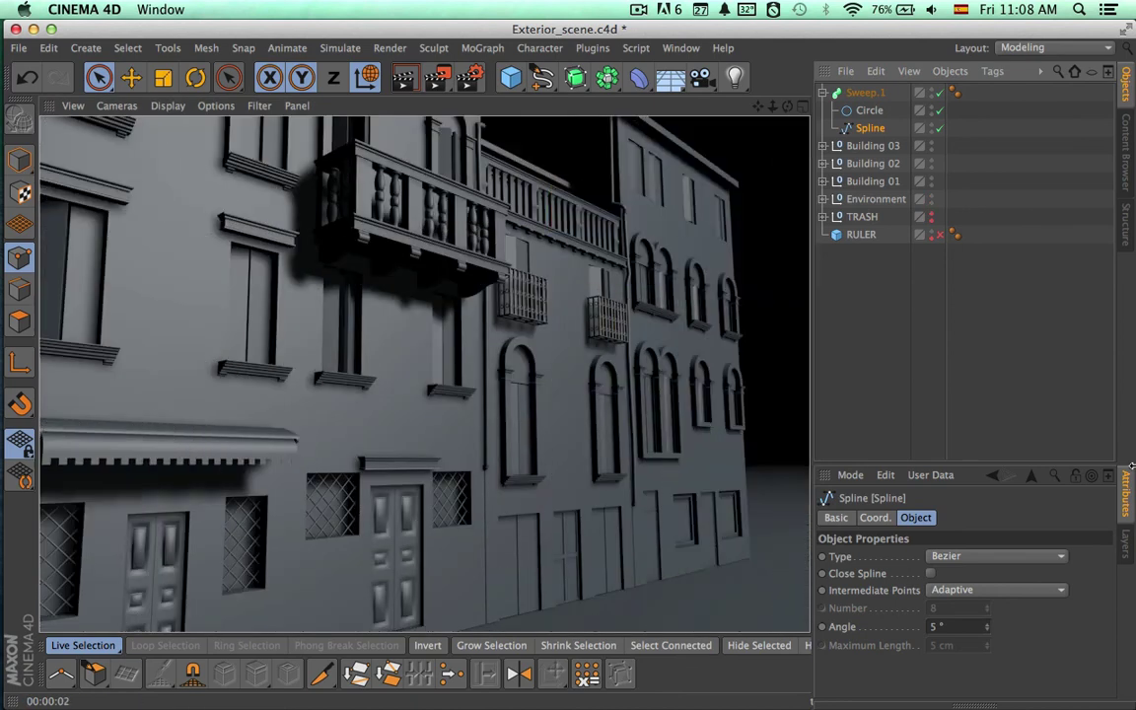
# Render the buildings together with the Environment from an angle on Building 03's side
pyautogui.keyDown('alt'); pyautogui.moveTo(724, 470); pyautogui.dragTo(428, 501); pyautogui.keyUp('alt')
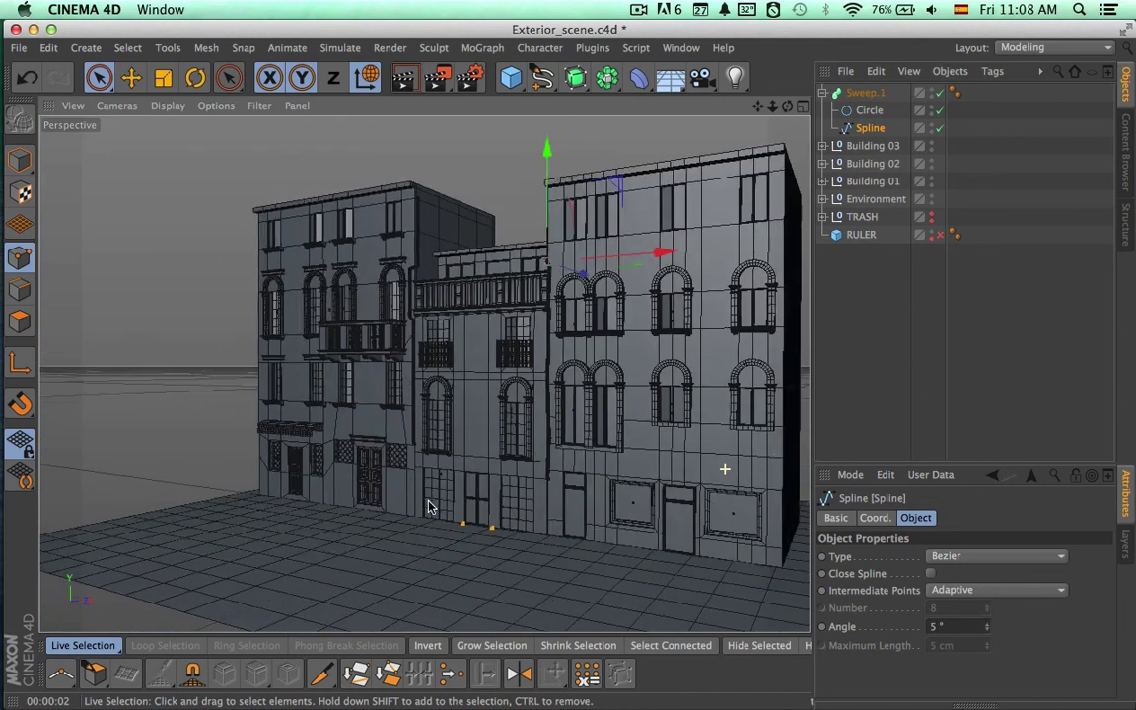
pyautogui.keyDown('alt'); pyautogui.moveTo(426, 454); pyautogui.dragTo(490, 442, button='right'); pyautogui.keyUp('alt')
pyautogui.keyDown('alt'); pyautogui.moveTo(489, 442); pyautogui.dragTo(431, 490, button='middle'); pyautogui.keyUp('alt')
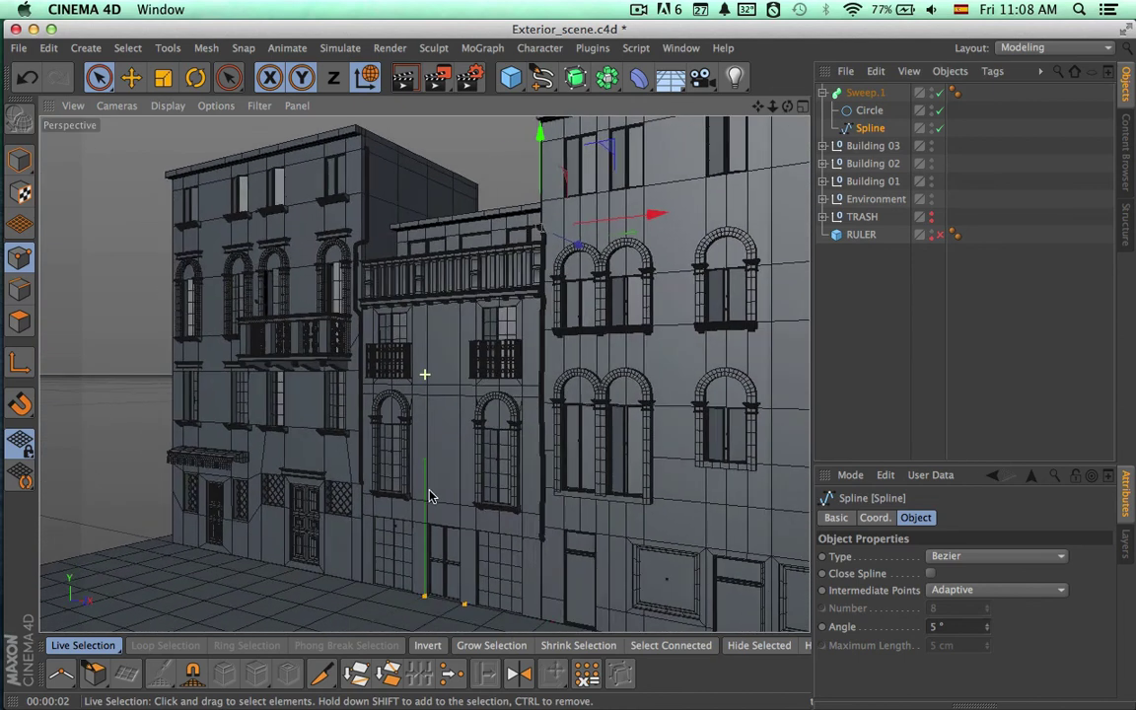
pyautogui.press('super+r')
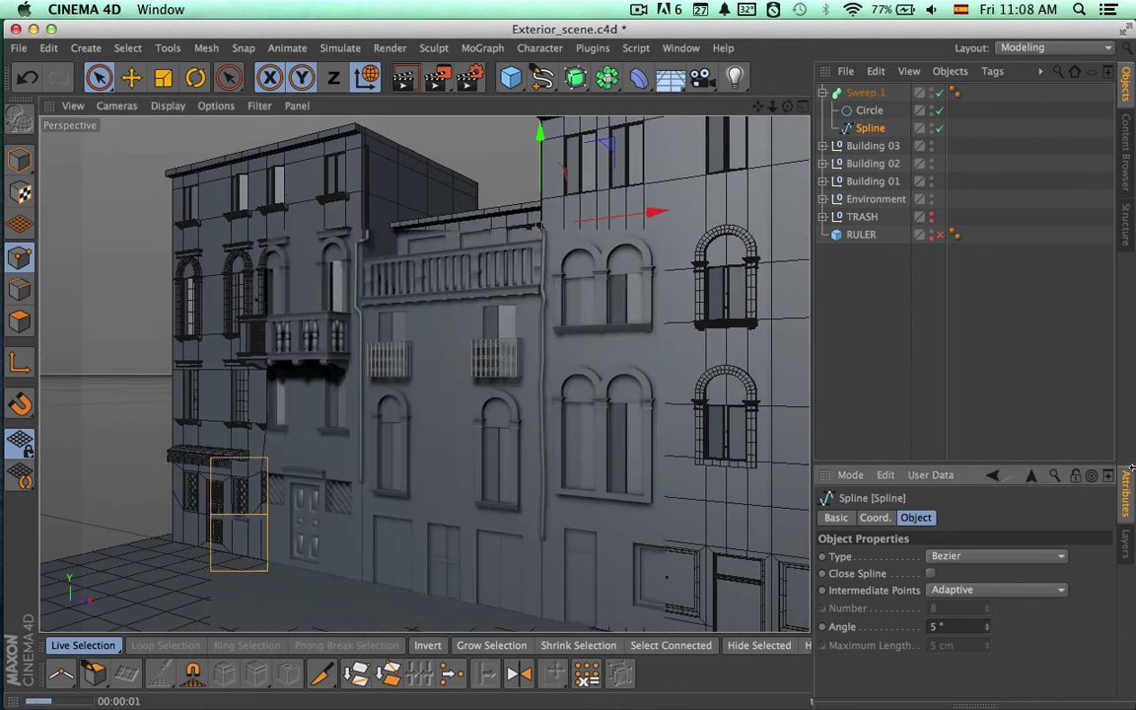